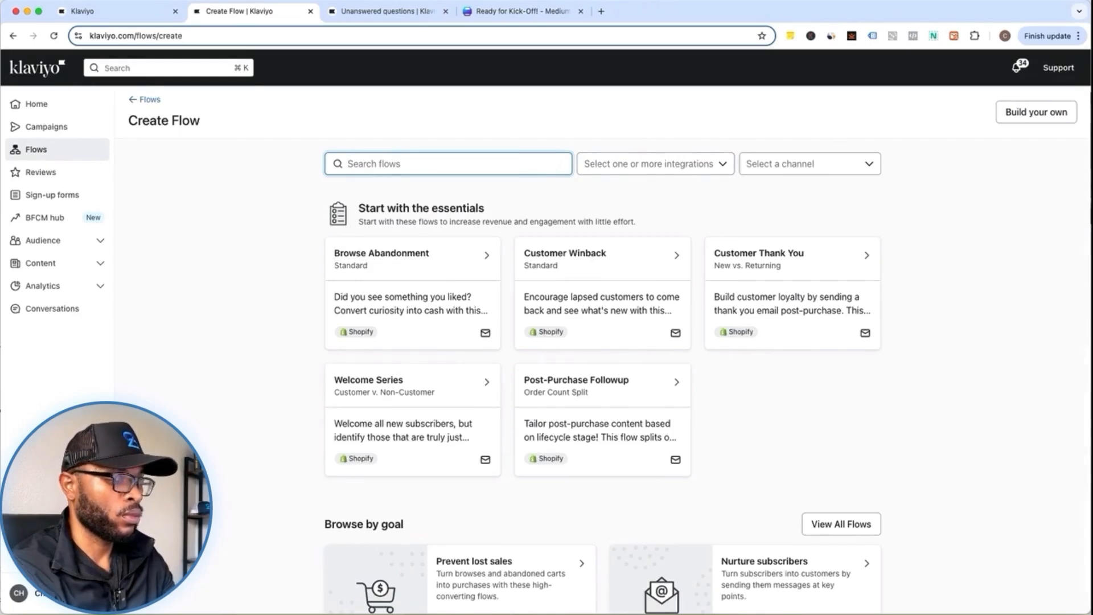
Search the flow templates for "welcome", and start a manually built flow named "Welcome Email Series".
{"action": "type", "text": "welcome"}
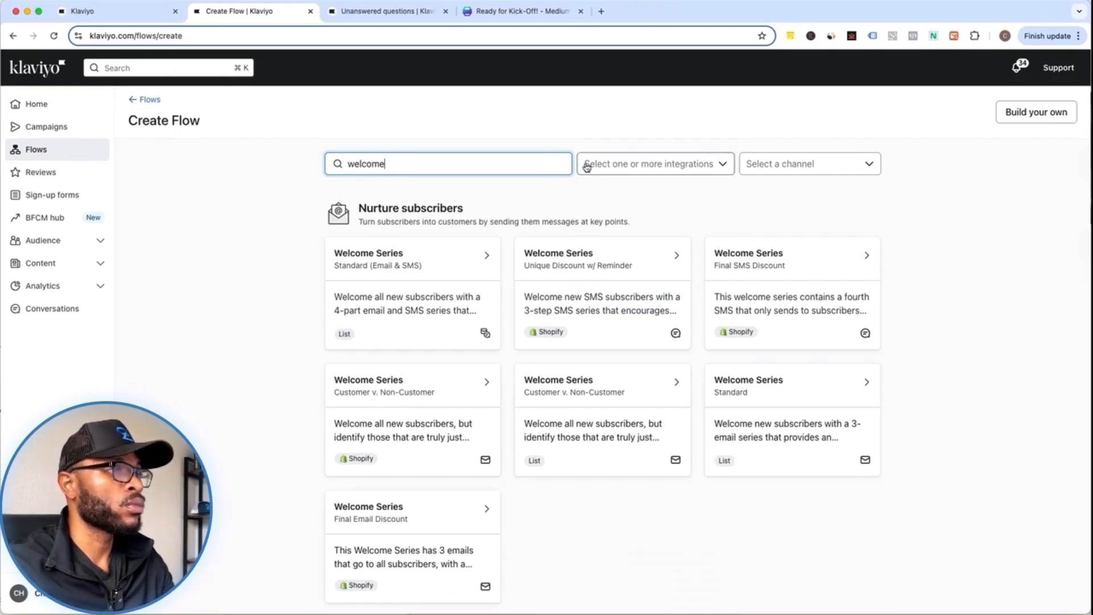
{"action": "left_click", "coordinate": [1039, 112]}
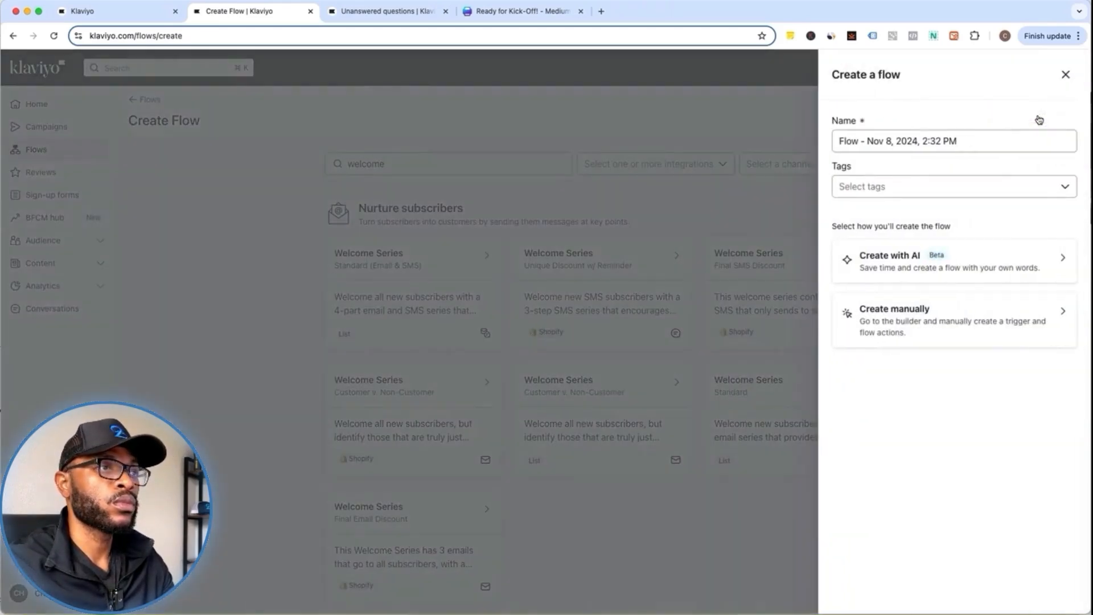
{"action": "left_click", "coordinate": [987, 141]}
{"action": "key", "text": "super+a"}
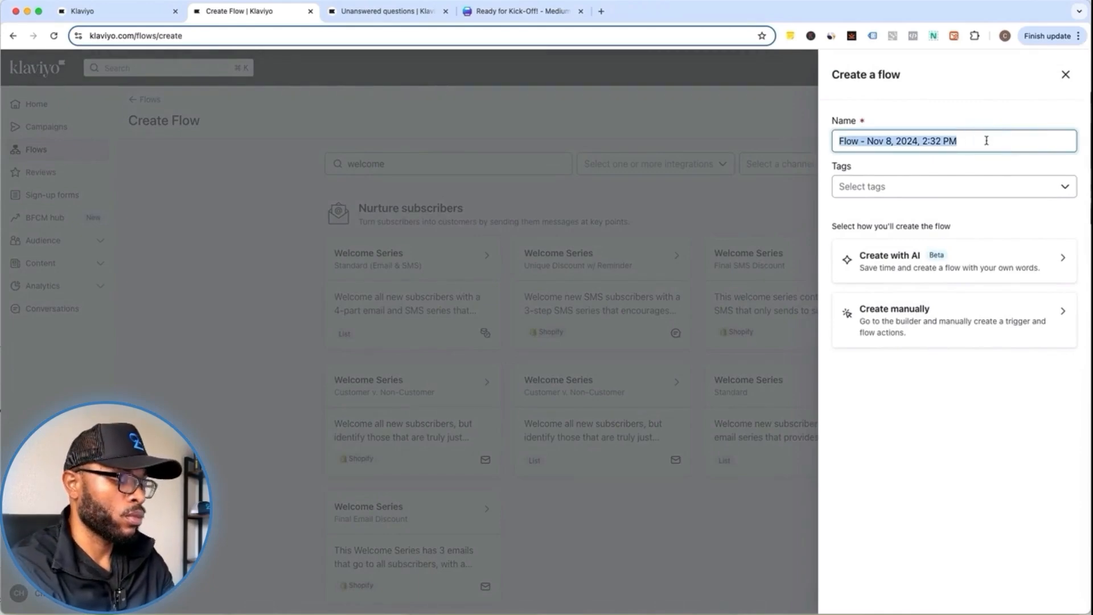
{"action": "type", "text": "Welcome Email Series"}
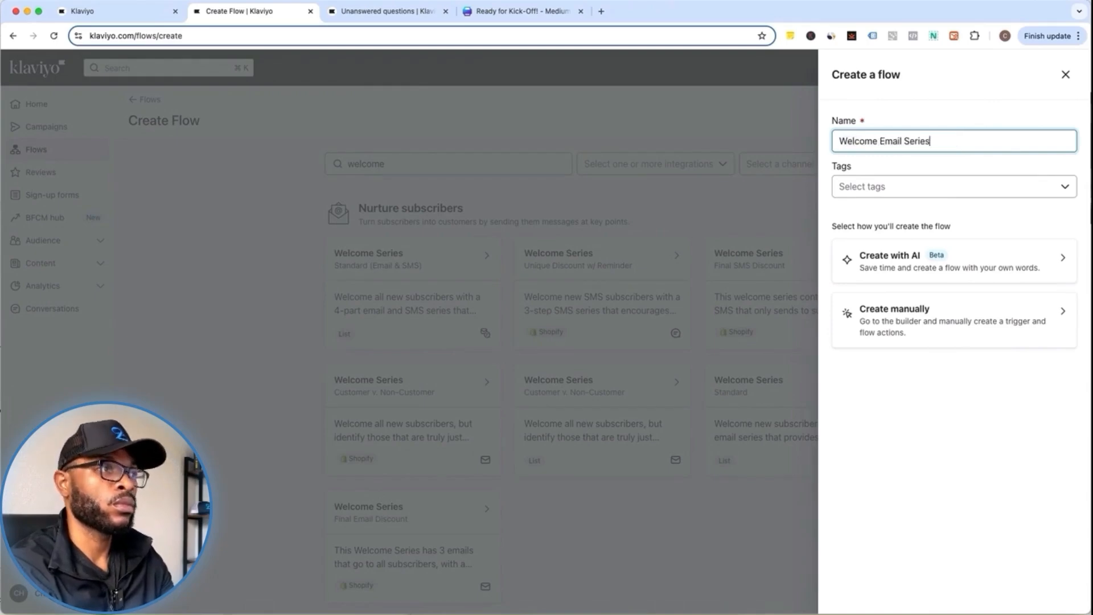
{"action": "left_click", "coordinate": [946, 317]}
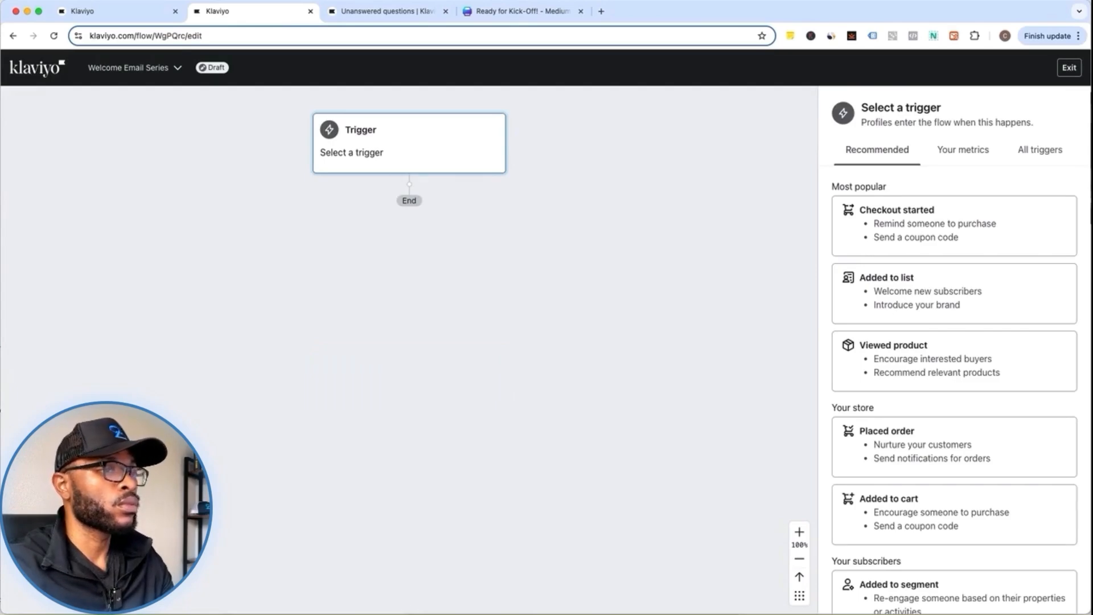
Set the flow's trigger to Added to list with the All Subscribers list, and save it.
{"action": "left_click", "coordinate": [976, 291]}
{"action": "left_click", "coordinate": [881, 438]}
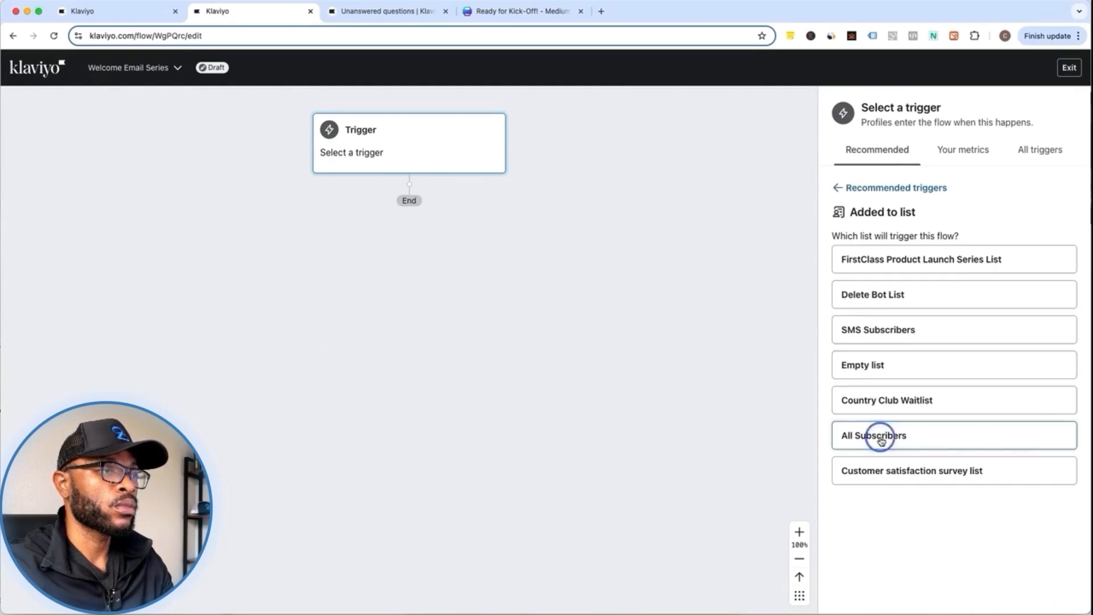
{"action": "left_click", "coordinate": [1092, 560]}
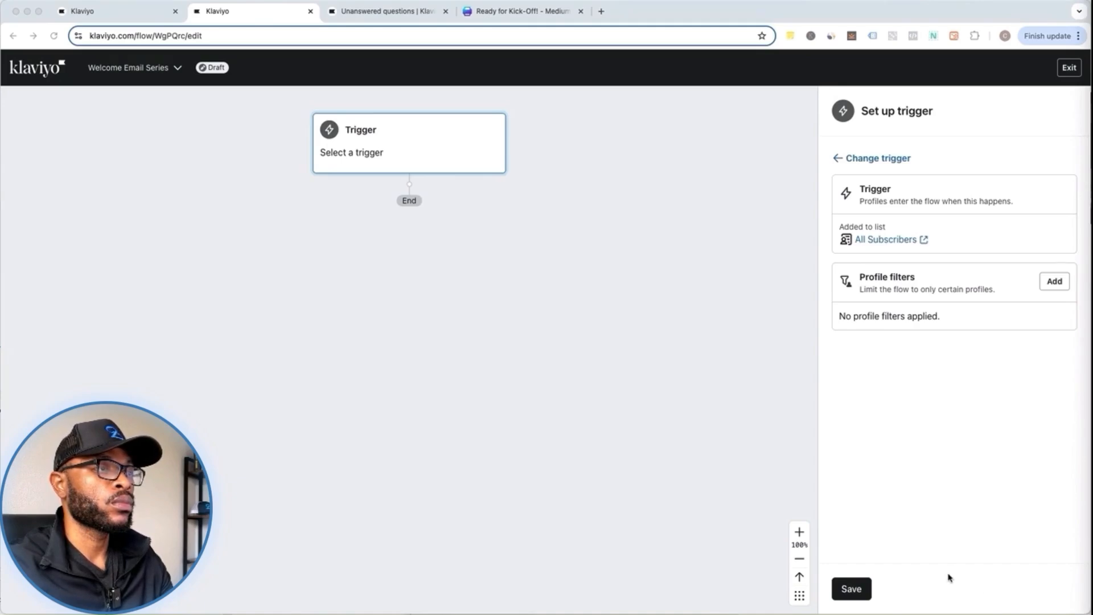
{"action": "left_click", "coordinate": [853, 591]}
{"action": "left_click", "coordinate": [679, 408]}
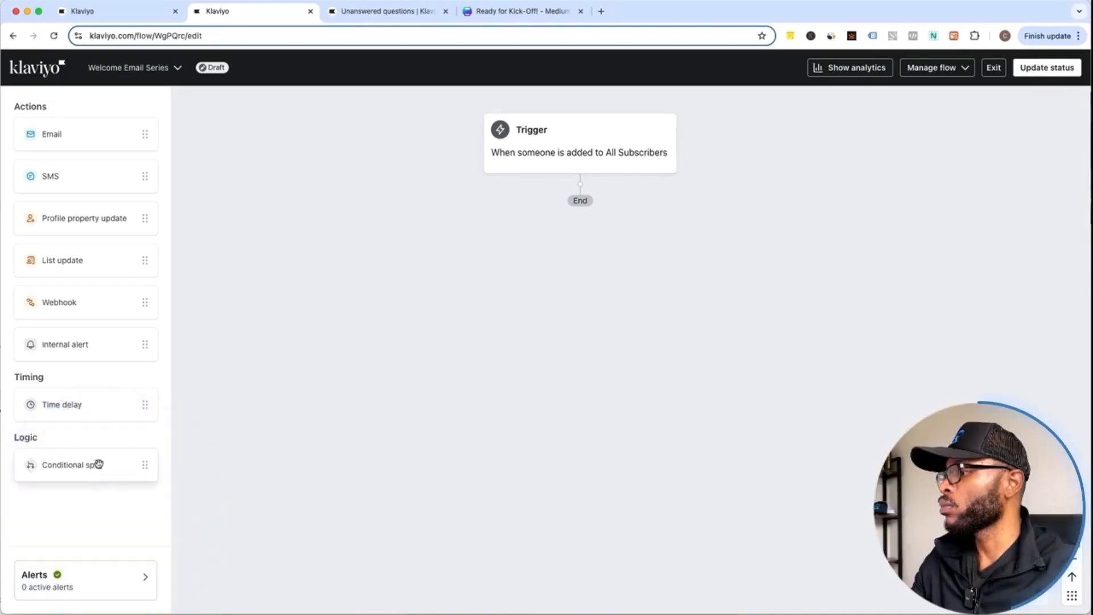
Add a conditional split below the trigger, based on what someone has done, using the Placed Order metric.
{"action": "left_click_drag", "start_coordinate": [98, 463], "coordinate": [581, 183]}
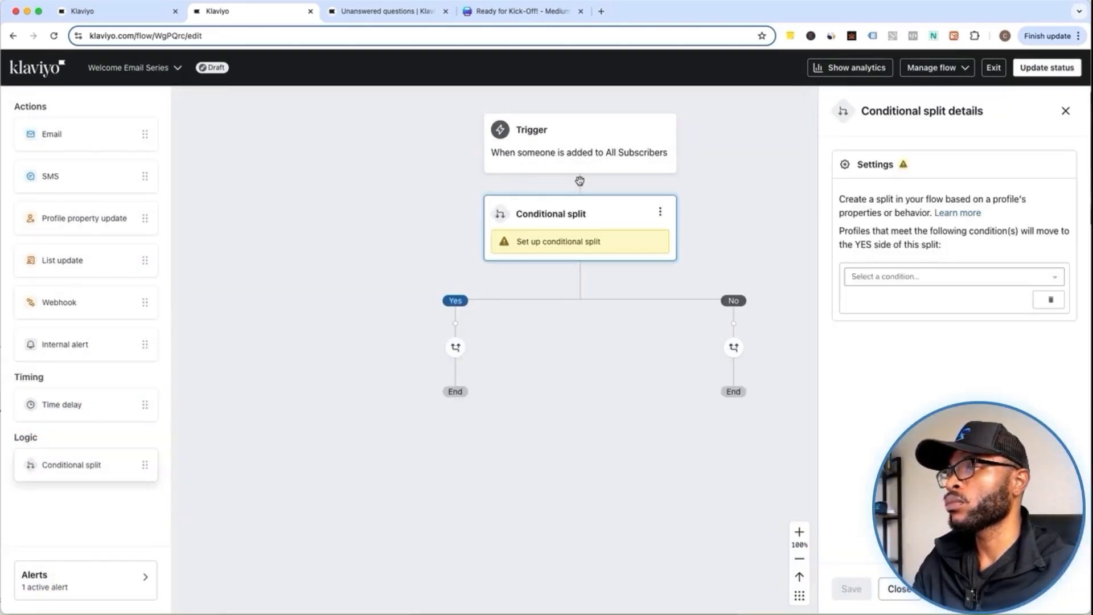
{"action": "left_click", "coordinate": [898, 283]}
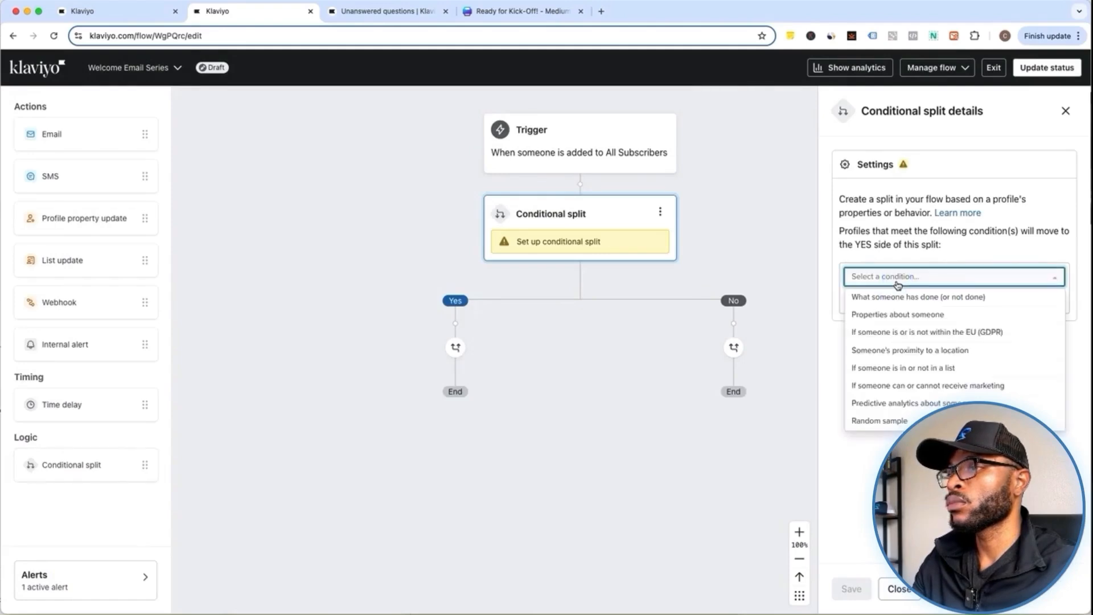
{"action": "left_click", "coordinate": [922, 296]}
{"action": "left_click", "coordinate": [923, 300]}
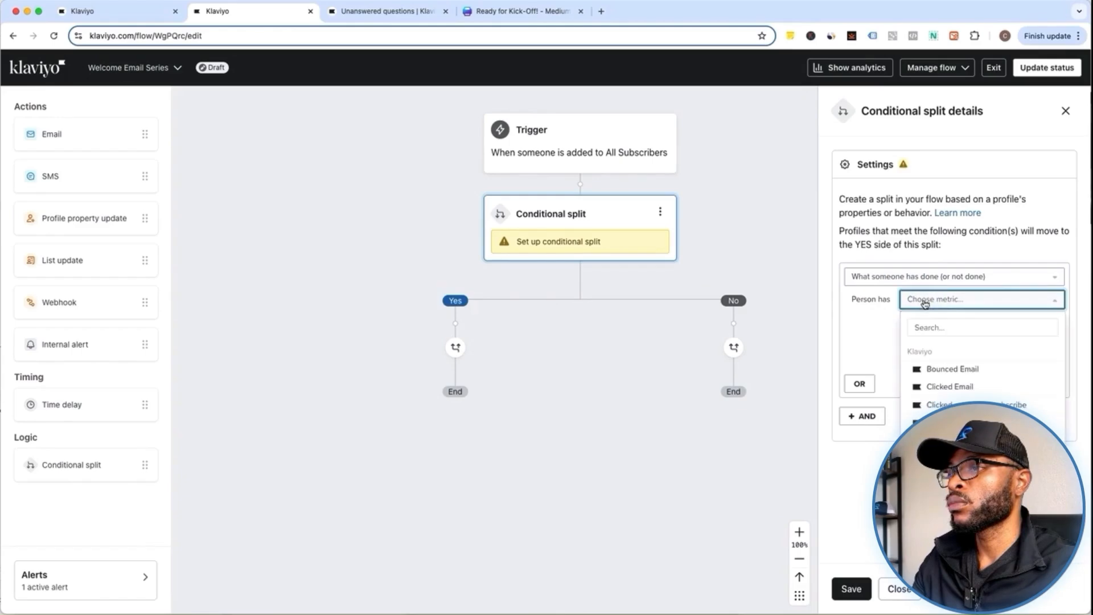
{"action": "left_click", "coordinate": [927, 324]}
{"action": "type", "text": "placed"}
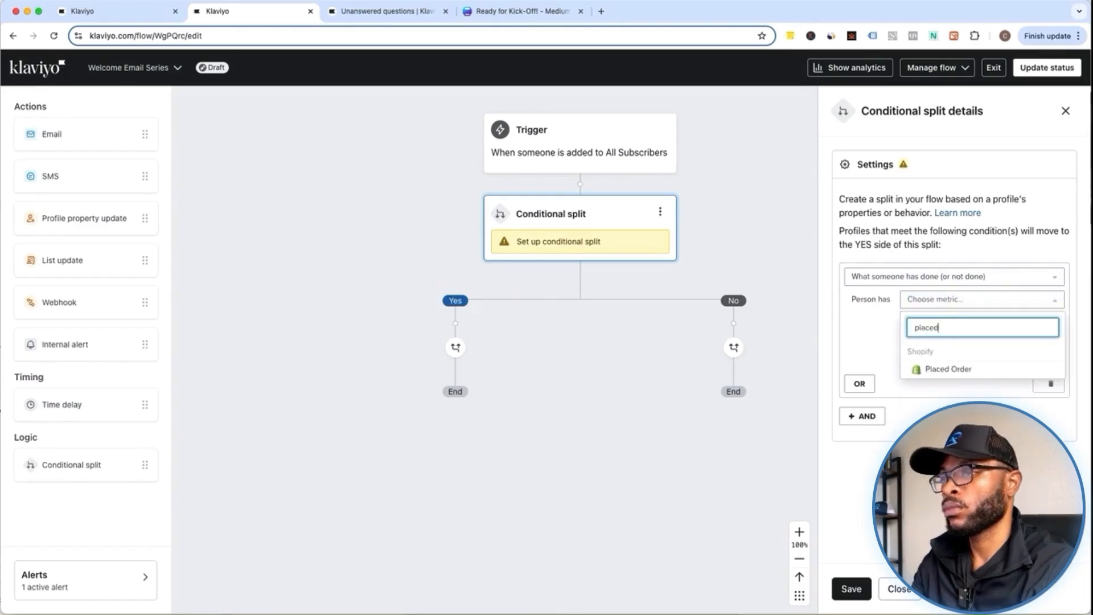
{"action": "left_click", "coordinate": [938, 369]}
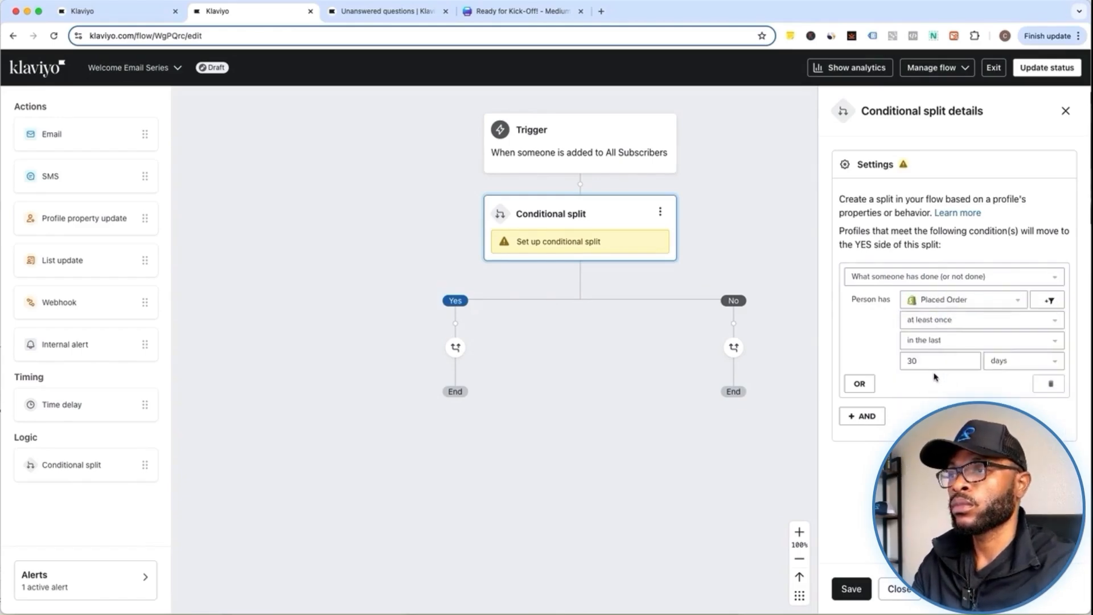
Set the Placed Order condition's timeframe to over all time and save the conditional split.
{"action": "left_click", "coordinate": [938, 348]}
{"action": "left_click", "coordinate": [934, 361]}
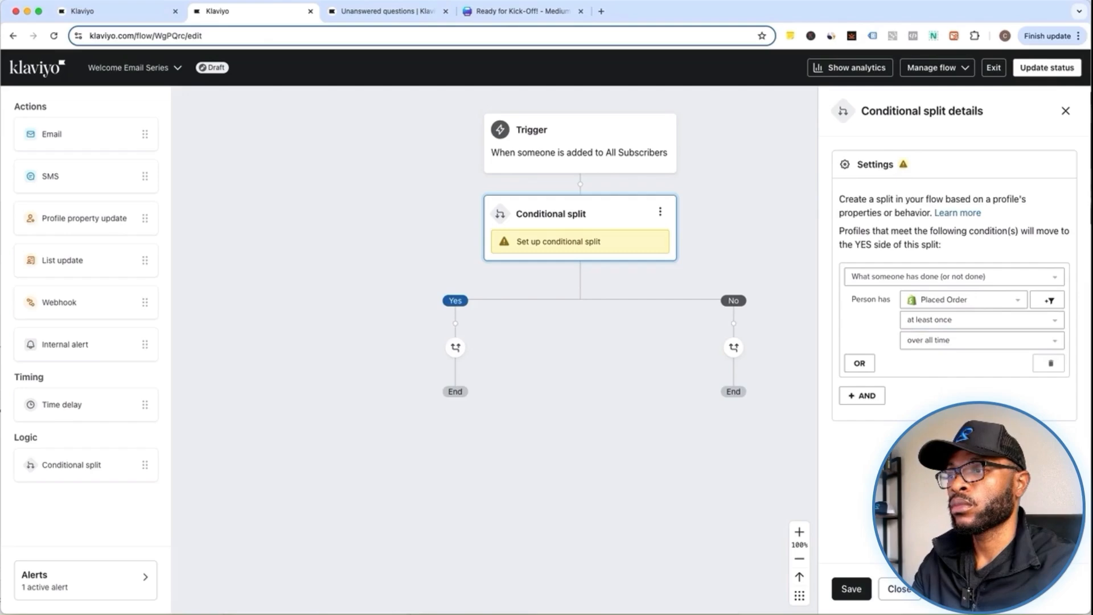
{"action": "left_click", "coordinate": [853, 587]}
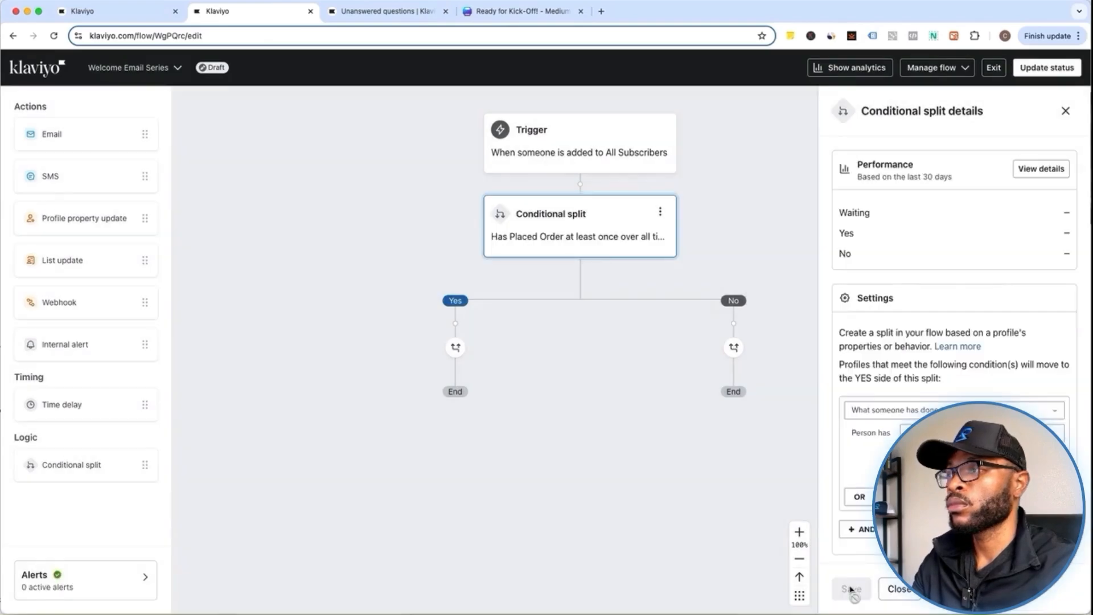
{"action": "left_click", "coordinate": [894, 589]}
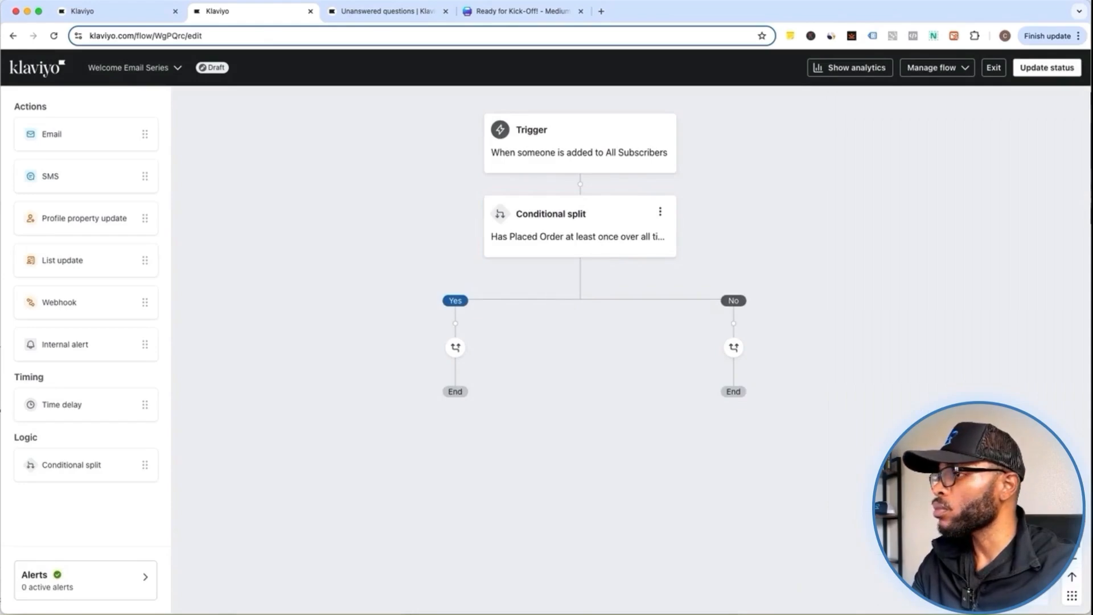
Add an email to both the No and Yes branches, and name the No-branch email "Welcome to our VIP list".
{"action": "left_click_drag", "start_coordinate": [73, 133], "coordinate": [760, 329]}
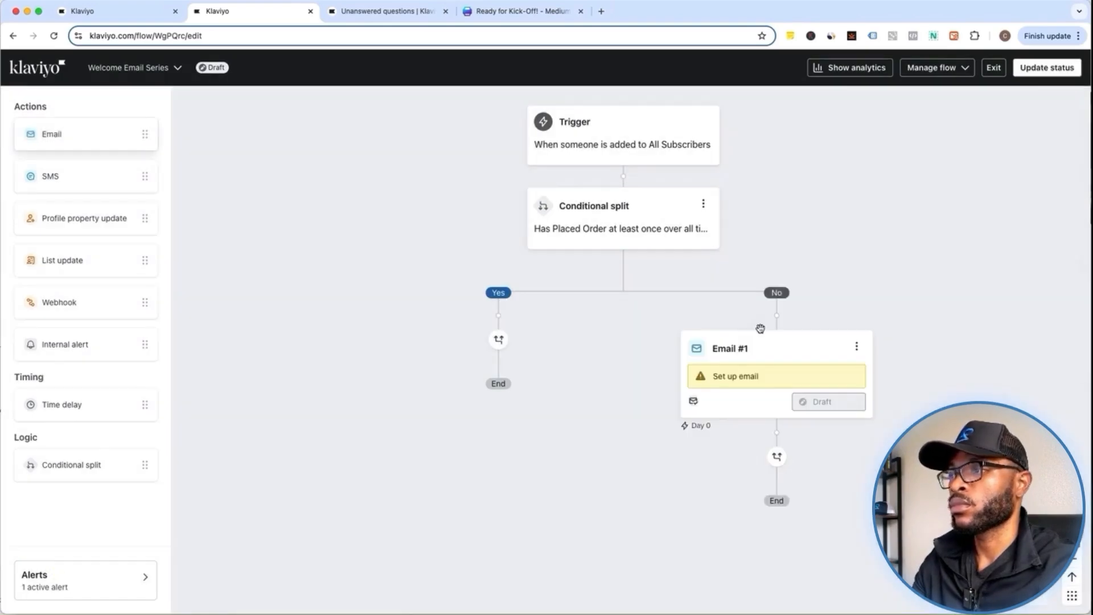
{"action": "left_click_drag", "start_coordinate": [69, 129], "coordinate": [491, 346]}
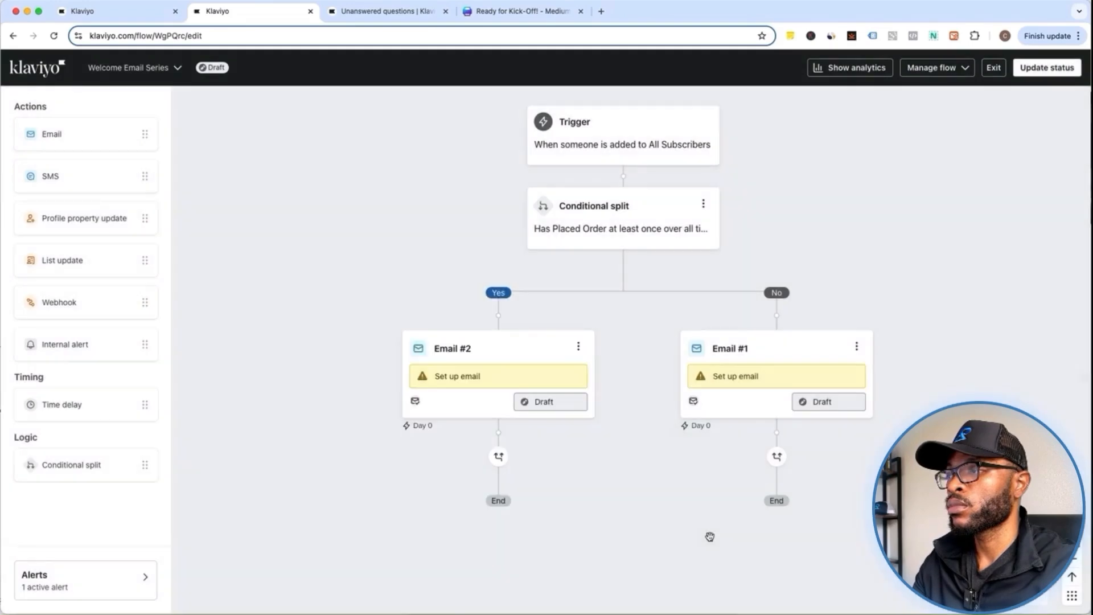
{"action": "left_click", "coordinate": [795, 359]}
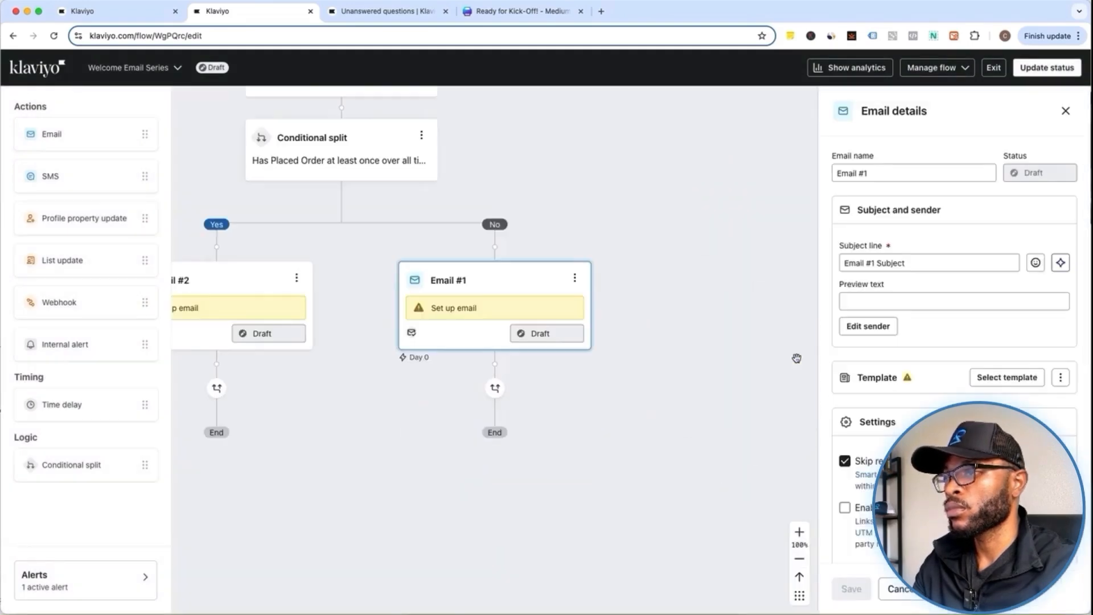
{"action": "left_click", "coordinate": [898, 176]}
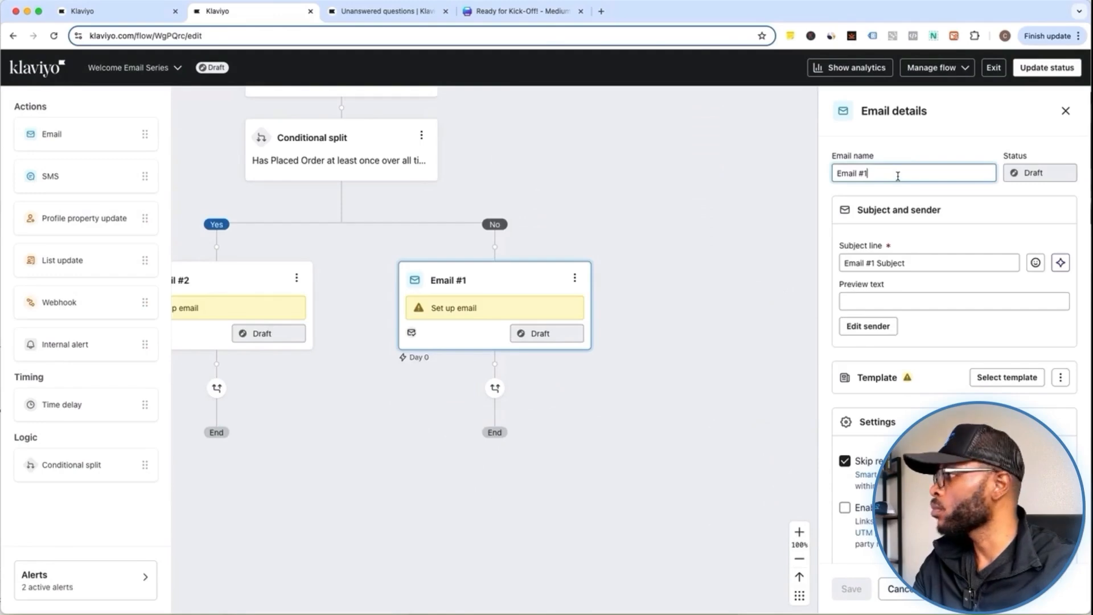
{"action": "key", "text": "super+a"}
{"action": "type", "text": "W"}
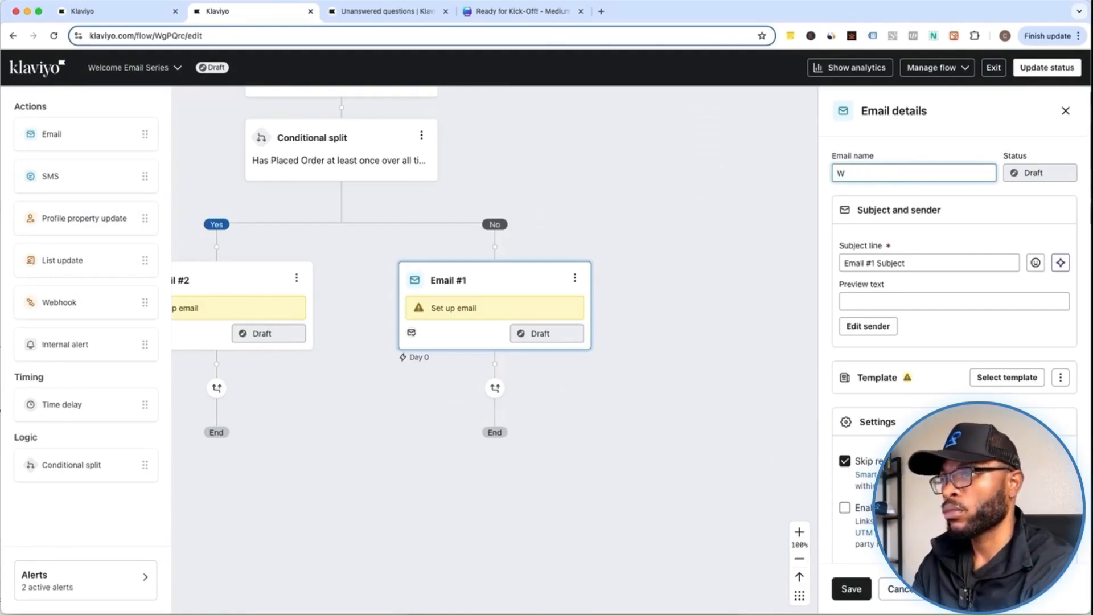
{"action": "type", "text": "elcome to our VIP list"}
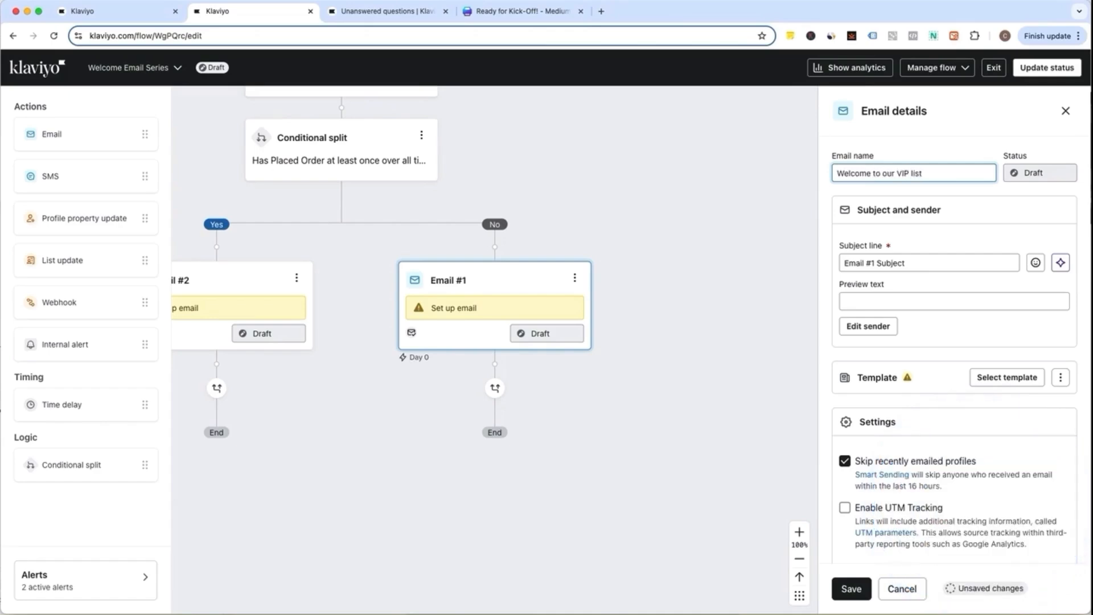
For the No-branch email, turn off Skip recently emailed profiles, enable UTM Tracking, and save.
{"action": "left_click", "coordinate": [846, 462]}
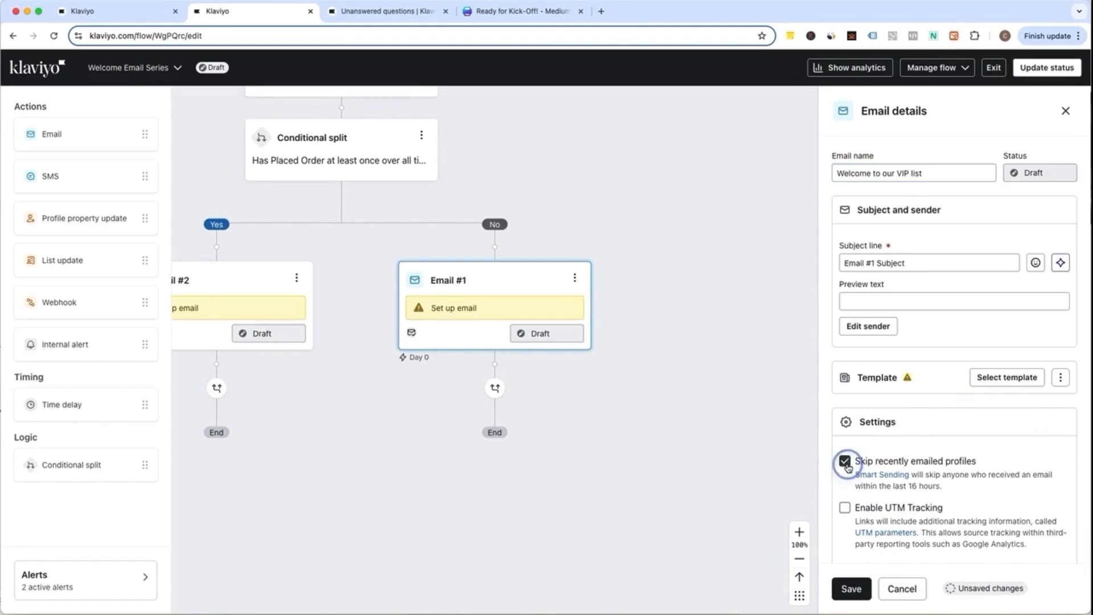
{"action": "left_click", "coordinate": [845, 508]}
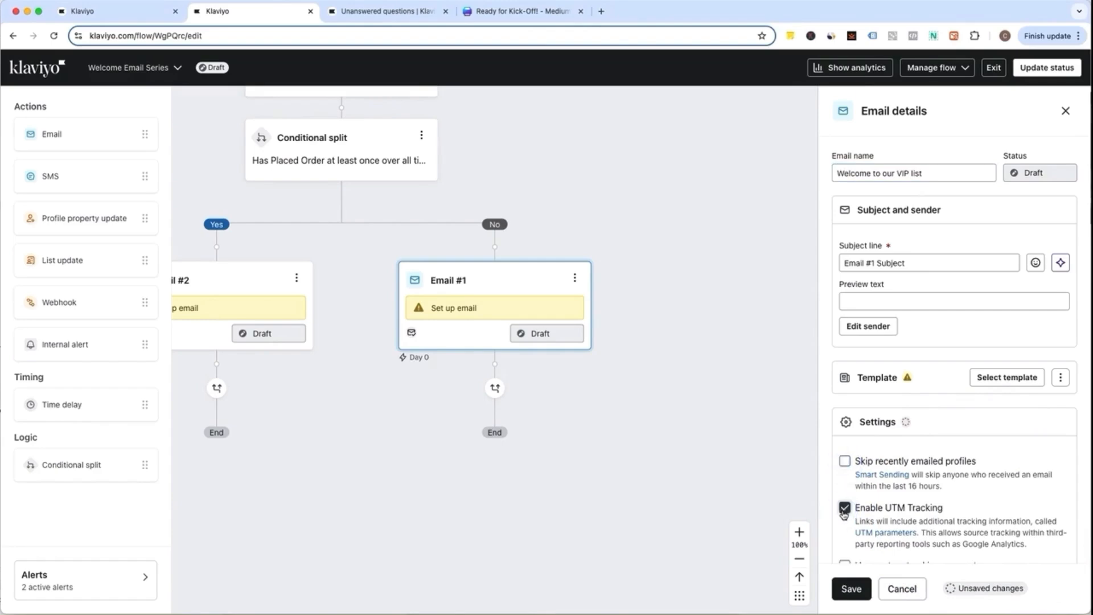
{"action": "left_click", "coordinate": [849, 590]}
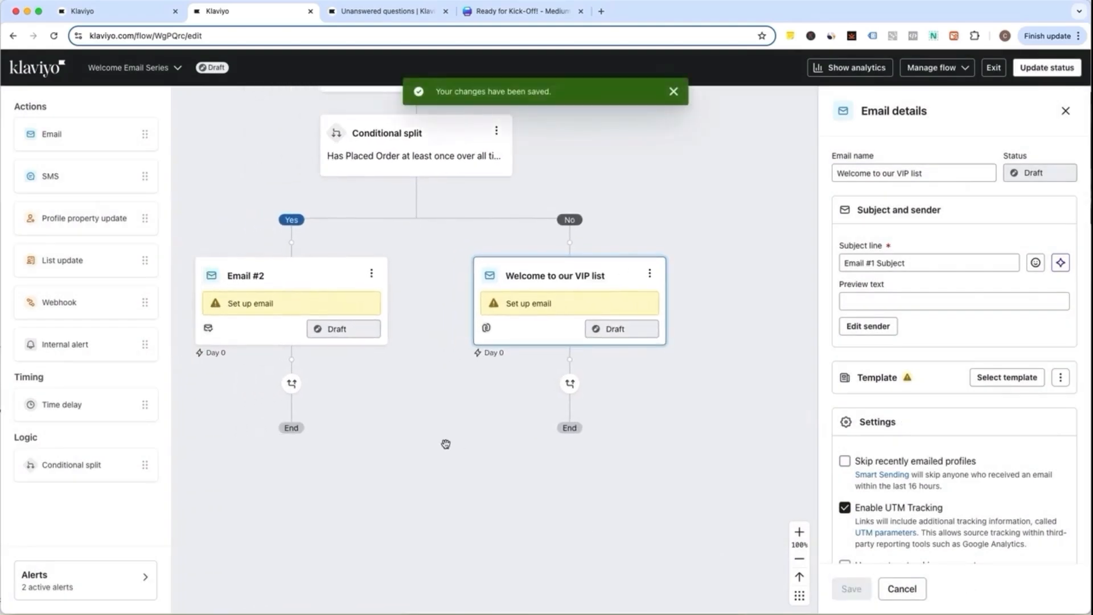
Rename the Yes-branch email as "Welcome back".
{"action": "left_click", "coordinate": [293, 279]}
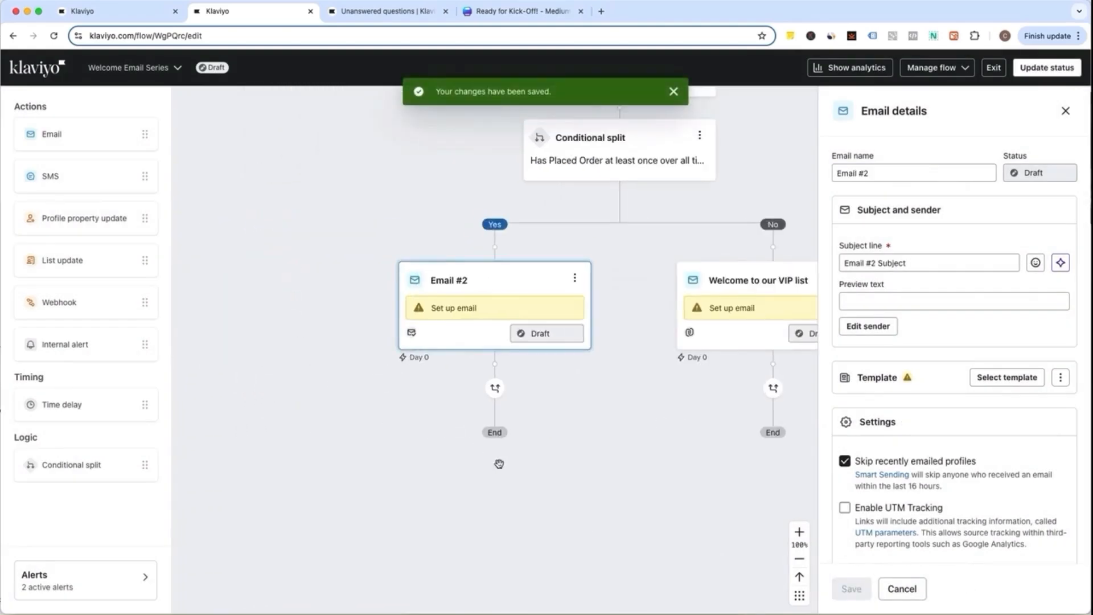
{"action": "left_click", "coordinate": [922, 172]}
{"action": "triple_click", "coordinate": [923, 171]}
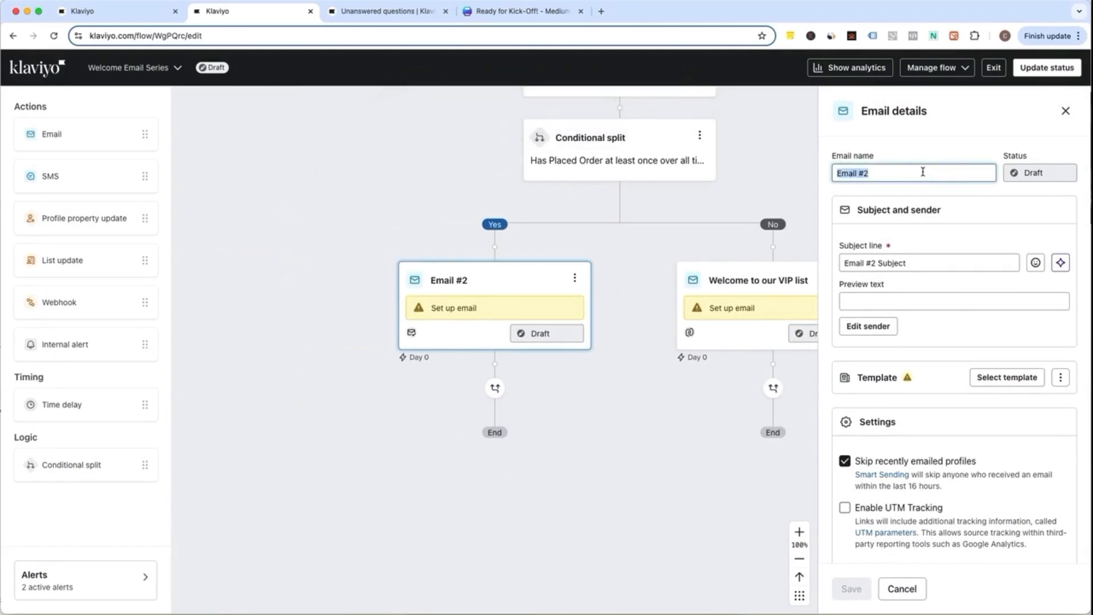
{"action": "type", "text": "Welcome back"}
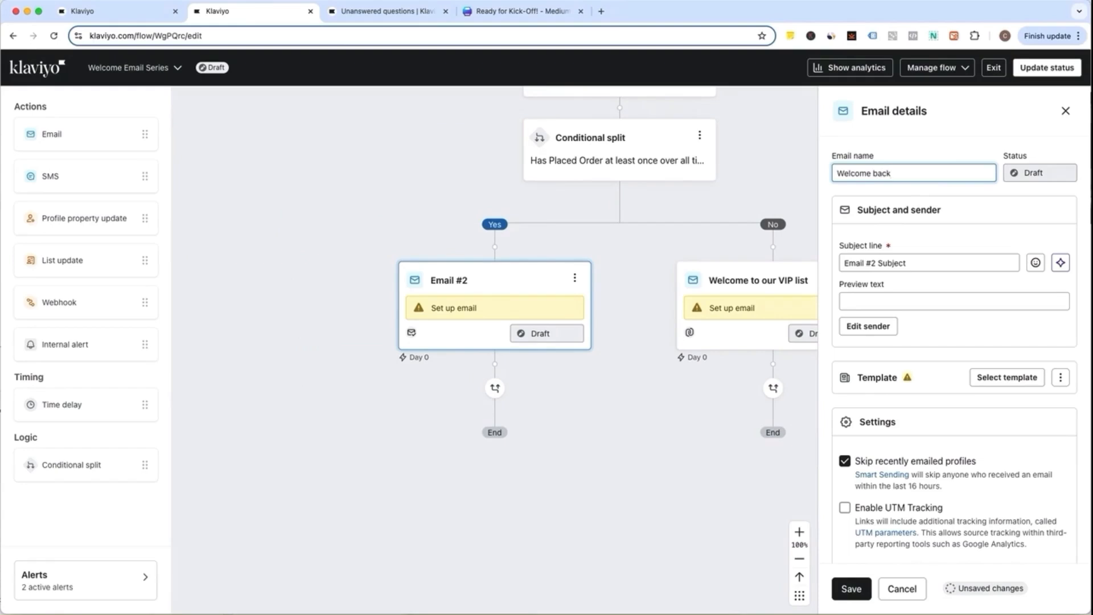
For the Yes-branch email, turn off Skip recently emailed profiles, enable UTM Tracking, save, and close its details.
{"action": "left_click", "coordinate": [845, 461]}
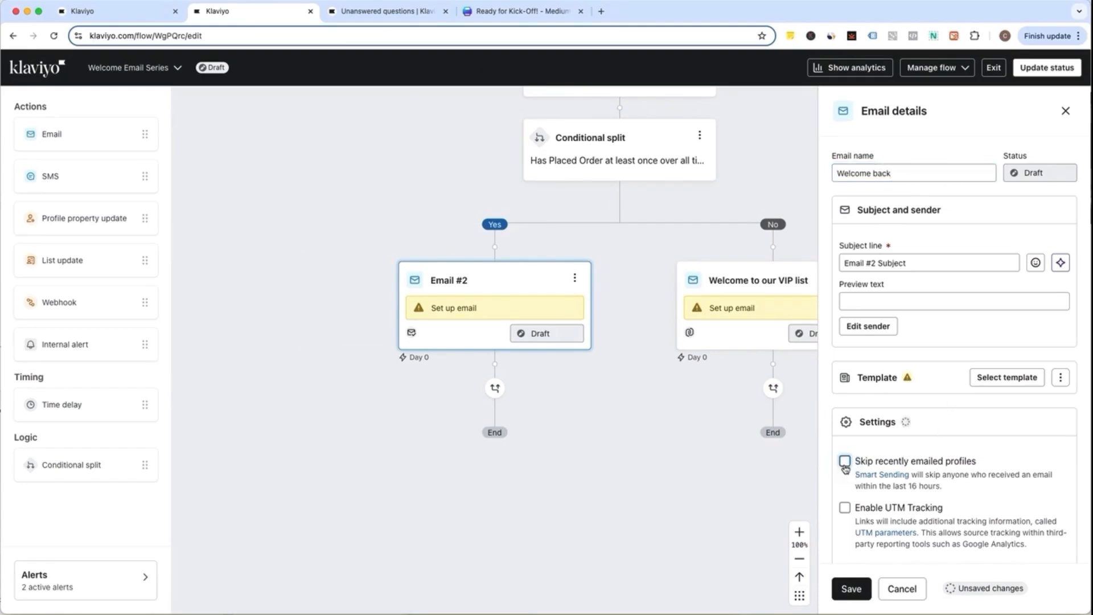
{"action": "left_click", "coordinate": [845, 508]}
{"action": "left_click", "coordinate": [849, 588]}
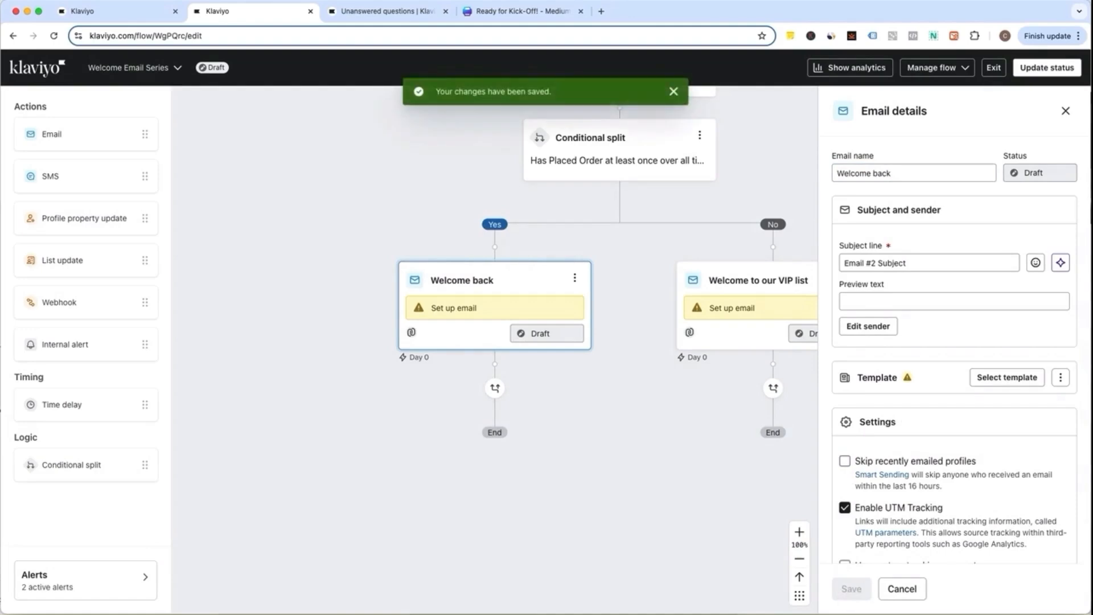
{"action": "left_click", "coordinate": [1065, 110]}
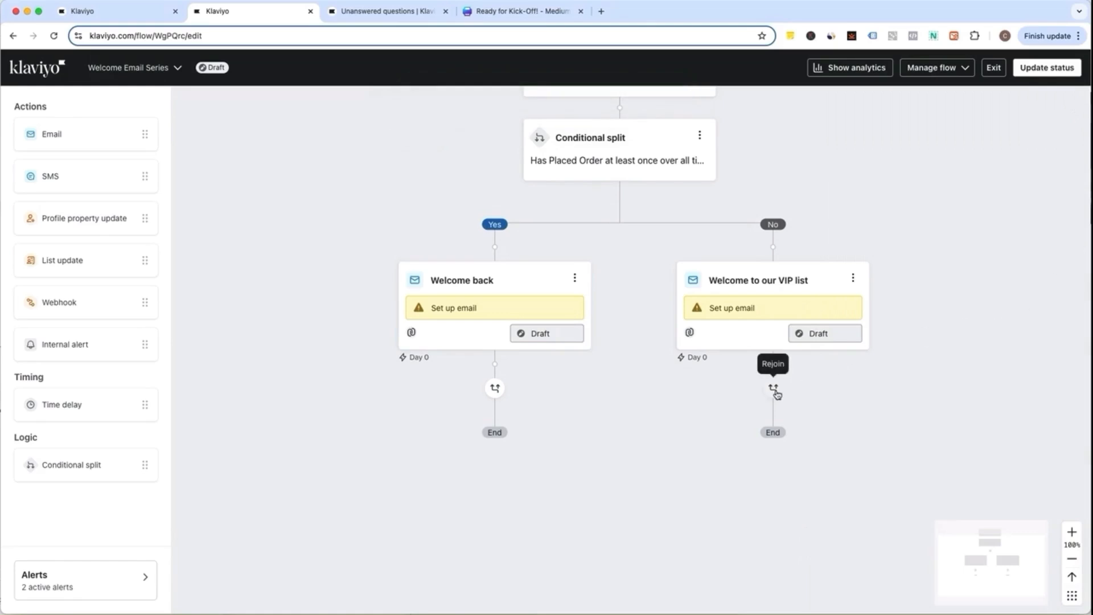
Rejoin the No branch to the Yes branch below the emails, and add a saved 2-day time delay after the merge.
{"action": "left_click_drag", "start_coordinate": [772, 388], "coordinate": [488, 362]}
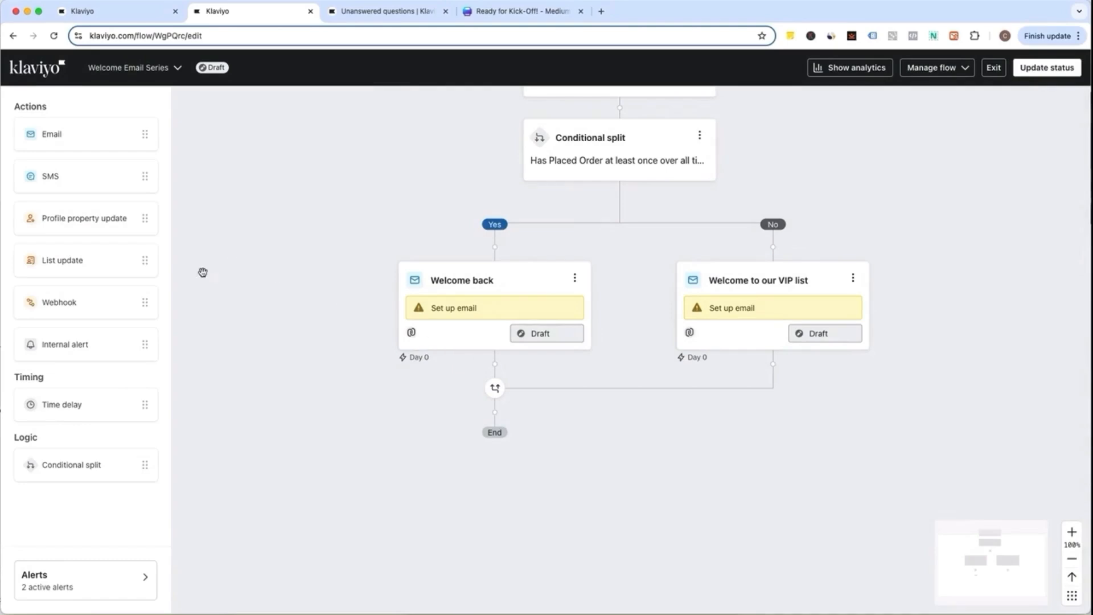
{"action": "left_click_drag", "start_coordinate": [91, 406], "coordinate": [488, 427]}
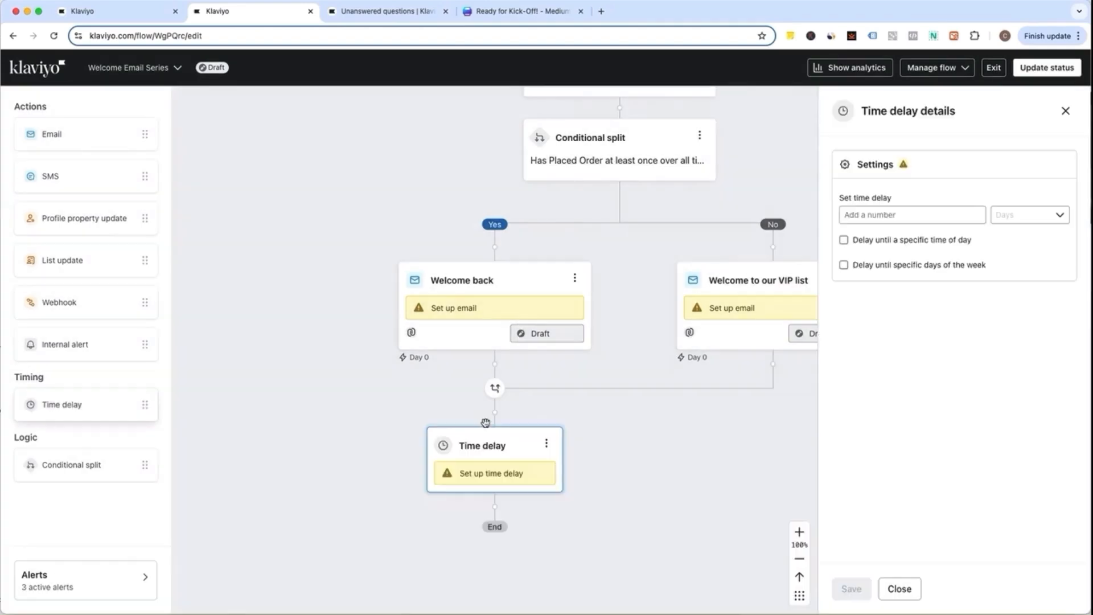
{"action": "left_click", "coordinate": [910, 215]}
{"action": "type", "text": "2"}
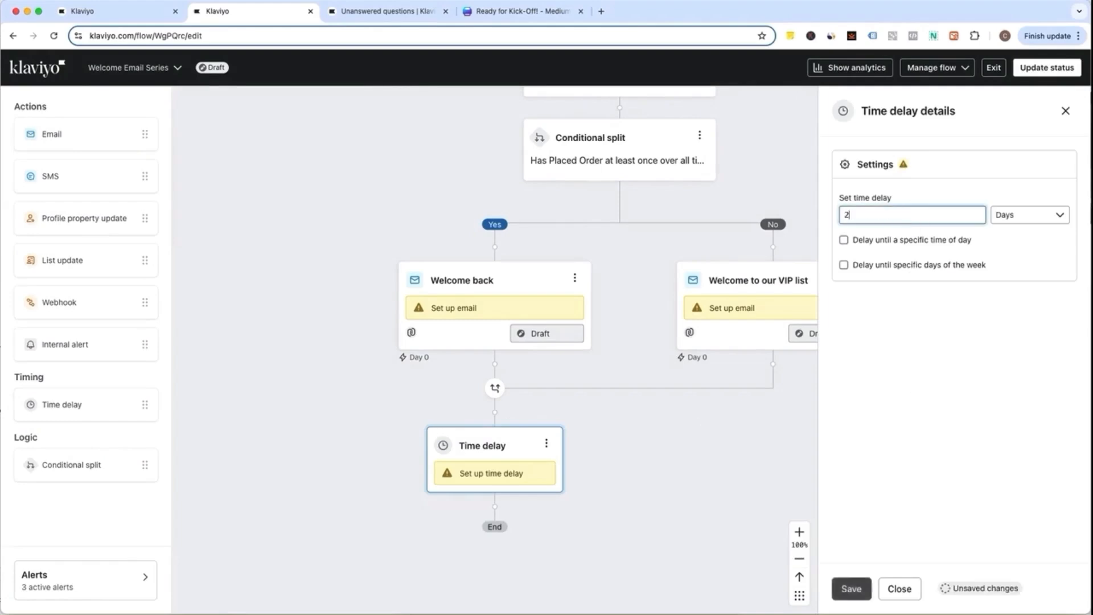
{"action": "left_click", "coordinate": [851, 590]}
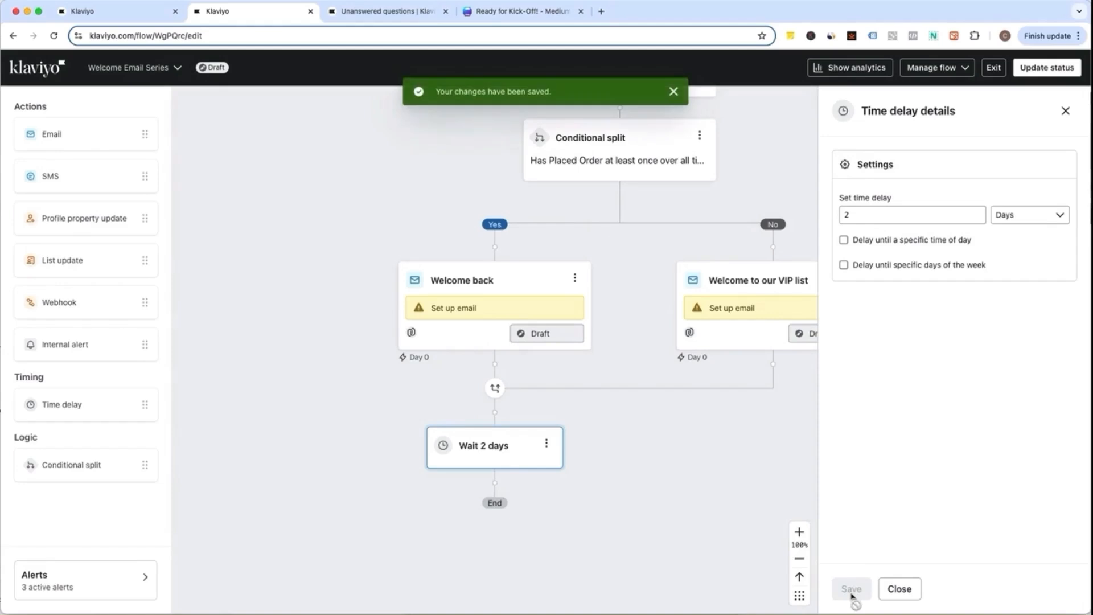
Add a conditional split below the 2-day delay, using the What someone has done (or not done) condition with the Placed Order metric.
{"action": "left_click", "coordinate": [899, 589]}
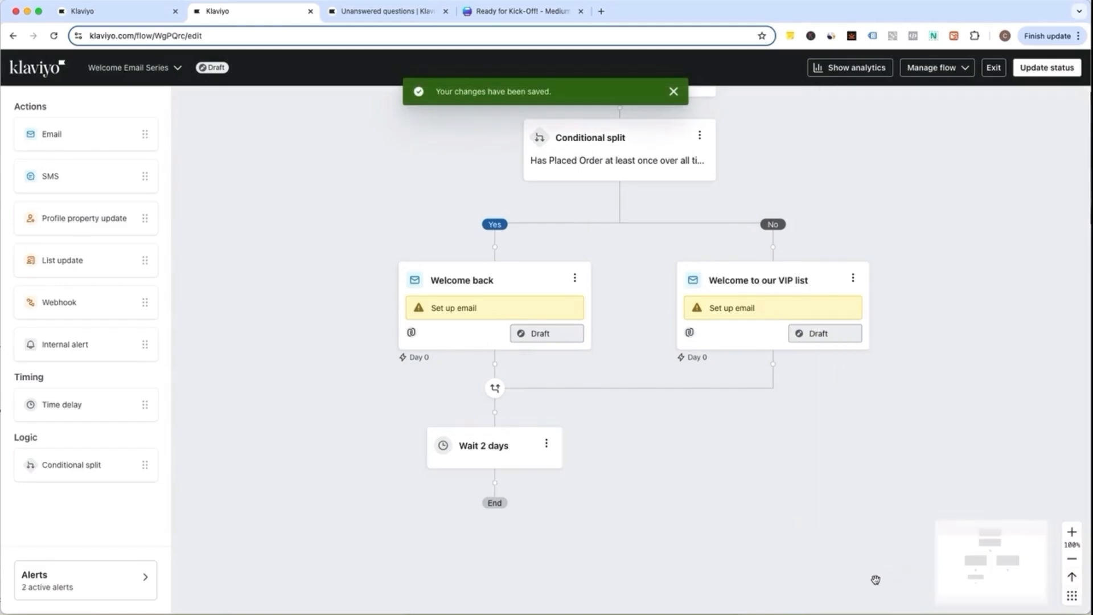
{"action": "scroll", "coordinate": [876, 580], "scroll_direction": "down", "scroll_amount": 3}
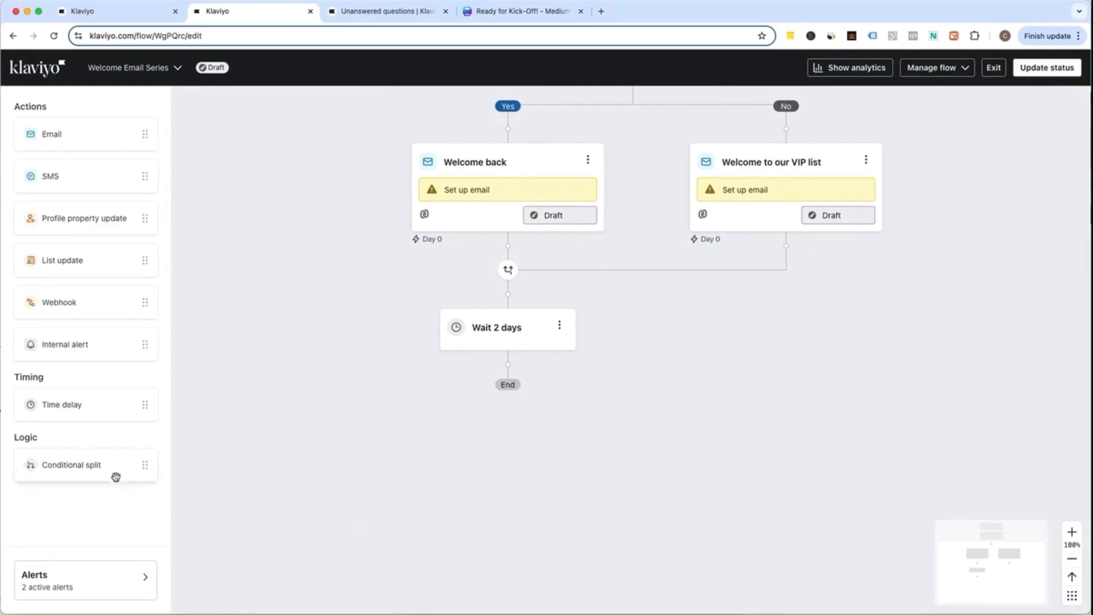
{"action": "left_click_drag", "start_coordinate": [100, 464], "coordinate": [488, 370]}
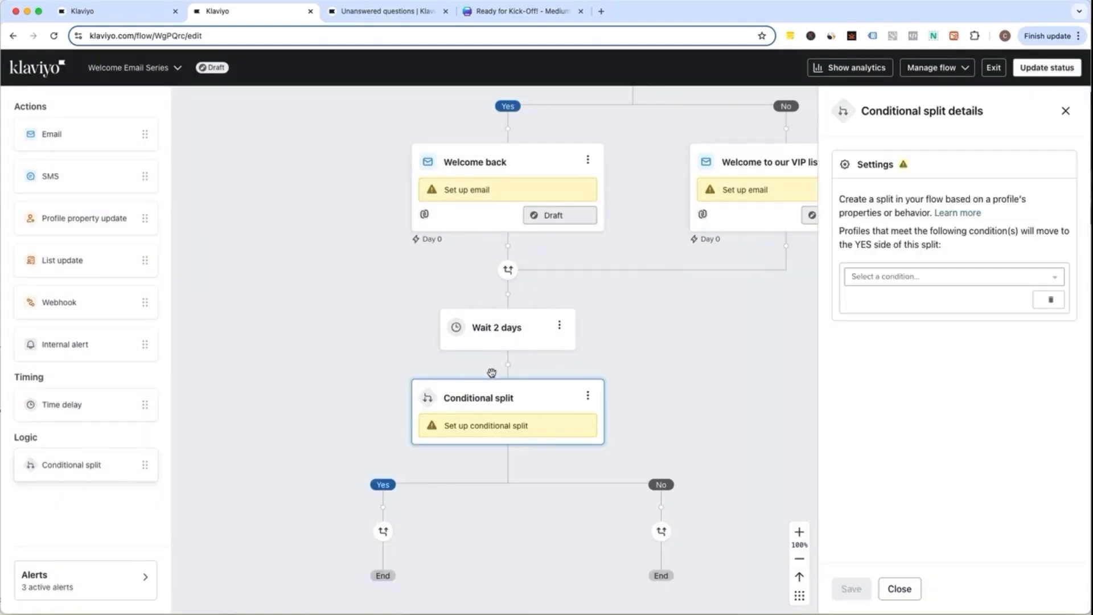
{"action": "left_click", "coordinate": [893, 276]}
{"action": "left_click", "coordinate": [892, 296]}
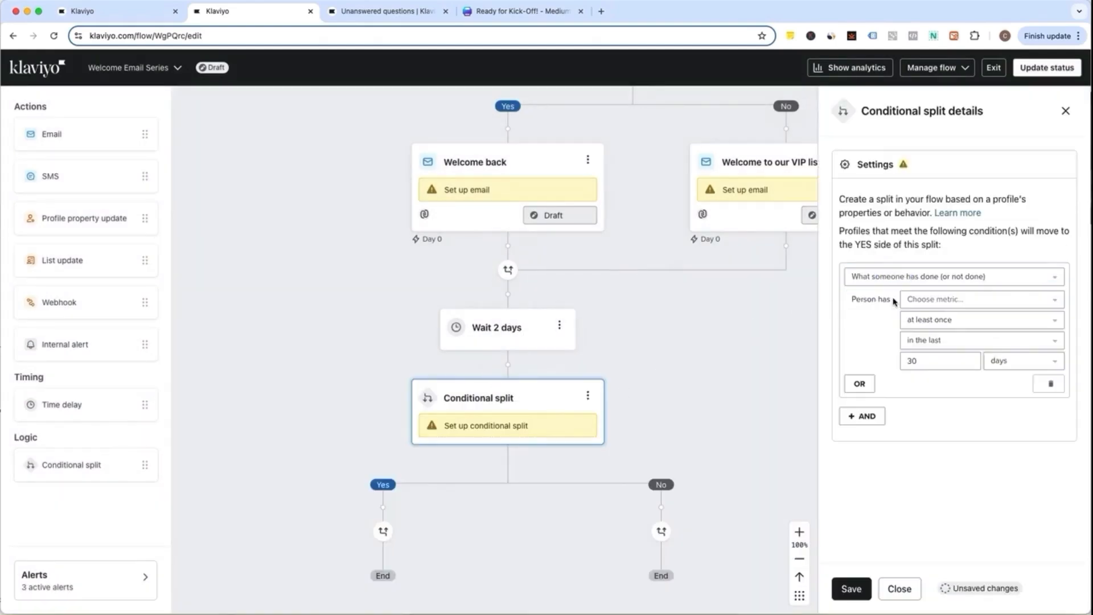
{"action": "left_click", "coordinate": [930, 300]}
{"action": "left_click", "coordinate": [932, 325]}
{"action": "type", "text": "plac"}
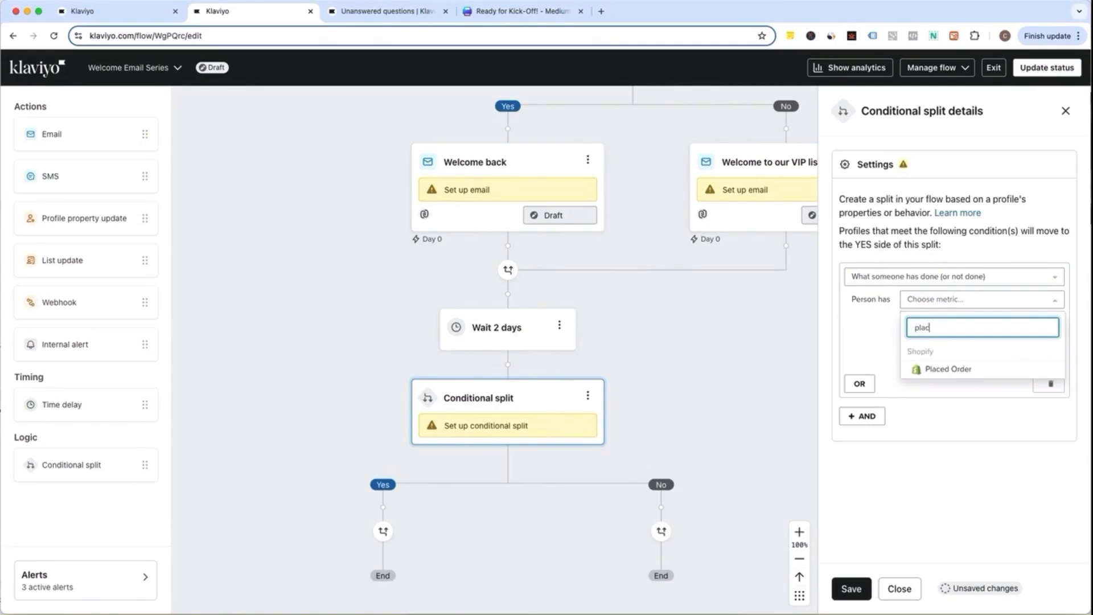
{"action": "type", "text": "ed"}
{"action": "left_click", "coordinate": [937, 368]}
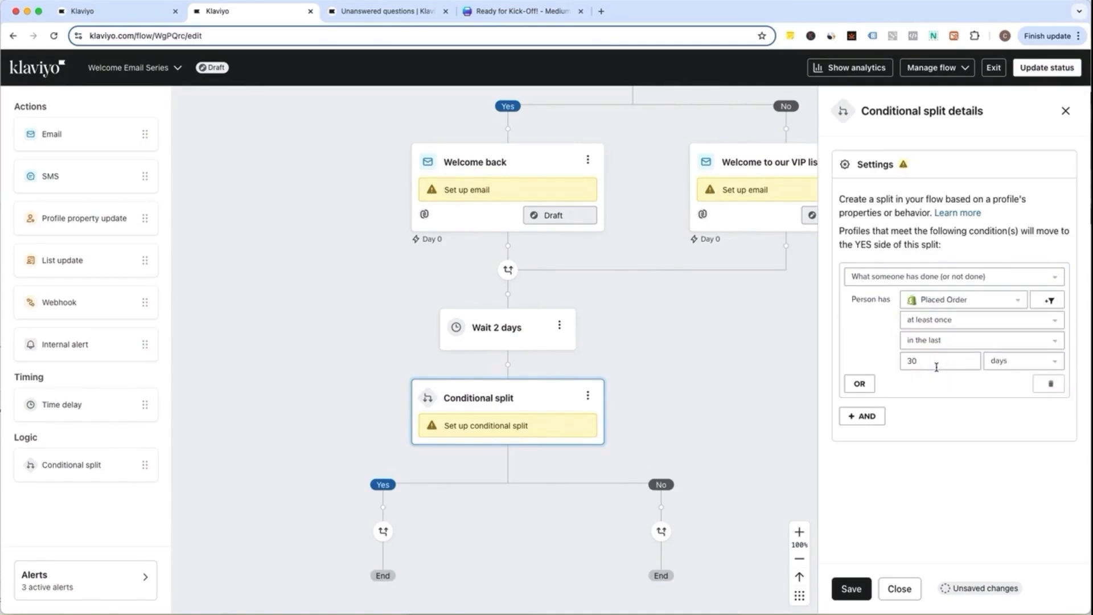
Set the split's Placed Order timeframe to since starting this flow, then save and close its details.
{"action": "left_click", "coordinate": [942, 341]}
{"action": "left_click", "coordinate": [916, 469]}
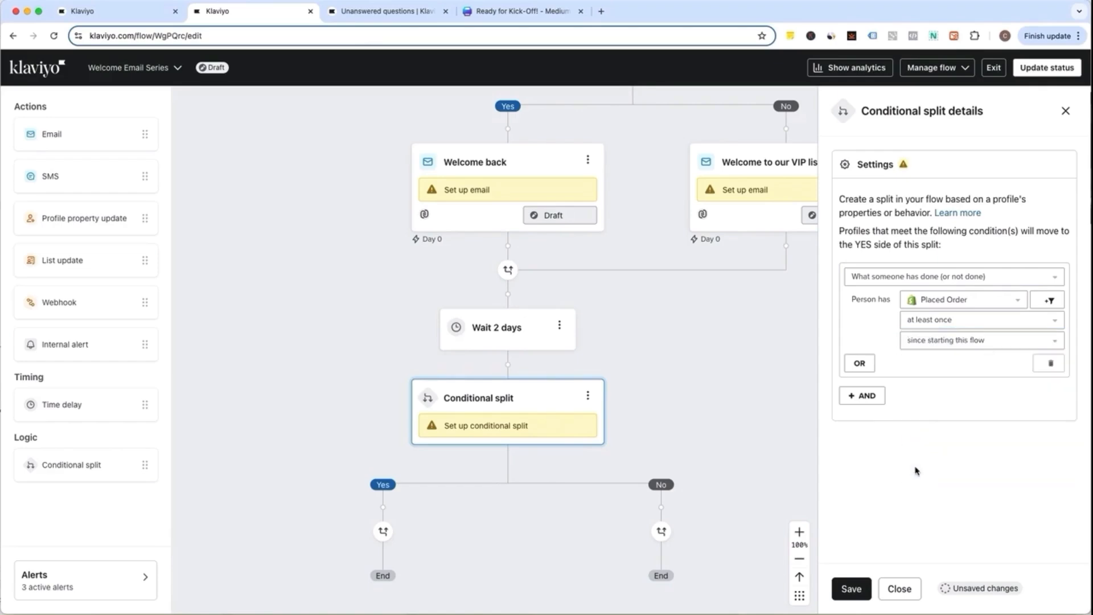
{"action": "left_click", "coordinate": [852, 589]}
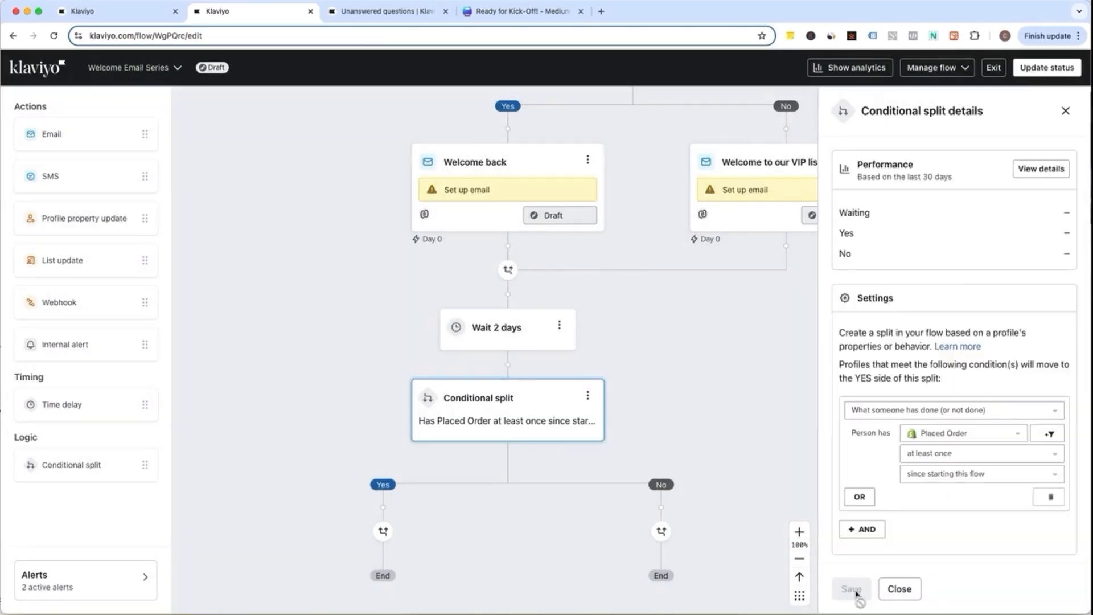
{"action": "left_click", "coordinate": [898, 589]}
Add an email to the No branch of the new split and name it "Still Unsure?".
{"action": "scroll", "coordinate": [873, 566], "scroll_direction": "down", "scroll_amount": 3}
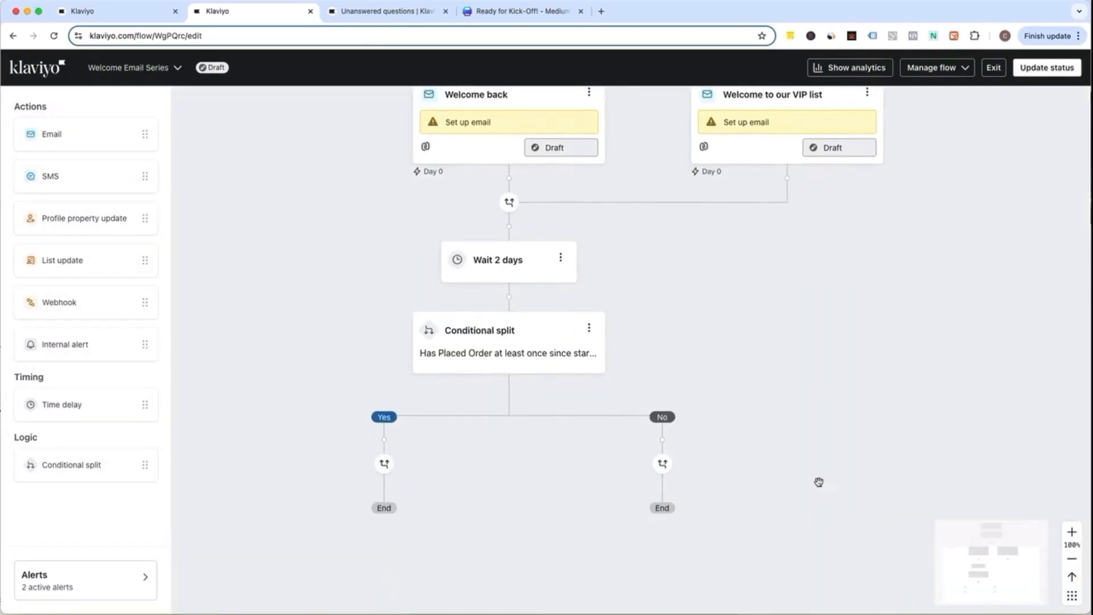
{"action": "left_click_drag", "start_coordinate": [76, 132], "coordinate": [676, 440]}
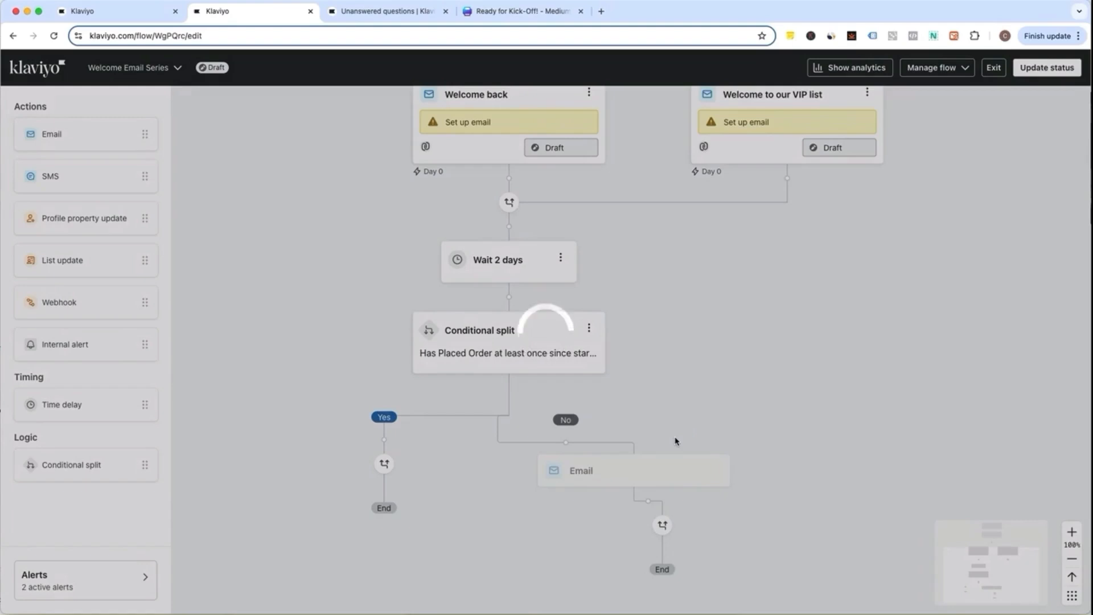
{"action": "scroll", "coordinate": [802, 475], "scroll_direction": "down", "scroll_amount": 2}
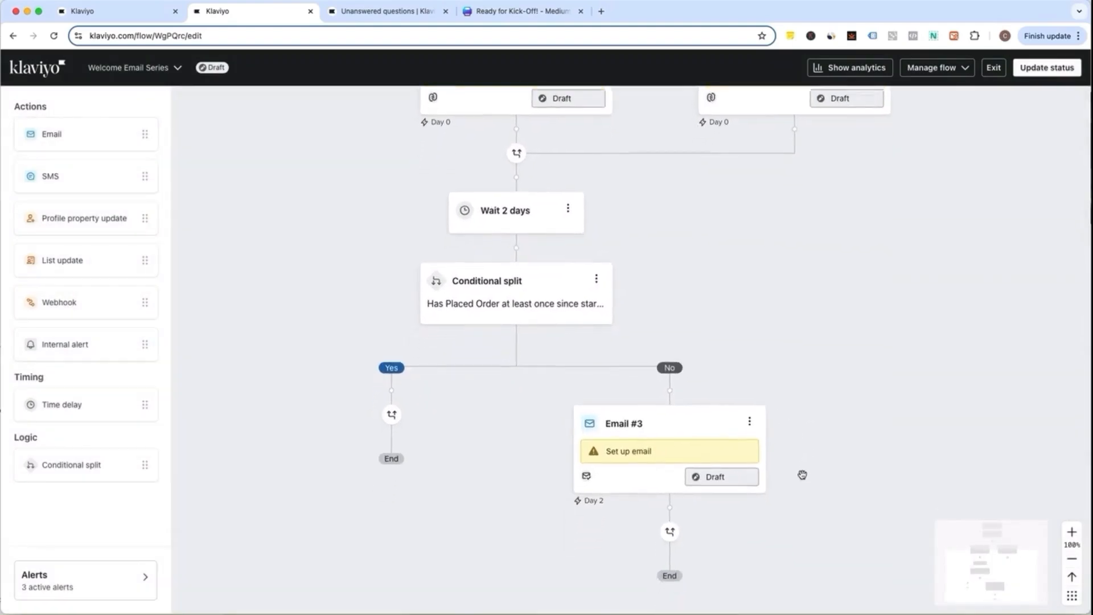
{"action": "left_click", "coordinate": [712, 391]}
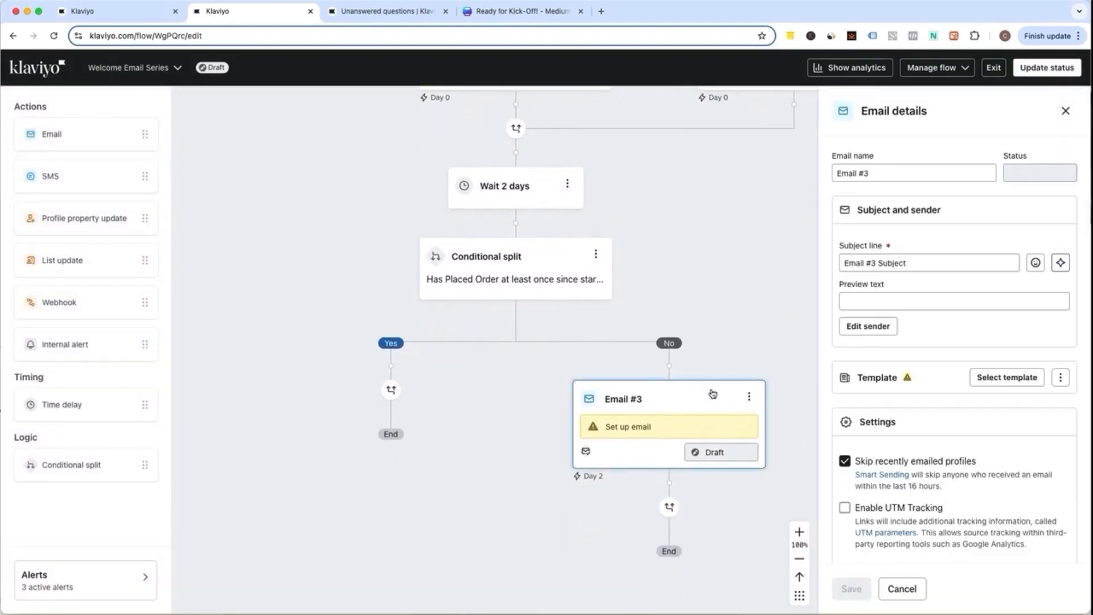
{"action": "left_click", "coordinate": [882, 173]}
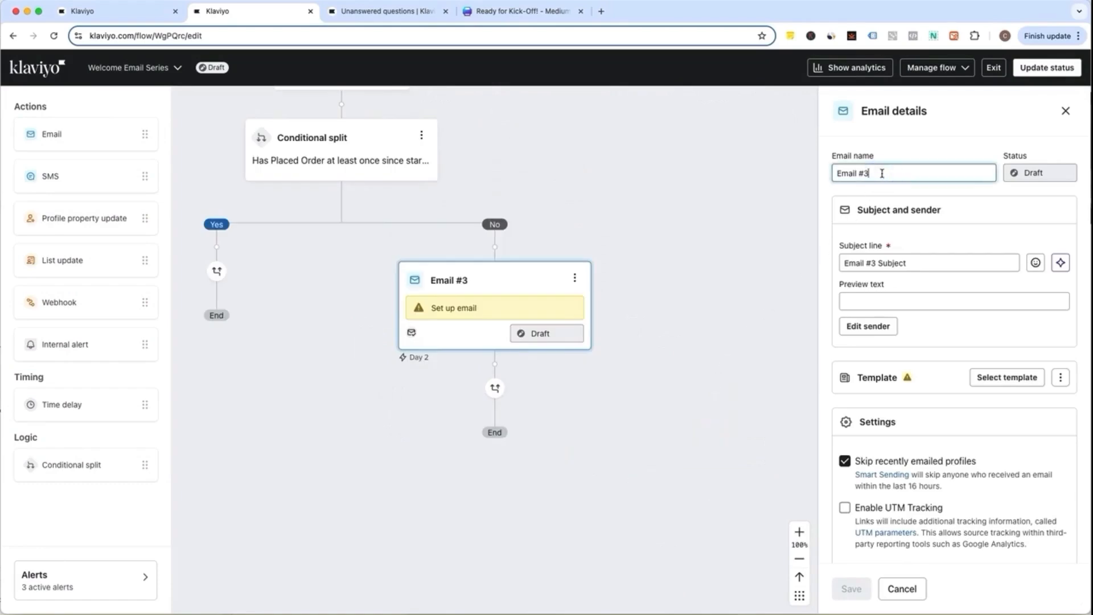
{"action": "key", "text": "super+a"}
{"action": "type", "text": "Still"}
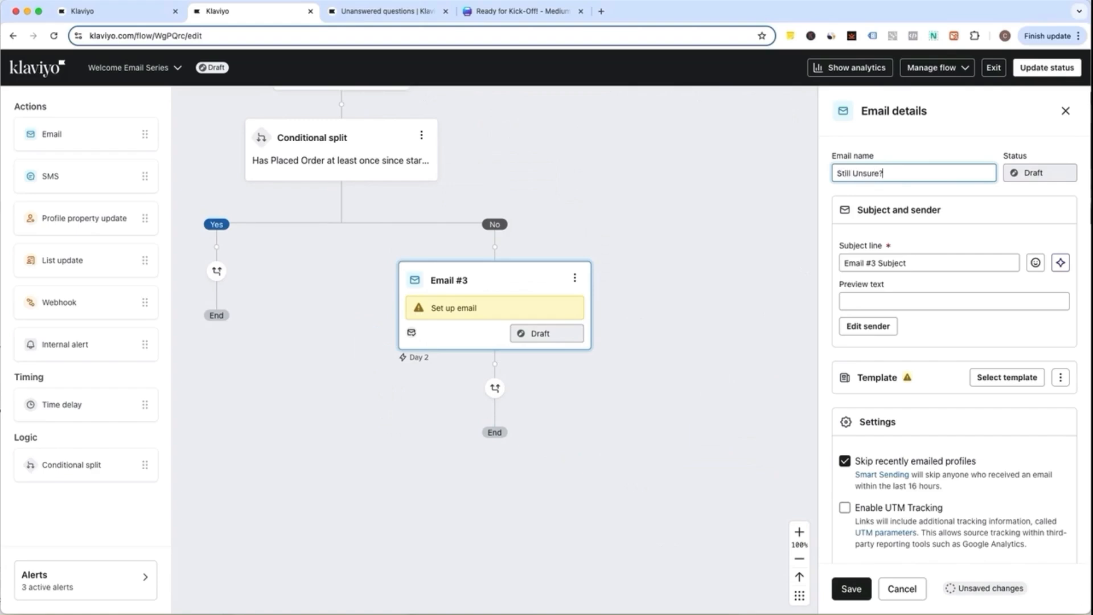
For the Still Unsure? email, turn off Skip recently emailed profiles, enable UTM Tracking, save, and close its details.
{"action": "left_click", "coordinate": [845, 461]}
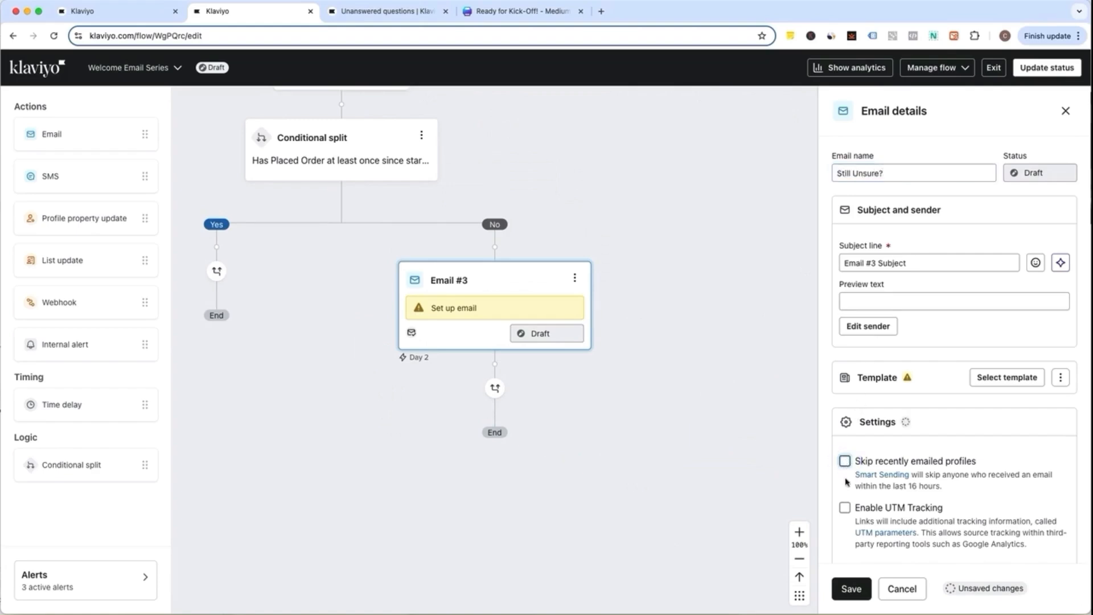
{"action": "left_click", "coordinate": [845, 508]}
{"action": "left_click", "coordinate": [849, 590]}
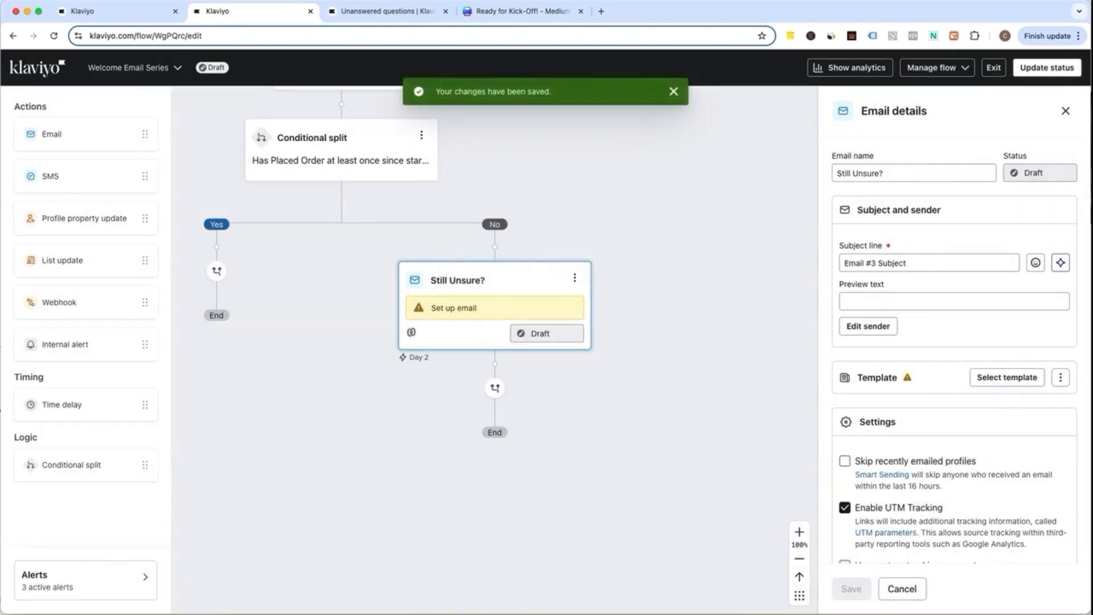
{"action": "left_click", "coordinate": [1065, 111]}
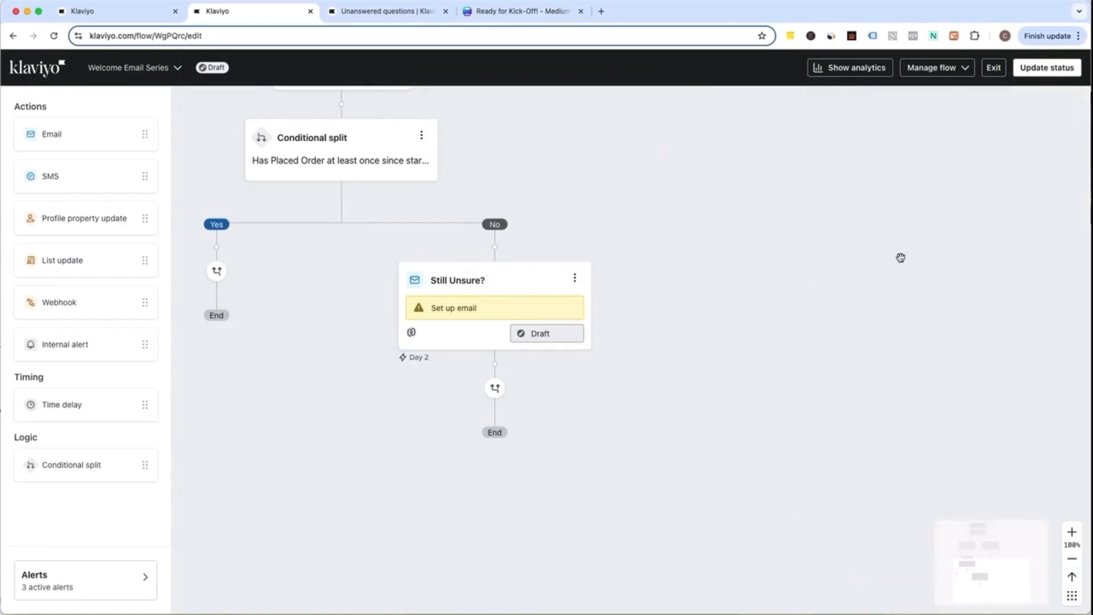
Add a 2-day time delay below the Still Unsure? email, save it, and close its details.
{"action": "scroll", "coordinate": [901, 258], "scroll_direction": "down", "scroll_amount": 1}
{"action": "scroll", "coordinate": [901, 258], "scroll_direction": "left", "scroll_amount": 1}
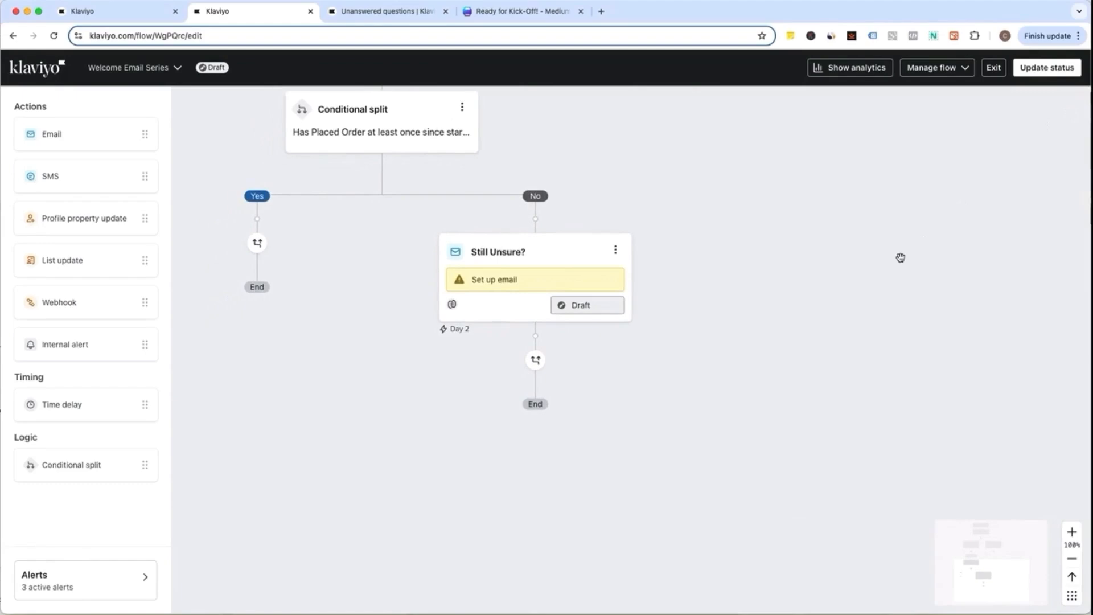
{"action": "scroll", "coordinate": [901, 258], "scroll_direction": "down", "scroll_amount": 1}
{"action": "scroll", "coordinate": [901, 258], "scroll_direction": "left", "scroll_amount": 1}
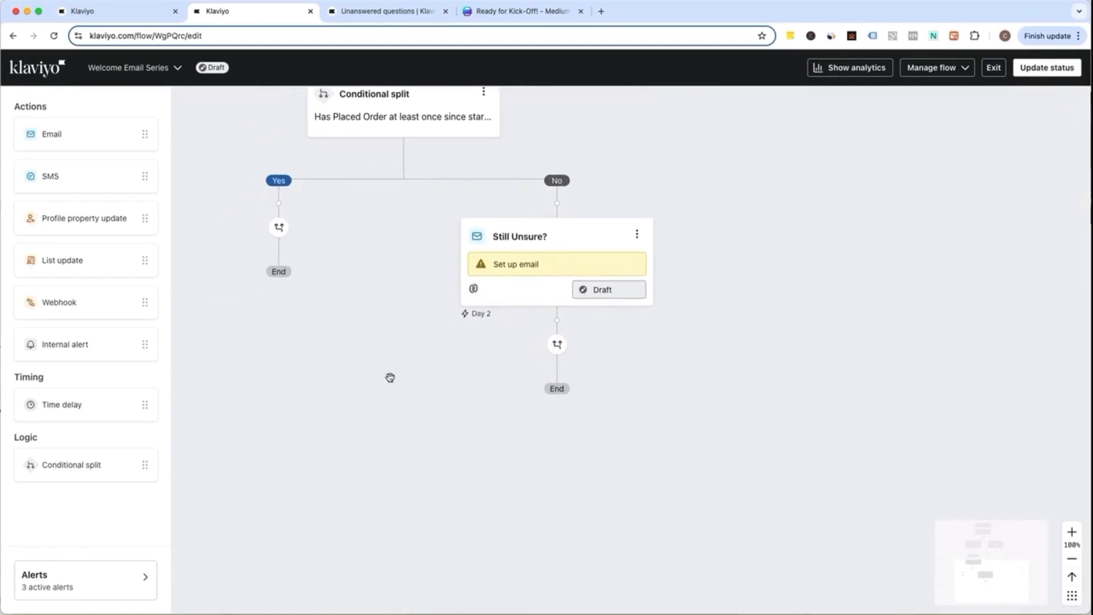
{"action": "left_click_drag", "start_coordinate": [71, 403], "coordinate": [551, 336]}
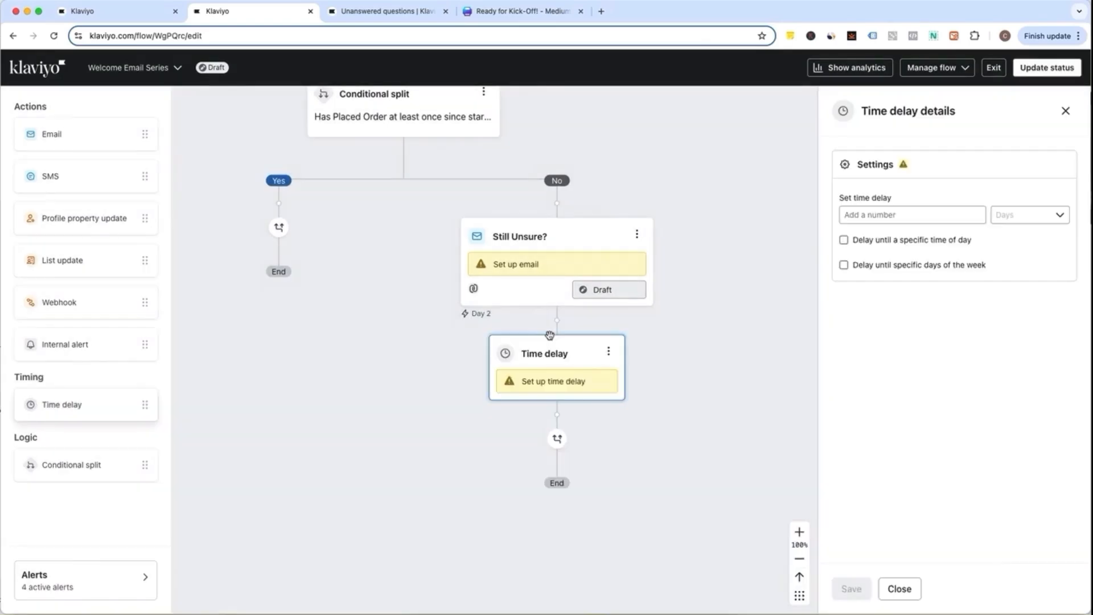
{"action": "type", "text": "2"}
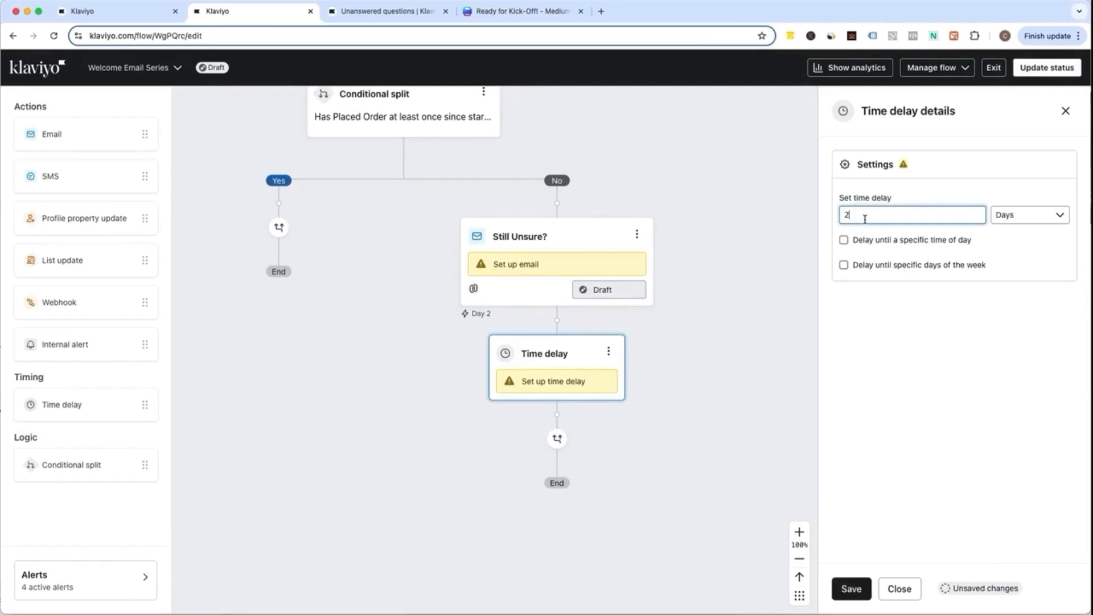
{"action": "left_click", "coordinate": [848, 589]}
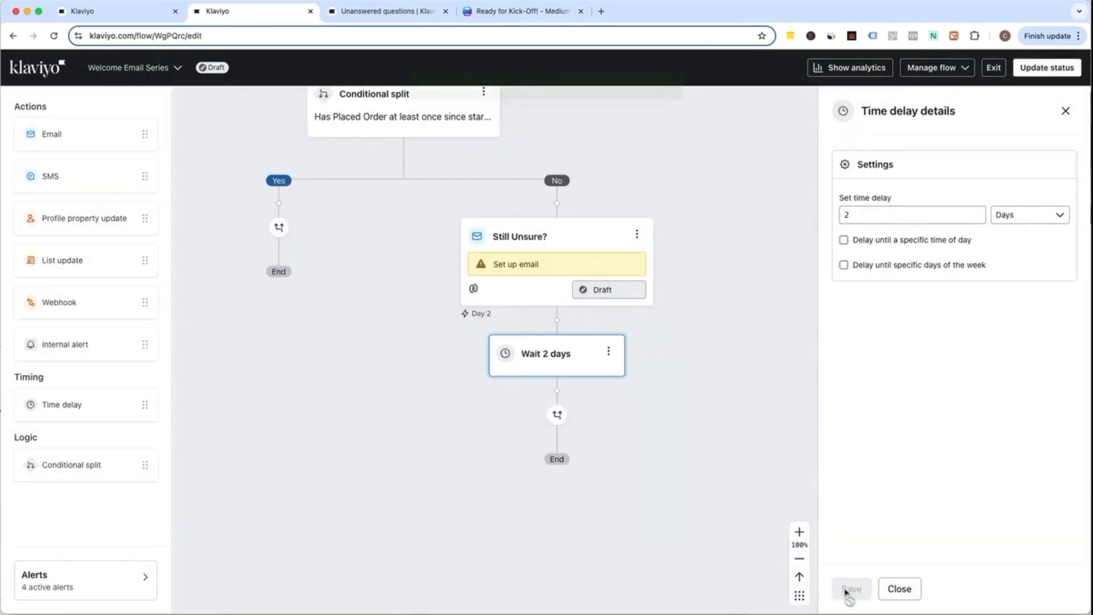
{"action": "left_click", "coordinate": [893, 590]}
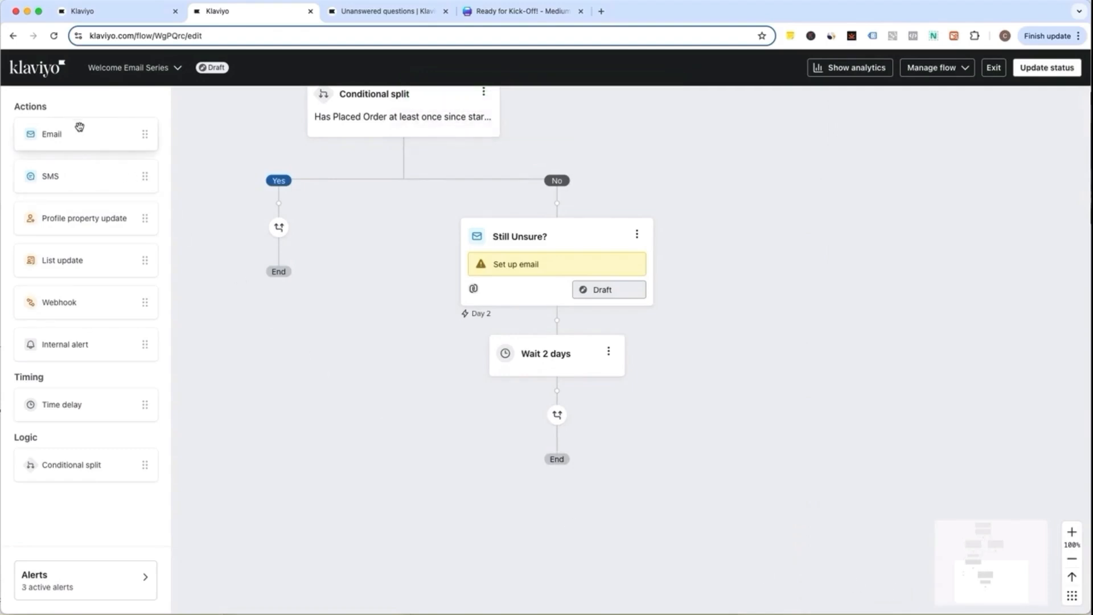
Add an email below the 2-day delay in the No branch and name it "Brand Origin Story".
{"action": "left_click_drag", "start_coordinate": [78, 125], "coordinate": [546, 391]}
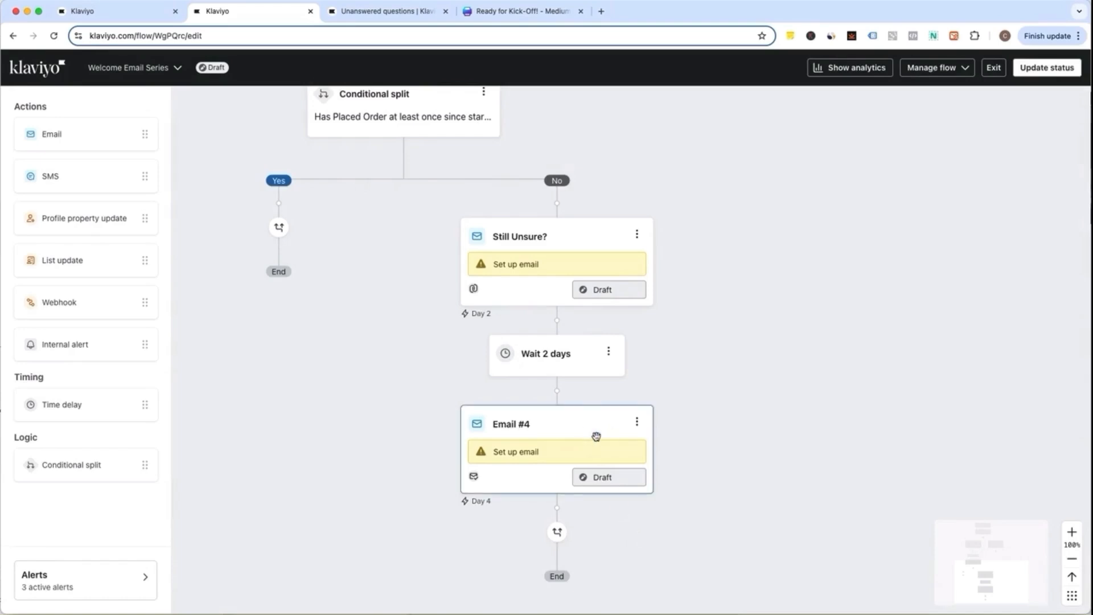
{"action": "left_click", "coordinate": [596, 437]}
{"action": "left_click", "coordinate": [908, 175]}
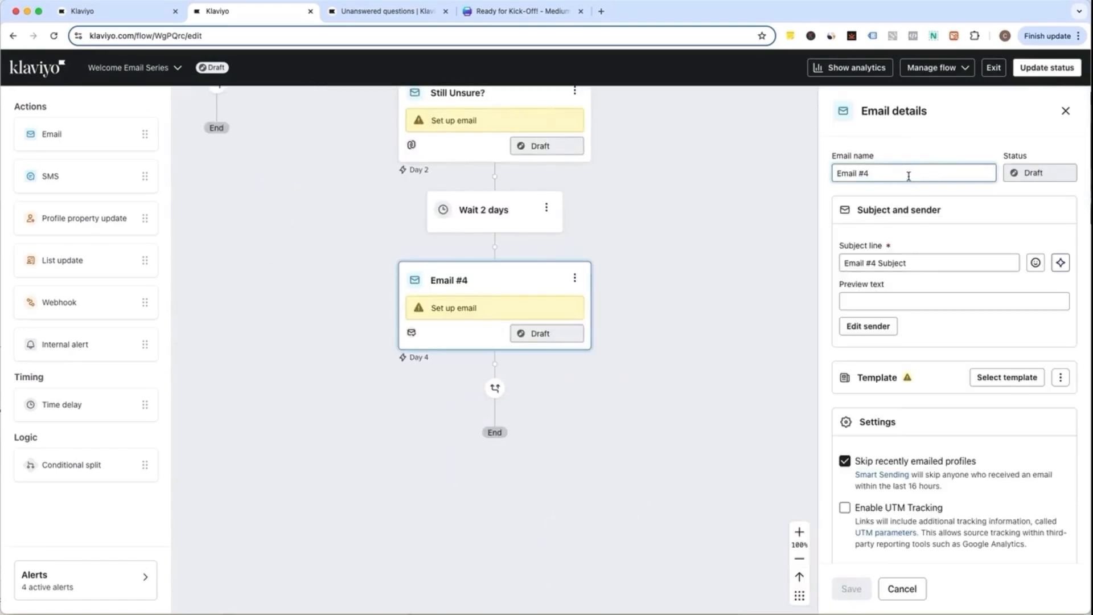
{"action": "triple_click", "coordinate": [909, 176]}
{"action": "type", "text": "Brand Origin Story"}
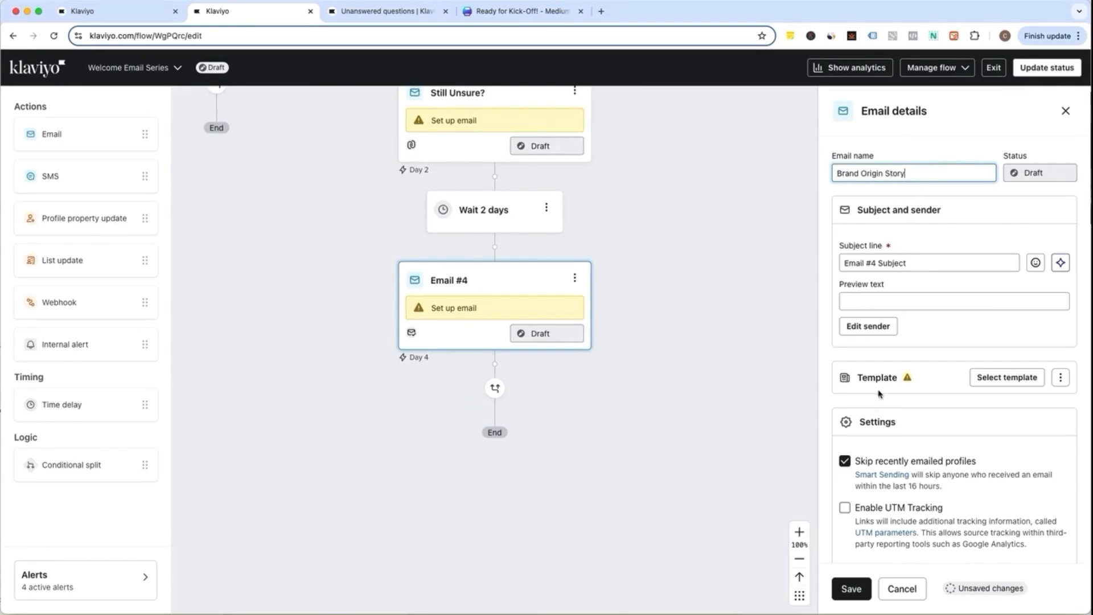
For the Brand Origin Story email, turn off Skip recently emailed profiles, enable UTM Tracking, save, and close its details.
{"action": "left_click", "coordinate": [845, 460]}
{"action": "left_click", "coordinate": [845, 508]}
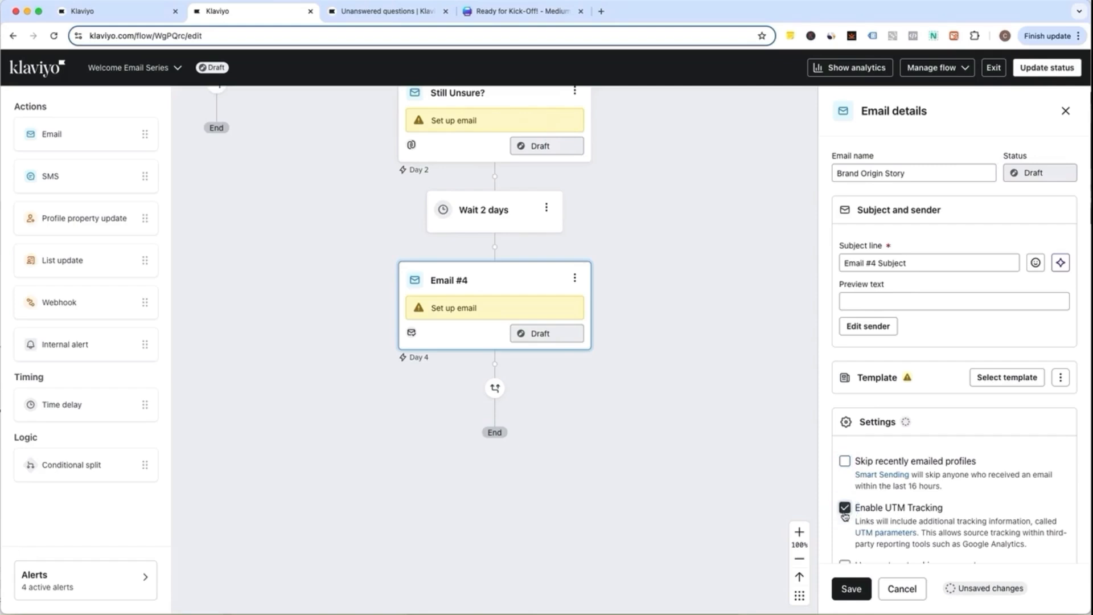
{"action": "left_click", "coordinate": [849, 589]}
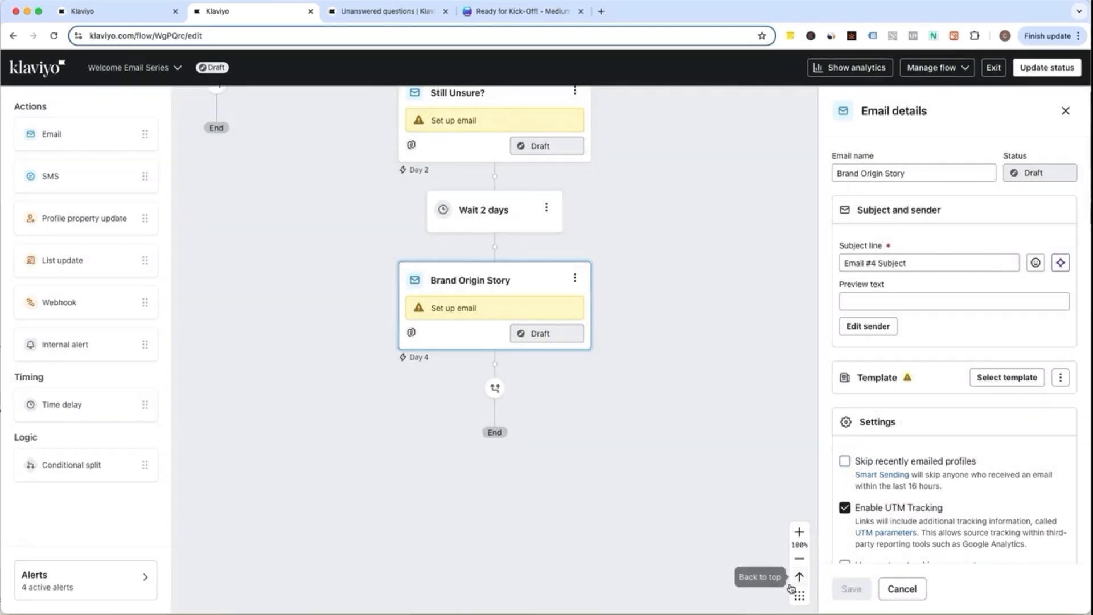
{"action": "left_click", "coordinate": [1068, 108]}
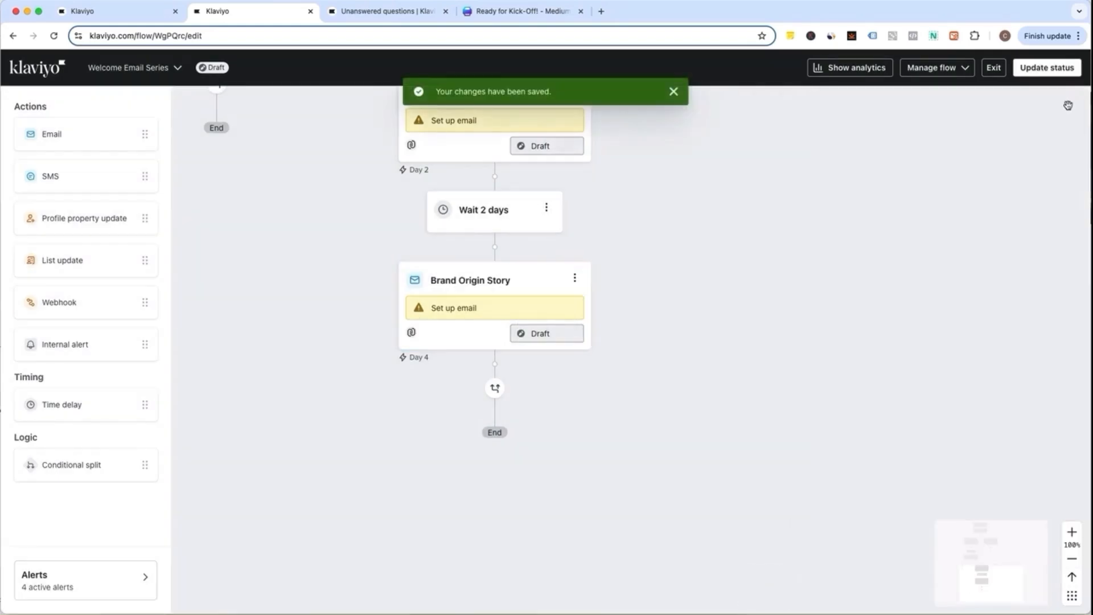
Add a 1-day time delay below the Brand Origin Story email, save it, and close its details.
{"action": "left_click_drag", "start_coordinate": [97, 405], "coordinate": [593, 352]}
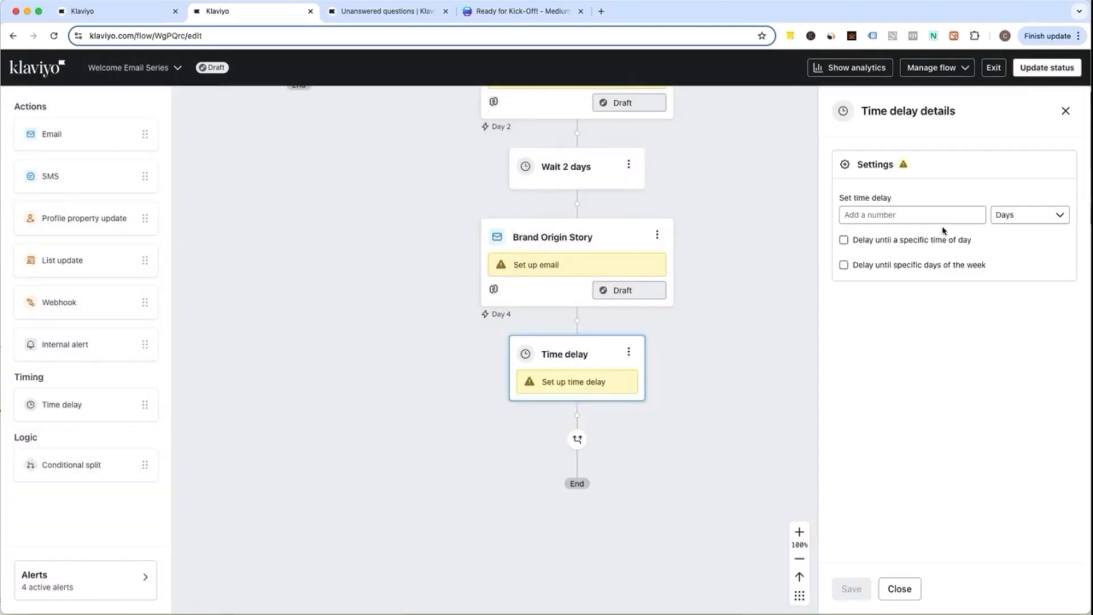
{"action": "left_click", "coordinate": [940, 214]}
{"action": "type", "text": "1"}
{"action": "left_click", "coordinate": [853, 589]}
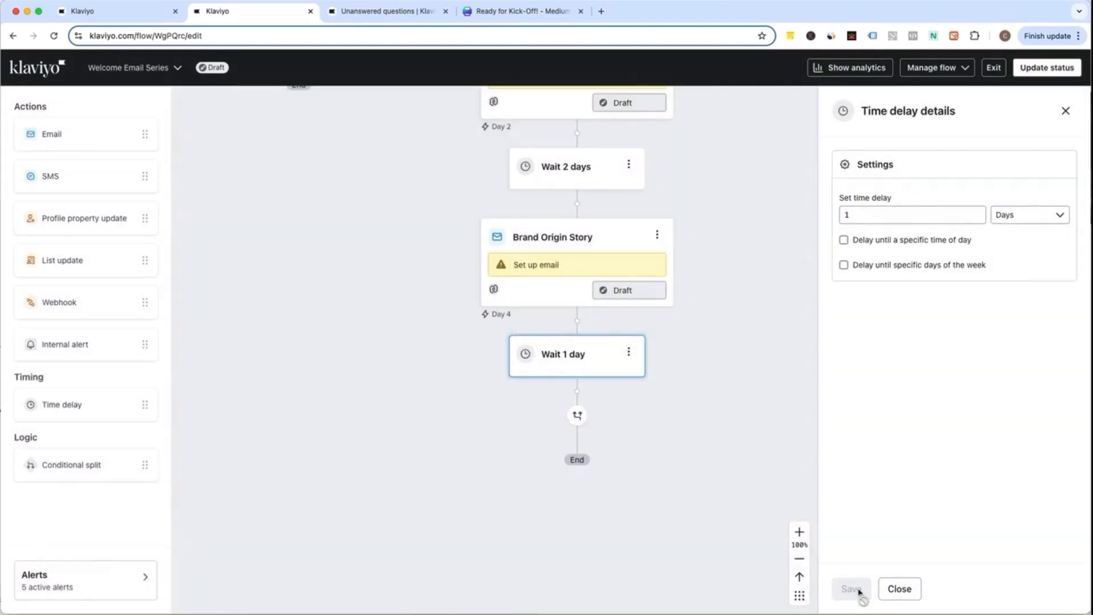
{"action": "left_click", "coordinate": [899, 589]}
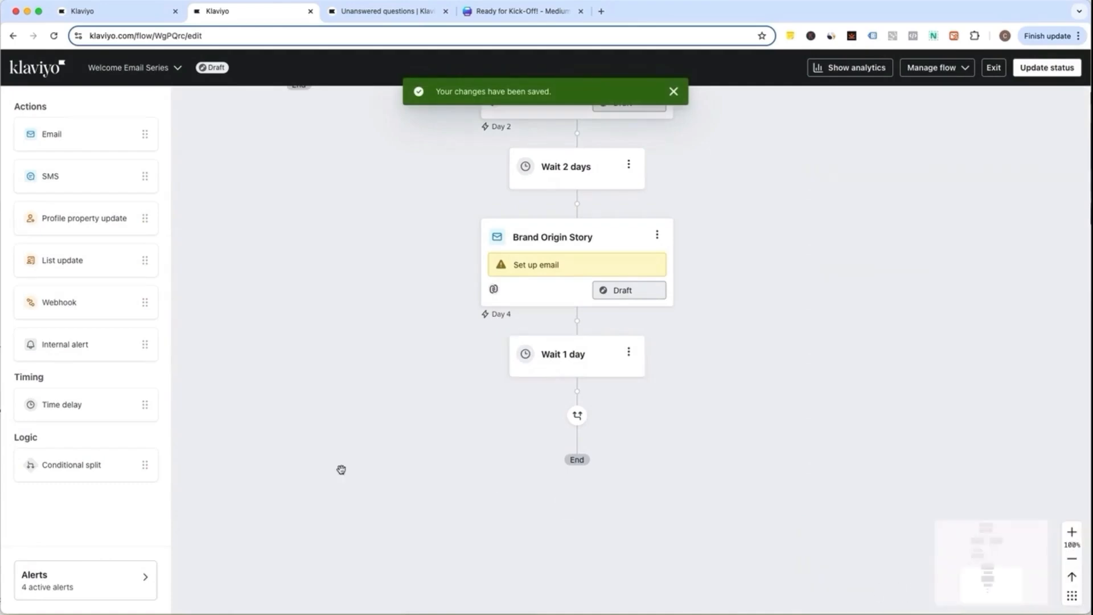
Add a conditional split below the 1-day delay for people who Placed Order at least once since starting this flow, save it, and close its details.
{"action": "left_click_drag", "start_coordinate": [85, 470], "coordinate": [575, 440]}
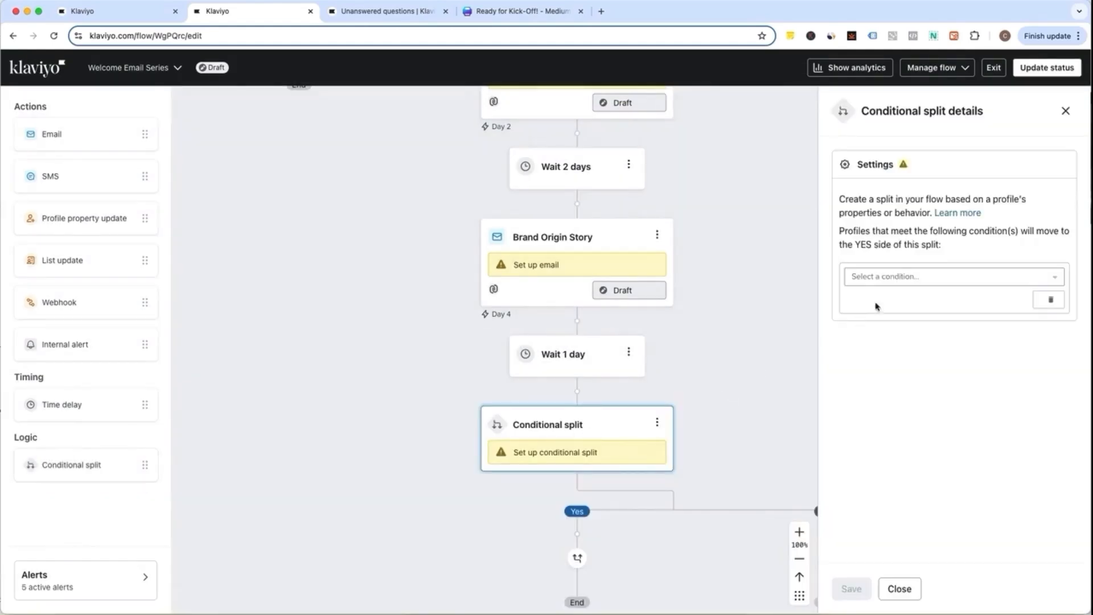
{"action": "left_click", "coordinate": [898, 278]}
{"action": "left_click", "coordinate": [896, 296]}
{"action": "left_click", "coordinate": [915, 299]}
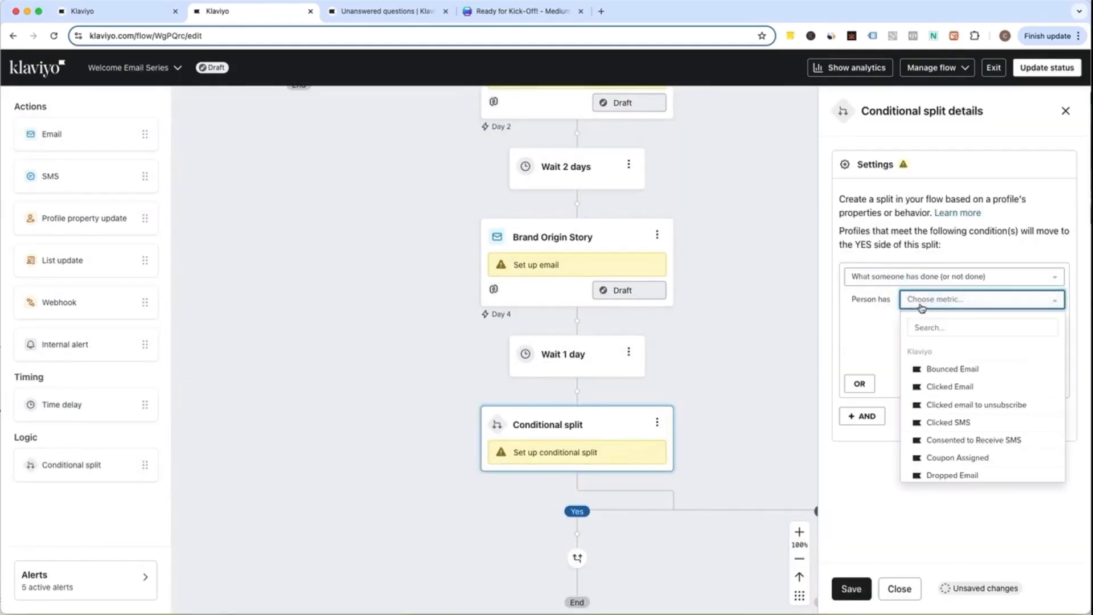
{"action": "left_click", "coordinate": [918, 329]}
{"action": "type", "text": "placed"}
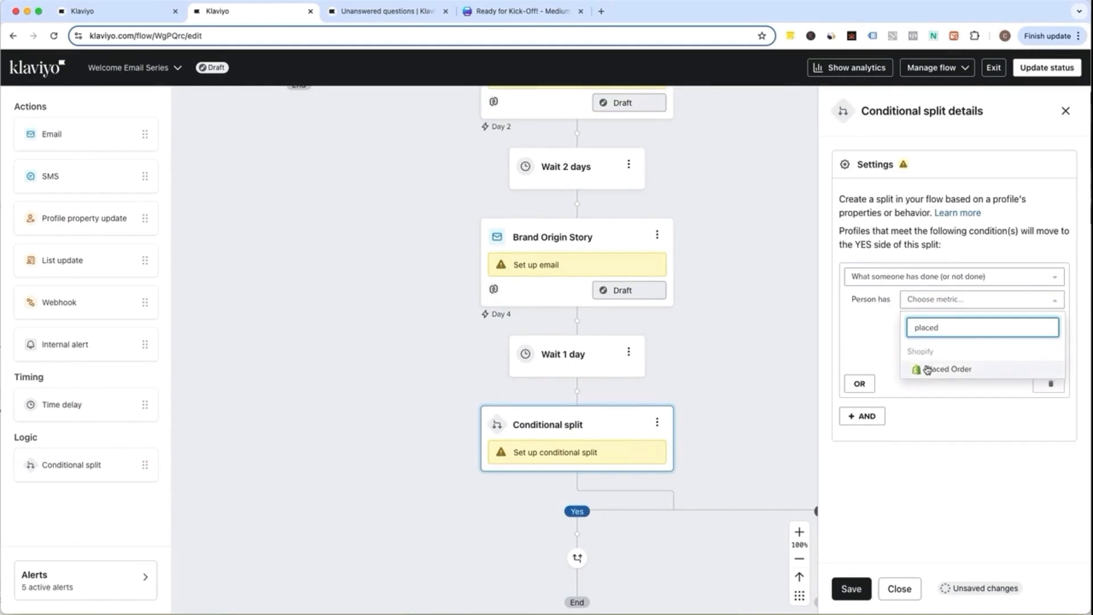
{"action": "left_click", "coordinate": [934, 367]}
{"action": "left_click", "coordinate": [937, 341]}
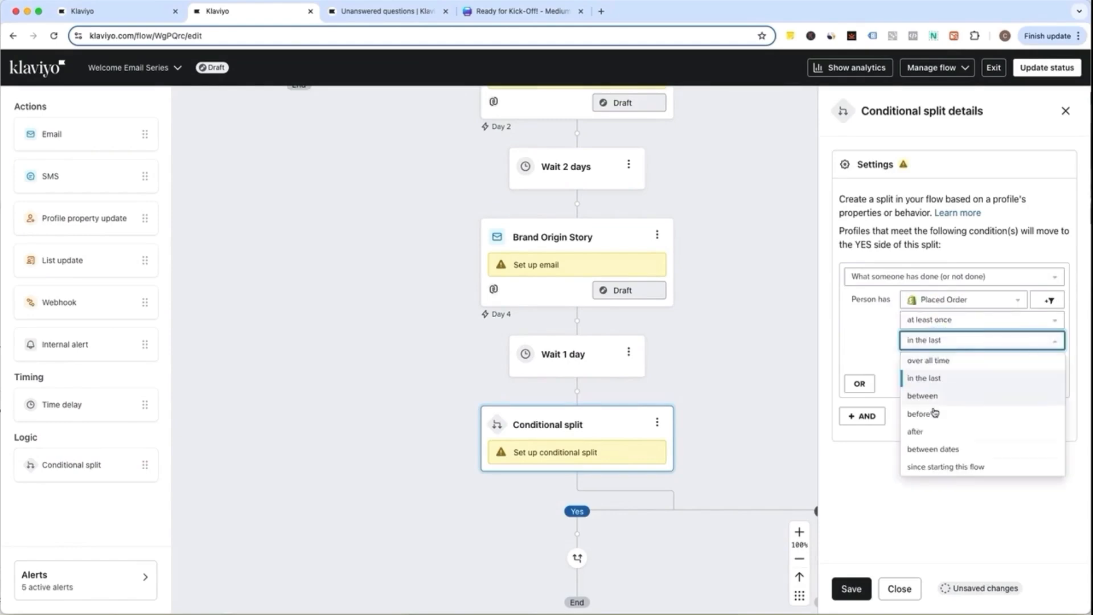
{"action": "left_click", "coordinate": [928, 468]}
{"action": "left_click", "coordinate": [850, 586]}
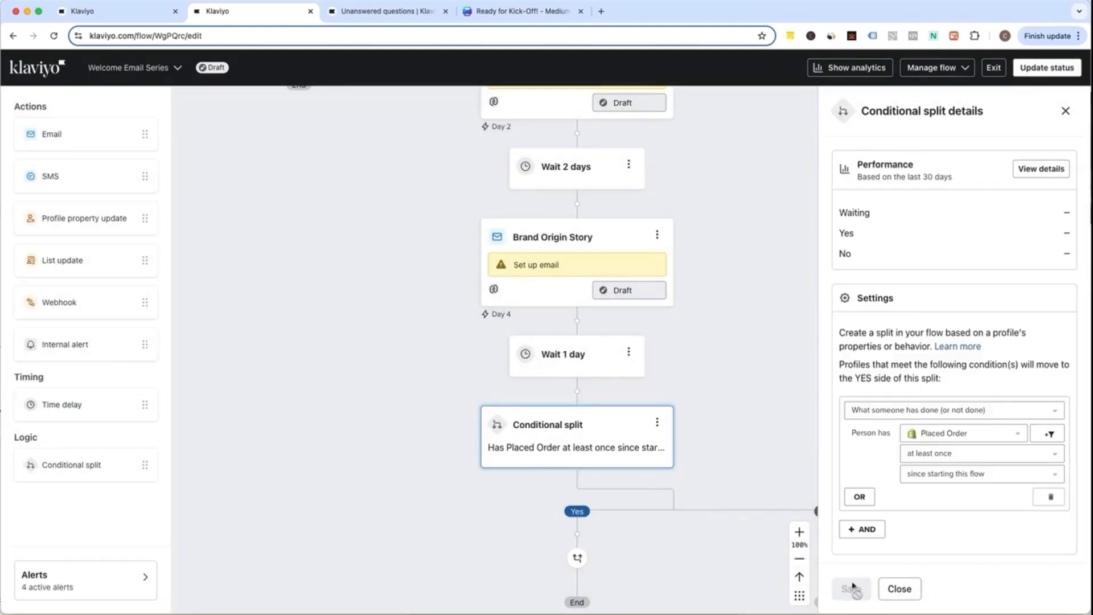
{"action": "left_click", "coordinate": [897, 588]}
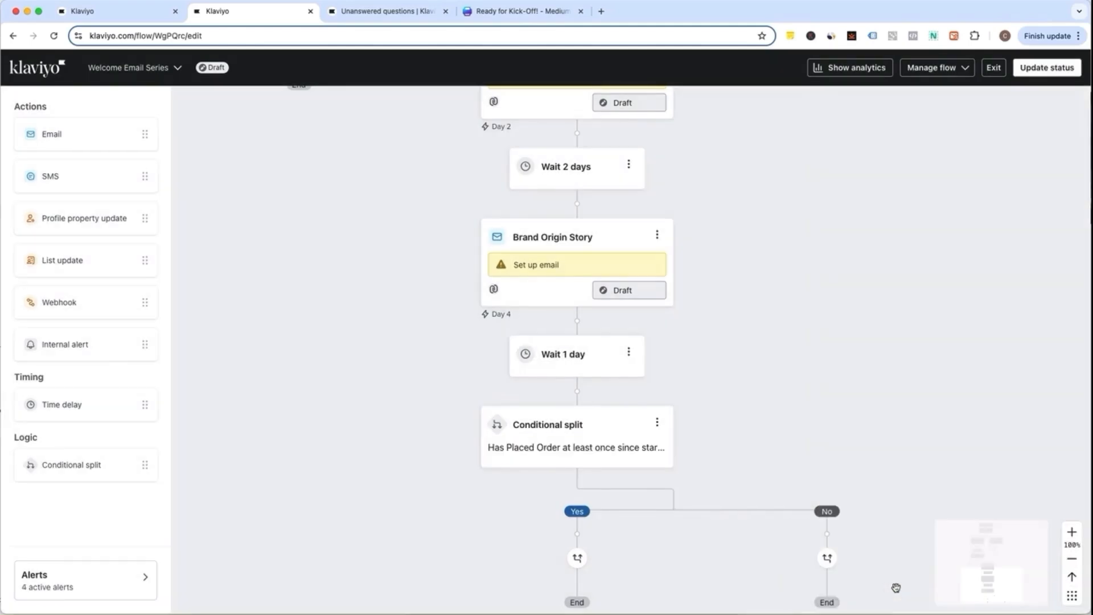
Add an email to the No branch of the new conditional split and name it "Voucher Expiration".
{"action": "scroll", "coordinate": [896, 587], "scroll_direction": "down", "scroll_amount": 3}
{"action": "scroll", "coordinate": [895, 586], "scroll_direction": "down", "scroll_amount": 2}
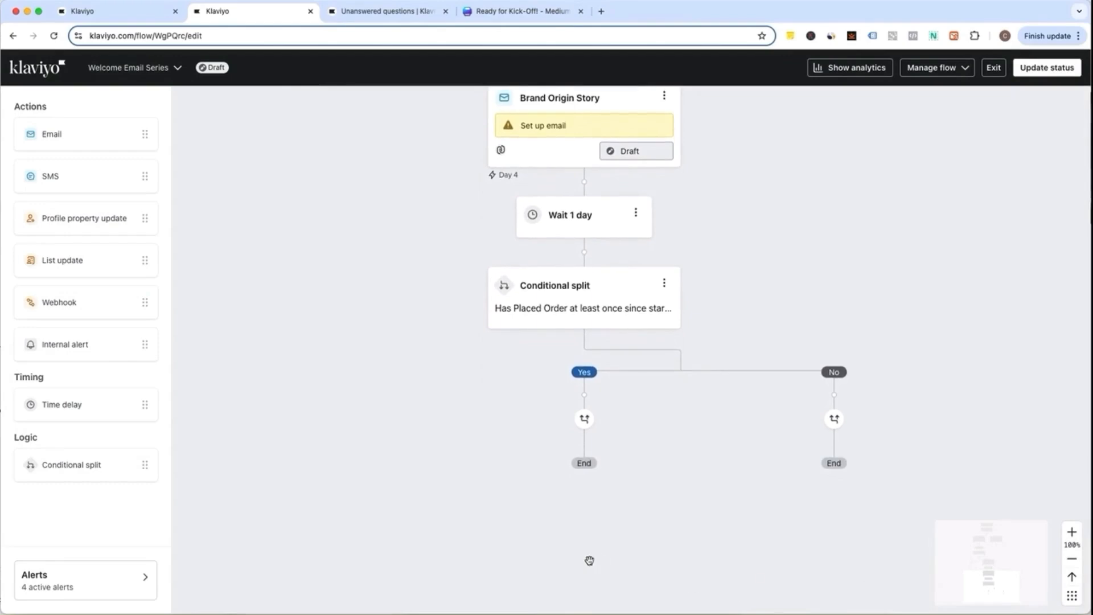
{"action": "left_click_drag", "start_coordinate": [78, 142], "coordinate": [830, 422]}
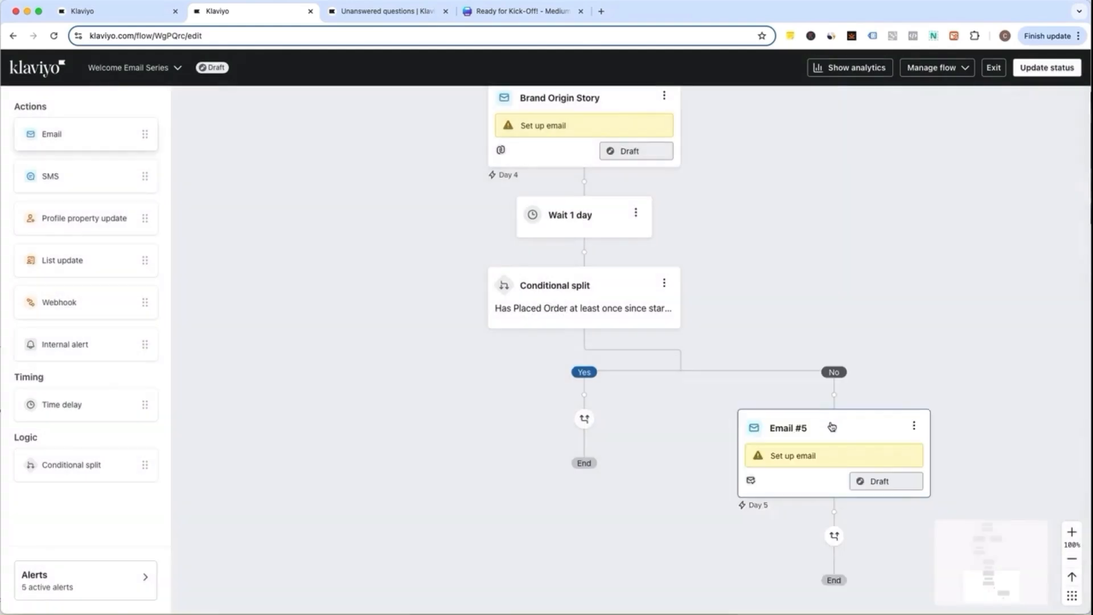
{"action": "left_click", "coordinate": [831, 430]}
{"action": "left_click", "coordinate": [937, 173]}
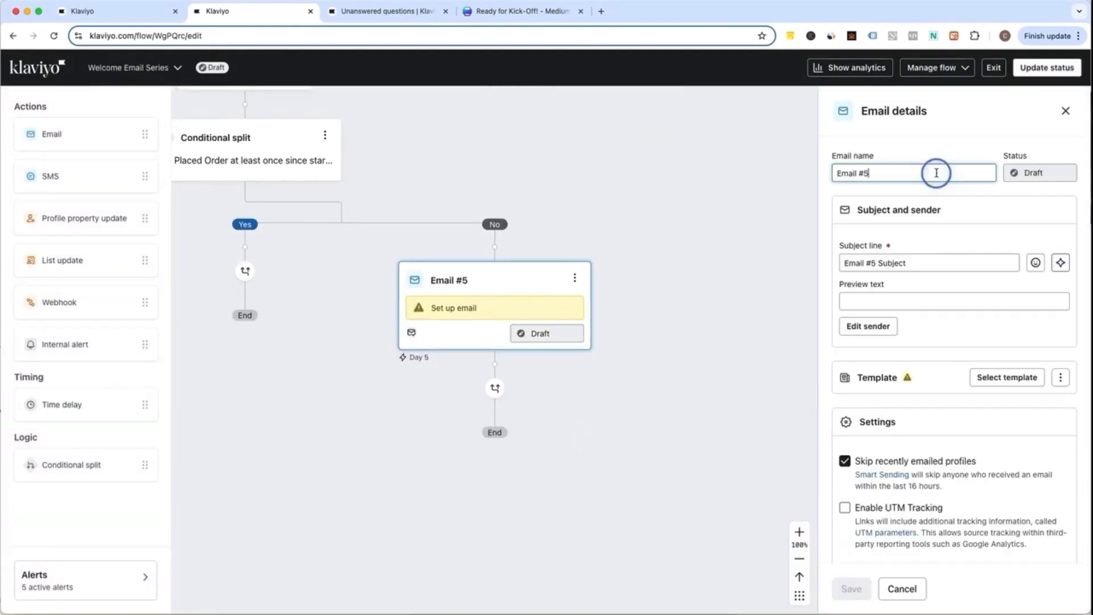
{"action": "key", "text": "super+a"}
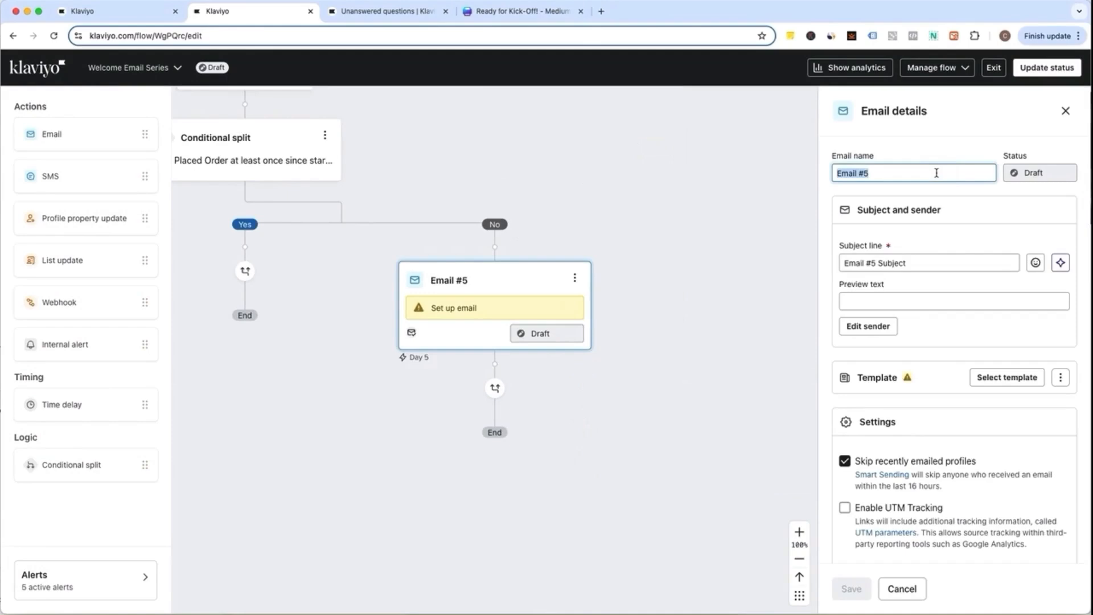
{"action": "type", "text": "Voucher Expiration"}
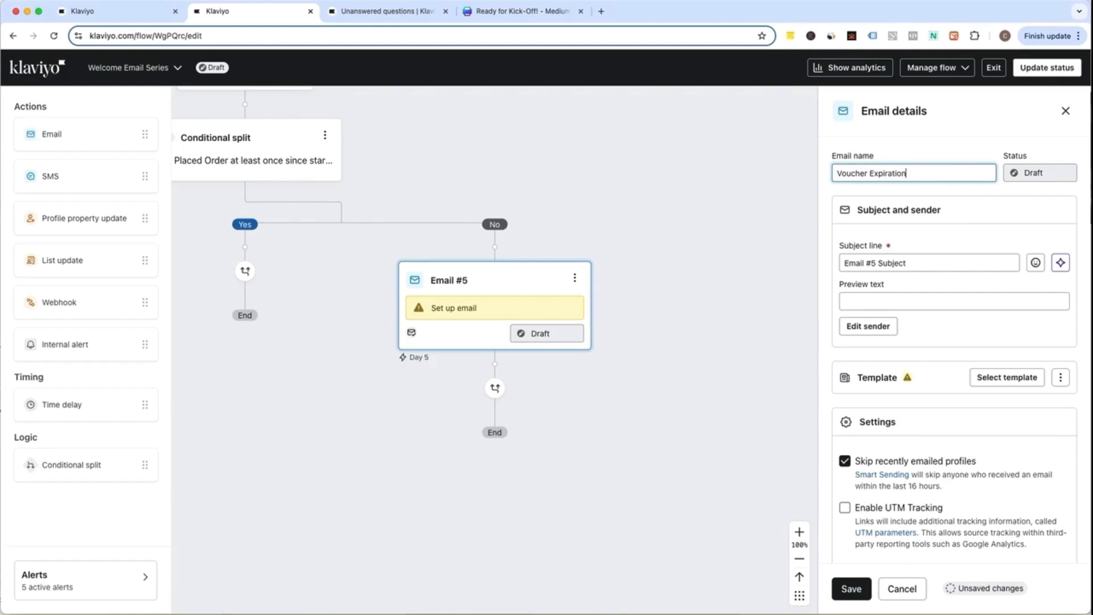
For the Voucher Expiration email, turn off Skip recently emailed profiles, enable UTM Tracking, save, and close its details.
{"action": "left_click", "coordinate": [845, 461]}
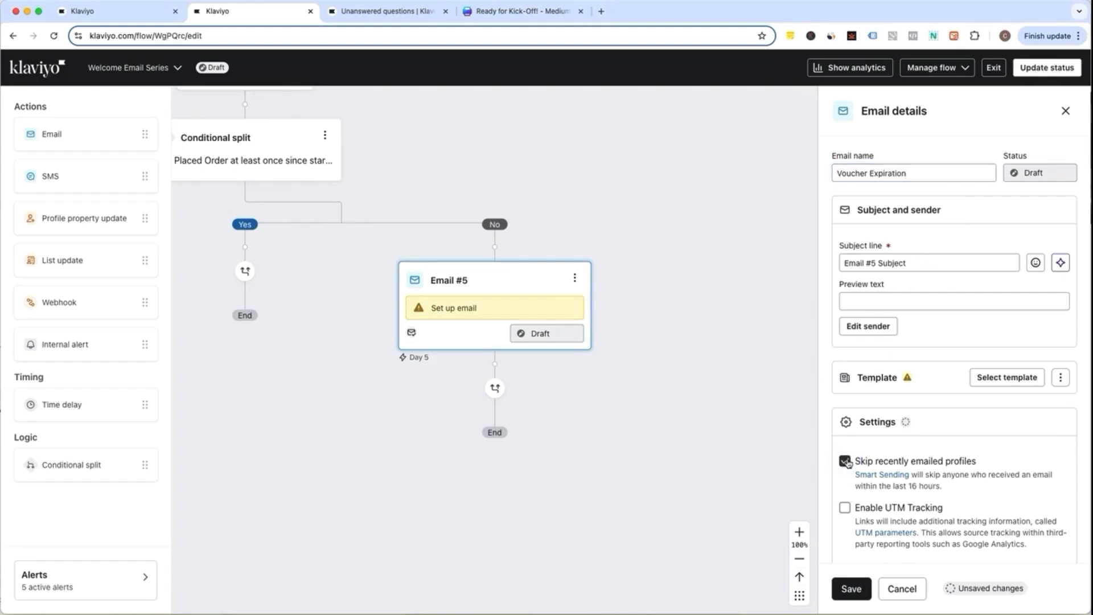
{"action": "left_click", "coordinate": [845, 507]}
{"action": "left_click", "coordinate": [846, 589]}
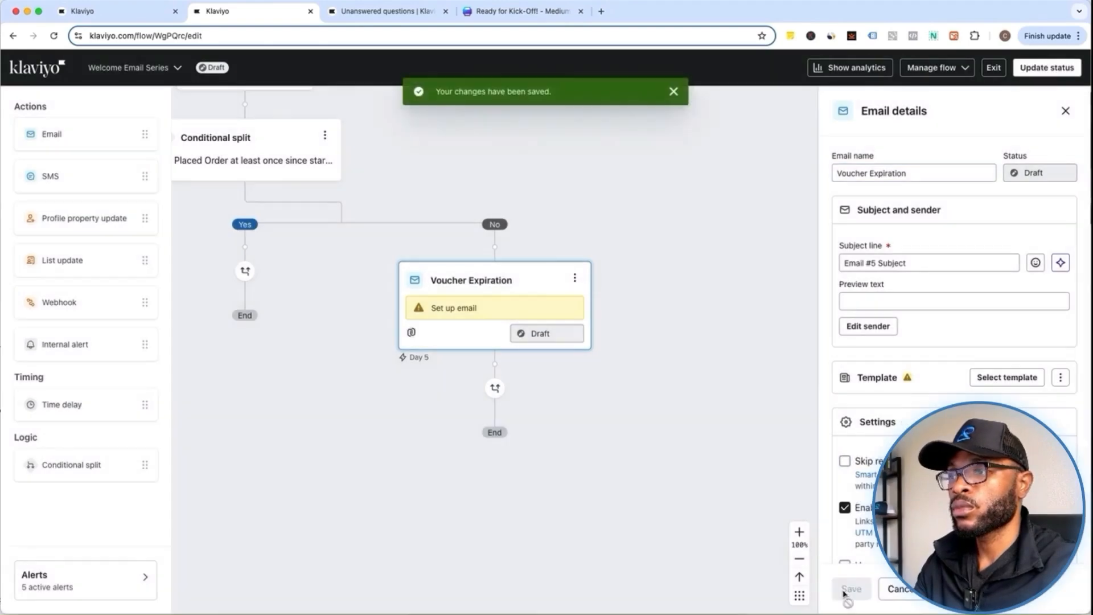
{"action": "left_click", "coordinate": [1065, 111]}
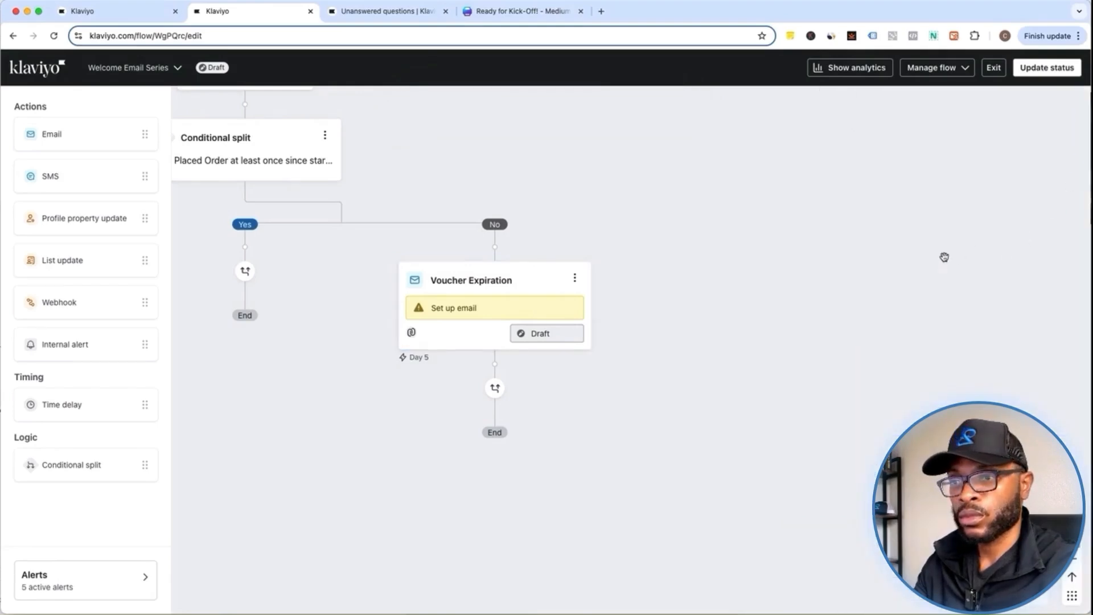
Open the details of the Welcome to our VIP list email and go to its template selection.
{"action": "scroll", "coordinate": [945, 258], "scroll_direction": "left", "scroll_amount": 2}
{"action": "scroll", "coordinate": [945, 258], "scroll_direction": "up", "scroll_amount": 1}
{"action": "scroll", "coordinate": [945, 258], "scroll_direction": "up", "scroll_amount": 6}
{"action": "scroll", "coordinate": [945, 257], "scroll_direction": "left", "scroll_amount": 2}
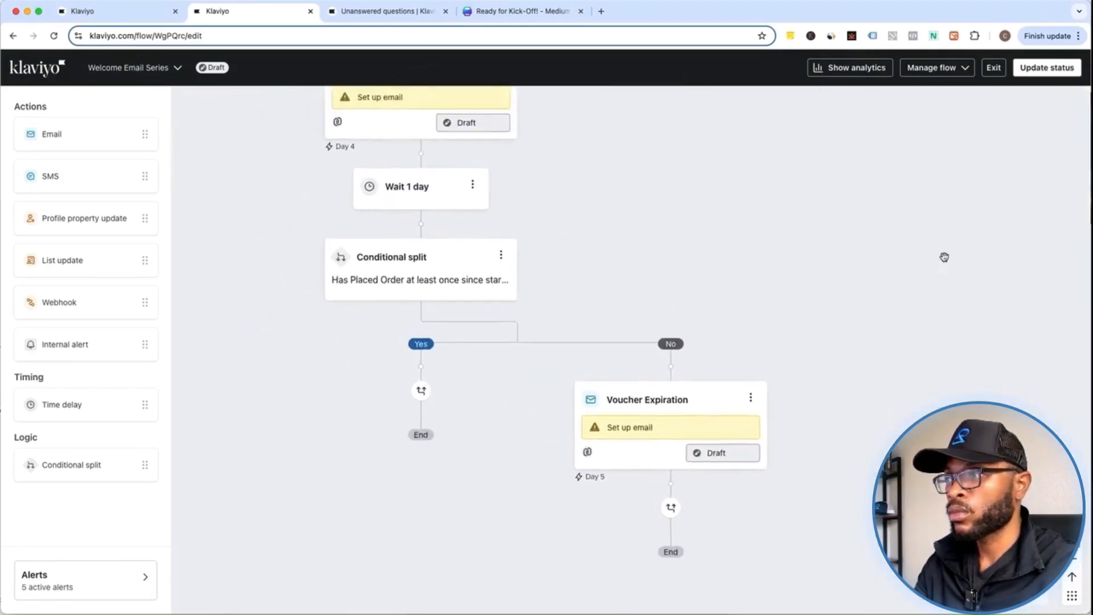
{"action": "scroll", "coordinate": [945, 257], "scroll_direction": "up", "scroll_amount": 7}
{"action": "scroll", "coordinate": [945, 257], "scroll_direction": "left", "scroll_amount": 2}
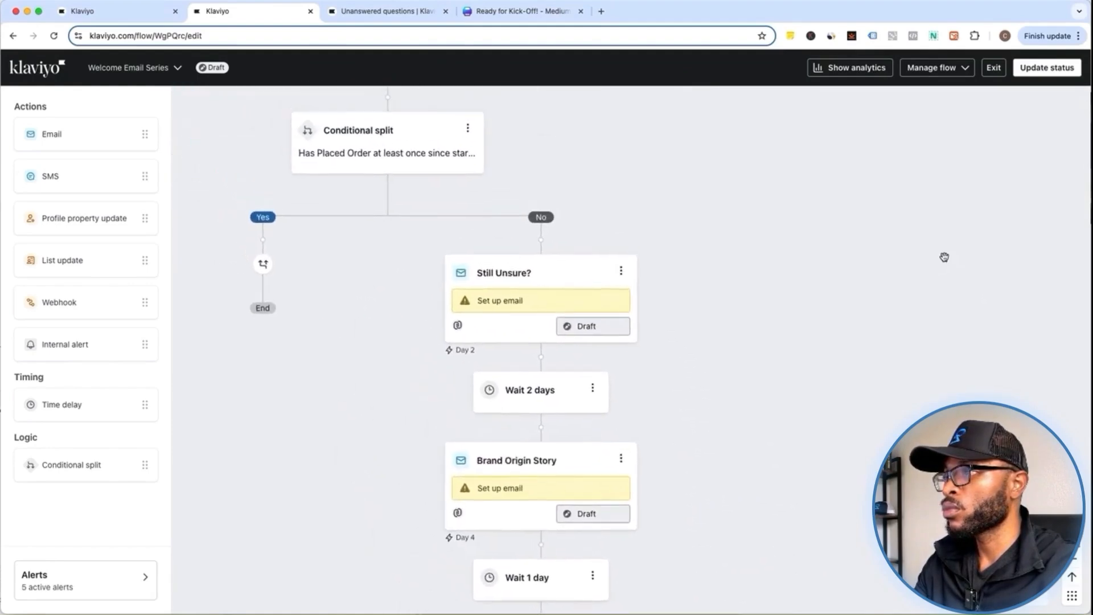
{"action": "scroll", "coordinate": [944, 258], "scroll_direction": "up", "scroll_amount": 5}
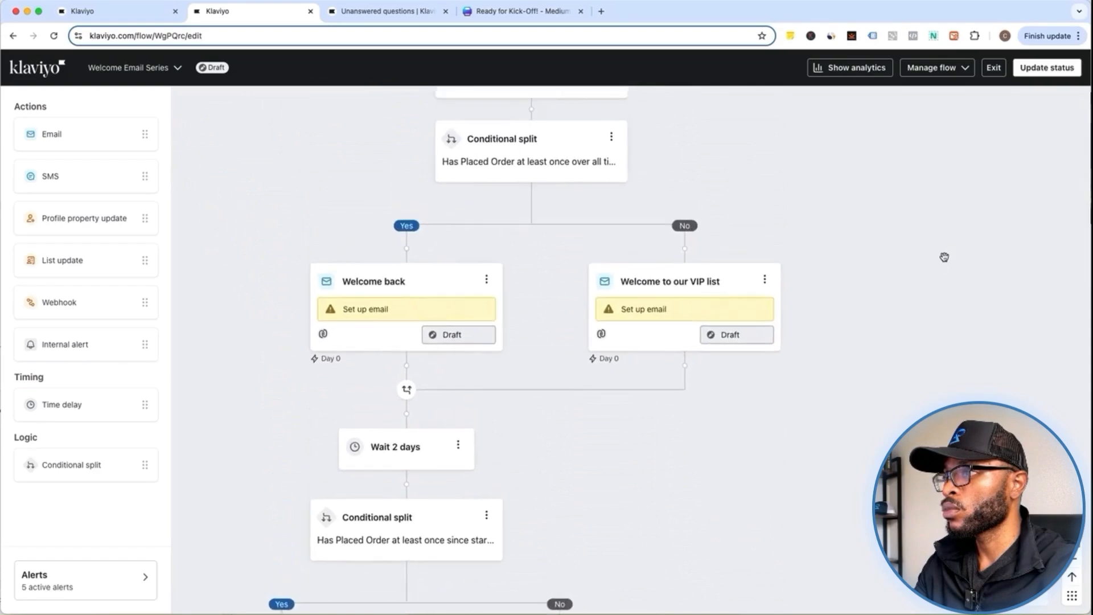
{"action": "scroll", "coordinate": [945, 257], "scroll_direction": "up", "scroll_amount": 1}
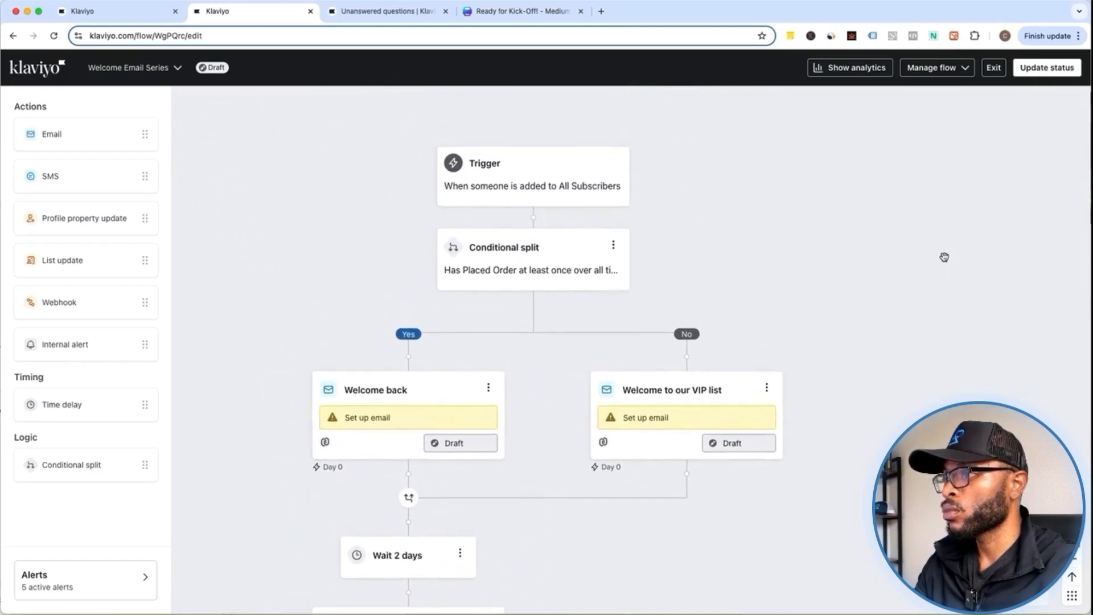
{"action": "left_click", "coordinate": [723, 391]}
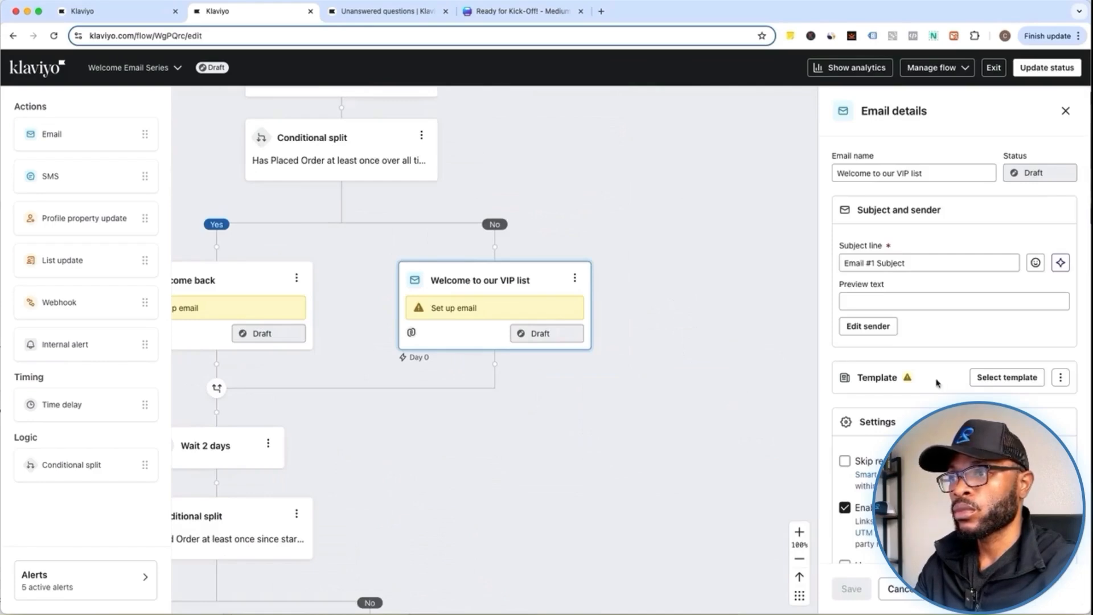
{"action": "left_click", "coordinate": [998, 378]}
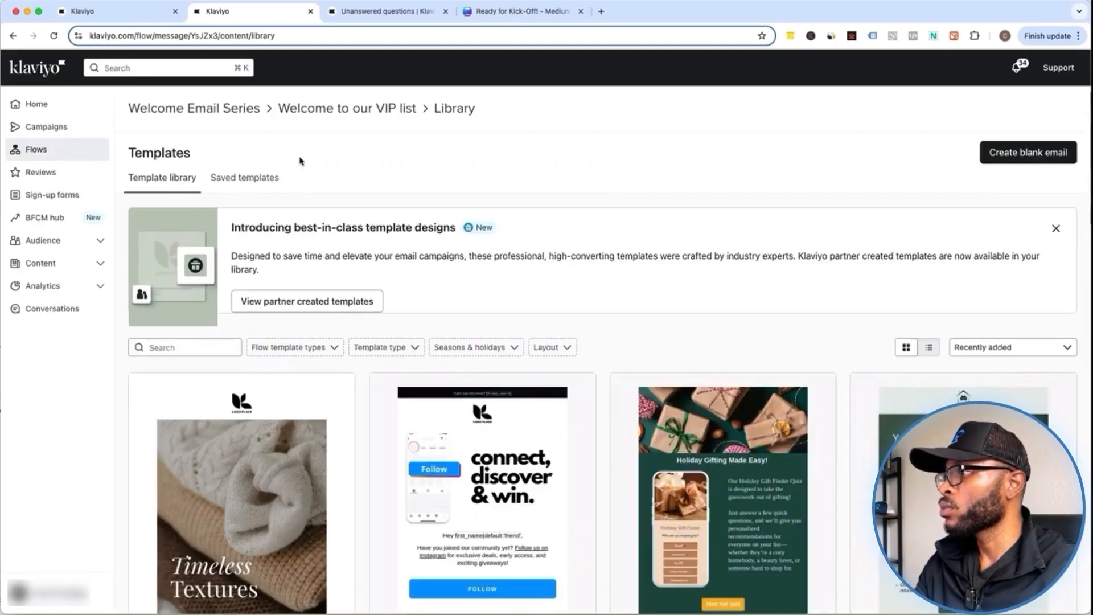
Search the template library for "welcome" and use the New subscriber - Welcome template with the red and teal hero photo.
{"action": "left_click", "coordinate": [177, 345]}
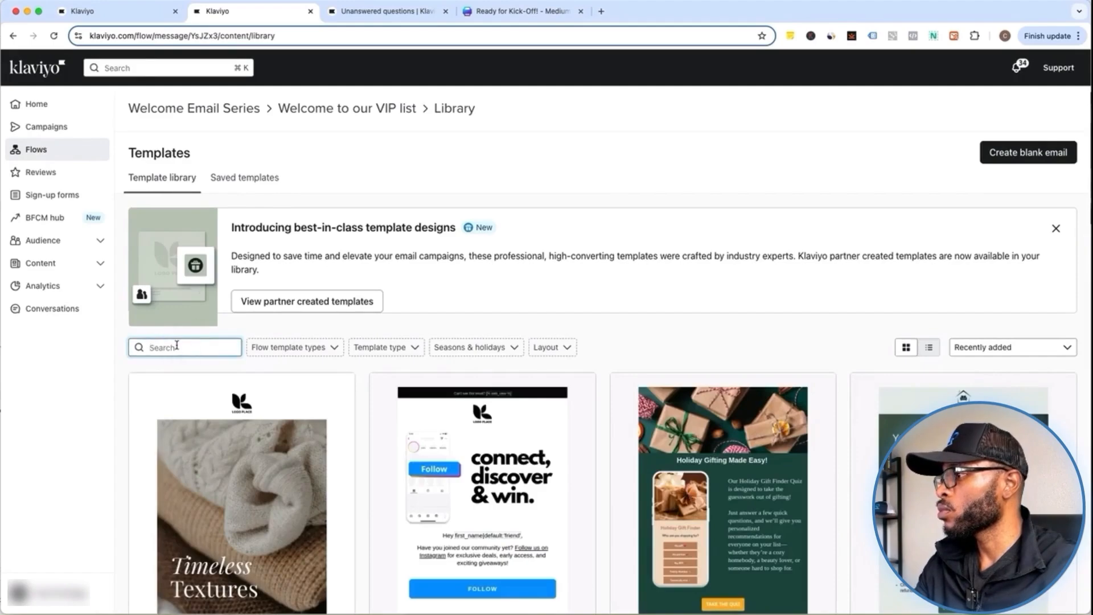
{"action": "type", "text": "welcome"}
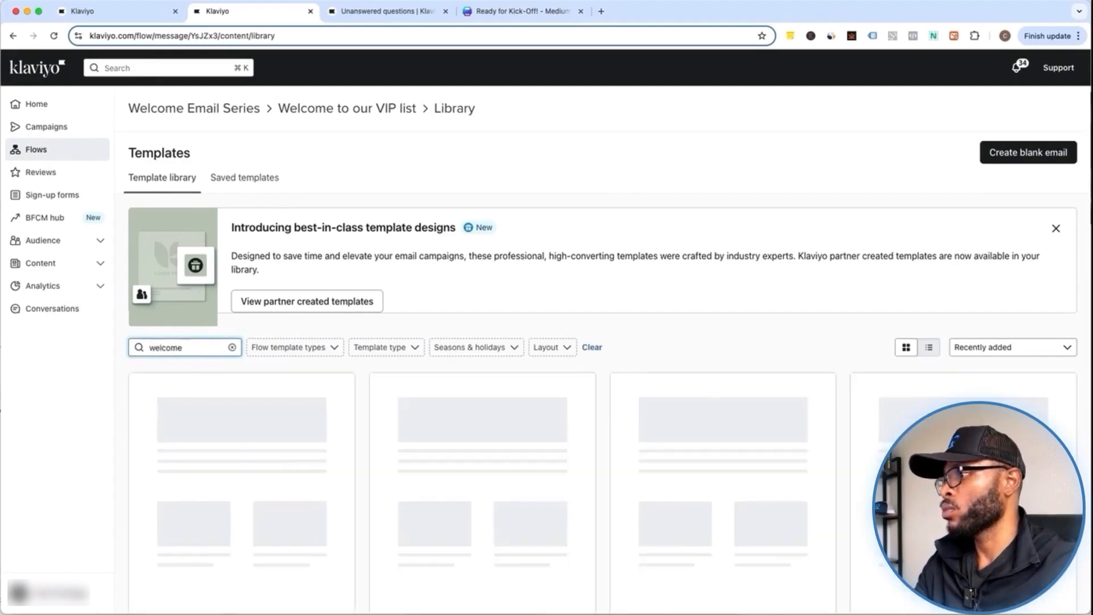
{"action": "scroll", "coordinate": [340, 319], "scroll_direction": "down", "scroll_amount": 10}
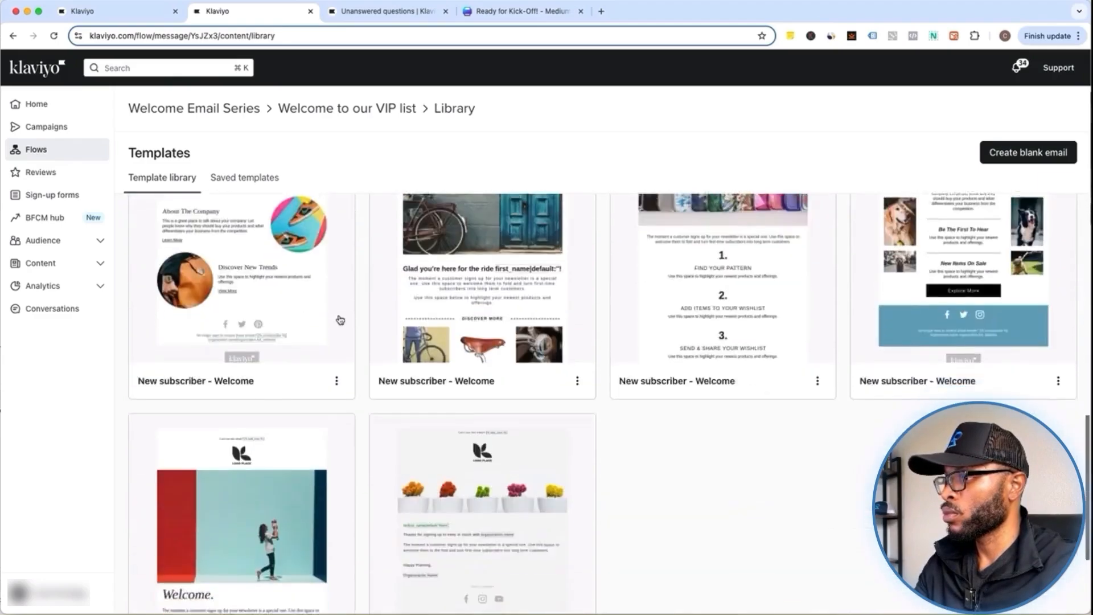
{"action": "scroll", "coordinate": [340, 318], "scroll_direction": "down", "scroll_amount": 1}
{"action": "left_click", "coordinate": [337, 568]}
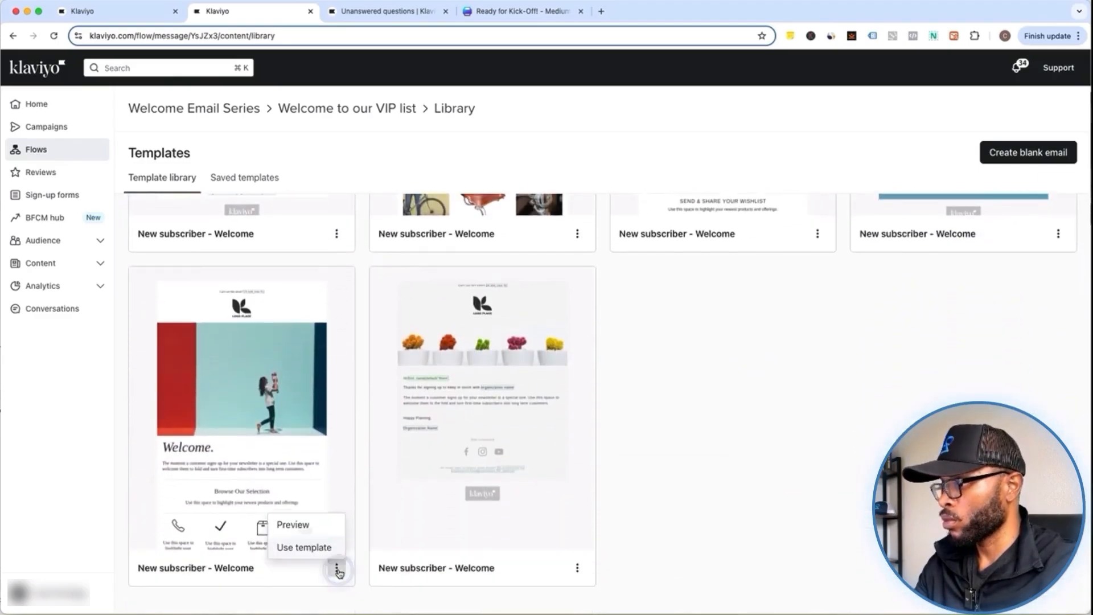
{"action": "left_click", "coordinate": [304, 545]}
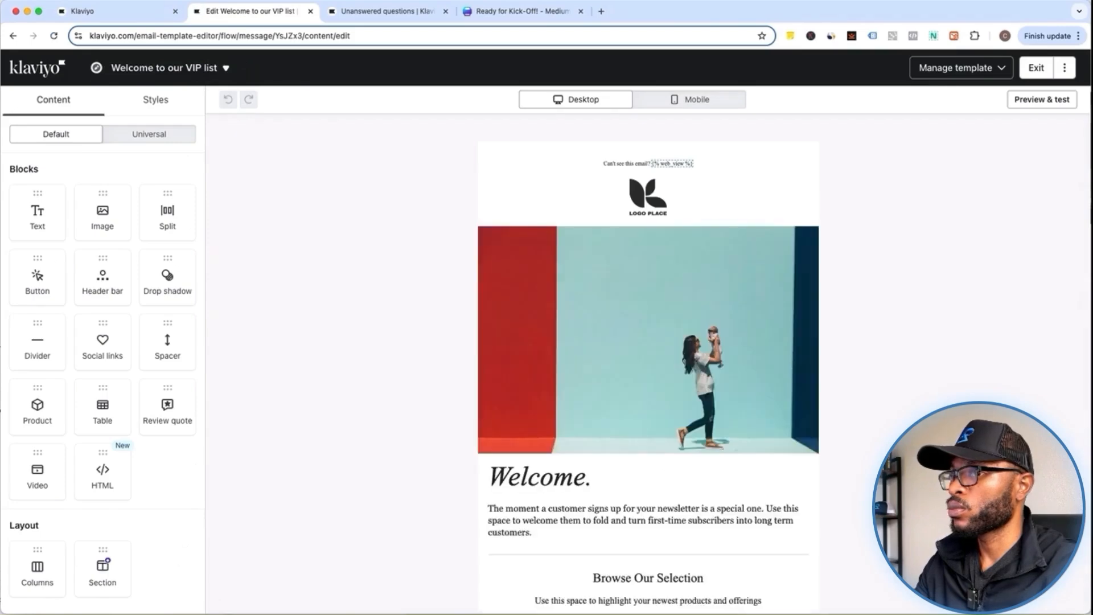
Replace the template's hero image by uploading the yellow "Welcome to the VIP club" banner.
{"action": "left_click", "coordinate": [567, 383]}
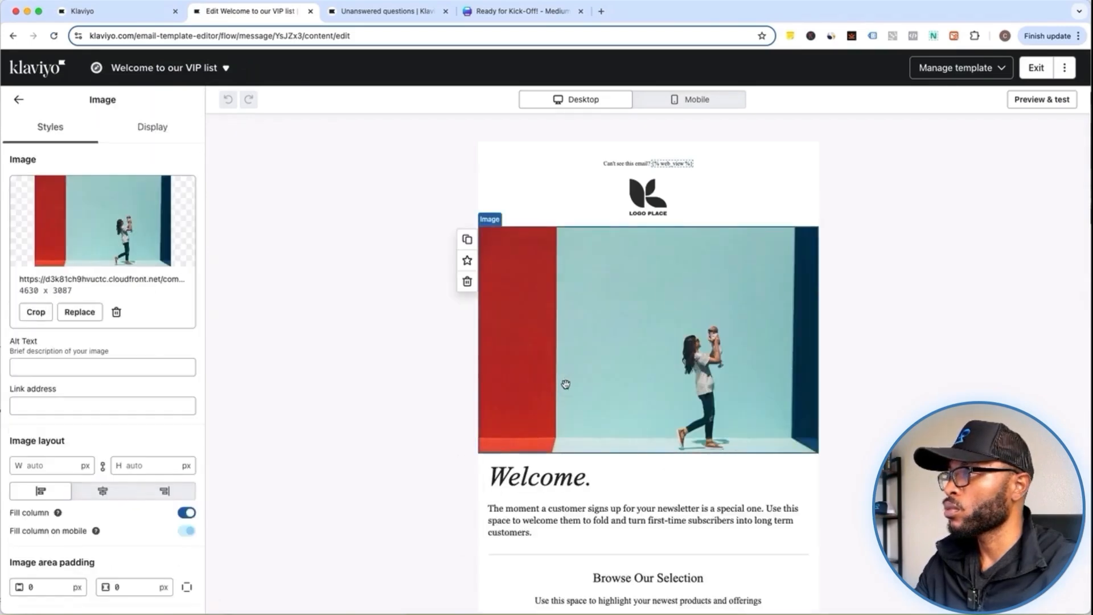
{"action": "left_click", "coordinate": [80, 312]}
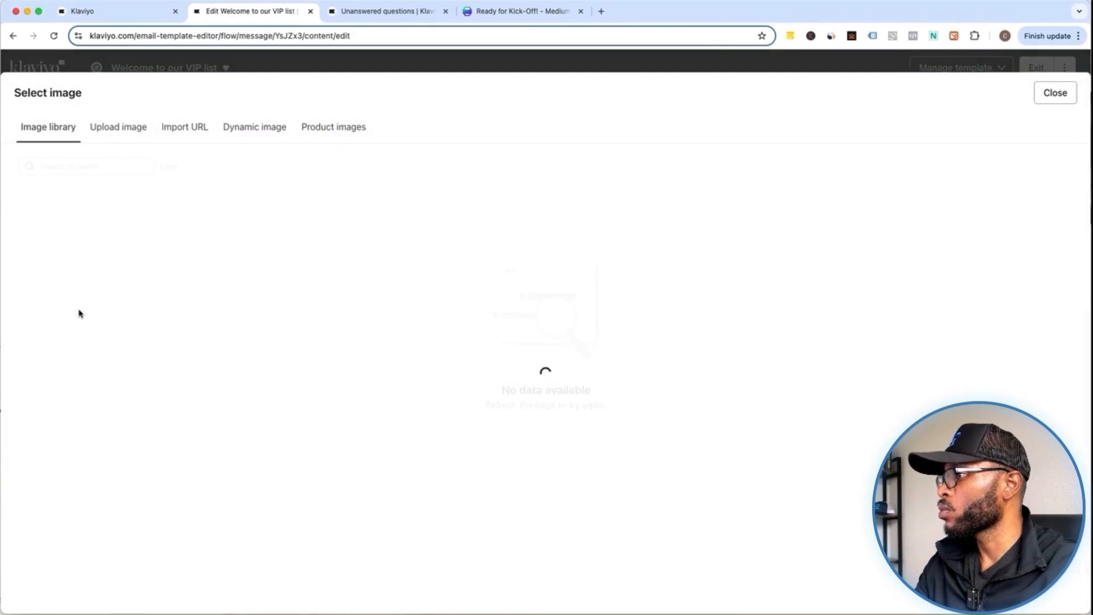
{"action": "left_click", "coordinate": [126, 128]}
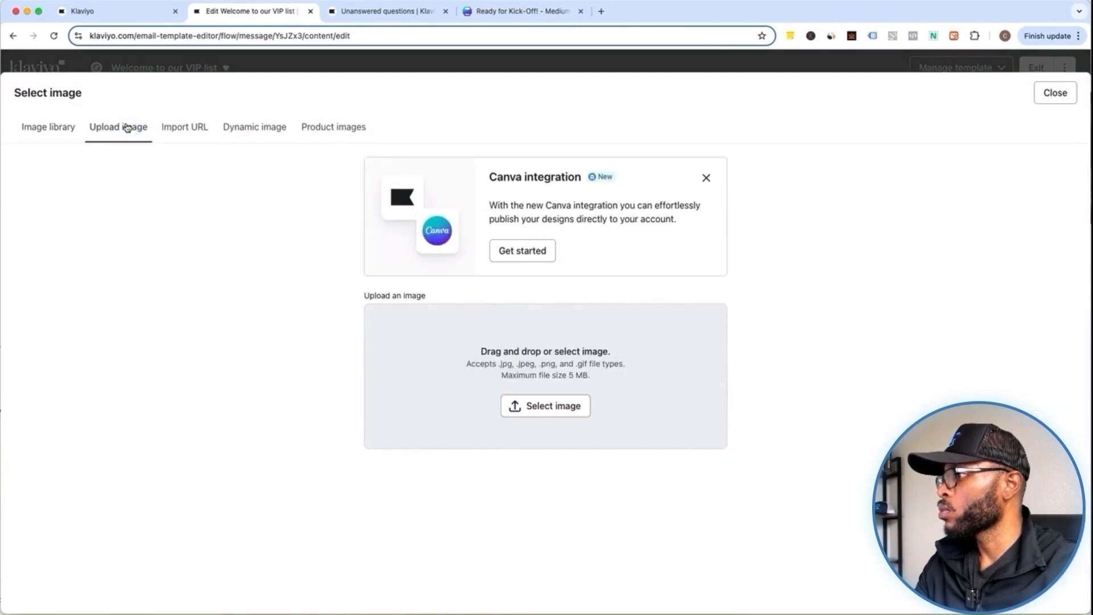
{"action": "left_click_drag", "start_coordinate": [24, 200], "coordinate": [483, 359]}
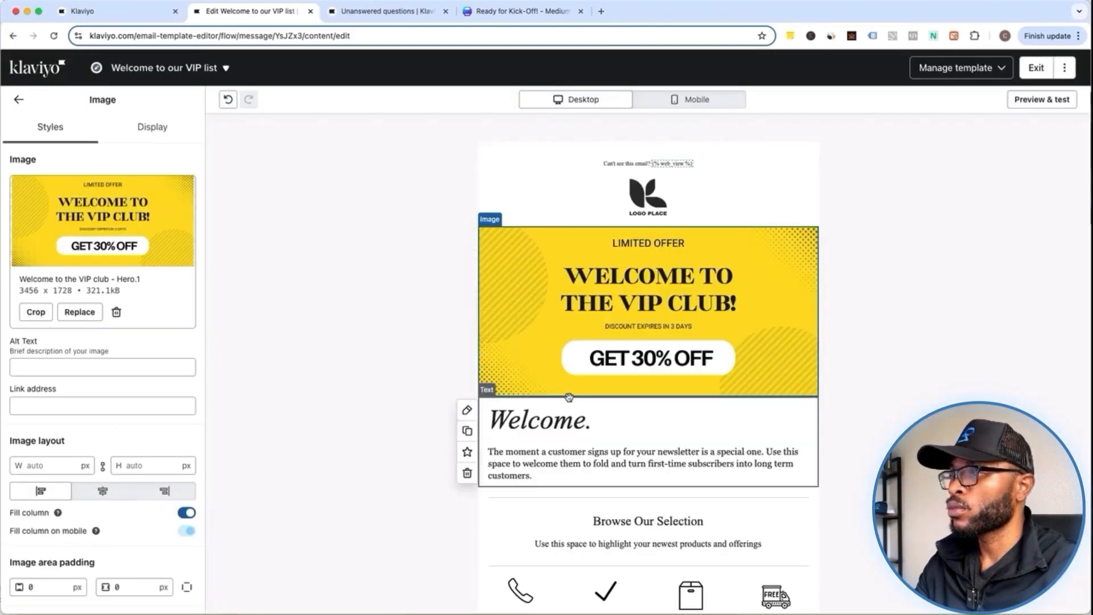
Delete the "Welcome." heading and its empty line from the text block below the hero image.
{"action": "left_click", "coordinate": [571, 451]}
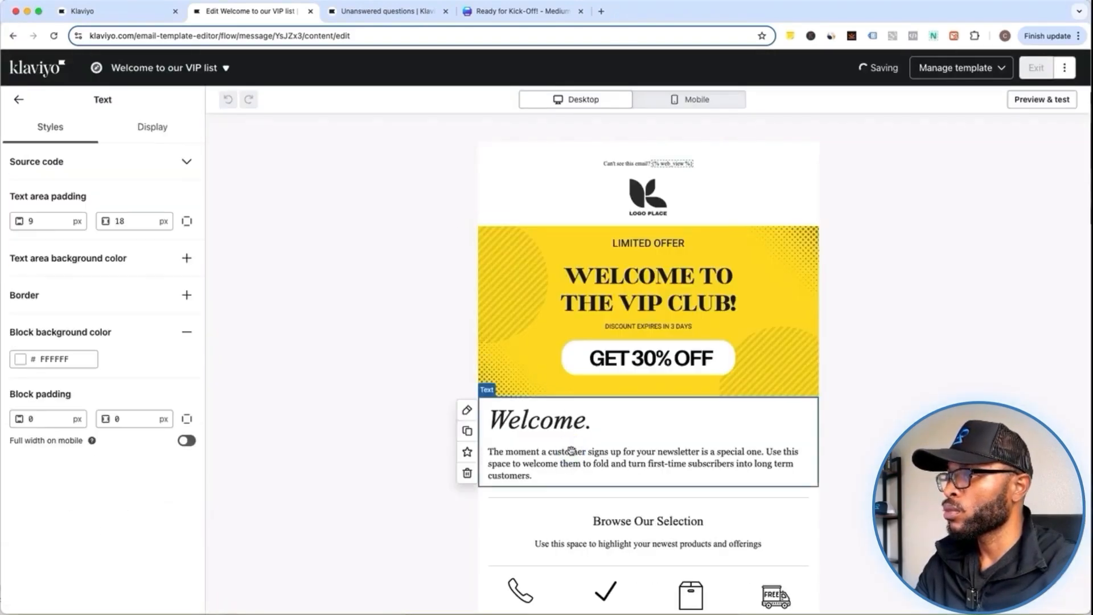
{"action": "left_click", "coordinate": [562, 424]}
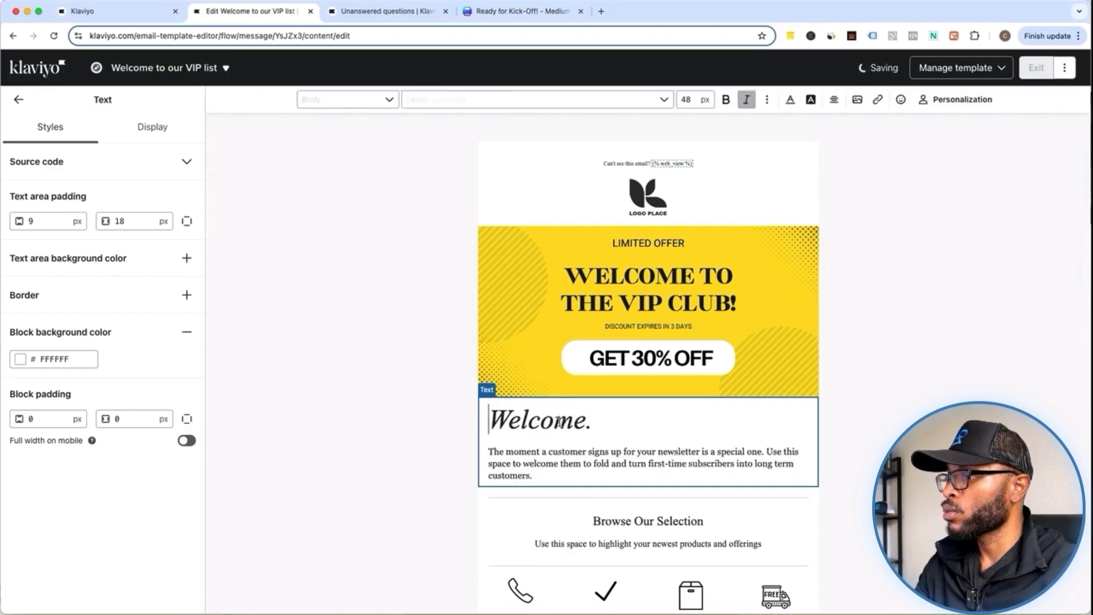
{"action": "left_click_drag", "start_coordinate": [490, 420], "coordinate": [612, 422]}
{"action": "key", "text": "BackSpace"}
{"action": "key", "text": "BackSpace"}
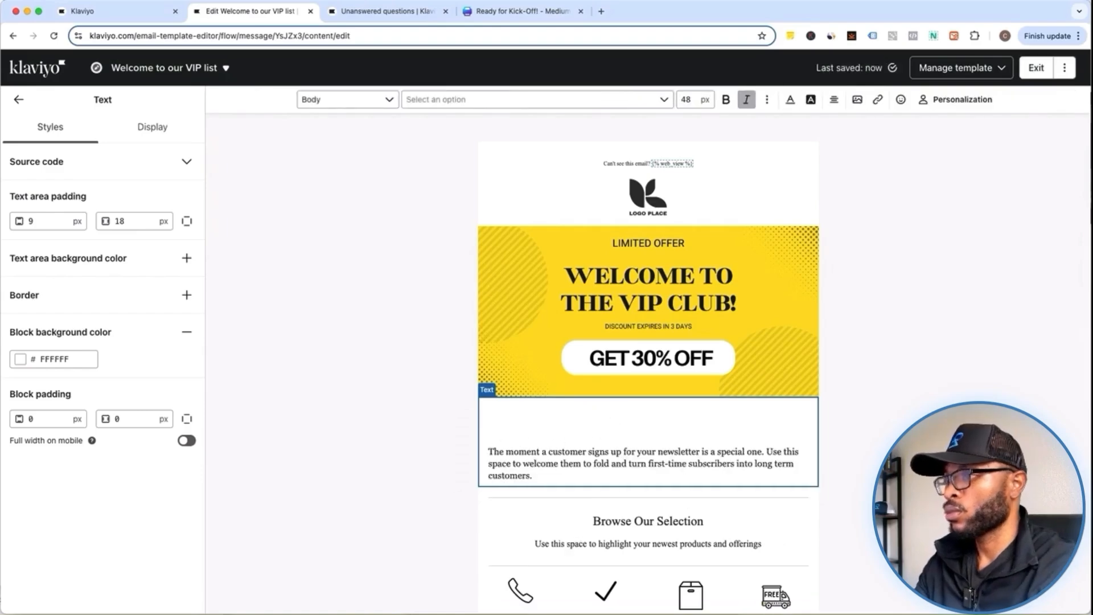
Set the font of all the text in the block below the hero image to Century Gothic.
{"action": "key", "text": "super+a"}
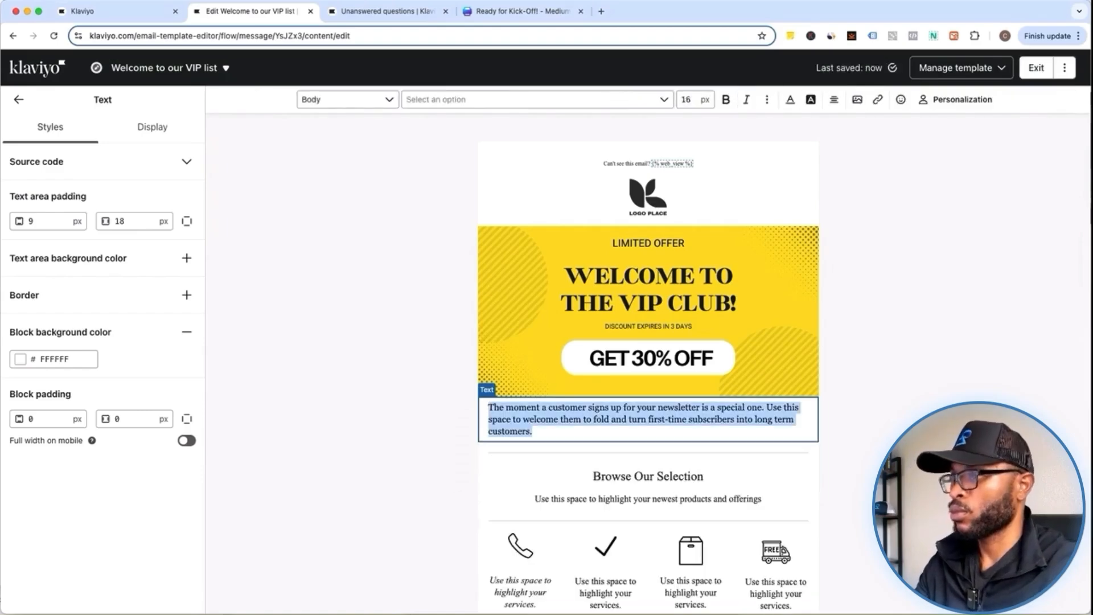
{"action": "left_click", "coordinate": [466, 99]}
{"action": "scroll", "coordinate": [473, 302], "scroll_direction": "down", "scroll_amount": 4}
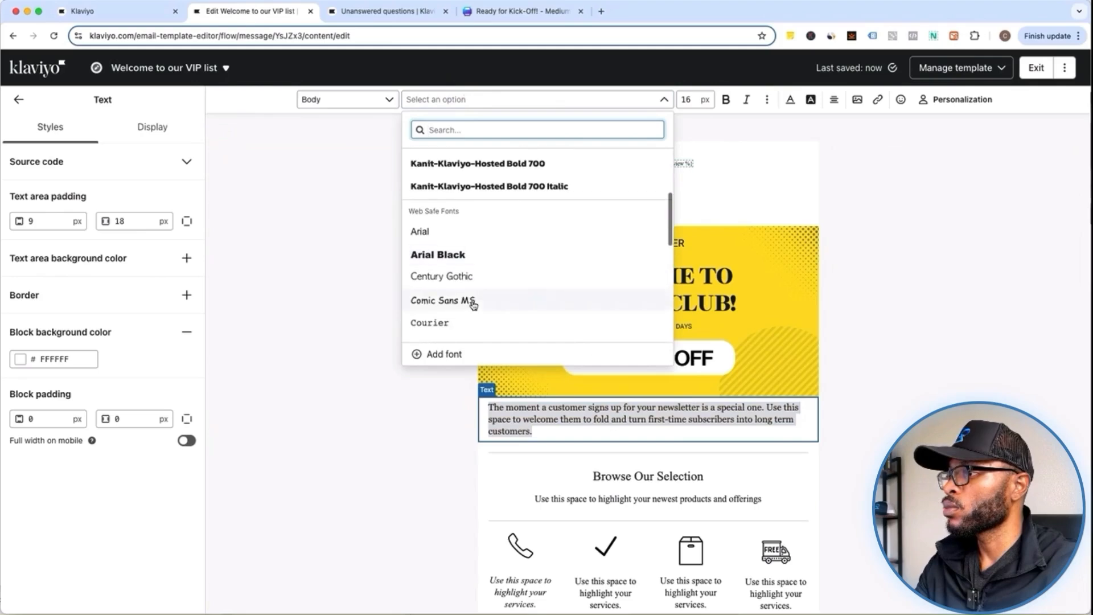
{"action": "left_click", "coordinate": [472, 276]}
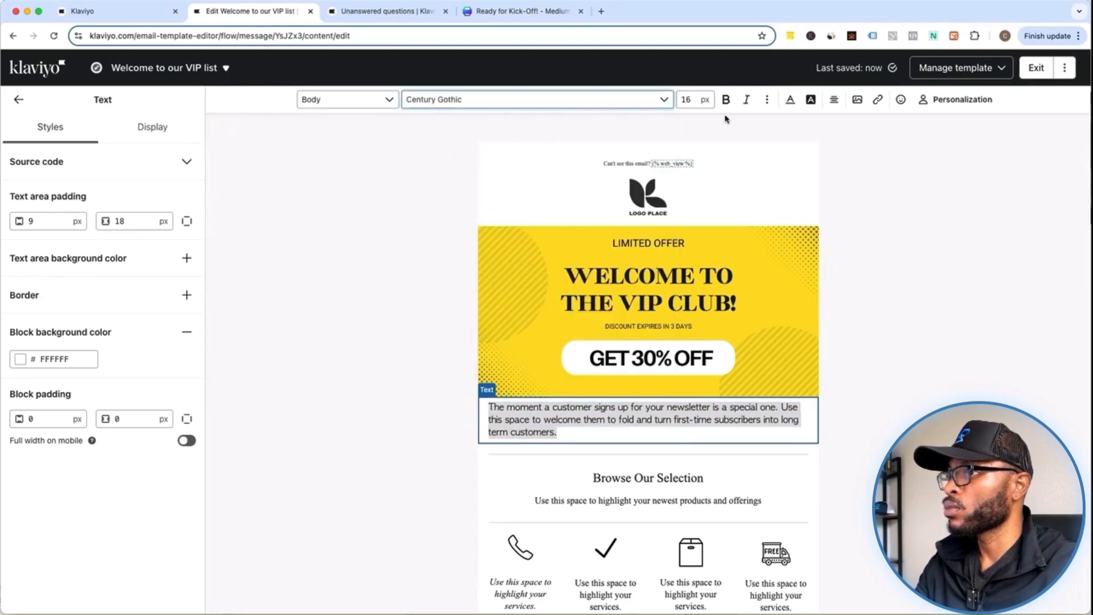
Make the selected body text bold and set its text area padding to 20 px vertical and 30 px horizontal, with 10 px vertical block padding.
{"action": "left_click", "coordinate": [726, 99]}
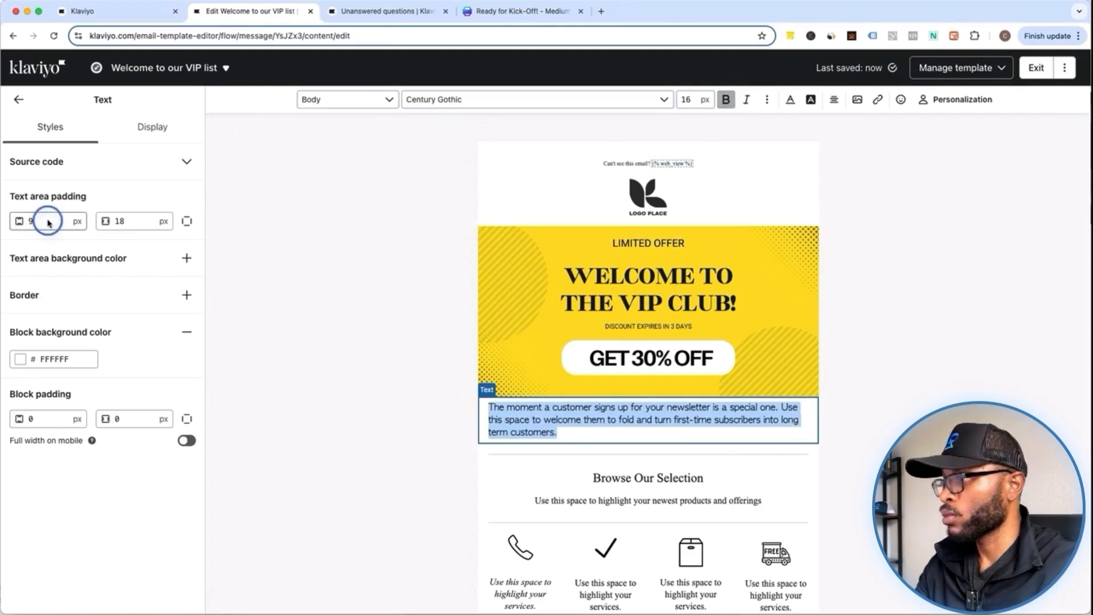
{"action": "left_click", "coordinate": [22, 221]}
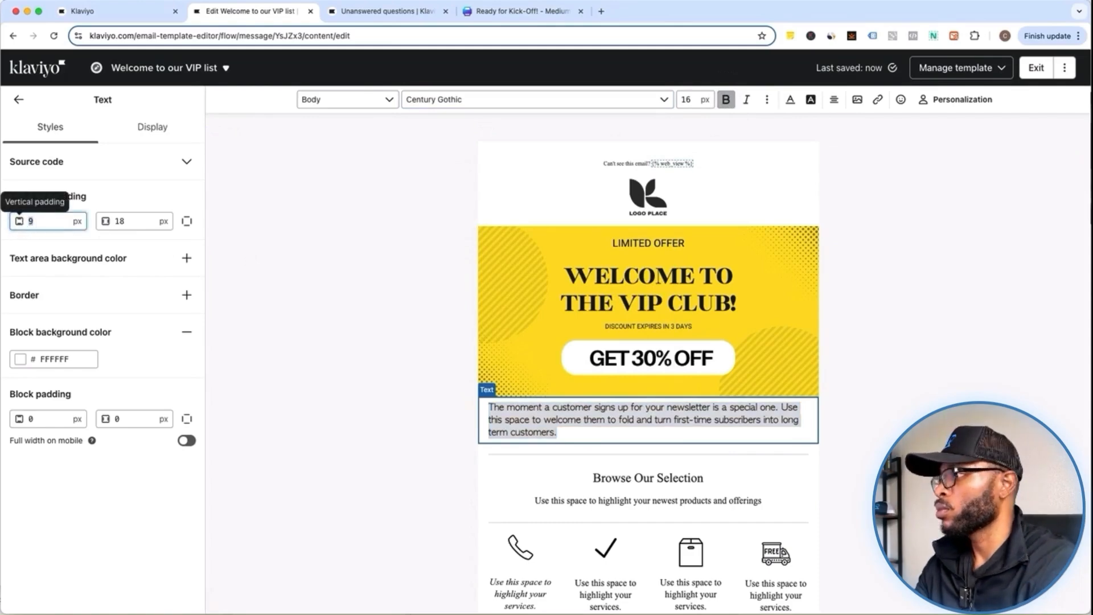
{"action": "type", "text": "20"}
{"action": "key", "text": "Tab"}
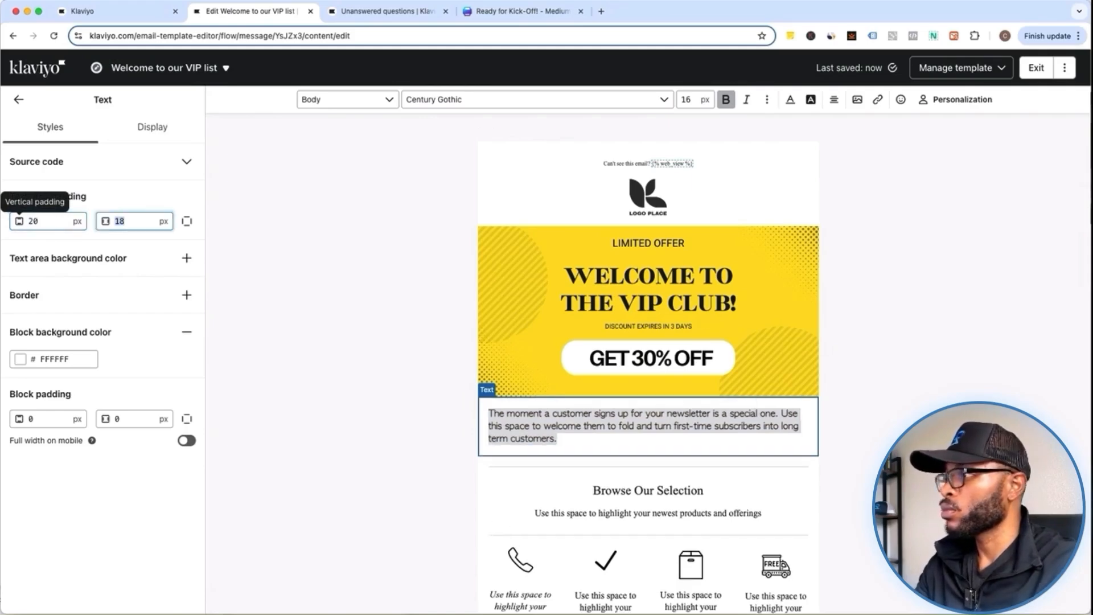
{"action": "type", "text": "30"}
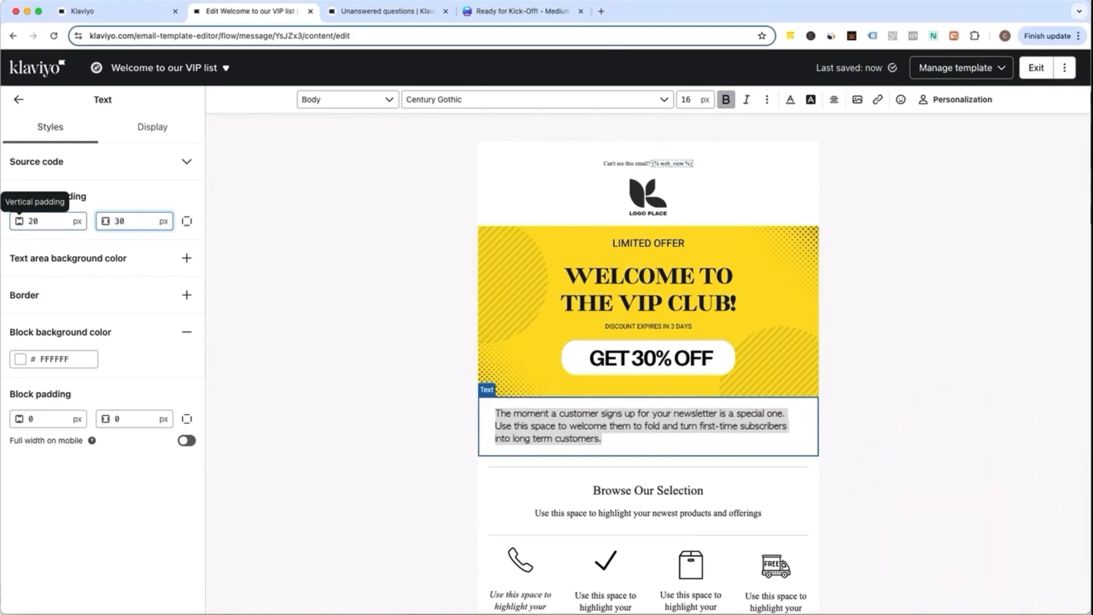
{"action": "left_click", "coordinate": [44, 416]}
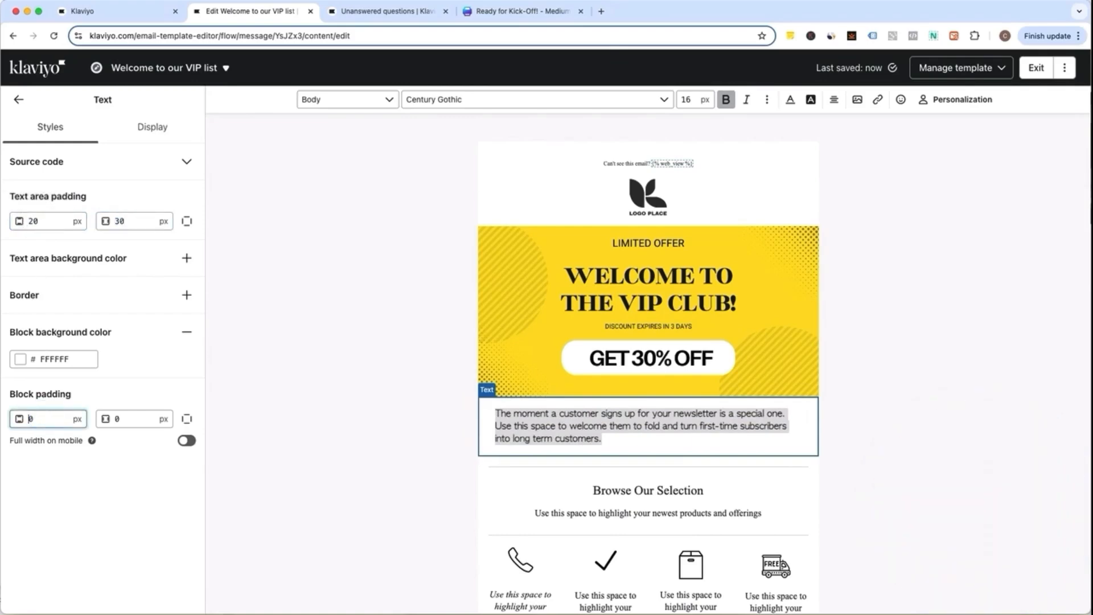
{"action": "type", "text": "1"}
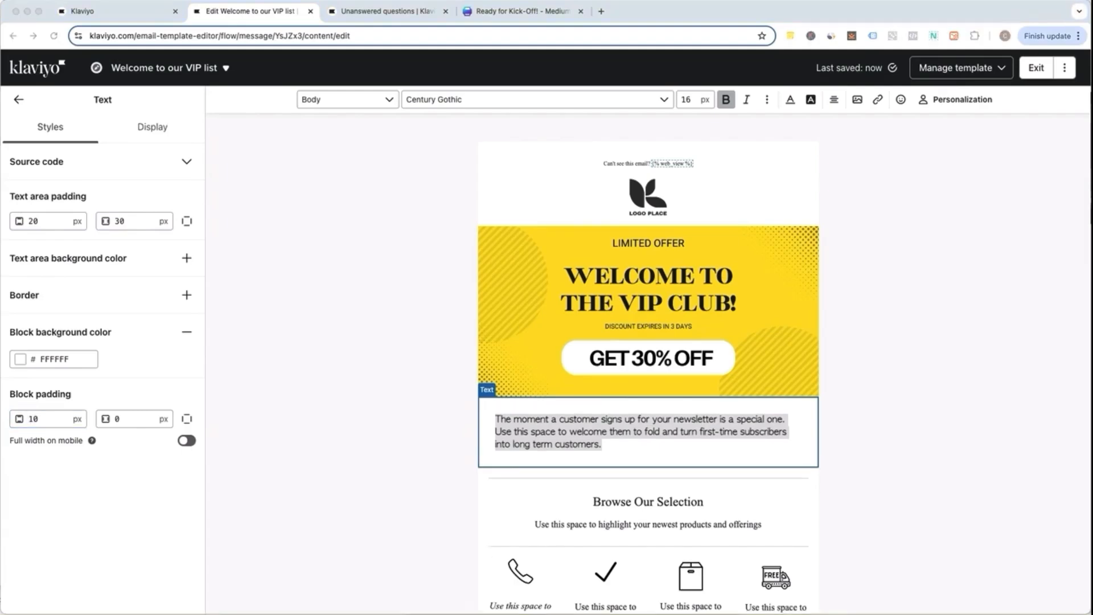
Replace the placeholder text with the greeting "Hey", the First name personalization defaulting to "friend", and a comma.
{"action": "left_click", "coordinate": [583, 430]}
{"action": "left_click", "coordinate": [593, 437]}
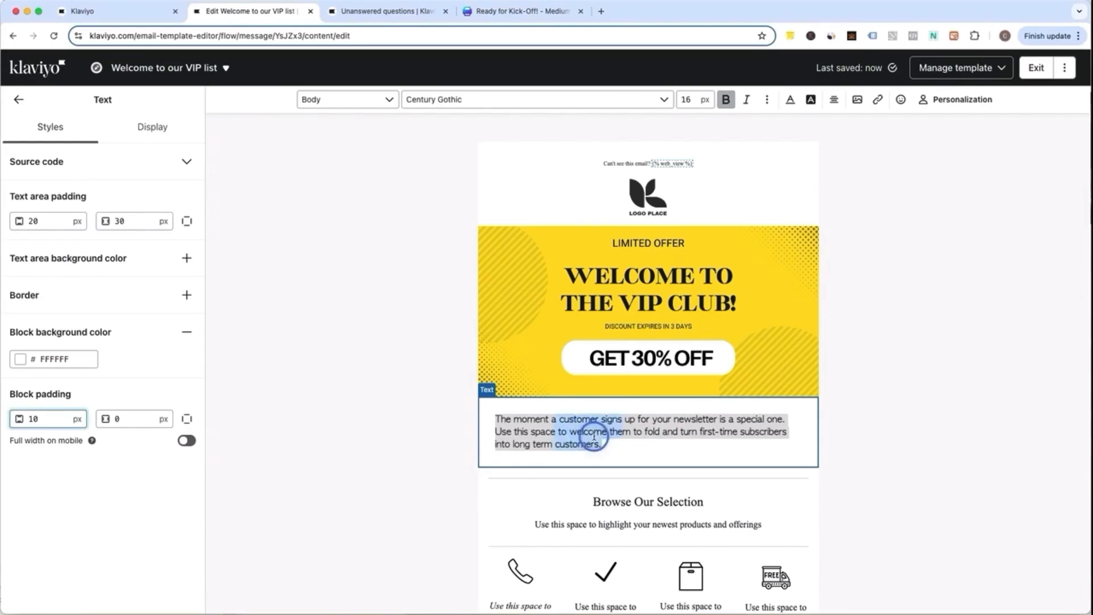
{"action": "key", "text": "super+a"}
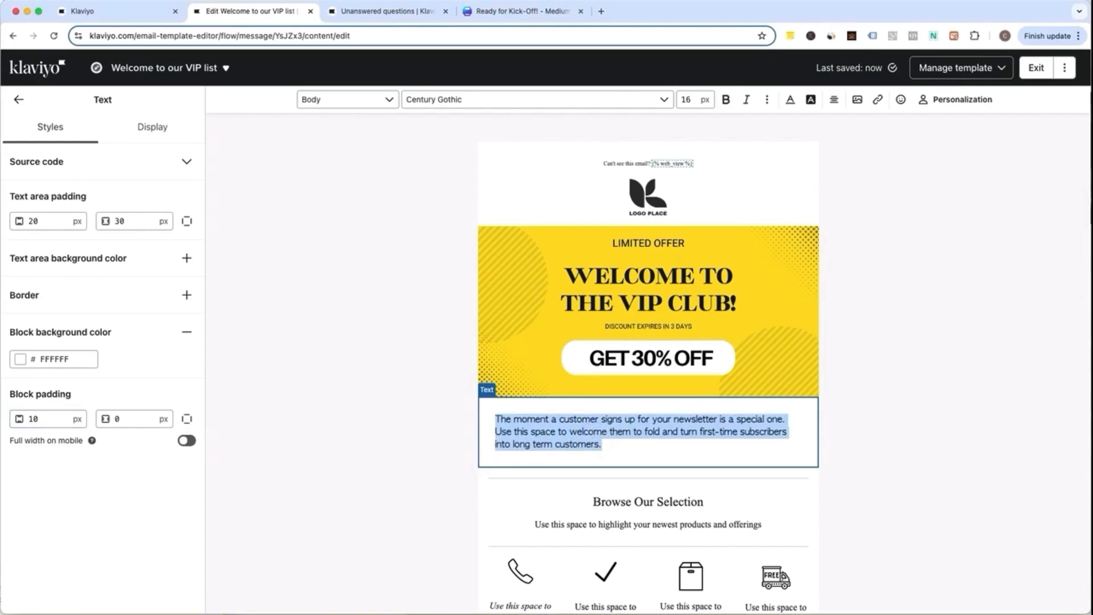
{"action": "type", "text": "Hey"}
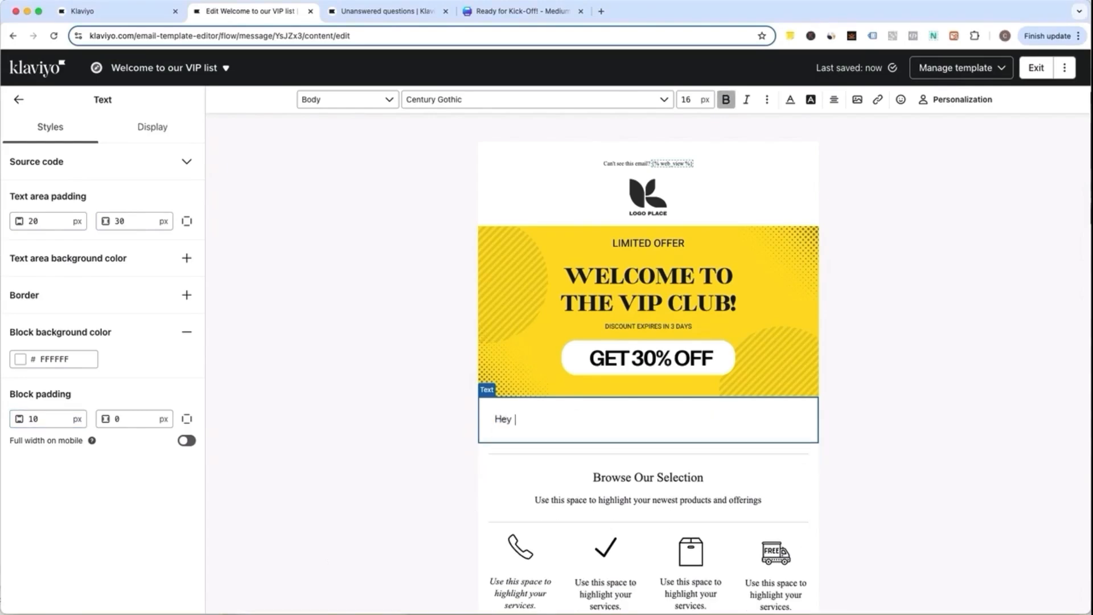
{"action": "left_click", "coordinate": [969, 102]}
{"action": "left_click", "coordinate": [946, 207]}
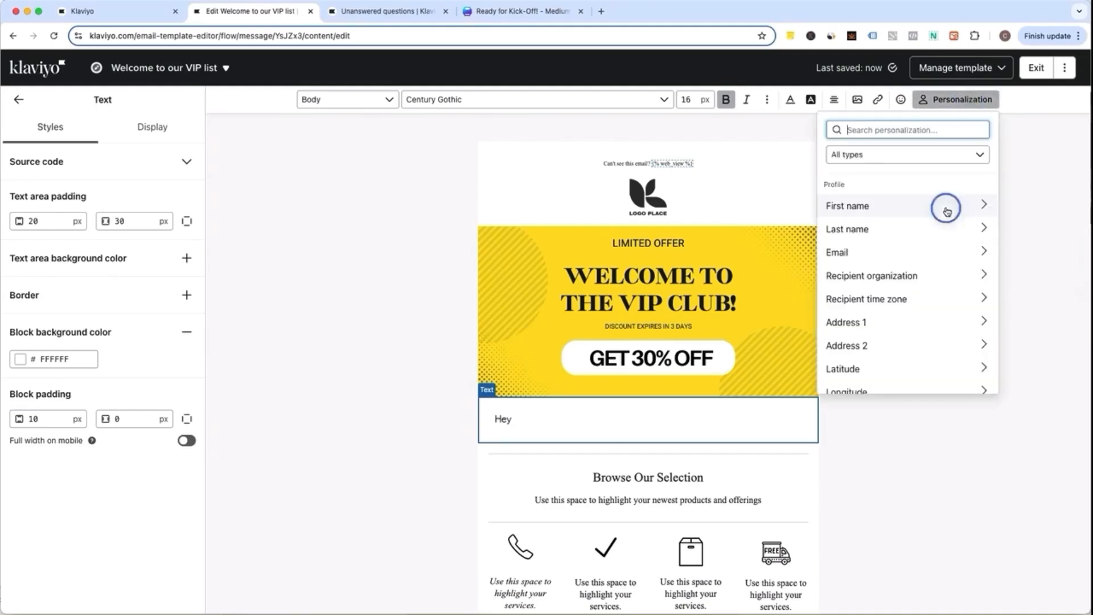
{"action": "type", "text": "friend"}
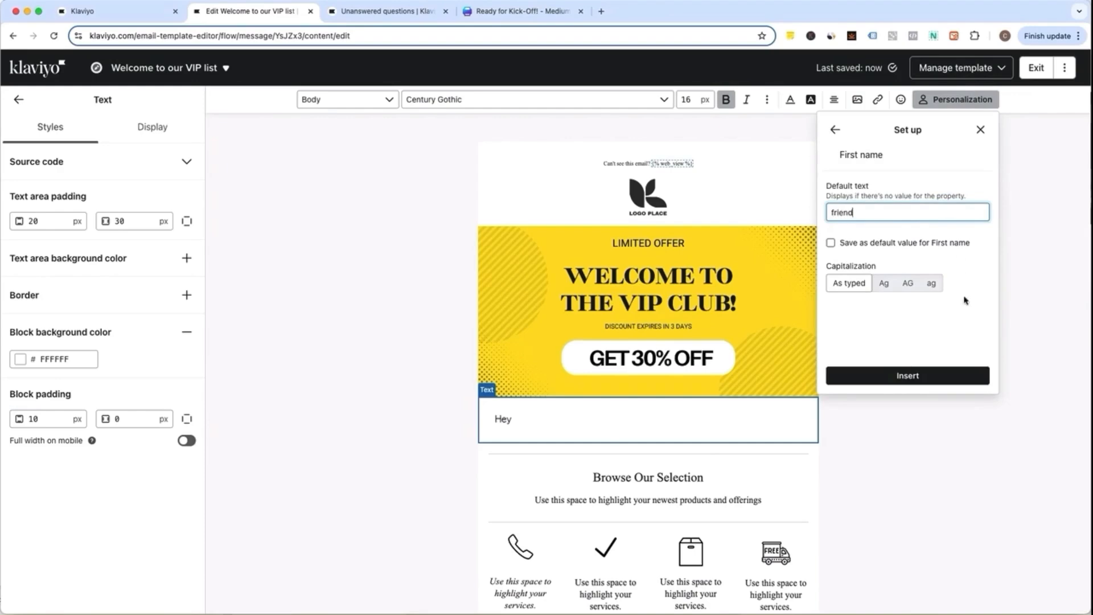
{"action": "left_click", "coordinate": [924, 377]}
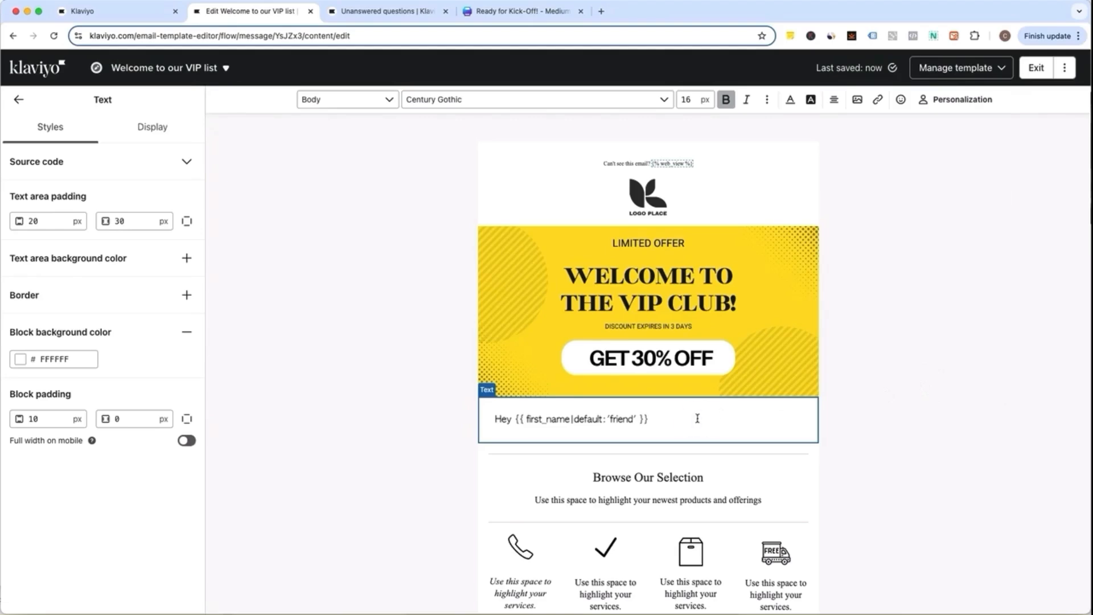
{"action": "type", "text": ","}
{"action": "key", "text": "Return"}
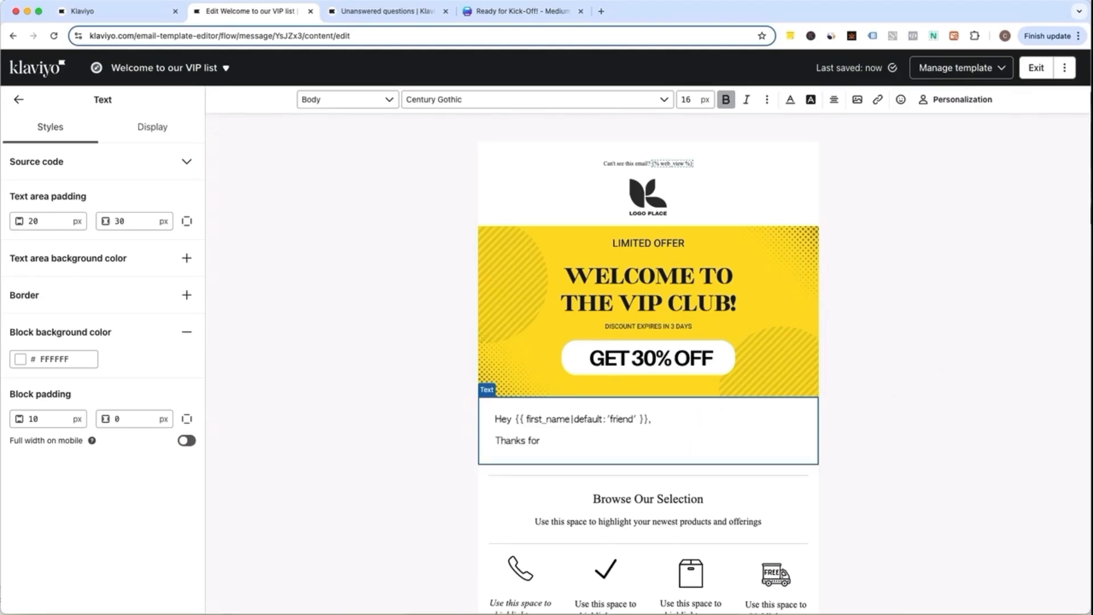
Write below the greeting "Thanks for joining our community of streetwear enthusiasts! Here, you'll be the first to get the scoop on new drops, promos, and upcoming events".
{"action": "type", "text": "Thanks for joining our community of streetwear enthusiasts! Here, you'"}
{"action": "key", "text": "alt+BackSpace"}
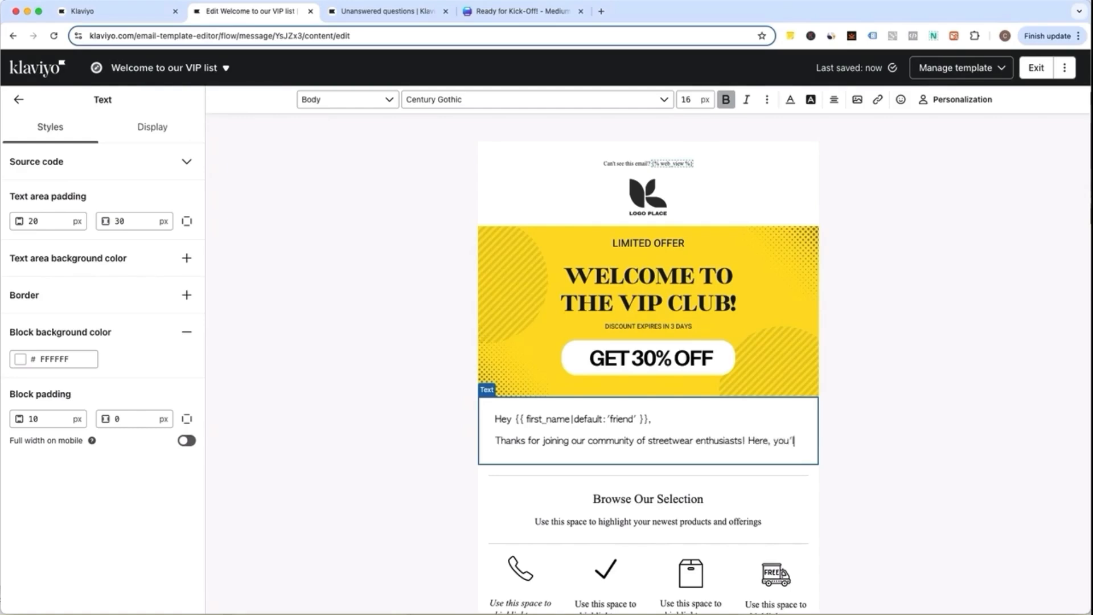
{"action": "type", "text": "ll be the first to get the scoop on new drops, promos, and upcoming events"}
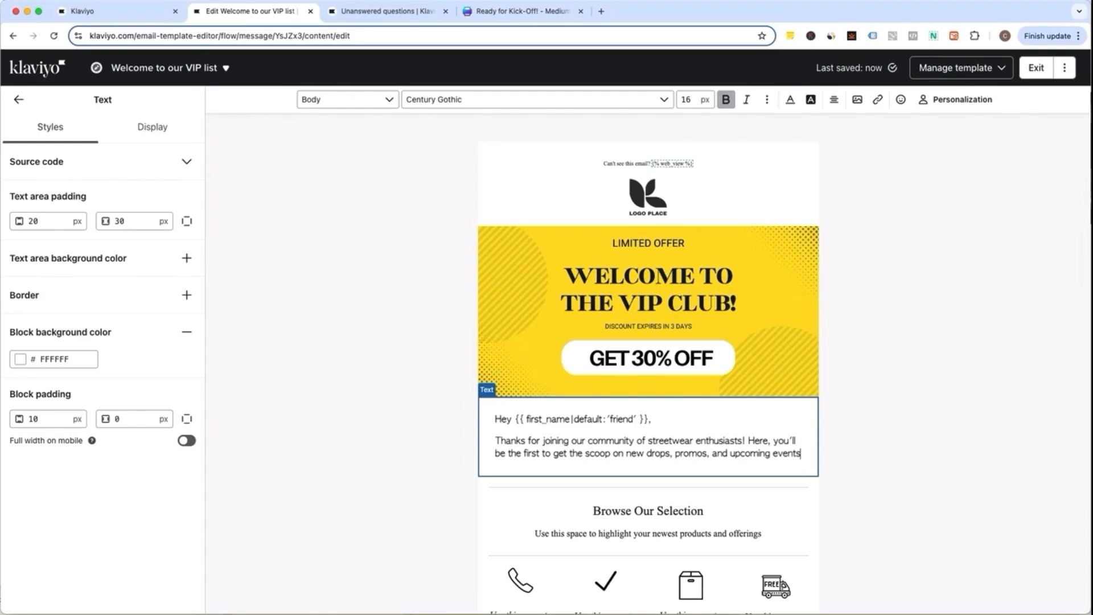
Finish the paragraph with "We're thrilled to have you, be sure to follow us on social for all things Branded Streetwear!".
{"action": "type", "text": ". We’r"}
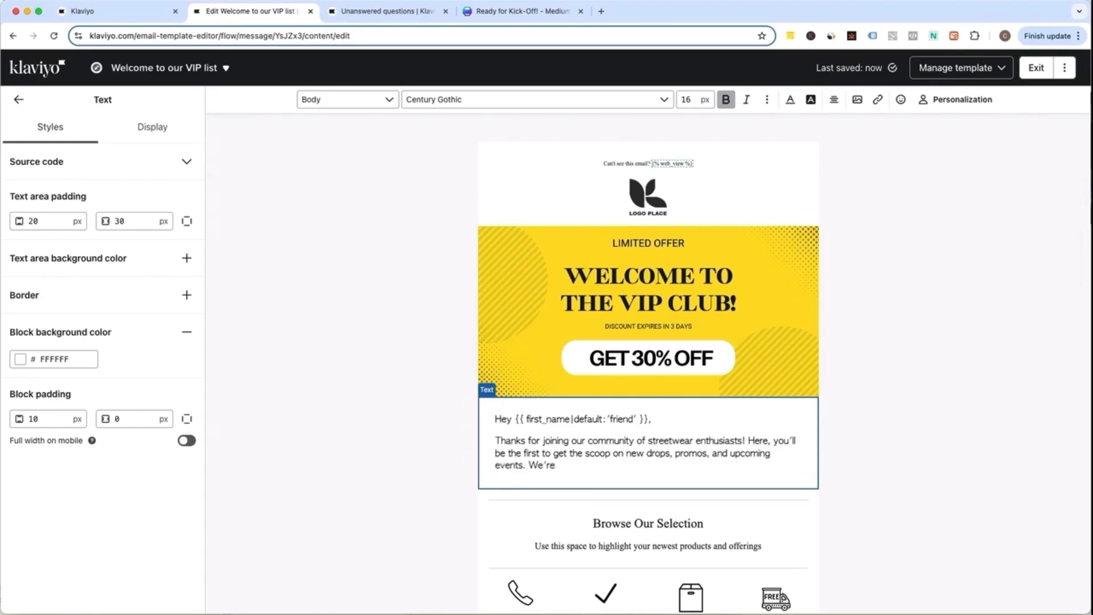
{"action": "type", "text": "e're thrilled"}
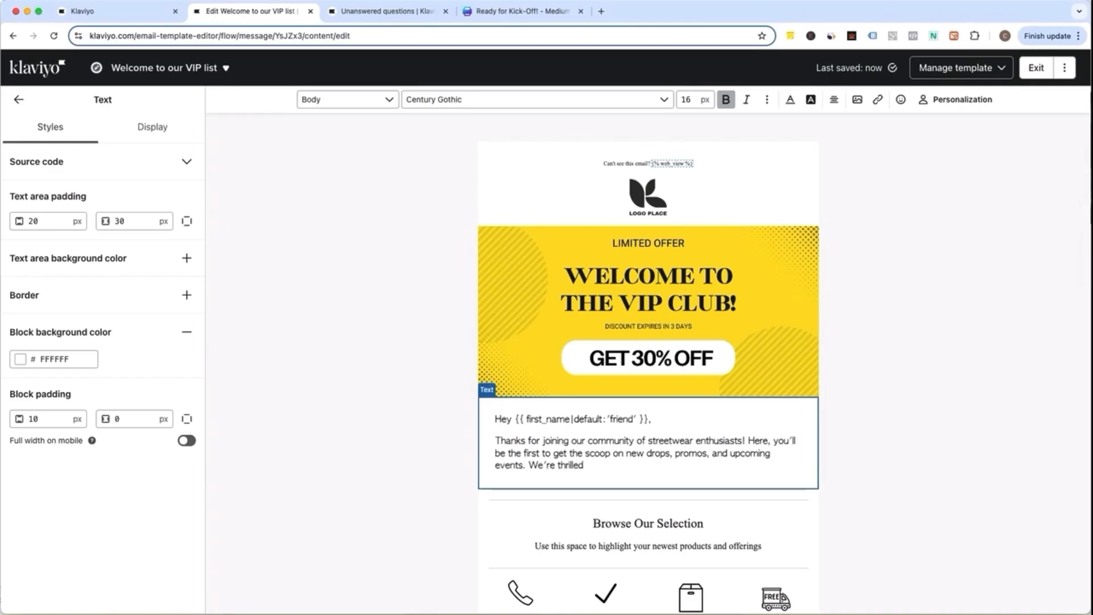
{"action": "type", "text": " to have you, be sure to follow u"}
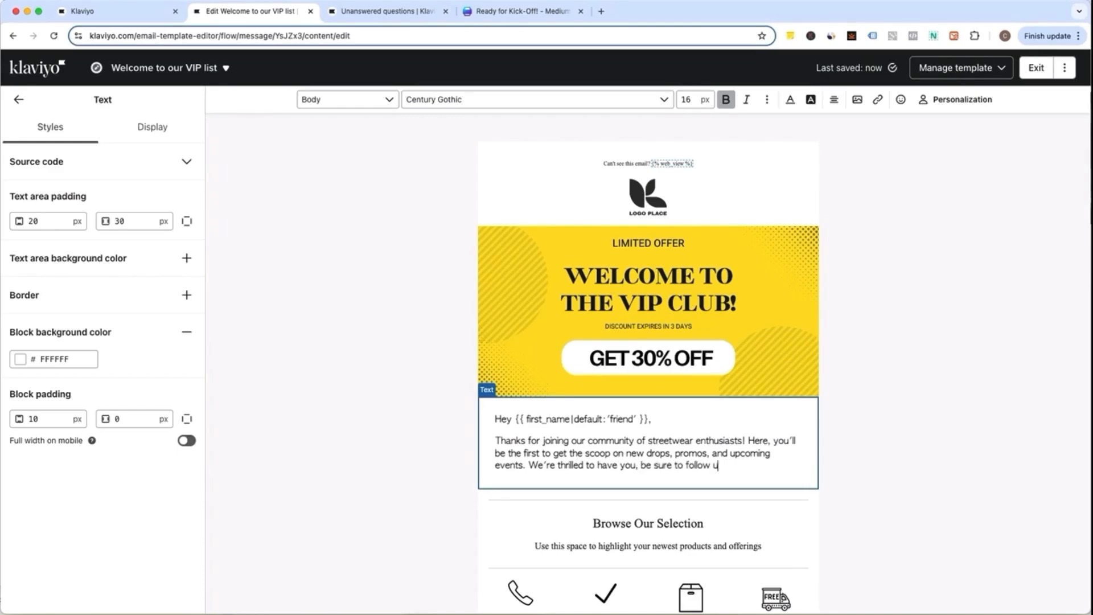
{"action": "type", "text": "s on social for all things Branded St"}
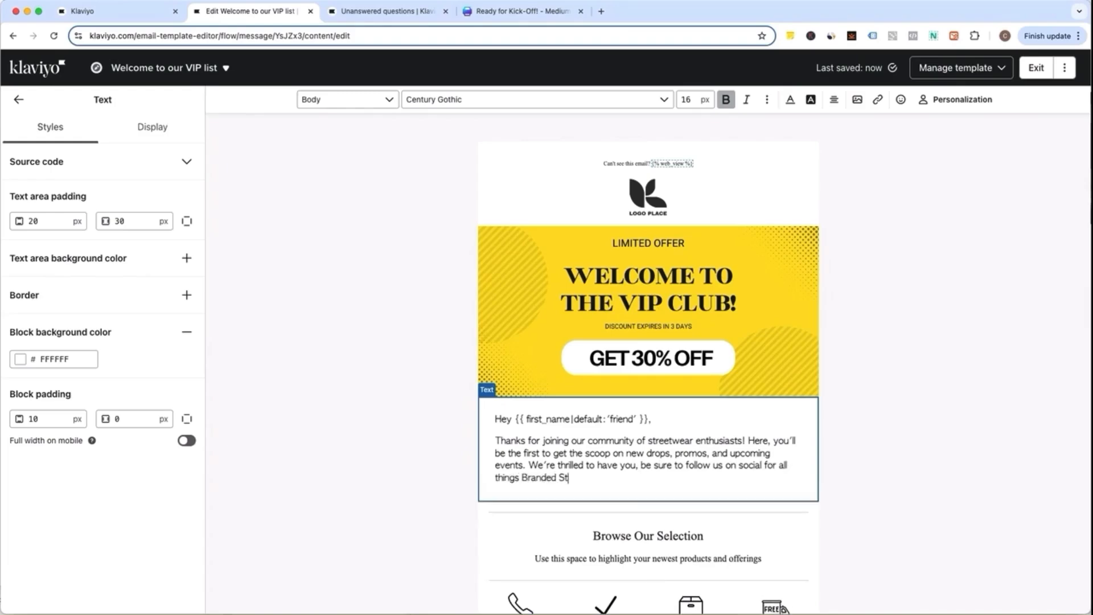
{"action": "type", "text": "reetwear!"}
Sign off the message with "Cheers," and "Founder's name" as separate lines below the paragraph.
{"action": "key", "text": "Return"}
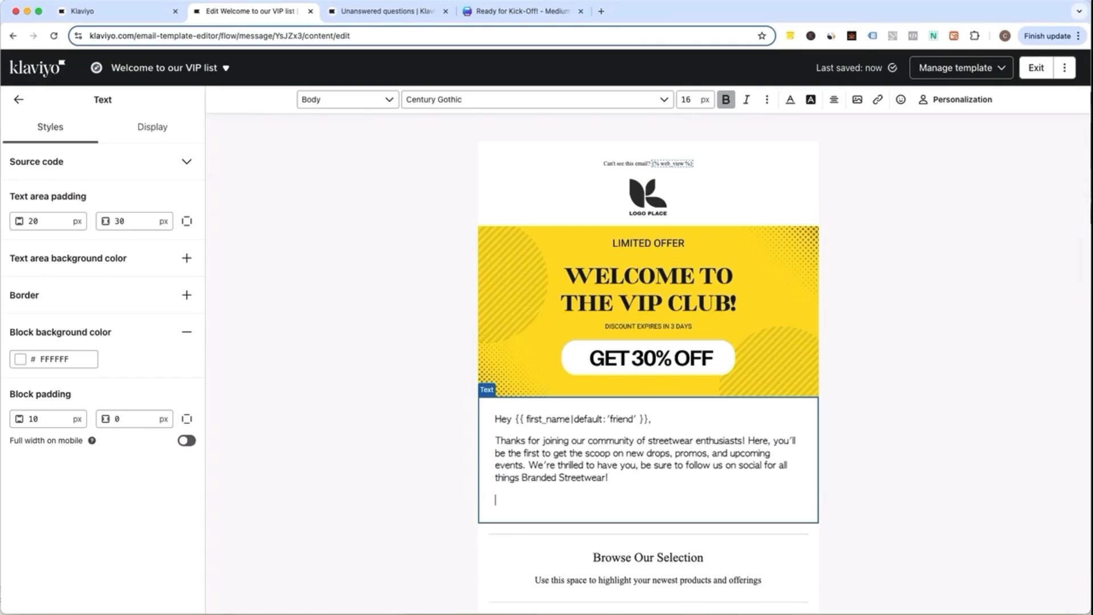
{"action": "type", "text": "Cheers,"}
{"action": "key", "text": "Return"}
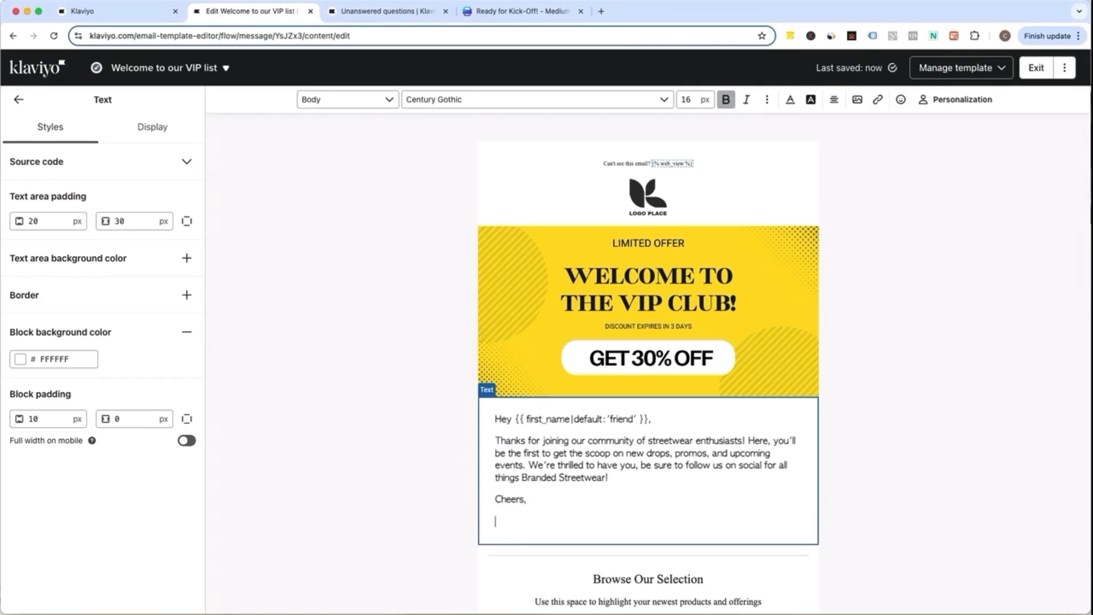
{"action": "type", "text": "Founder's name"}
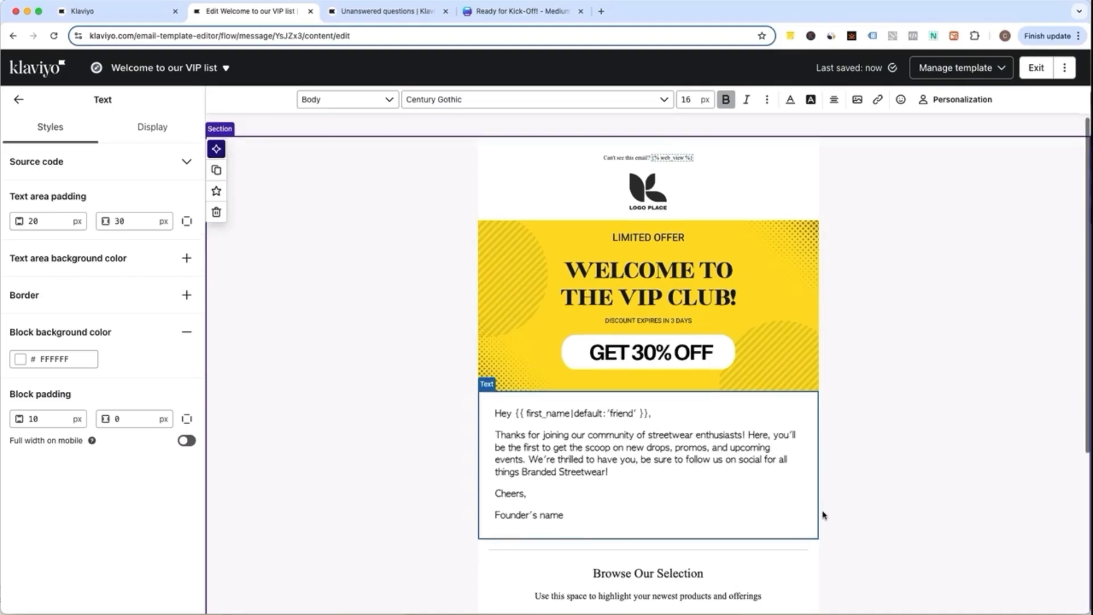
Delete the "Browse Our Selection" text and the dividers around it.
{"action": "scroll", "coordinate": [823, 512], "scroll_direction": "down", "scroll_amount": 4}
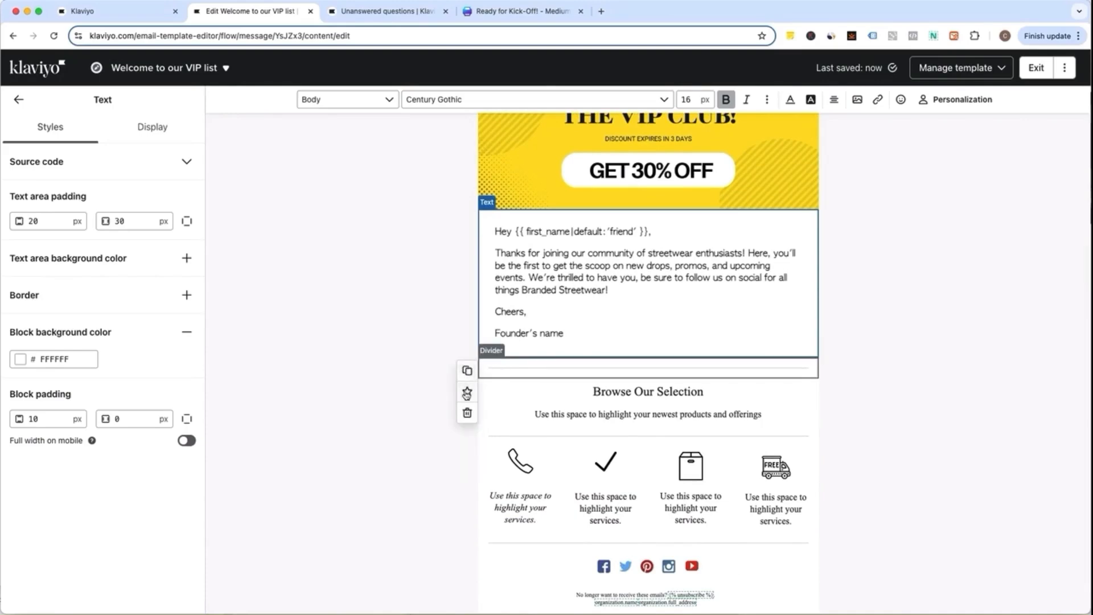
{"action": "left_click", "coordinate": [467, 412]}
{"action": "left_click", "coordinate": [467, 412]}
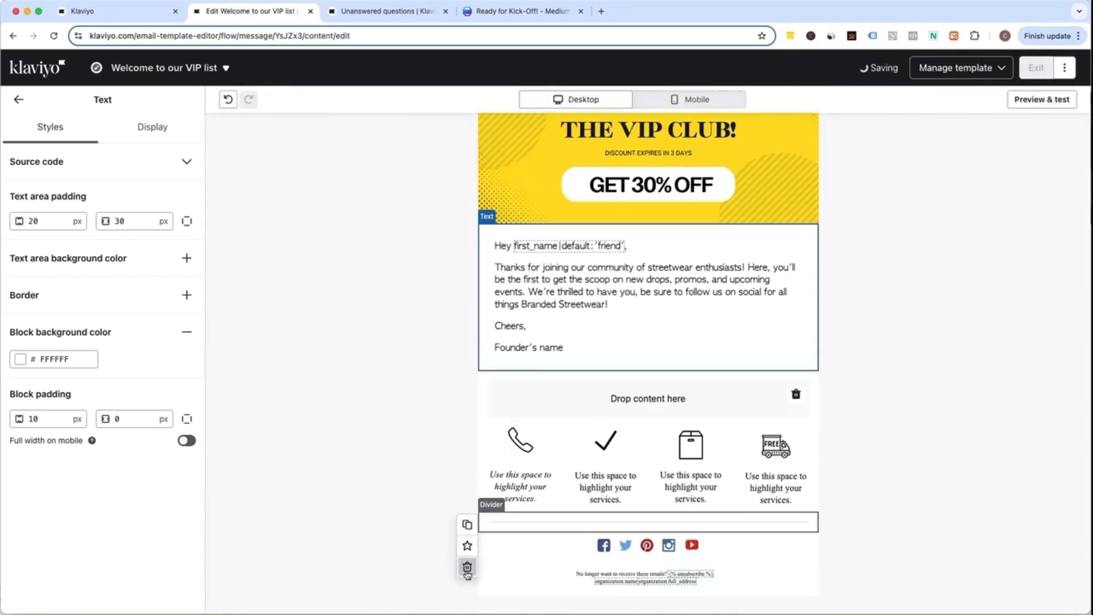
Delete the four service icons with their captions, the divider below them and the empty content area.
{"action": "left_click", "coordinate": [722, 520]}
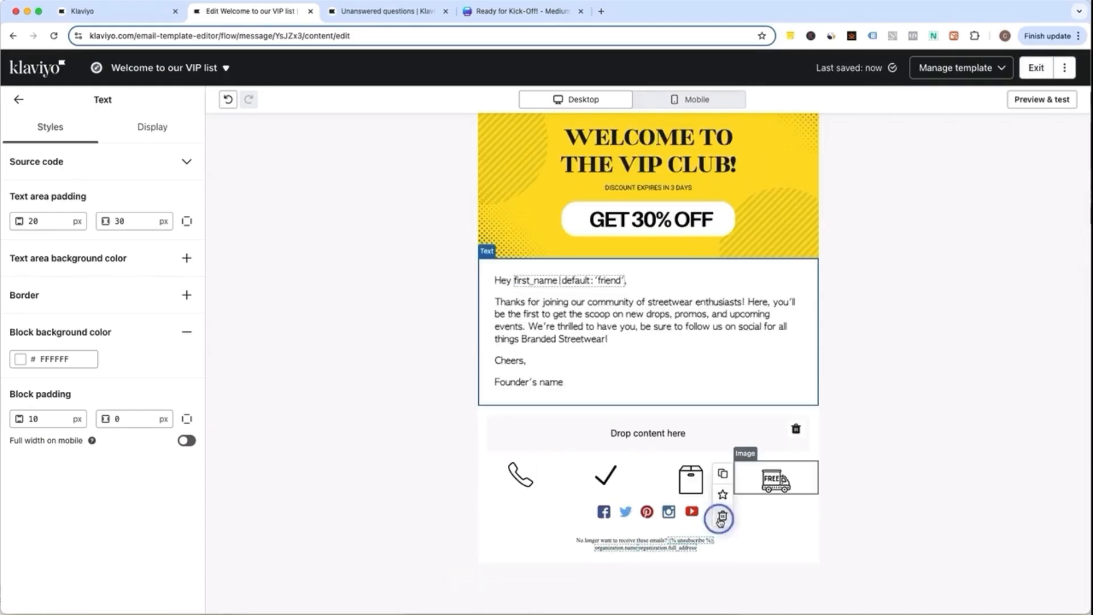
{"action": "left_click", "coordinate": [722, 519]}
{"action": "left_click", "coordinate": [552, 516]}
{"action": "left_click", "coordinate": [467, 518]}
{"action": "left_click", "coordinate": [638, 518]}
{"action": "left_click", "coordinate": [626, 484]}
{"action": "left_click", "coordinate": [569, 486]}
{"action": "left_click", "coordinate": [625, 484]}
{"action": "left_click", "coordinate": [796, 483]}
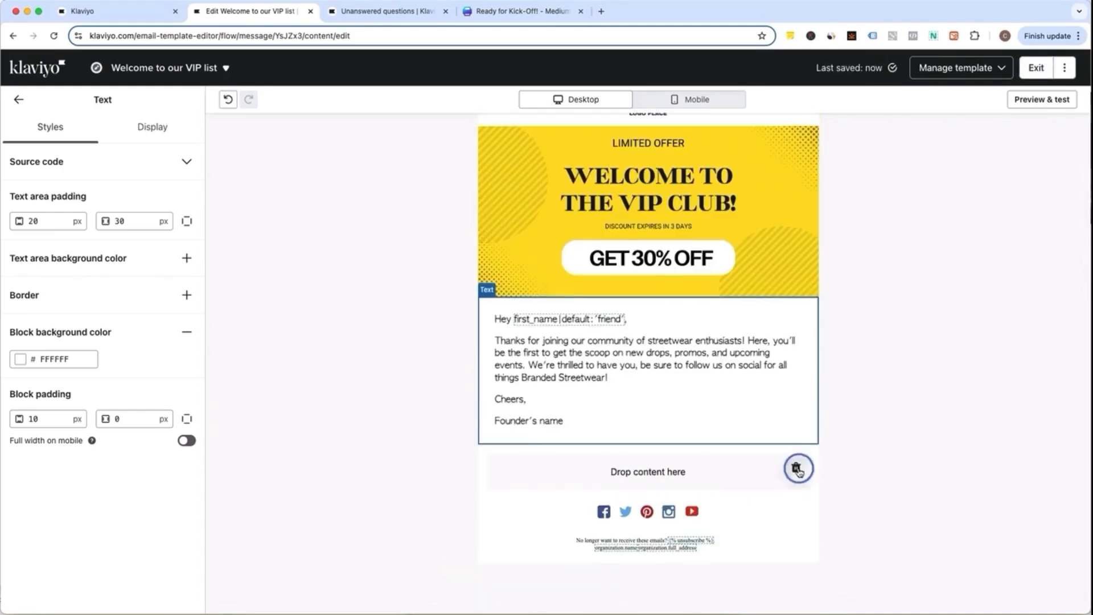
{"action": "left_click", "coordinate": [796, 469]}
Delete the social media icons and add a new text block between the message and the footer.
{"action": "left_click", "coordinate": [465, 550]}
{"action": "left_click", "coordinate": [18, 100]}
{"action": "left_click_drag", "start_coordinate": [43, 212], "coordinate": [521, 537]}
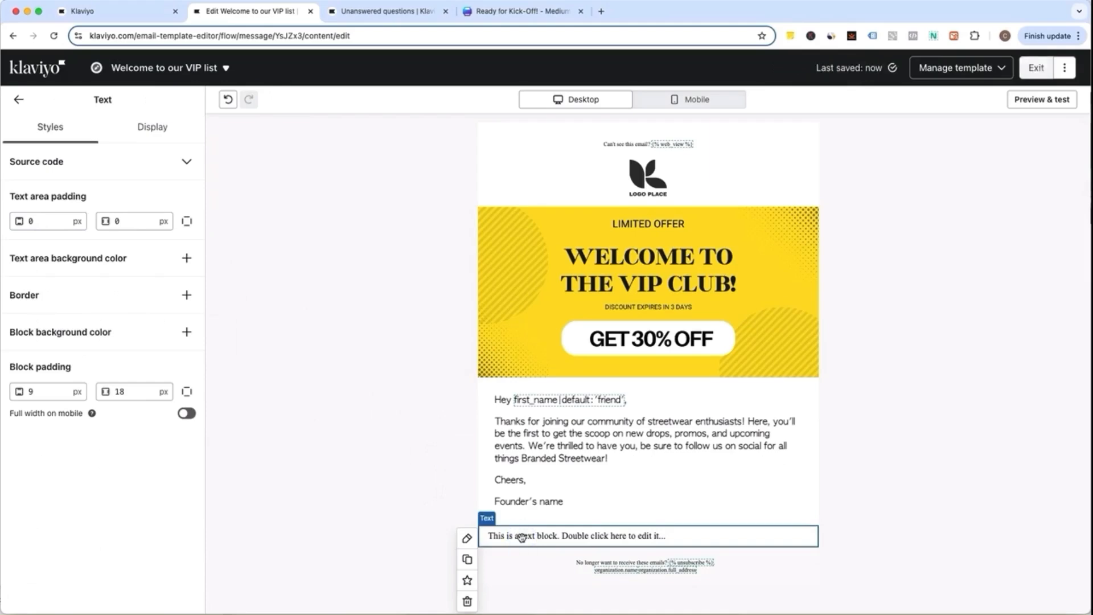
Give the new text block a dashed border 5 px thick.
{"action": "left_click", "coordinate": [187, 295]}
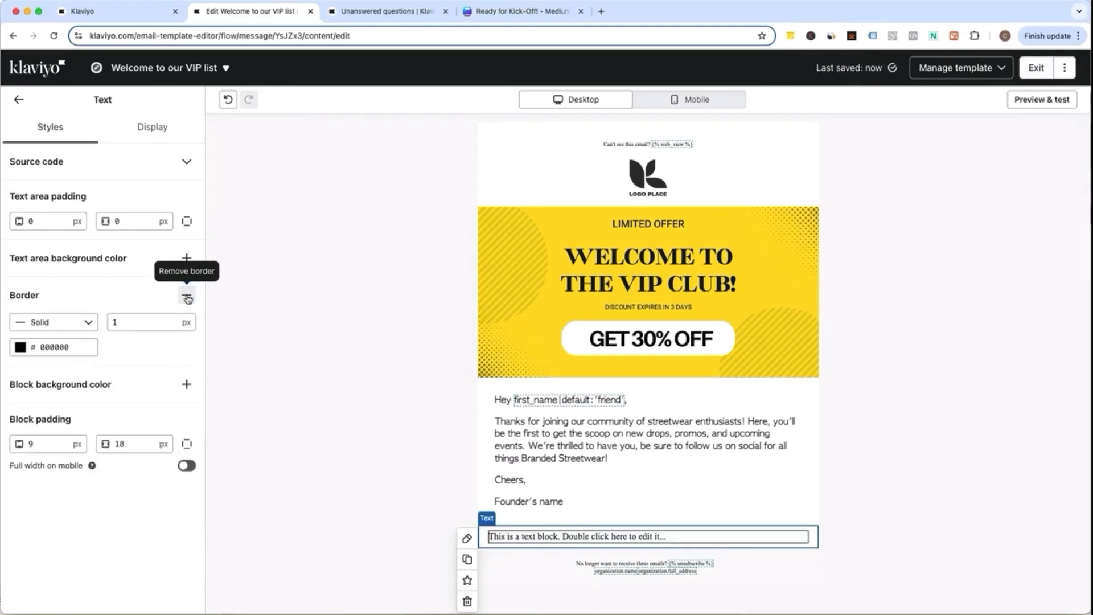
{"action": "left_click", "coordinate": [86, 325]}
{"action": "left_click", "coordinate": [65, 369]}
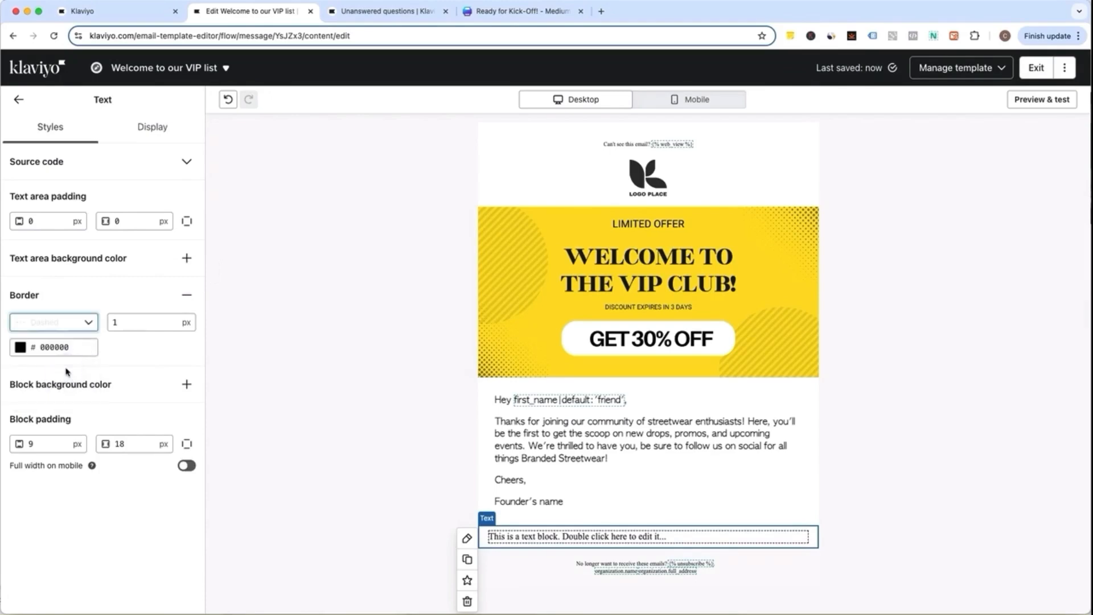
{"action": "double_click", "coordinate": [114, 322]}
{"action": "type", "text": "5"}
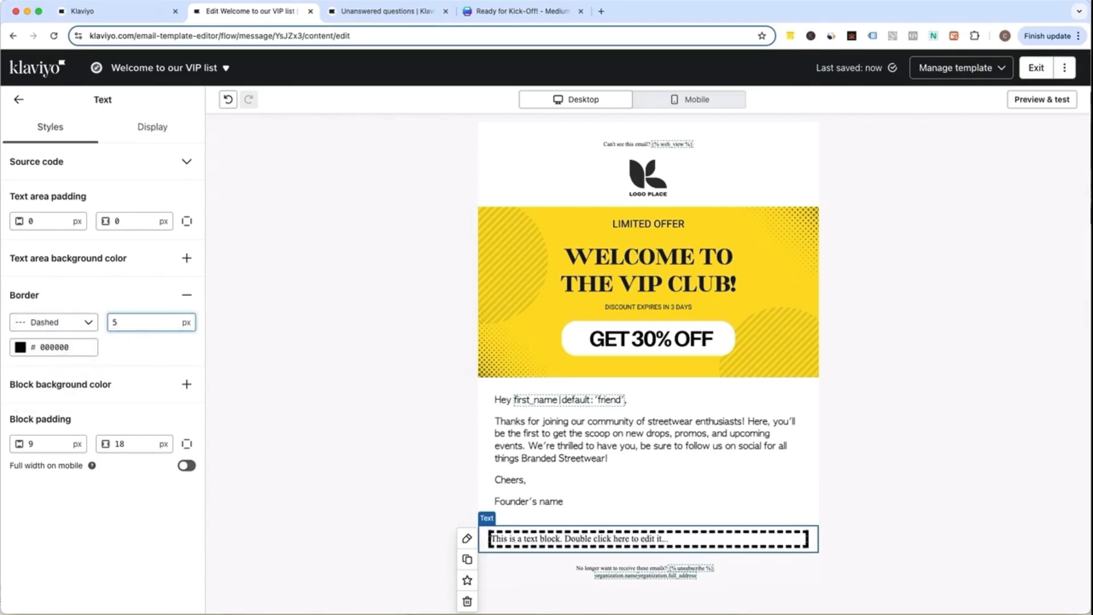
Set the new text block's block padding to 20 px vertical and 30 px horizontal.
{"action": "left_click", "coordinate": [28, 444]}
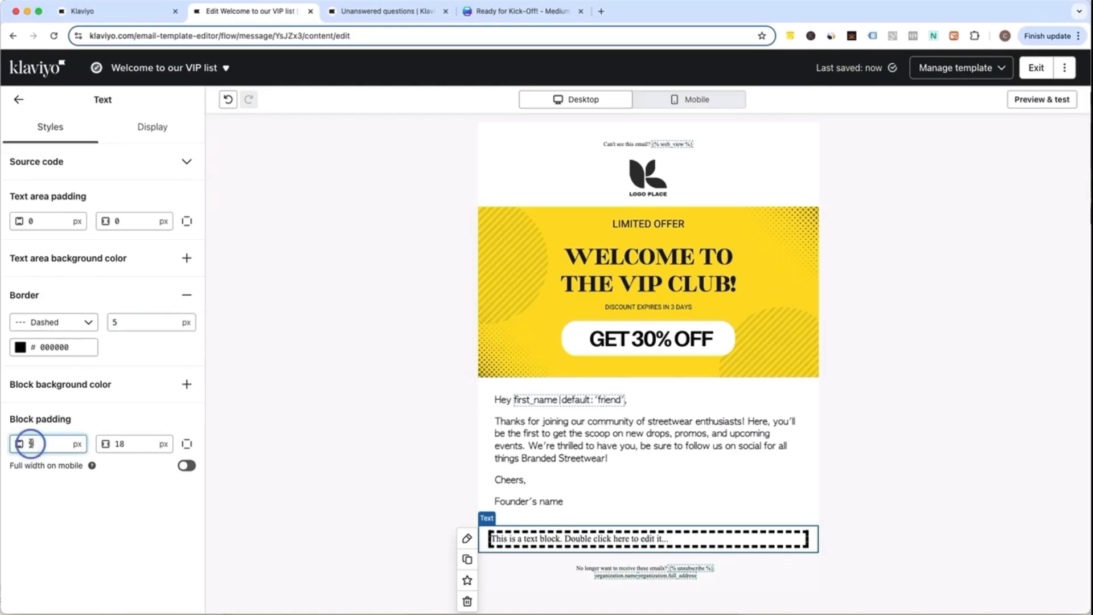
{"action": "type", "text": "20"}
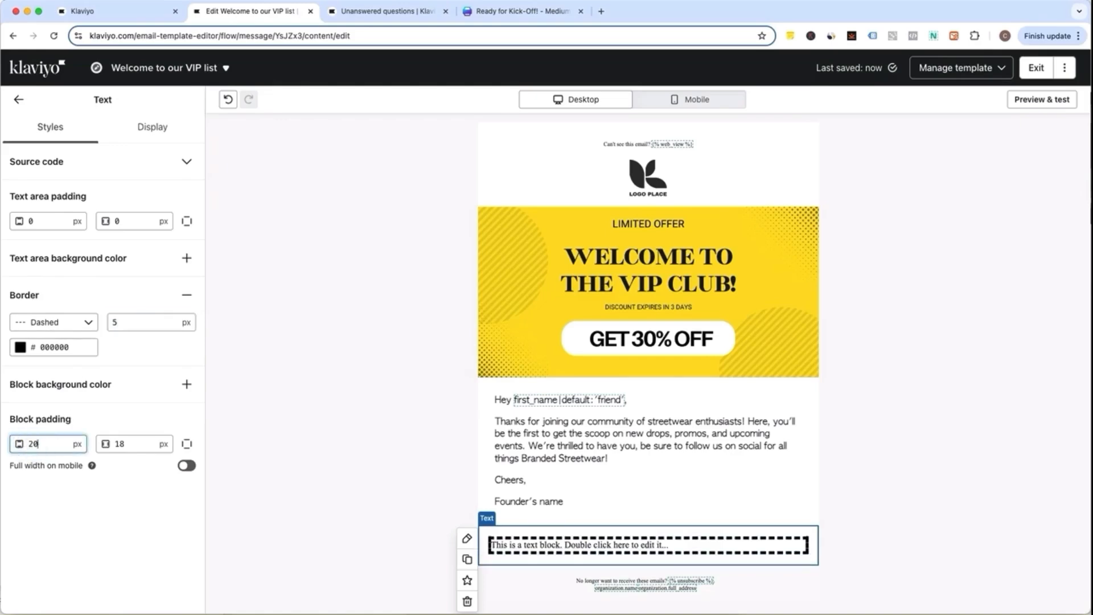
{"action": "key", "text": "Tab"}
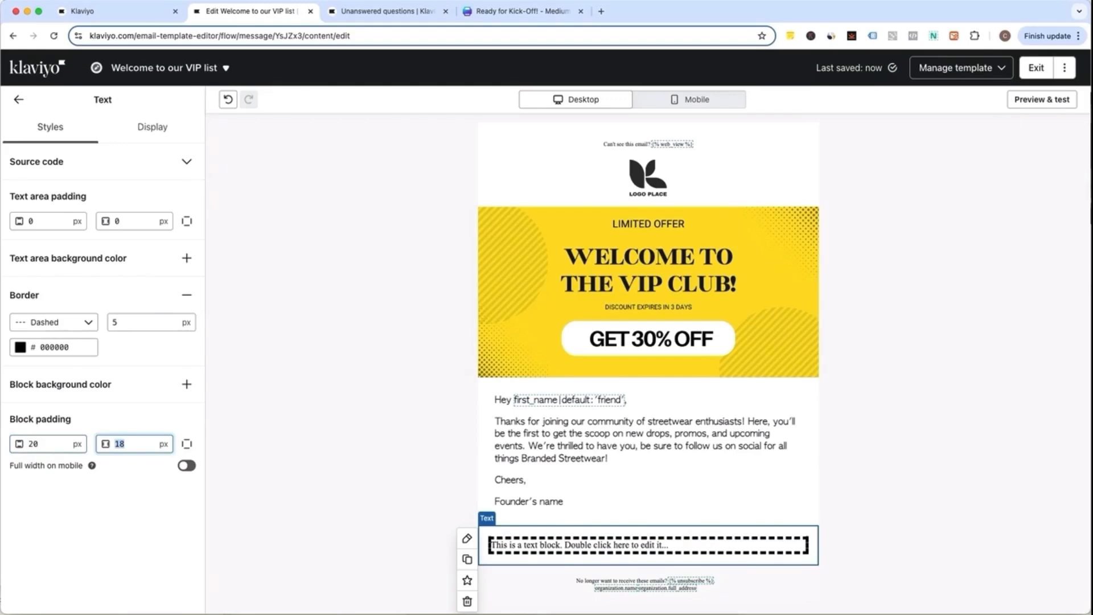
{"action": "type", "text": "35"}
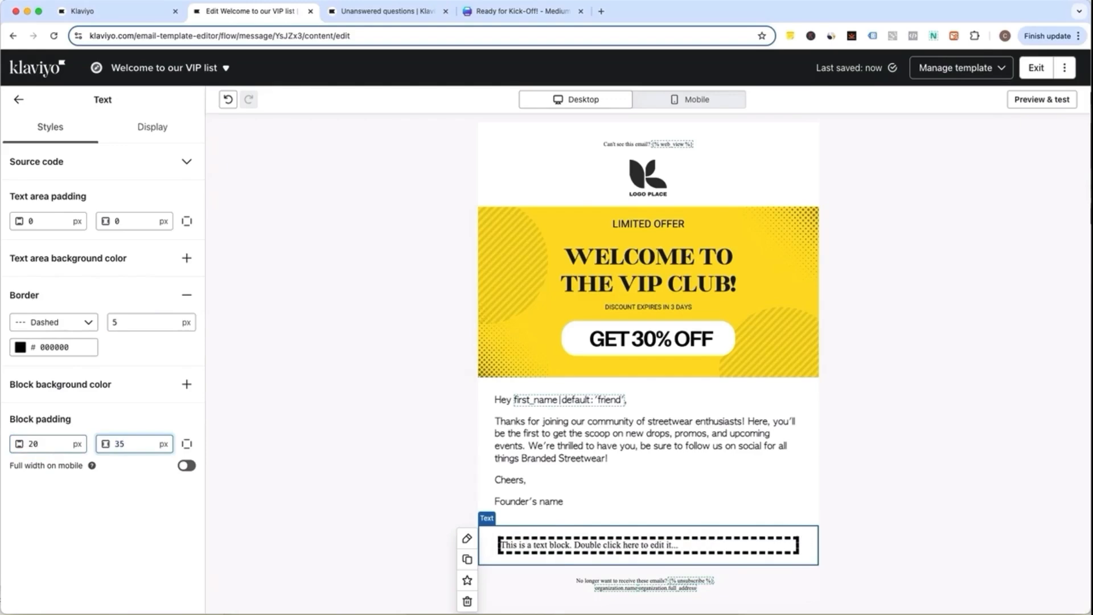
{"action": "key", "text": "BackSpace"}
{"action": "type", "text": "0"}
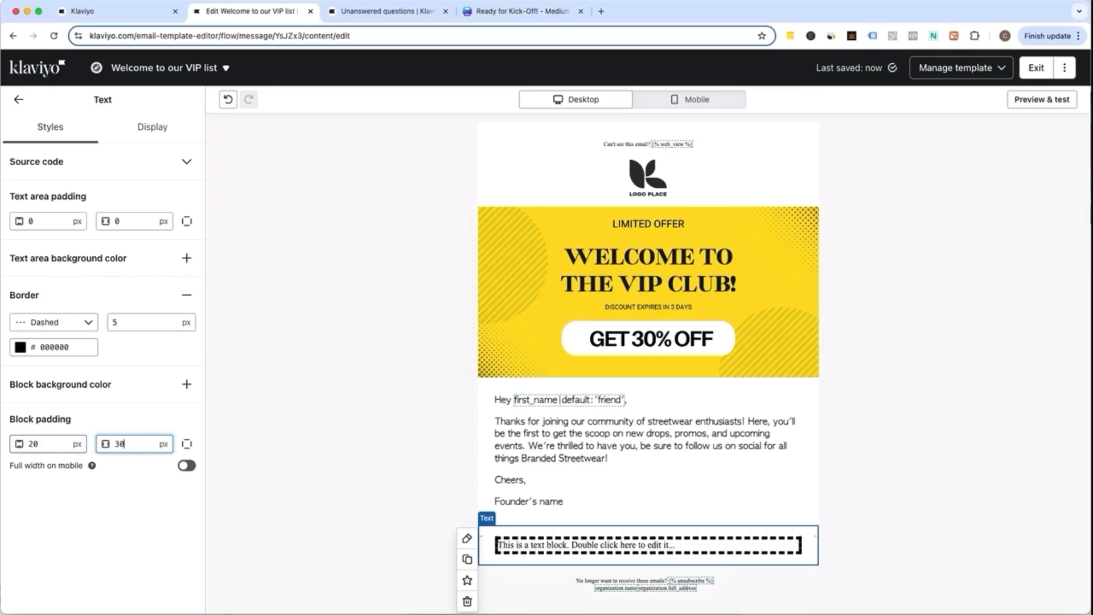
Set the new text block's text area padding to 20 px vertical and 10 px horizontal.
{"action": "left_click", "coordinate": [30, 220]}
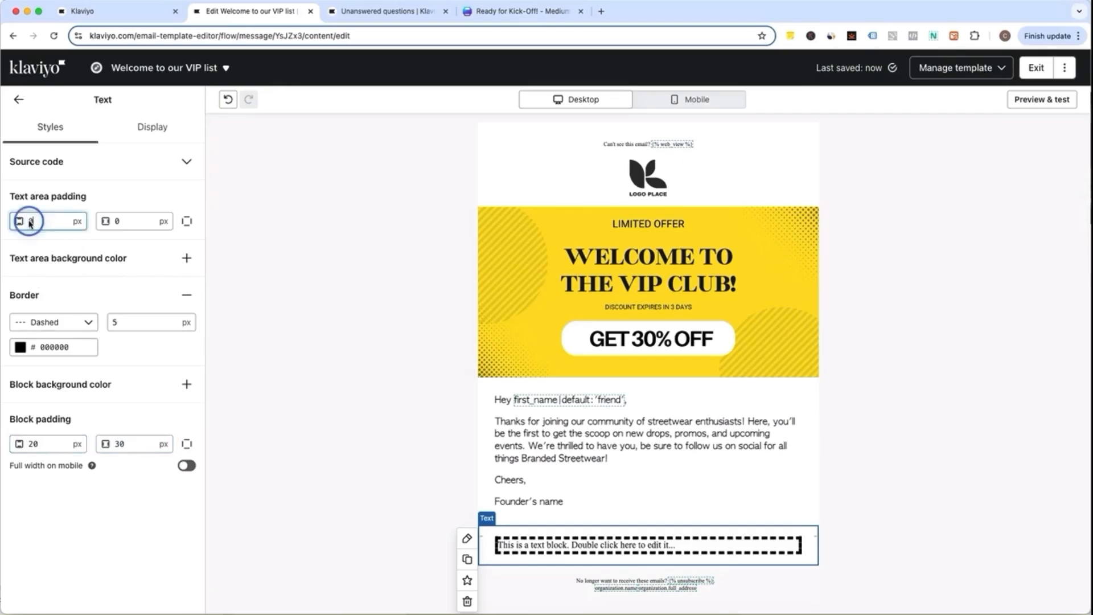
{"action": "type", "text": "2"}
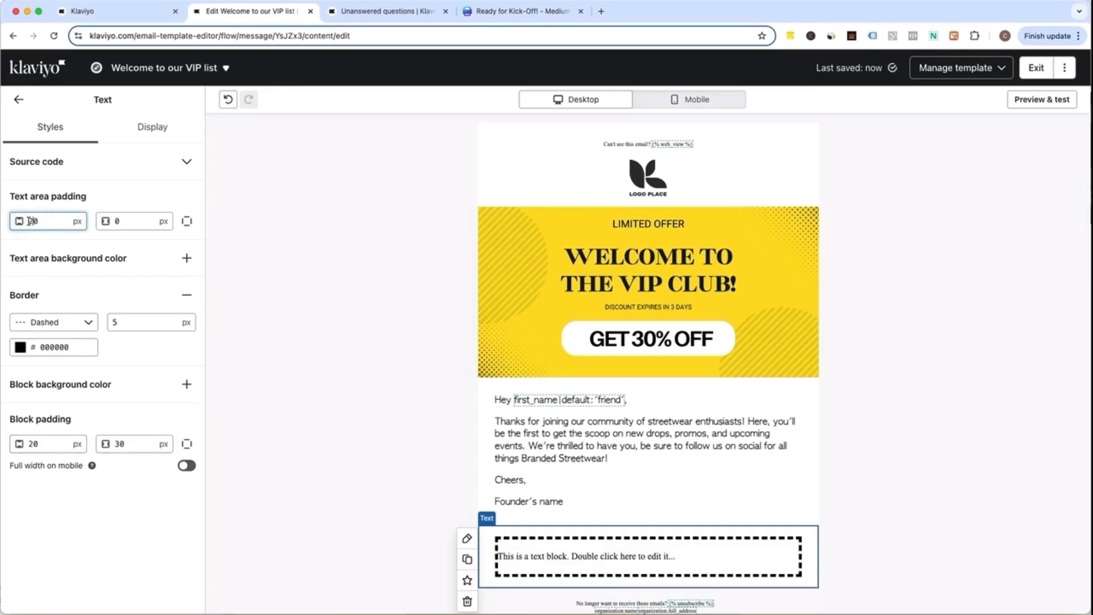
{"action": "left_click", "coordinate": [117, 221]}
{"action": "type", "text": "1"}
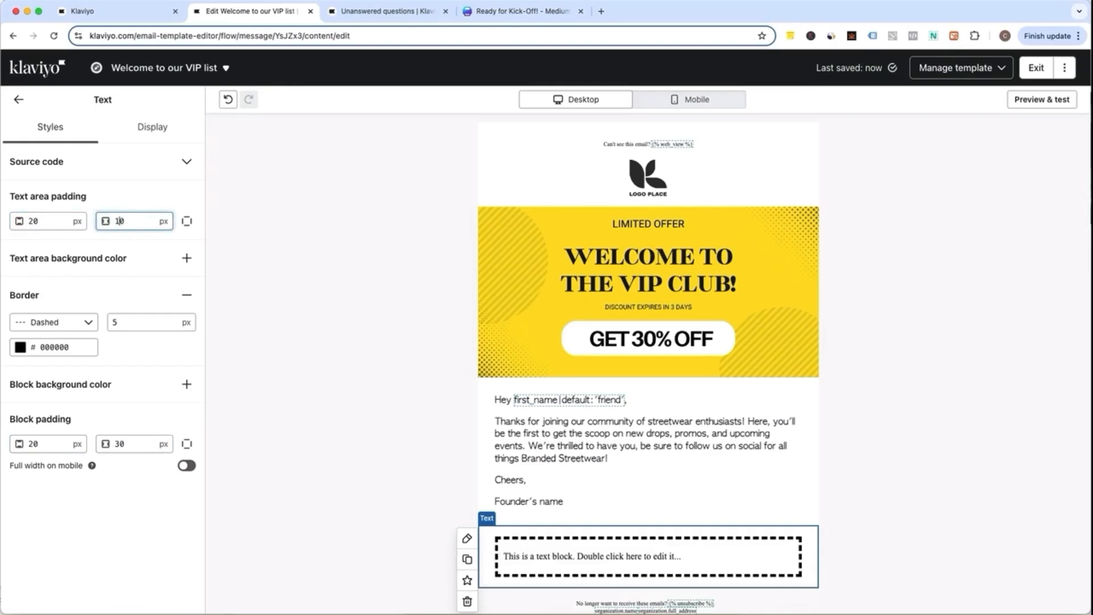
Center the placeholder text in the dashed block and format it as bold Century Gothic.
{"action": "double_click", "coordinate": [597, 556]}
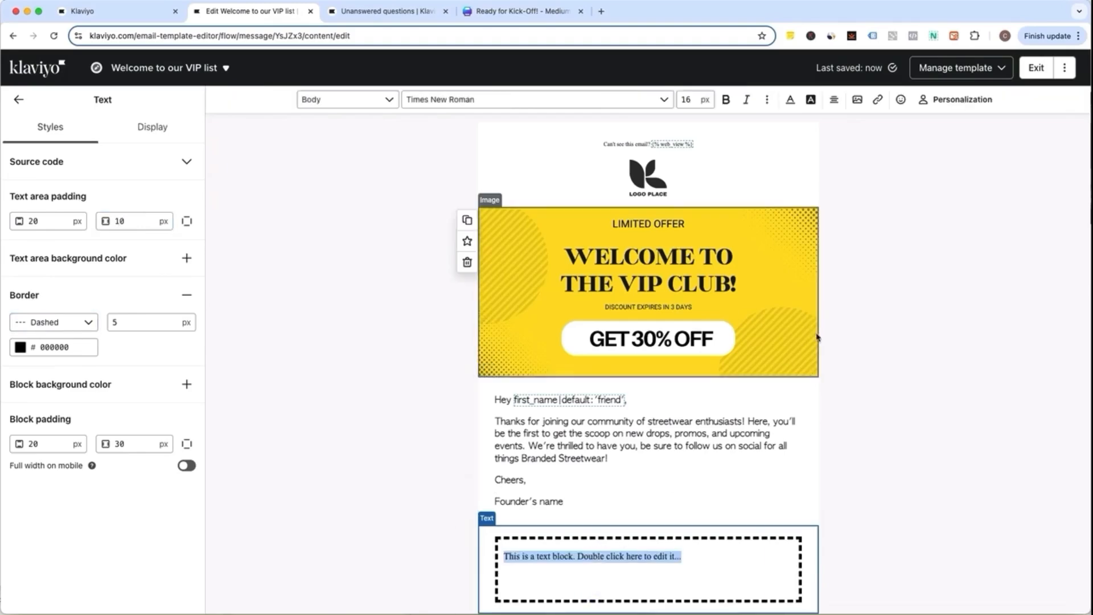
{"action": "left_click", "coordinate": [834, 99]}
{"action": "left_click", "coordinate": [855, 121]}
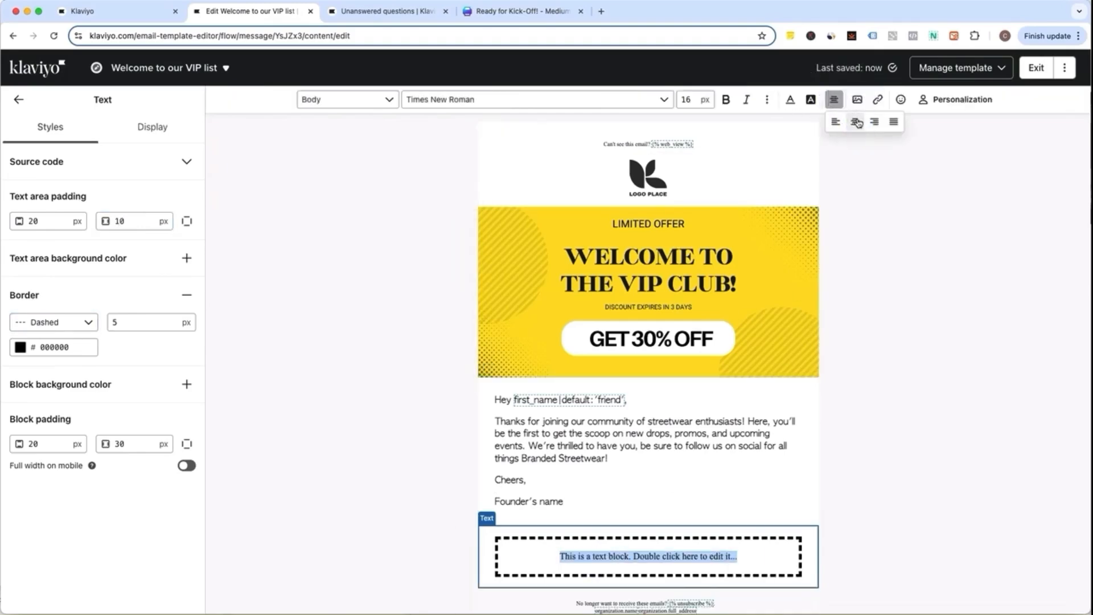
{"action": "left_click", "coordinate": [663, 101]}
{"action": "left_click", "coordinate": [663, 101]}
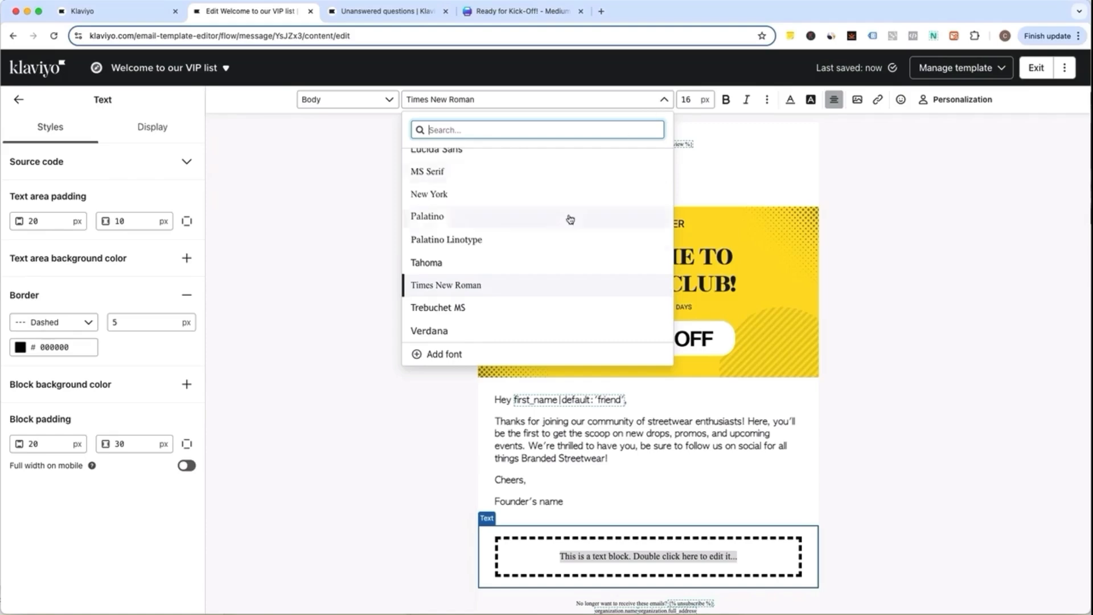
{"action": "scroll", "coordinate": [569, 220], "scroll_direction": "up", "scroll_amount": 4}
{"action": "scroll", "coordinate": [563, 238], "scroll_direction": "up", "scroll_amount": 2}
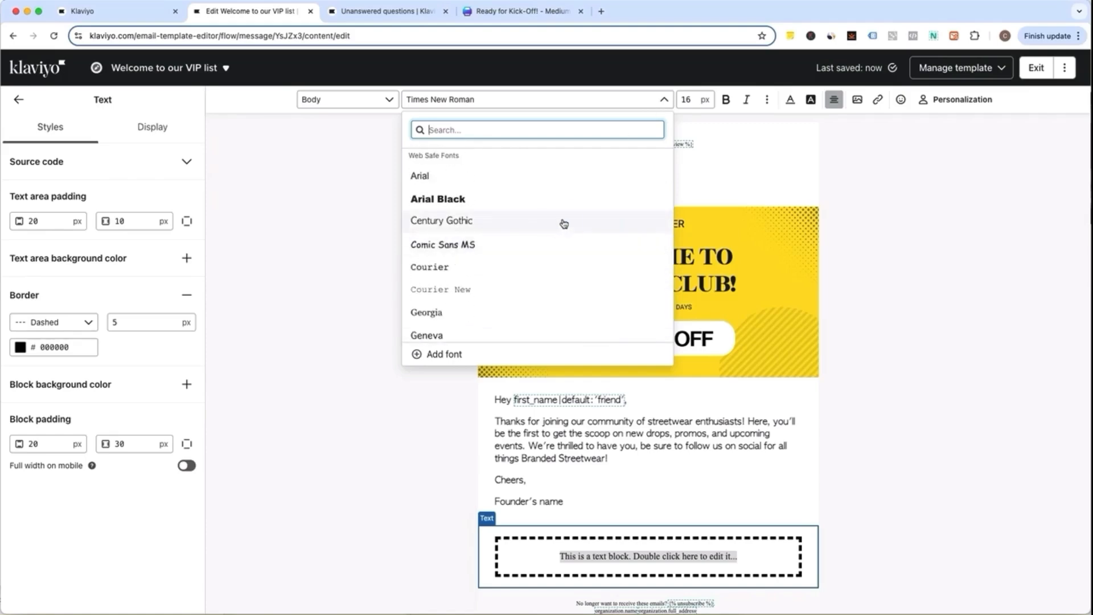
{"action": "left_click", "coordinate": [562, 220]}
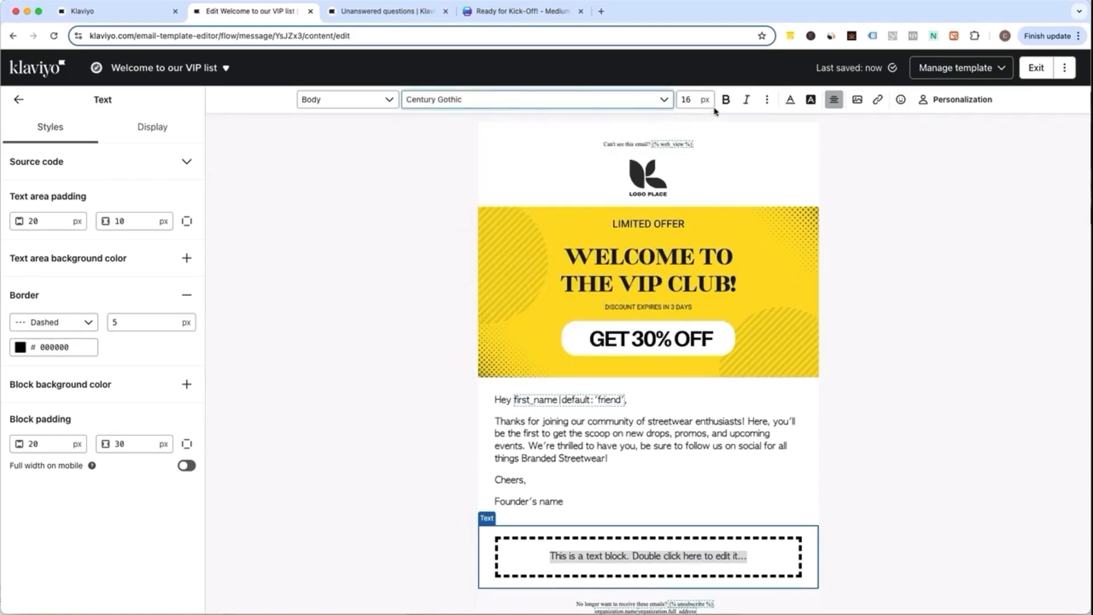
{"action": "left_click", "coordinate": [723, 102]}
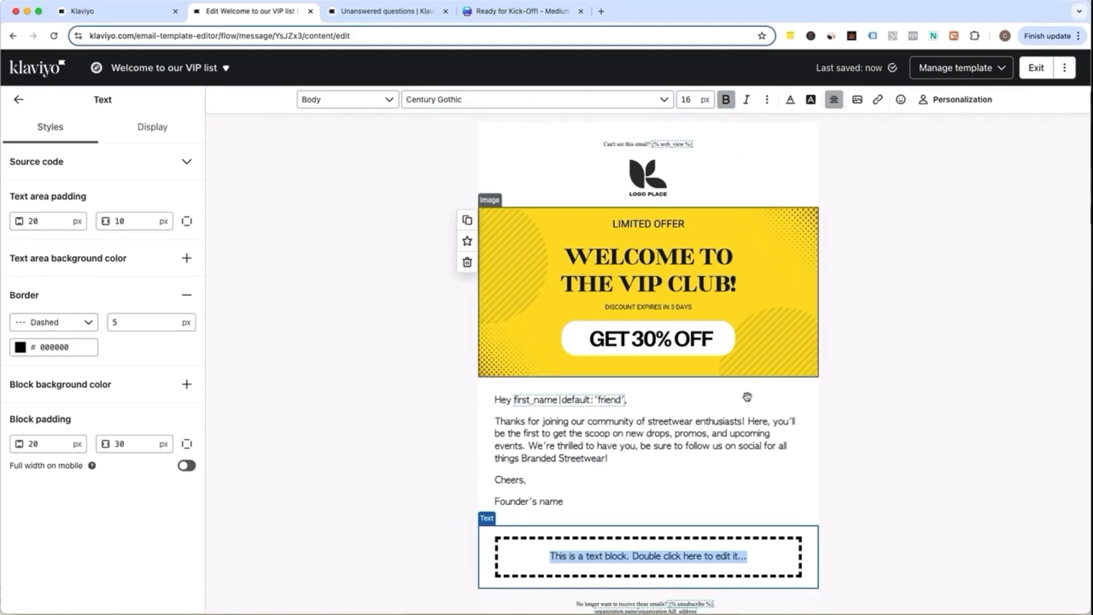
Replace the dashed block's placeholder with "Get 30% OFF Your First Order" and a second line reading "Use code: welcome-offer-30".
{"action": "type", "text": "G"}
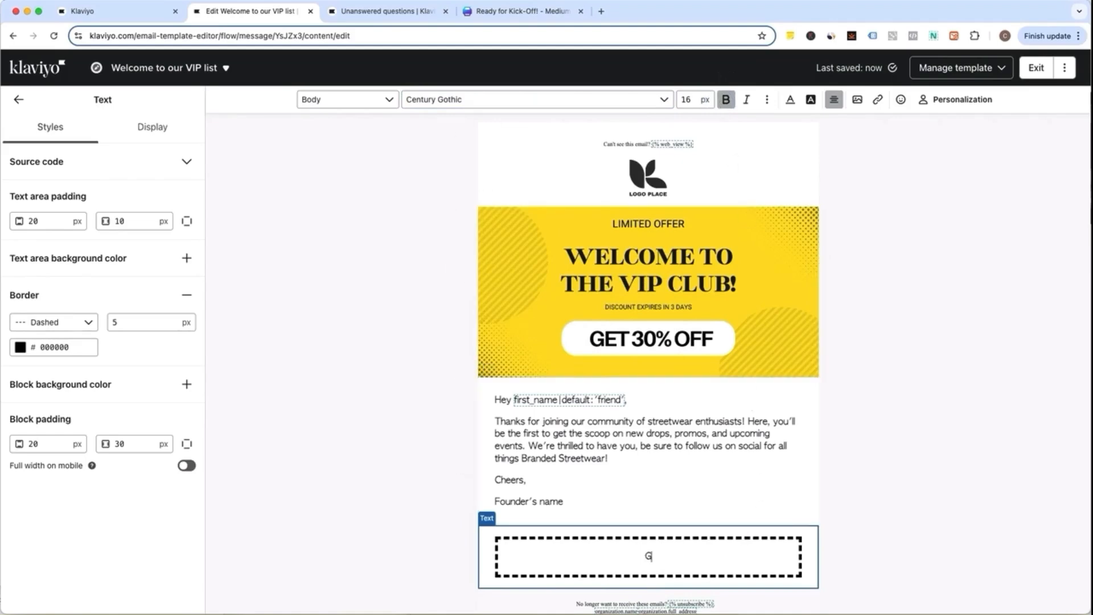
{"action": "type", "text": "et 30% OFF Your First Order"}
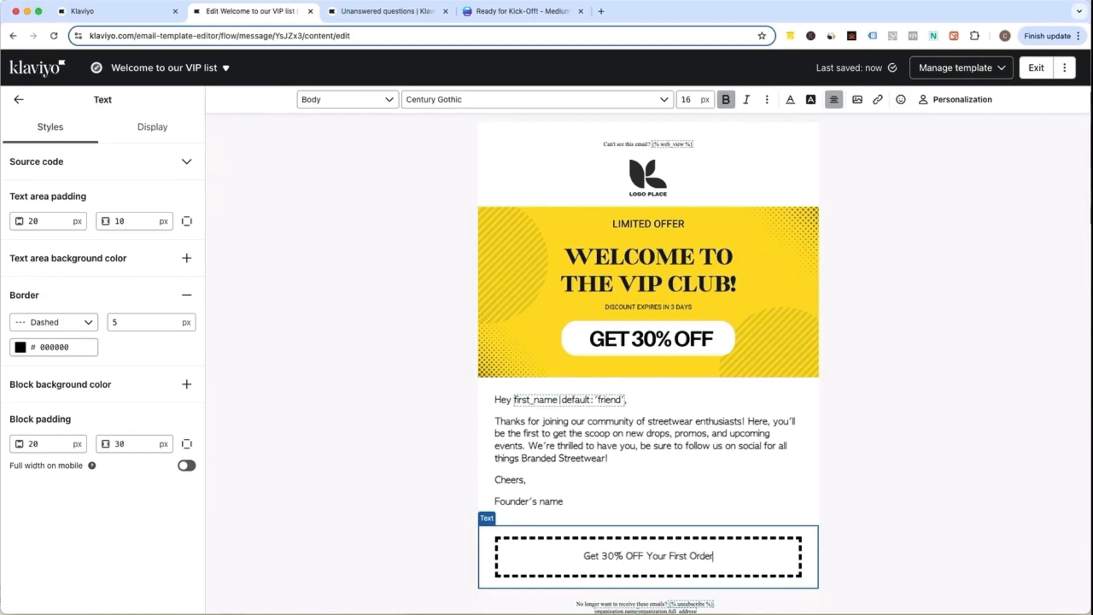
{"action": "key", "text": "Return"}
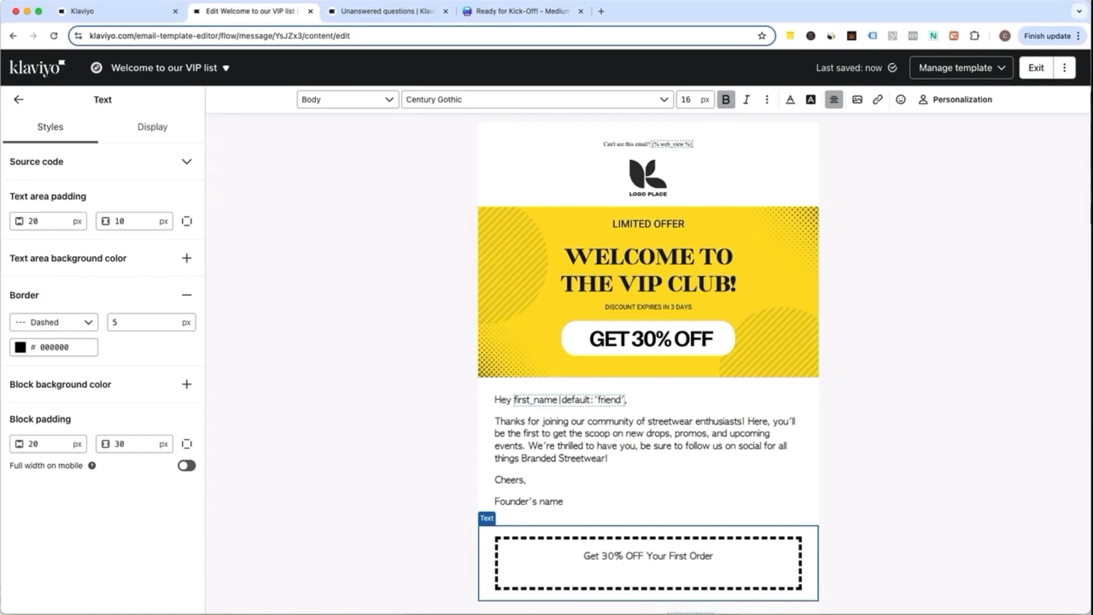
{"action": "type", "text": "Use code: welcome-offer-30"}
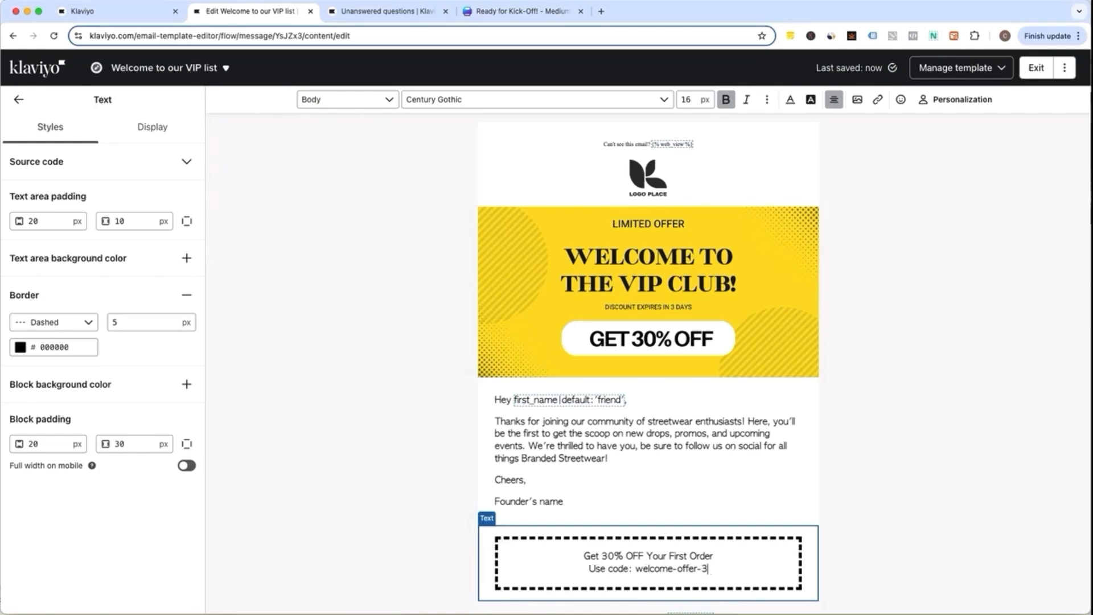
Set the font size of the discount code line in the dashed block to 24 px.
{"action": "left_click", "coordinate": [581, 564], "text": "shift"}
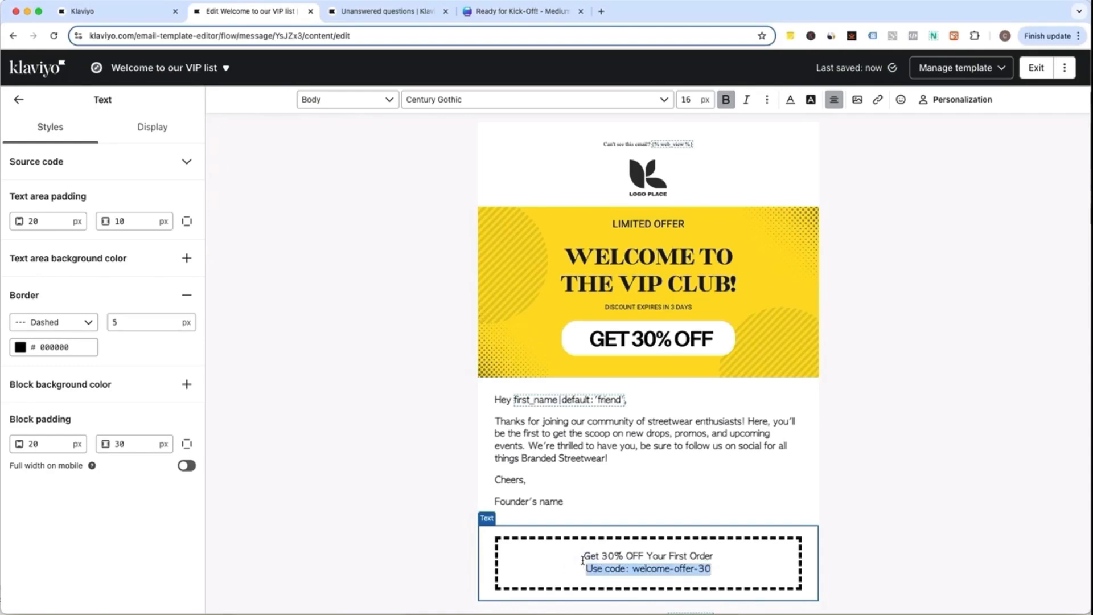
{"action": "left_click", "coordinate": [686, 100]}
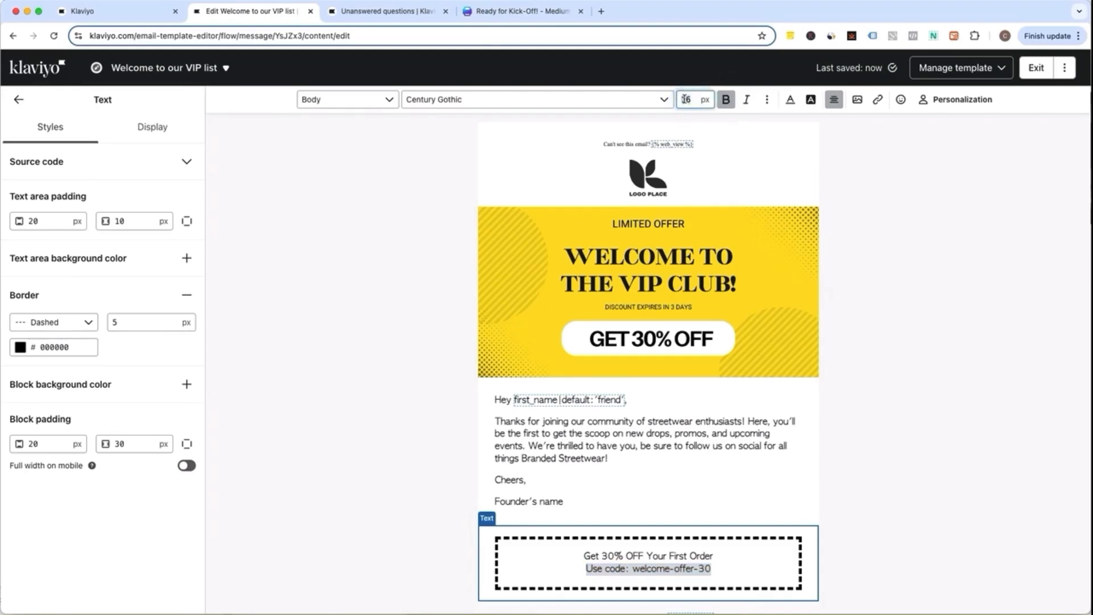
{"action": "type", "text": "24"}
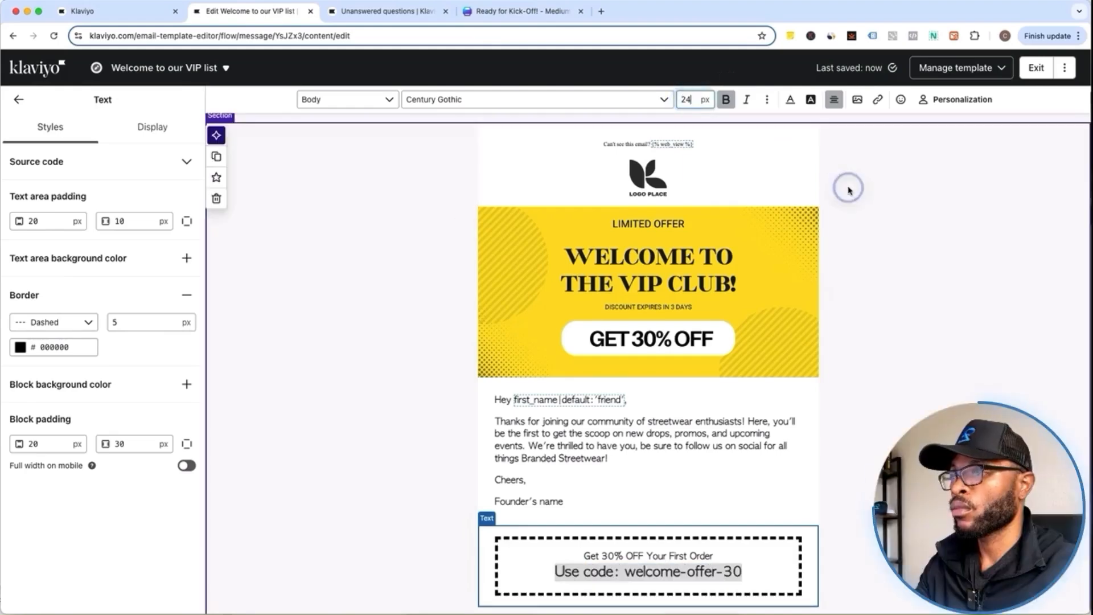
{"action": "left_click", "coordinate": [836, 543]}
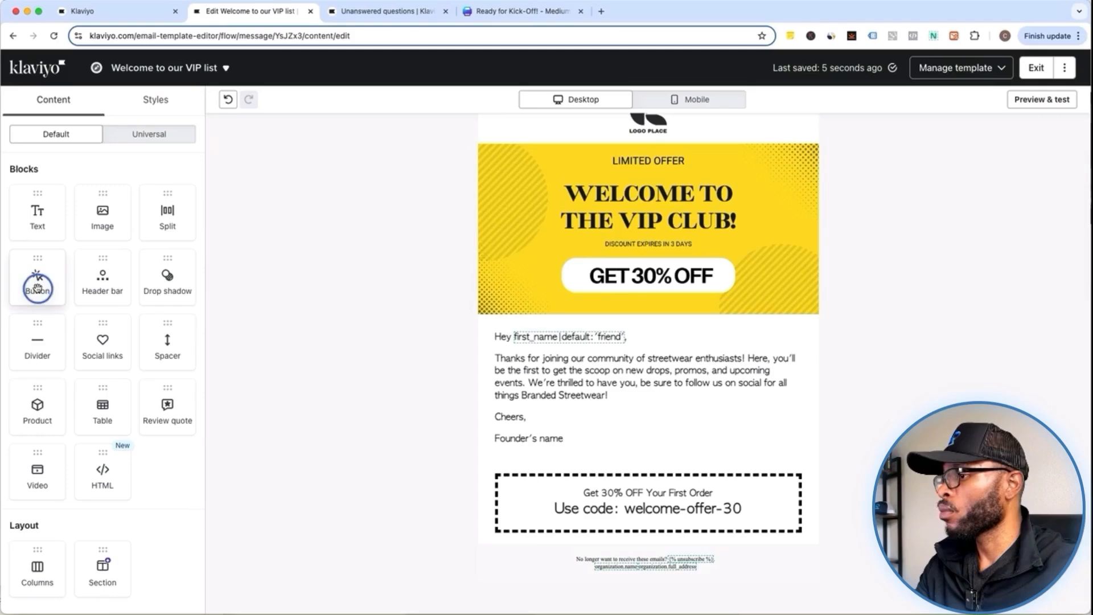
Add a button block directly below the dashed text block and set the button's horizontal padding to 25 px.
{"action": "left_click_drag", "start_coordinate": [37, 284], "coordinate": [533, 511]}
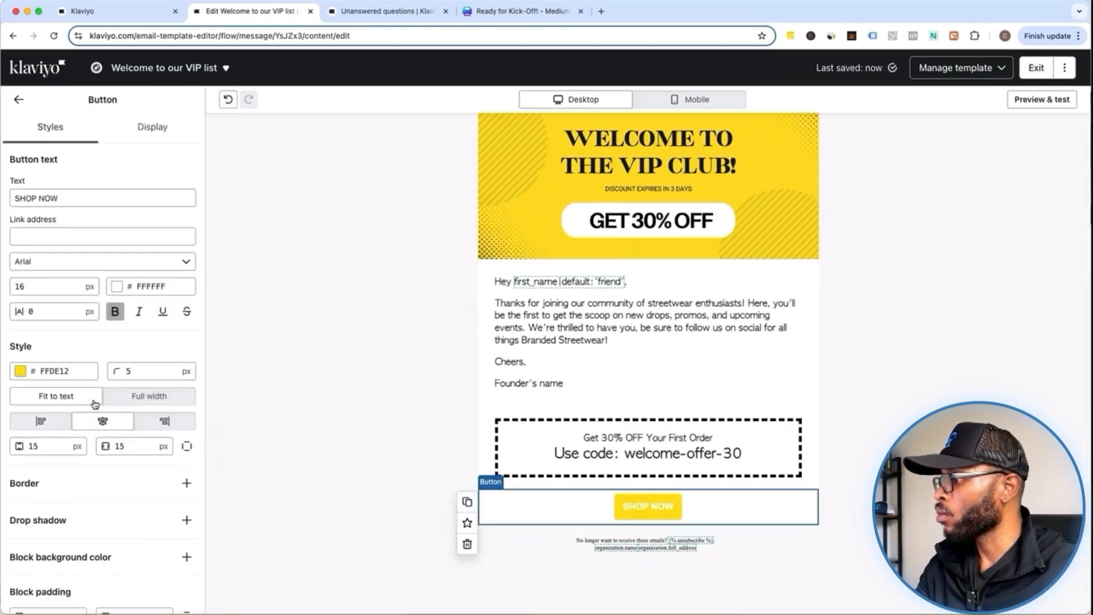
{"action": "left_click", "coordinate": [122, 446]}
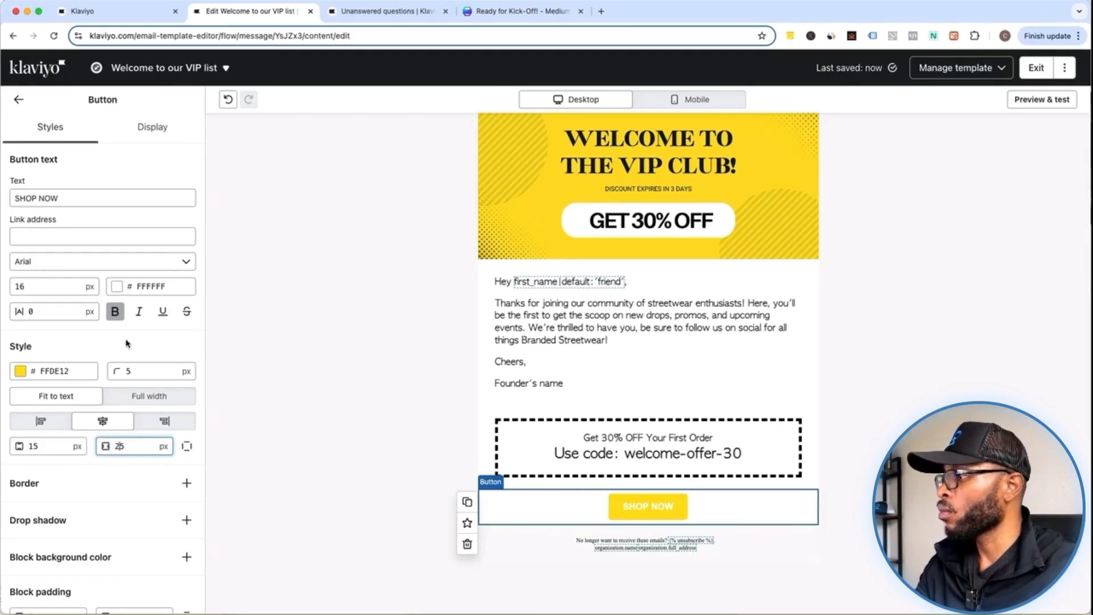
Make the button's text black (000000) and change its label to REDEEM NOW.
{"action": "left_click", "coordinate": [117, 287]}
{"action": "left_click_drag", "start_coordinate": [114, 391], "coordinate": [95, 341]}
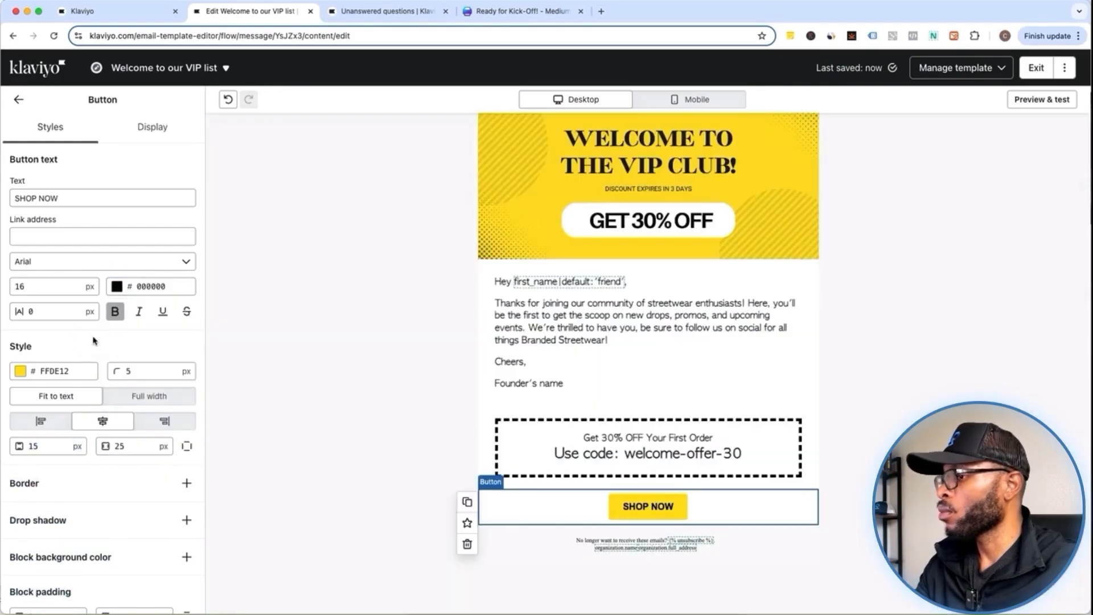
{"action": "left_click", "coordinate": [26, 195]}
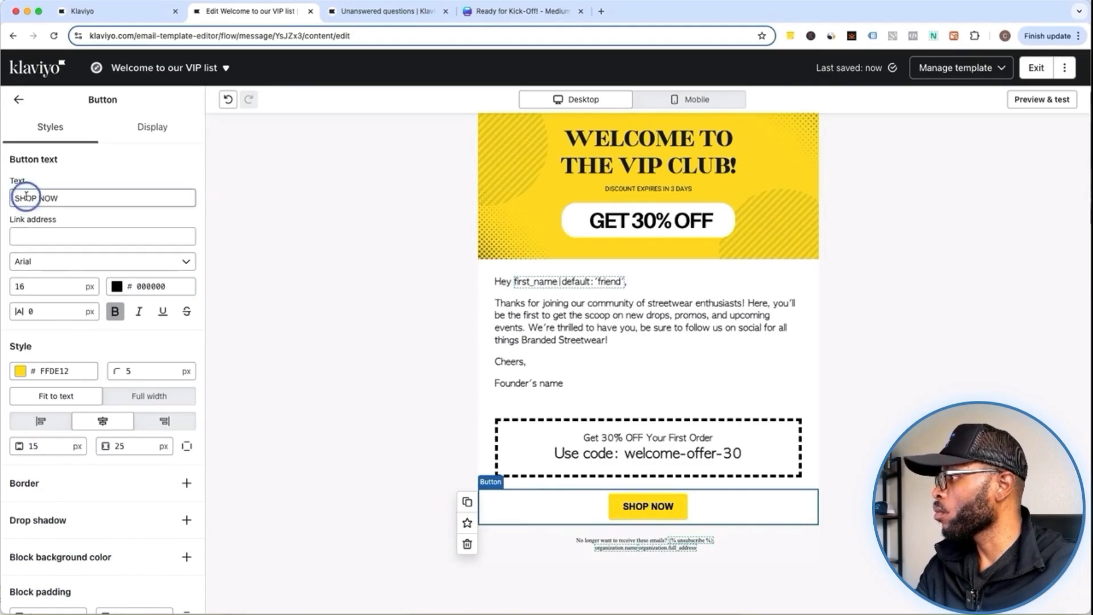
{"action": "type", "text": "REDEEM"}
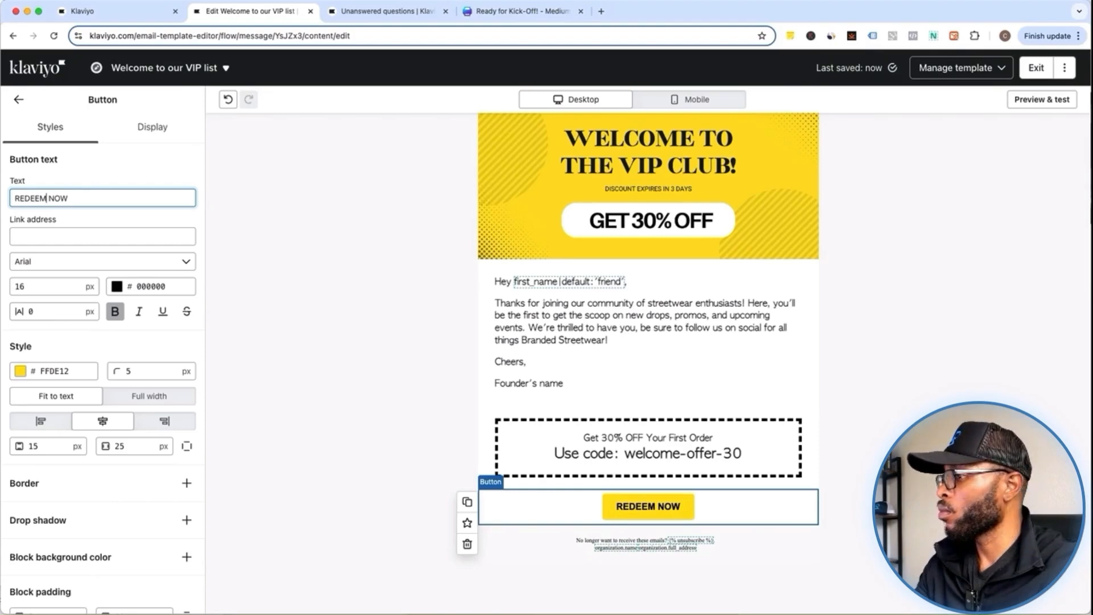
{"action": "left_click", "coordinate": [20, 100]}
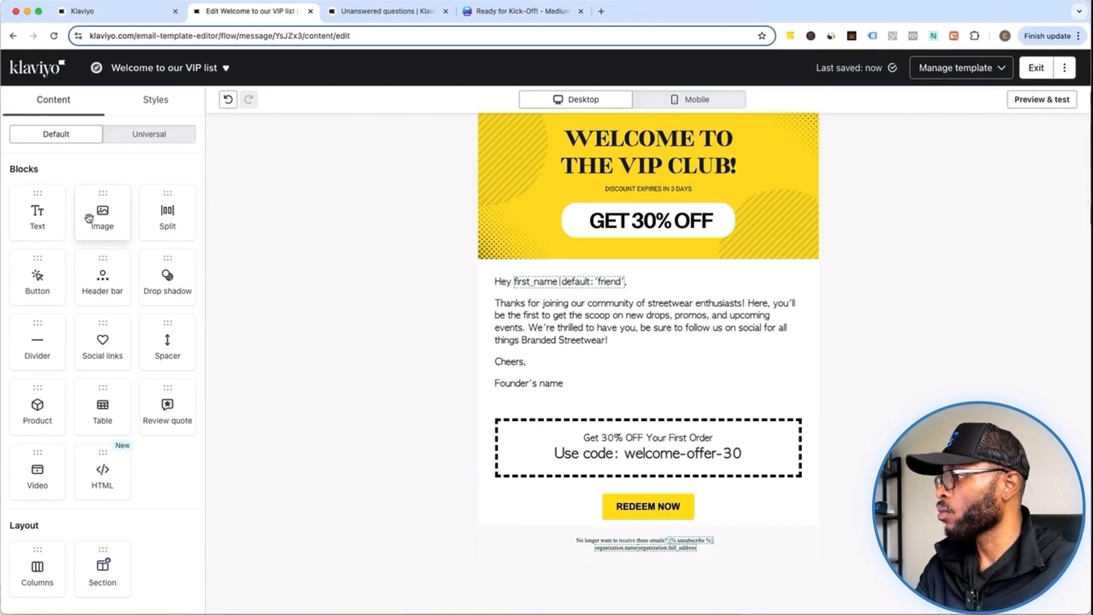
Add an image block below the REDEEM NOW button and fill it with the Follow Us On Social Media Graphic.
{"action": "left_click_drag", "start_coordinate": [89, 218], "coordinate": [501, 495]}
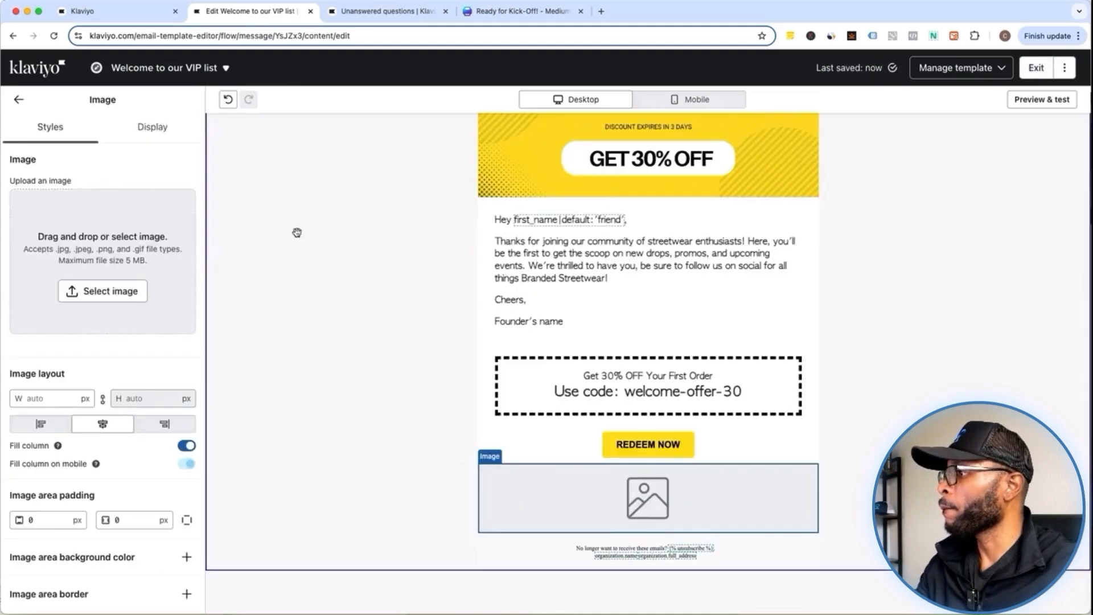
{"action": "left_click", "coordinate": [0, 240]}
{"action": "left_click_drag", "start_coordinate": [0, 239], "coordinate": [88, 260]}
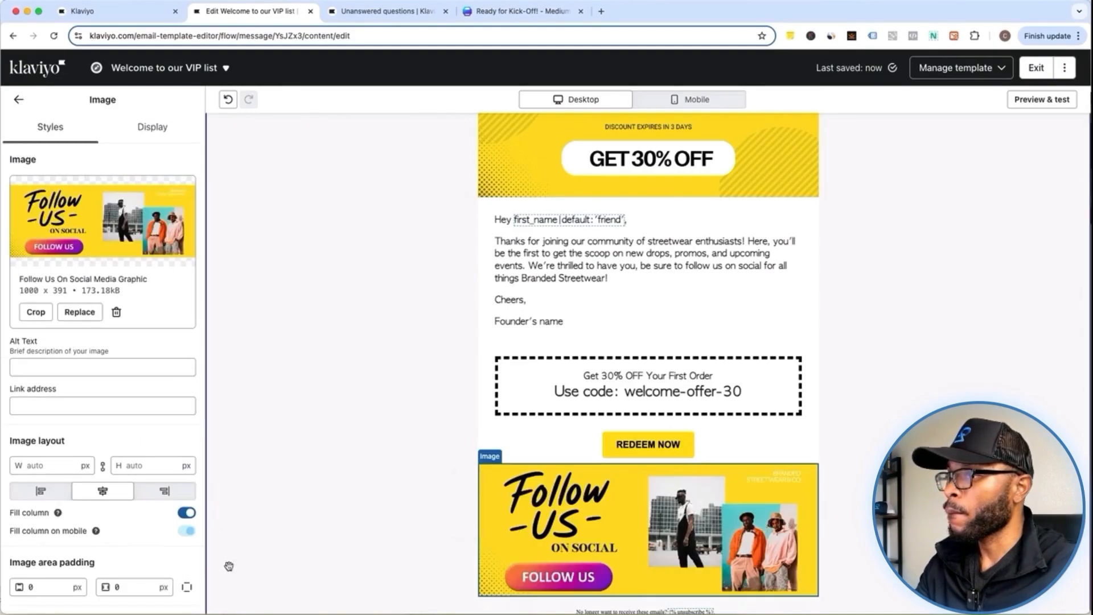
{"action": "left_click", "coordinate": [248, 604]}
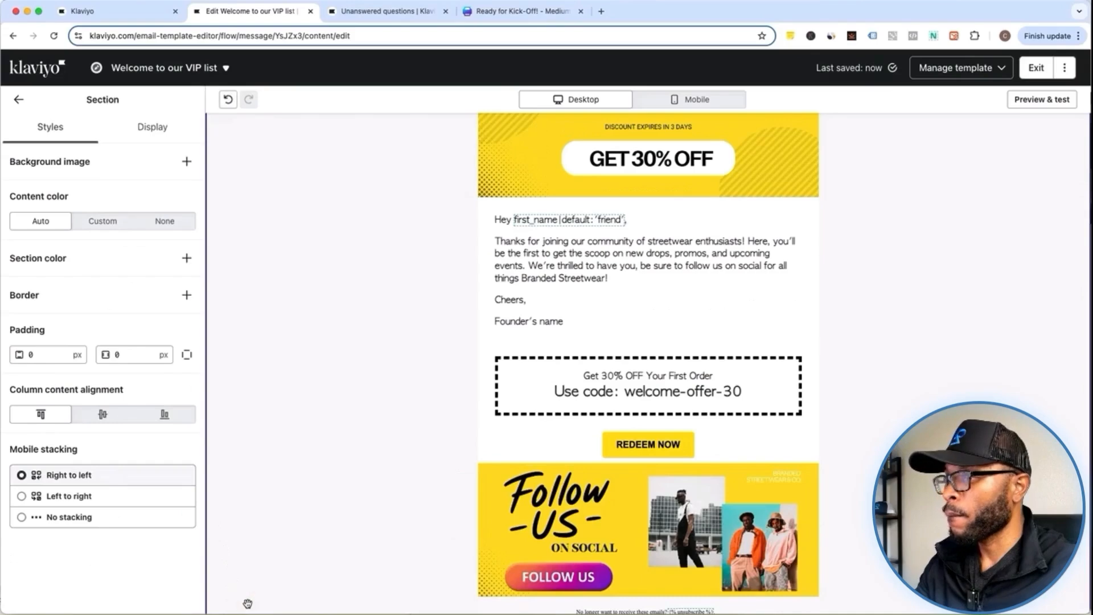
{"action": "left_click", "coordinate": [20, 100]}
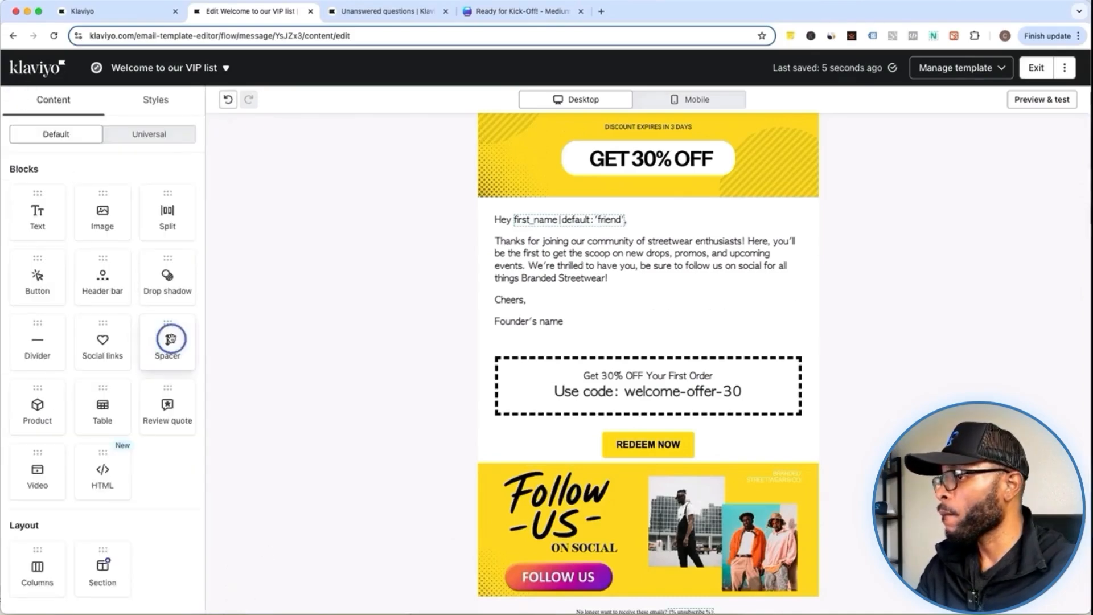
Insert a spacer 40 px high between the REDEEM NOW button and the Follow Us image.
{"action": "left_click_drag", "start_coordinate": [168, 337], "coordinate": [496, 463]}
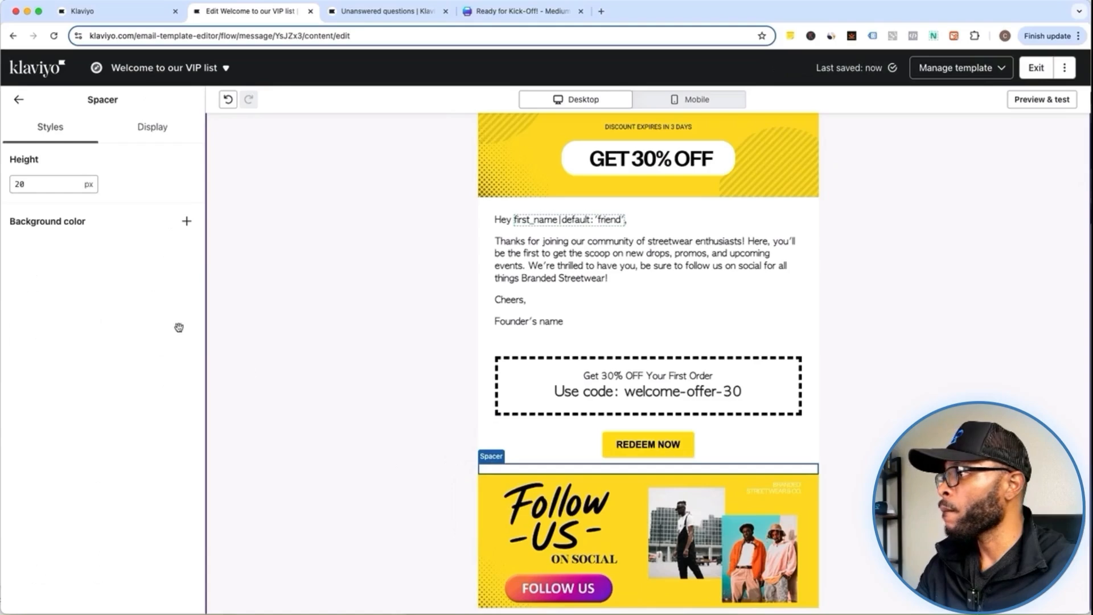
{"action": "left_click", "coordinate": [22, 185]}
{"action": "double_click", "coordinate": [20, 185]}
{"action": "type", "text": "40"}
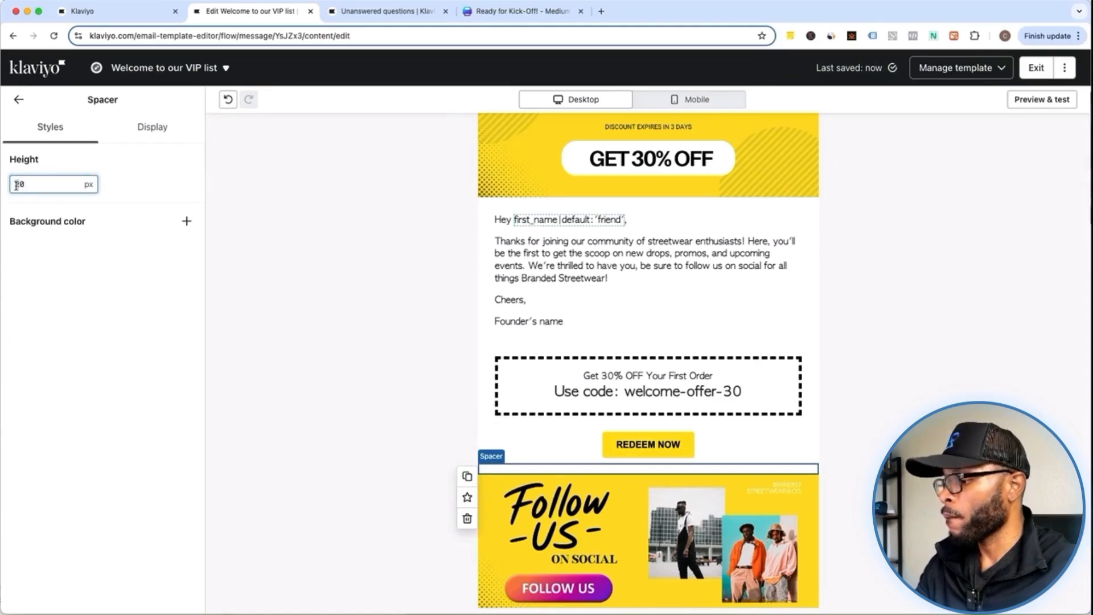
{"action": "left_click", "coordinate": [36, 264]}
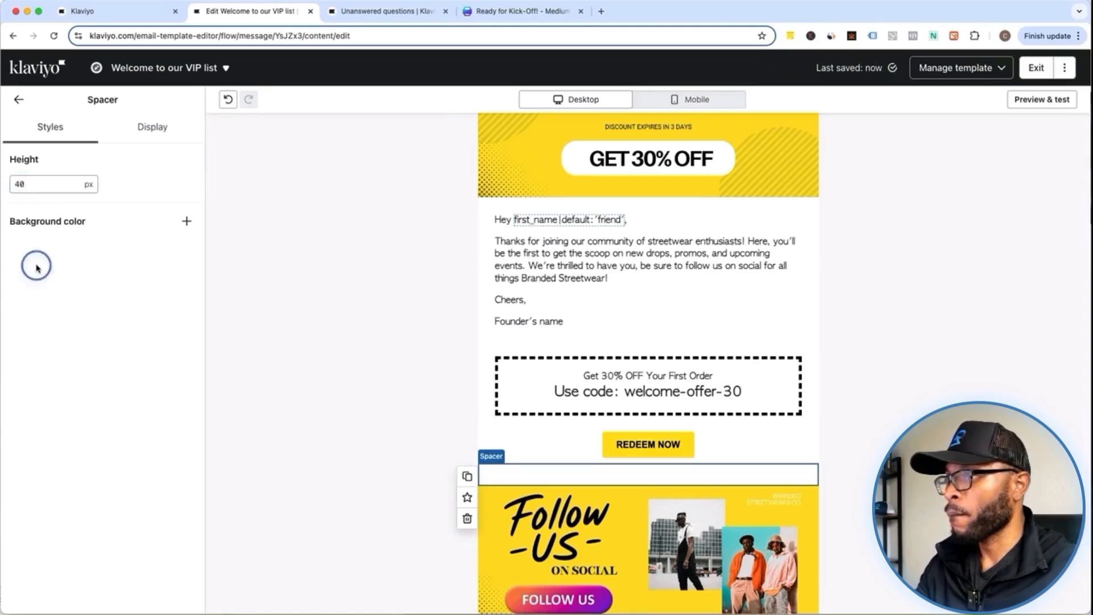
{"action": "left_click", "coordinate": [251, 356]}
Review the layout of the whole VIP welcome email from the logo down to the footer.
{"action": "scroll", "coordinate": [252, 357], "scroll_direction": "up", "scroll_amount": 3}
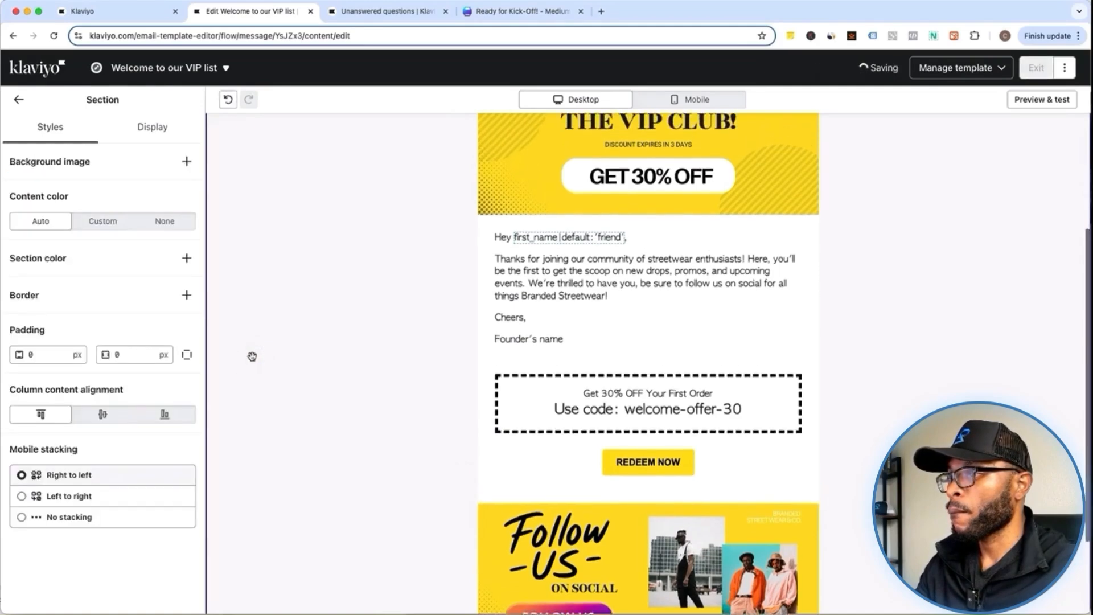
{"action": "scroll", "coordinate": [252, 356], "scroll_direction": "up", "scroll_amount": 2}
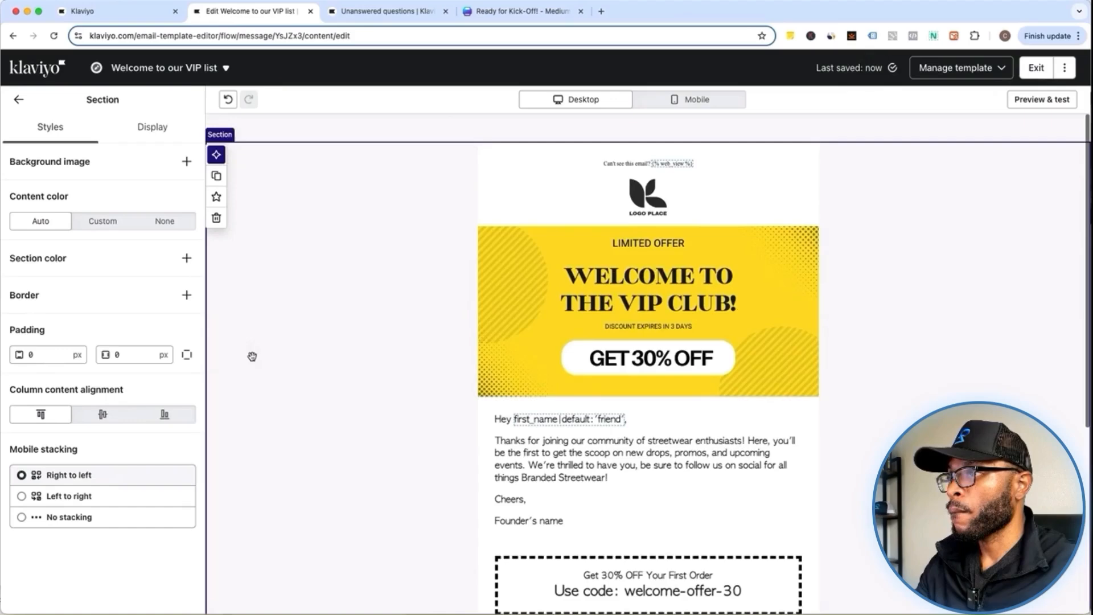
{"action": "scroll", "coordinate": [253, 356], "scroll_direction": "down", "scroll_amount": 2}
{"action": "scroll", "coordinate": [252, 356], "scroll_direction": "down", "scroll_amount": 5}
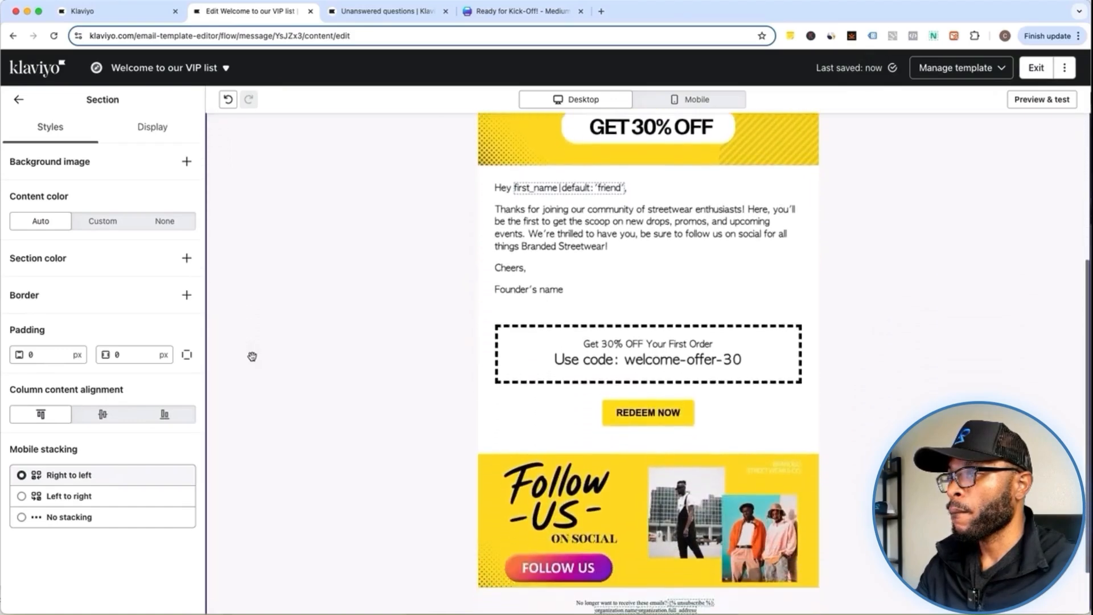
{"action": "scroll", "coordinate": [252, 357], "scroll_direction": "up", "scroll_amount": 5}
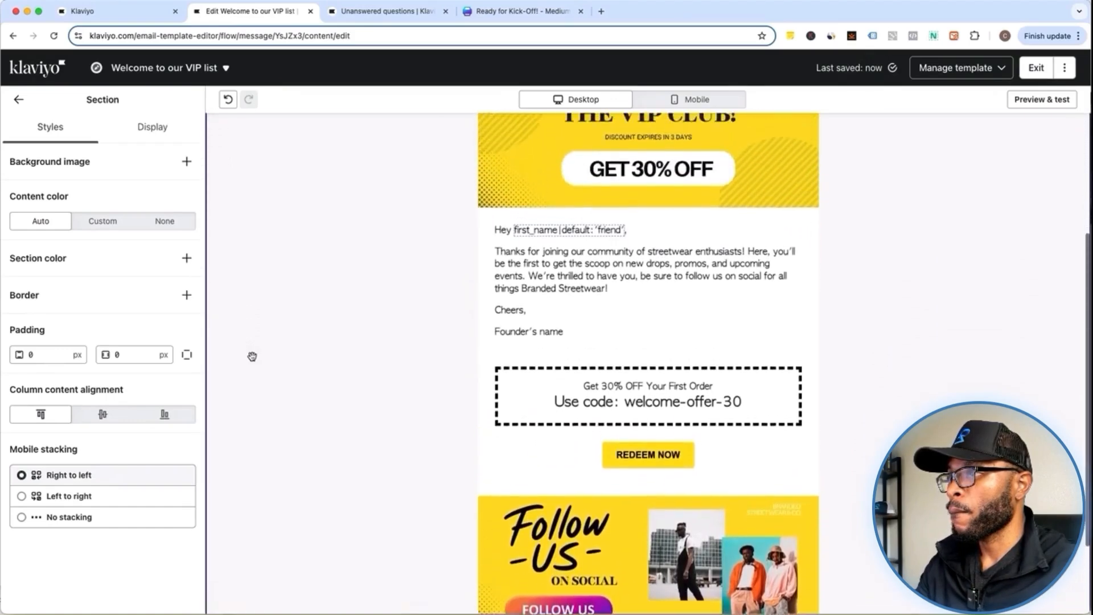
{"action": "scroll", "coordinate": [252, 356], "scroll_direction": "up", "scroll_amount": 3}
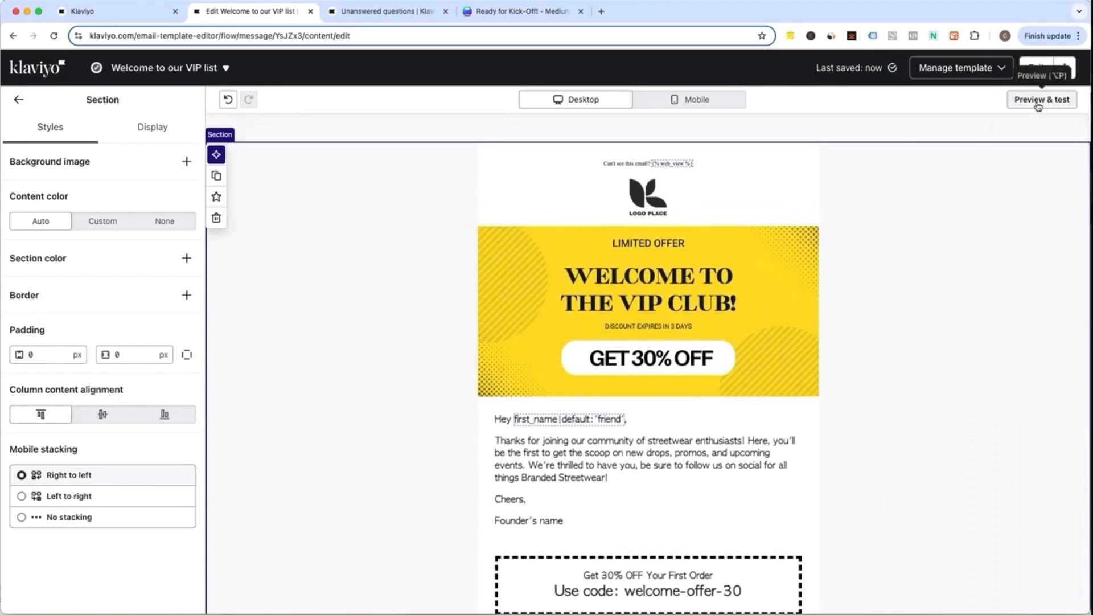
Check the VIP welcome email from logo to footer in the mobile layout and exit to the flow.
{"action": "left_click", "coordinate": [680, 99]}
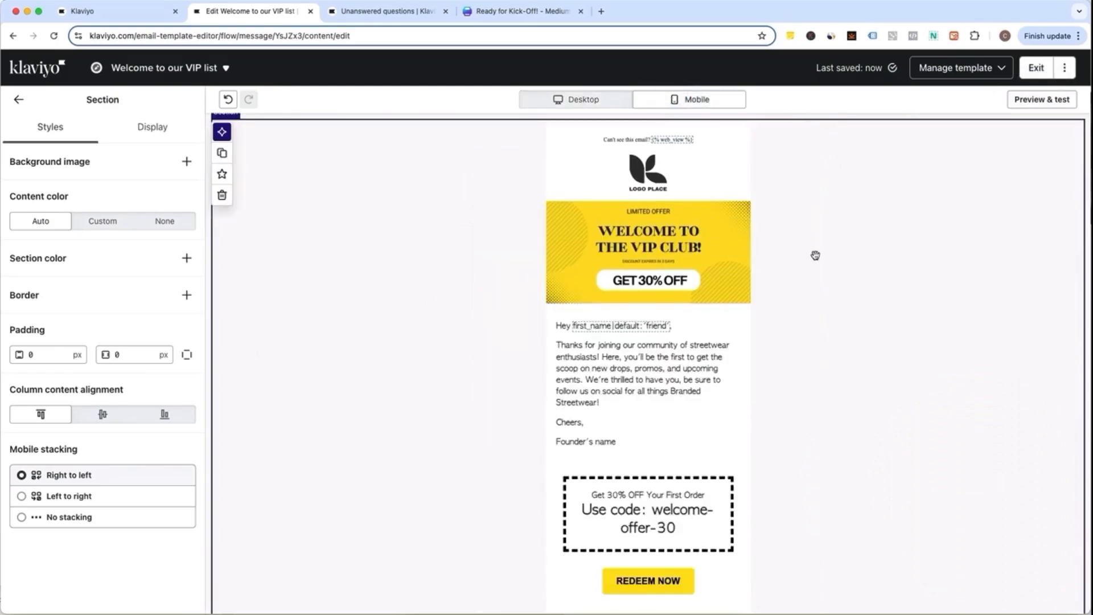
{"action": "scroll", "coordinate": [815, 255], "scroll_direction": "down", "scroll_amount": 3}
{"action": "scroll", "coordinate": [815, 255], "scroll_direction": "down", "scroll_amount": 3}
{"action": "scroll", "coordinate": [815, 254], "scroll_direction": "up", "scroll_amount": 4}
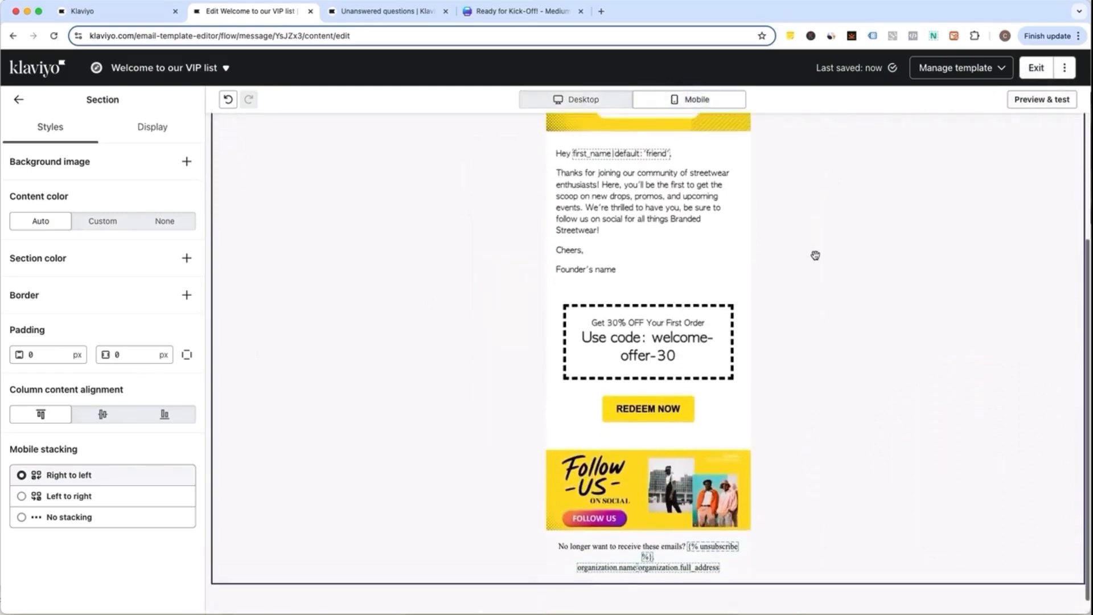
{"action": "scroll", "coordinate": [816, 254], "scroll_direction": "up", "scroll_amount": 2}
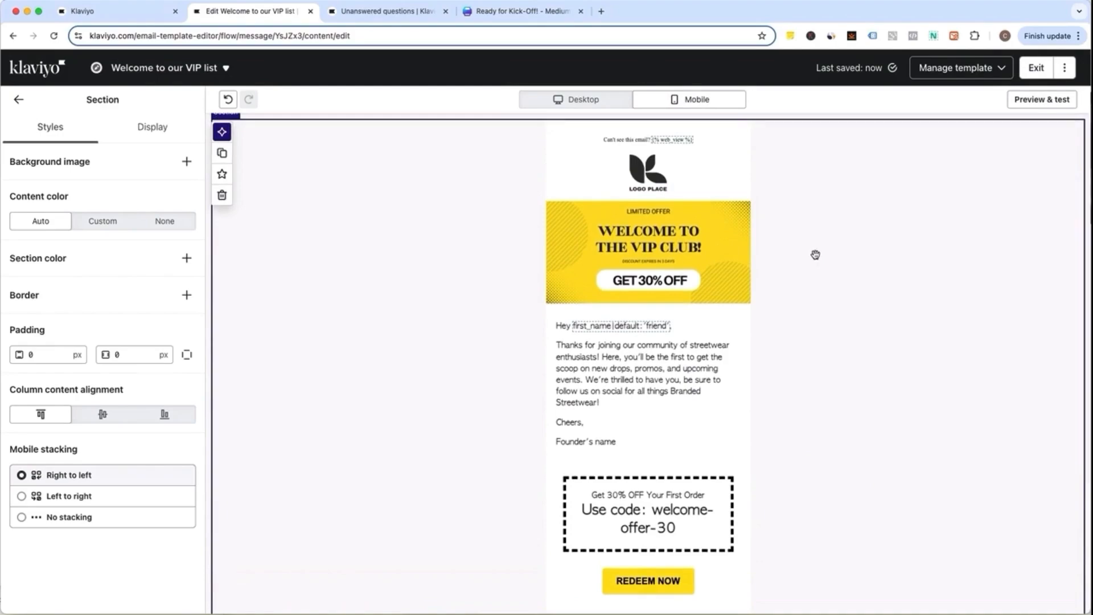
{"action": "left_click", "coordinate": [1037, 67]}
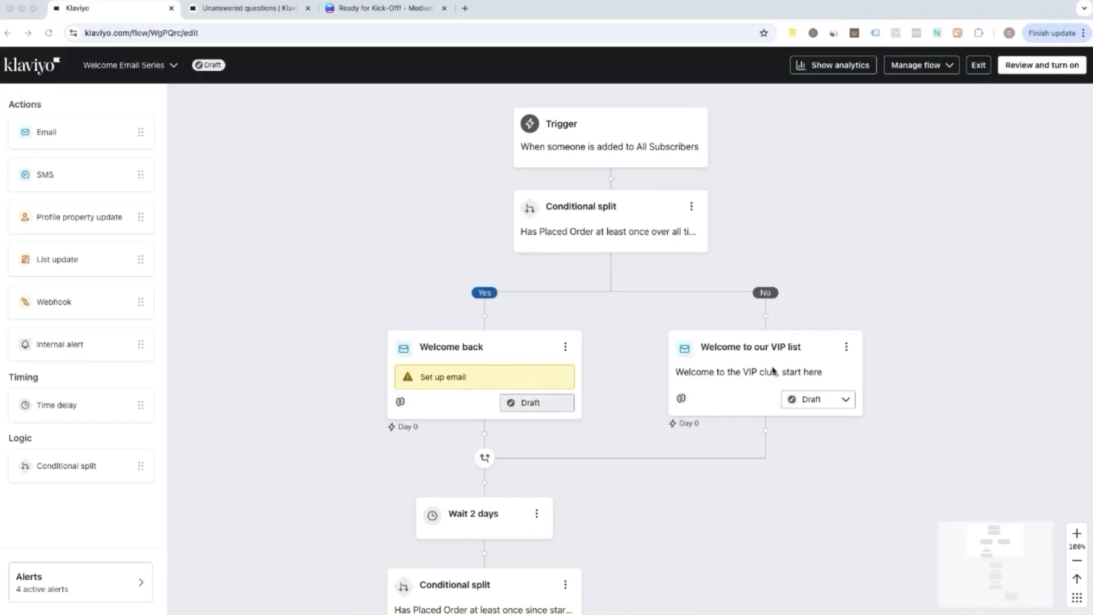
Give the VIP list email the subject "Welcome to the VIP club, start here" and preview text "Hey there, we're so happy you joined our community!" and save.
{"action": "left_click", "coordinate": [773, 370]}
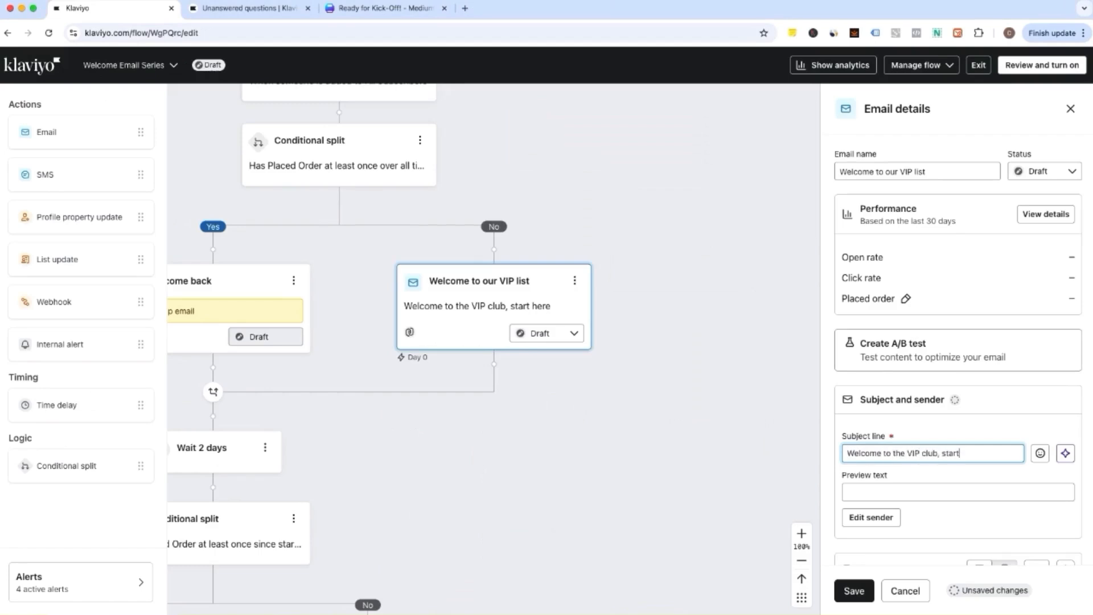
{"action": "key", "text": "Tab"}
{"action": "key", "text": "Tab"}
{"action": "key", "text": "Tab"}
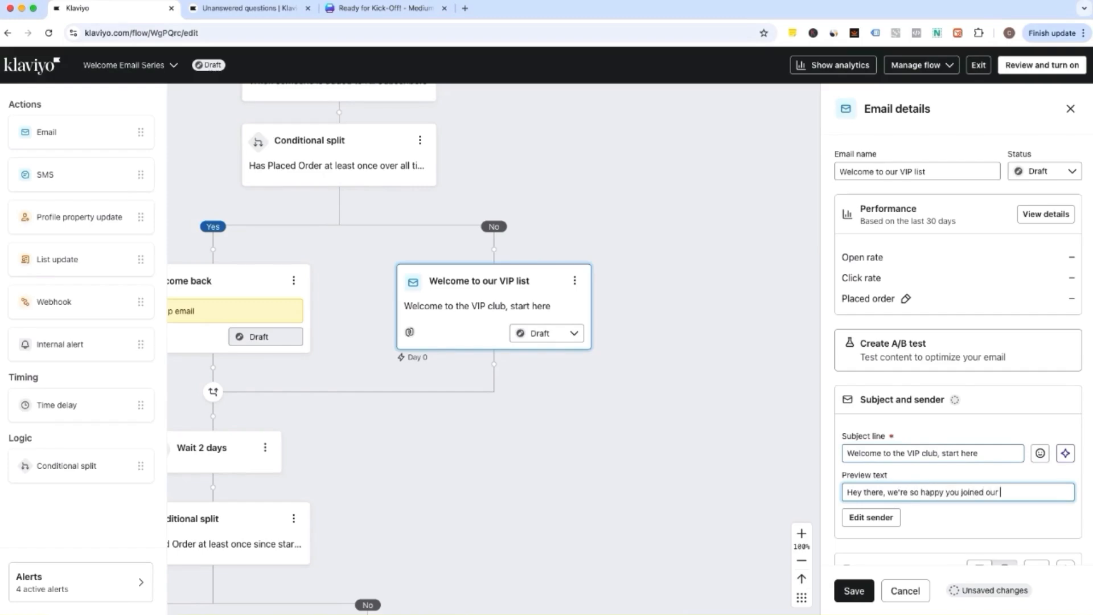
{"action": "type", "text": "community!"}
{"action": "left_click", "coordinate": [861, 592]}
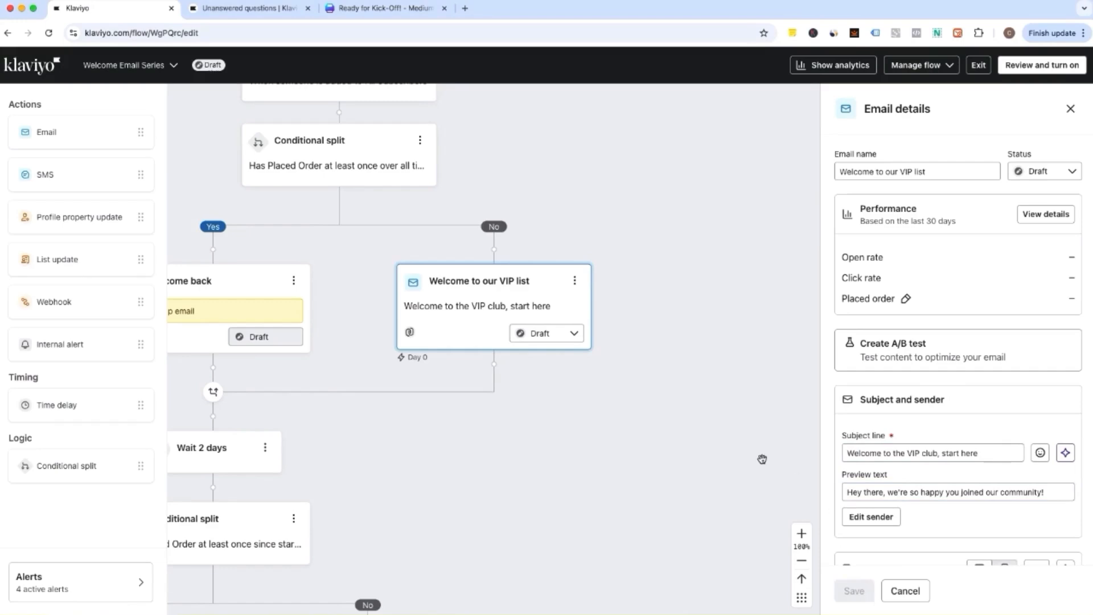
Save the VIP list email's content as a reusable template named "Welcome series template 1".
{"action": "scroll", "coordinate": [980, 393], "scroll_direction": "down", "scroll_amount": 1}
{"action": "scroll", "coordinate": [980, 393], "scroll_direction": "down", "scroll_amount": 4}
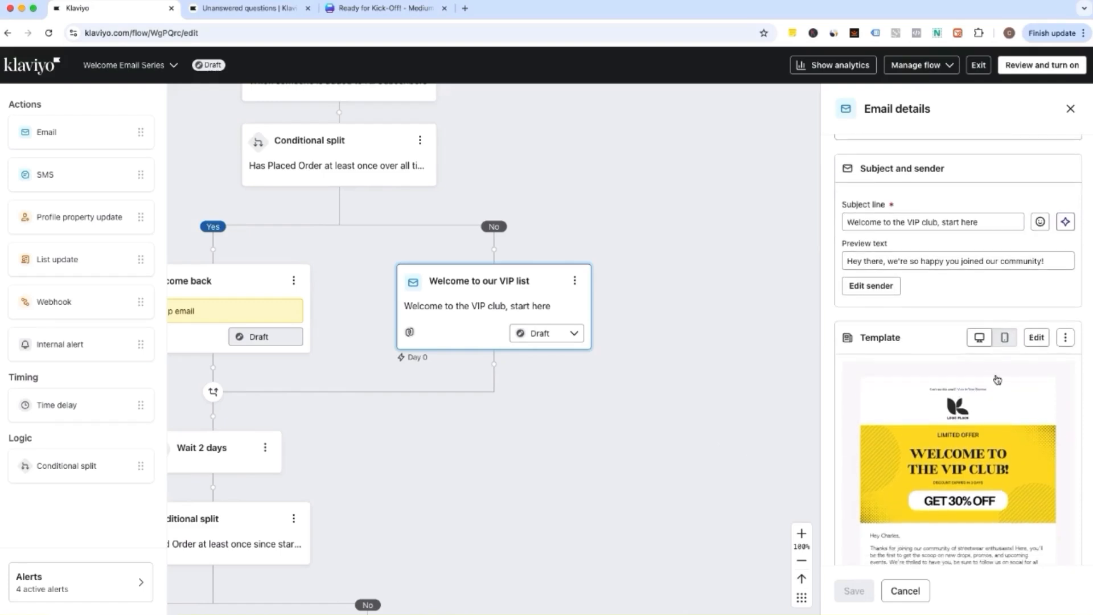
{"action": "left_click", "coordinate": [1067, 339]}
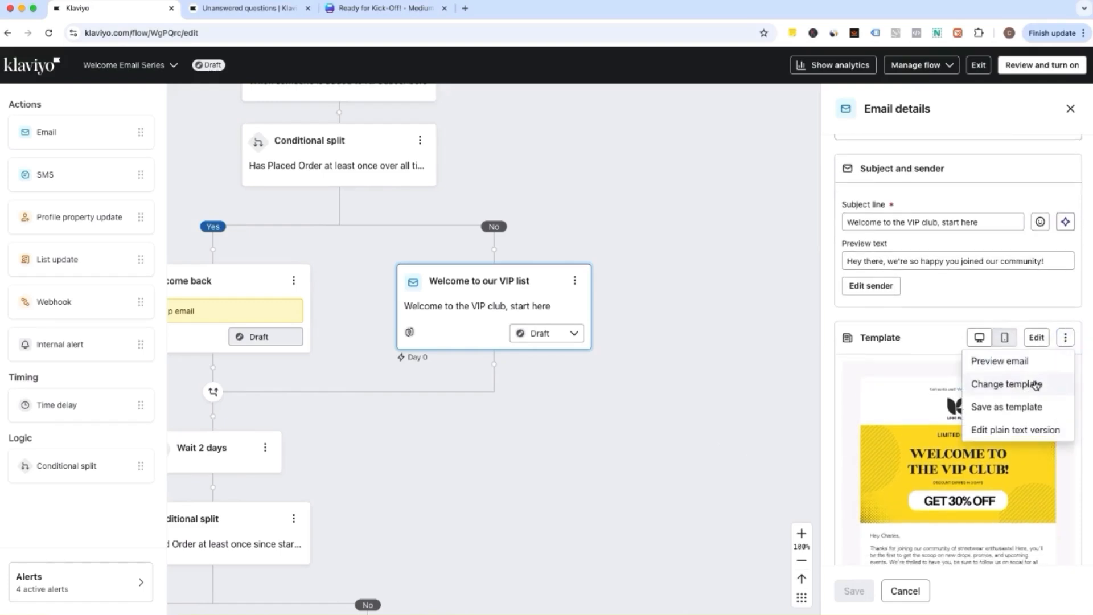
{"action": "left_click", "coordinate": [1028, 408]}
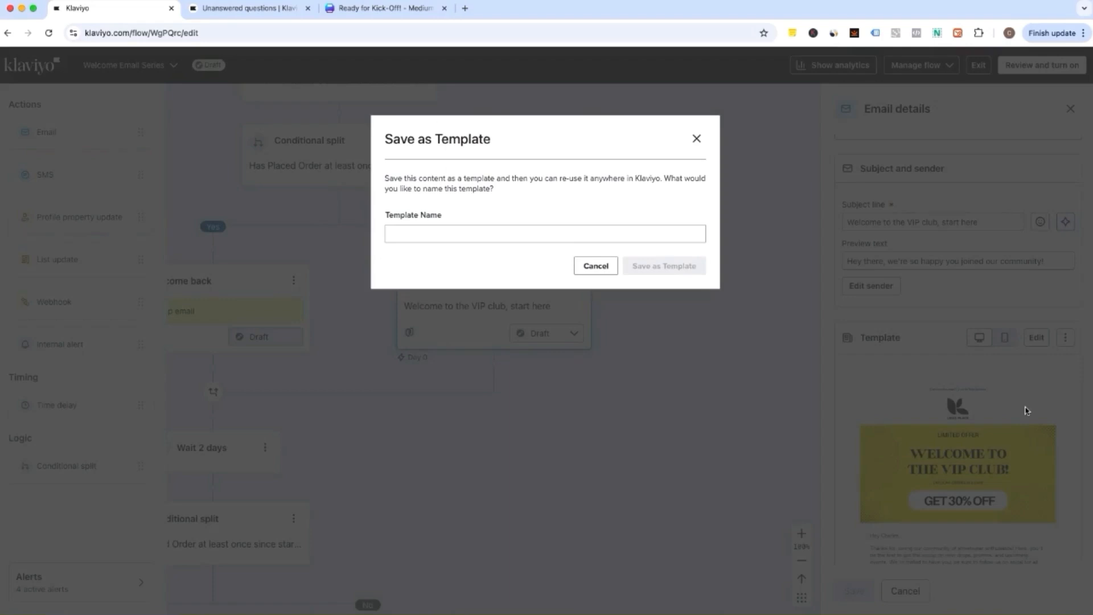
{"action": "left_click", "coordinate": [672, 234]}
{"action": "type", "text": "We"}
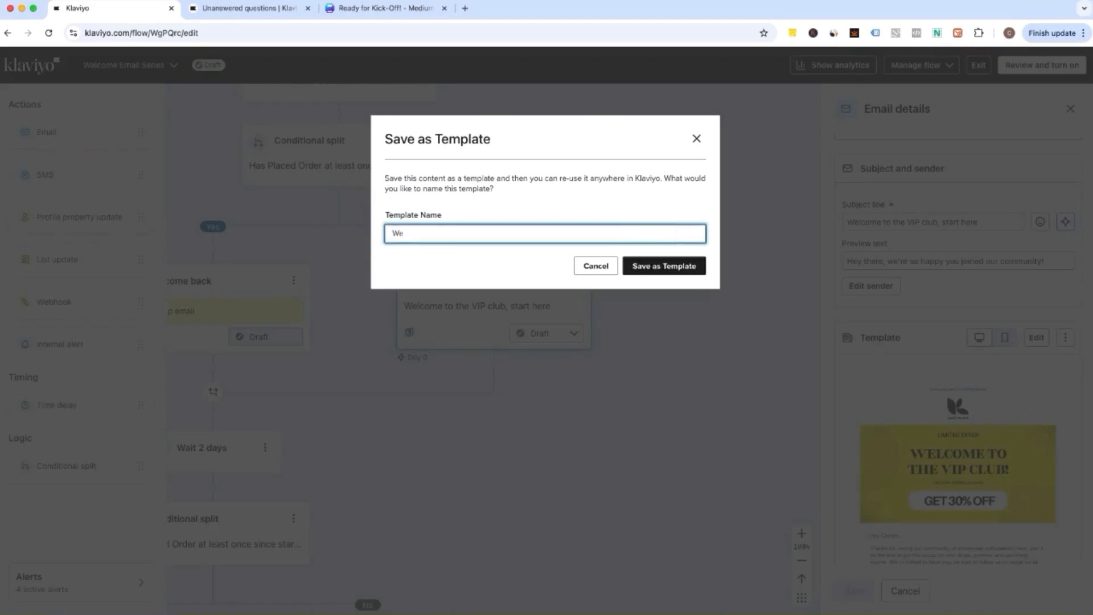
{"action": "type", "text": "lcome series template 1"}
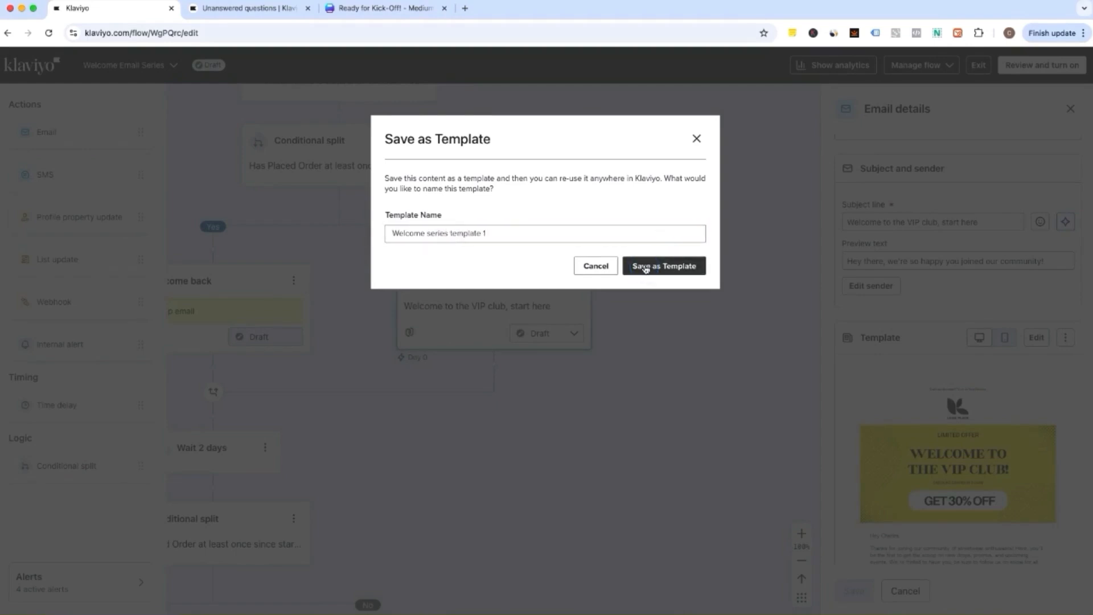
{"action": "left_click", "coordinate": [642, 265]}
Set the Welcome back email's subject line to "Welcome back! How's it going?" followed by a grinning-face emoji.
{"action": "left_click", "coordinate": [317, 356]}
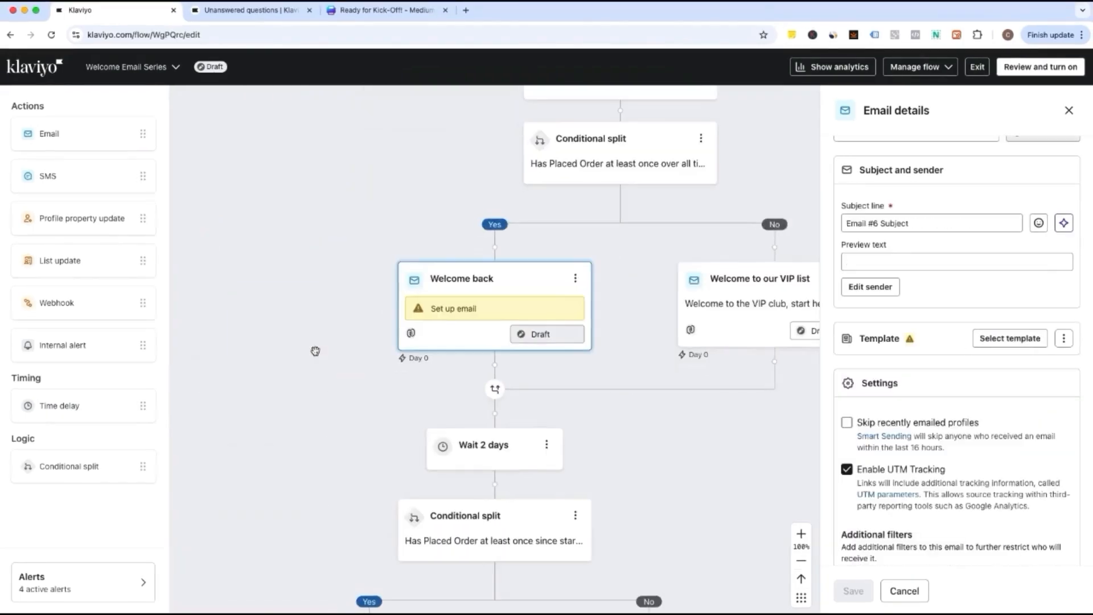
{"action": "left_click", "coordinate": [878, 223]}
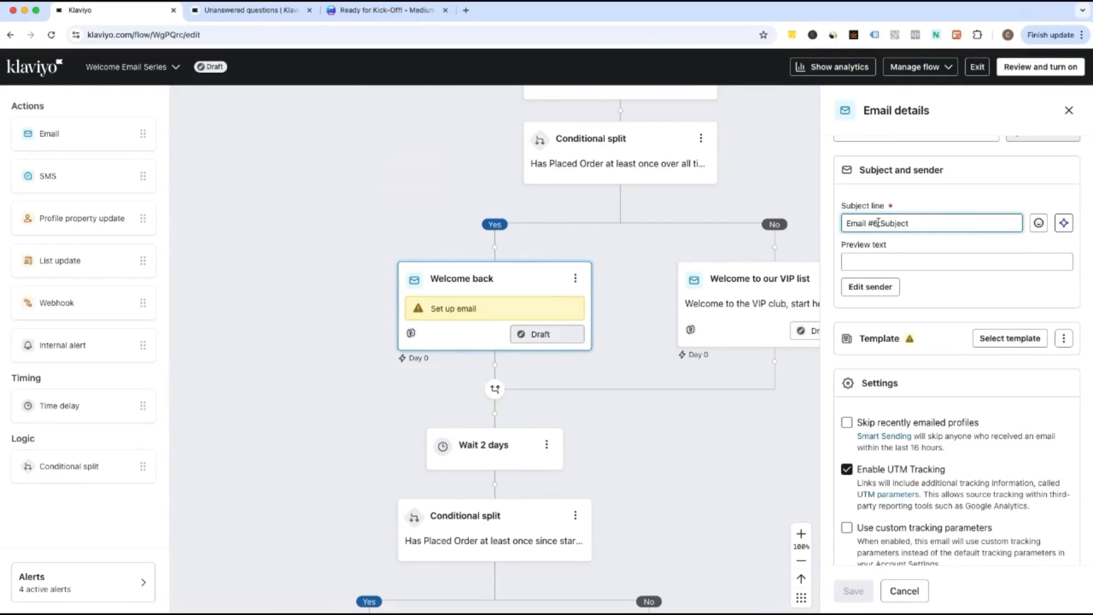
{"action": "triple_click", "coordinate": [878, 223]}
{"action": "key", "text": "BackSpace"}
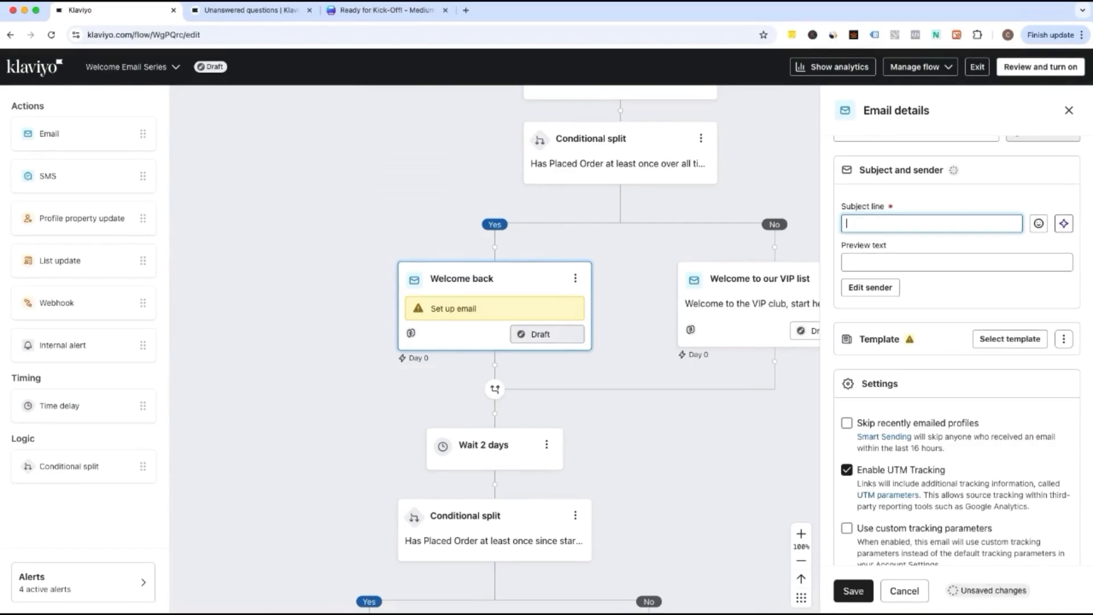
{"action": "type", "text": "Welcome back! How's it going?"}
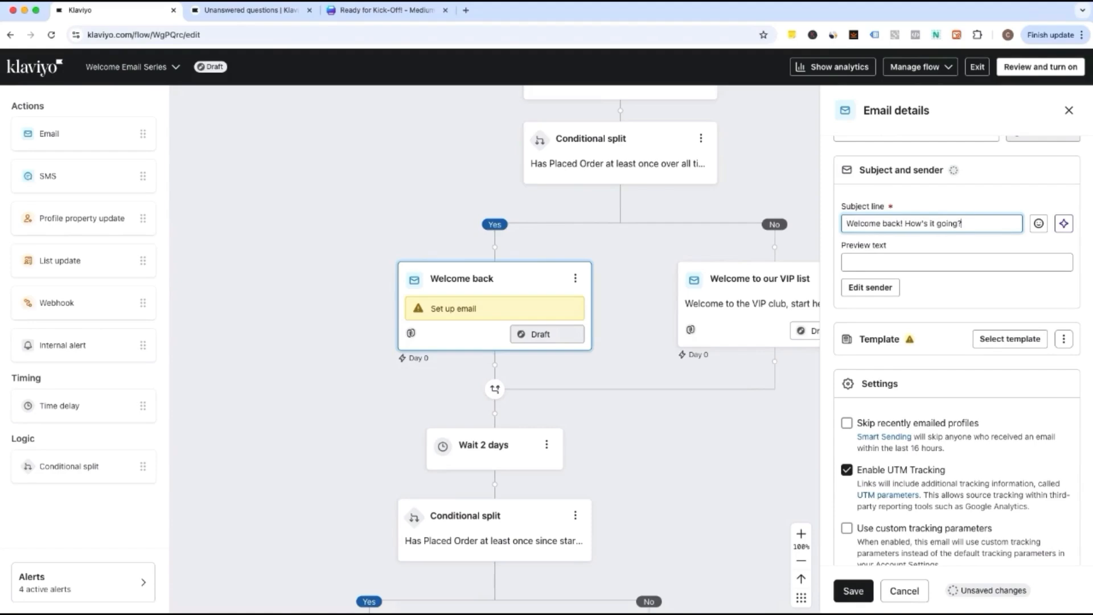
{"action": "left_click", "coordinate": [1040, 225]}
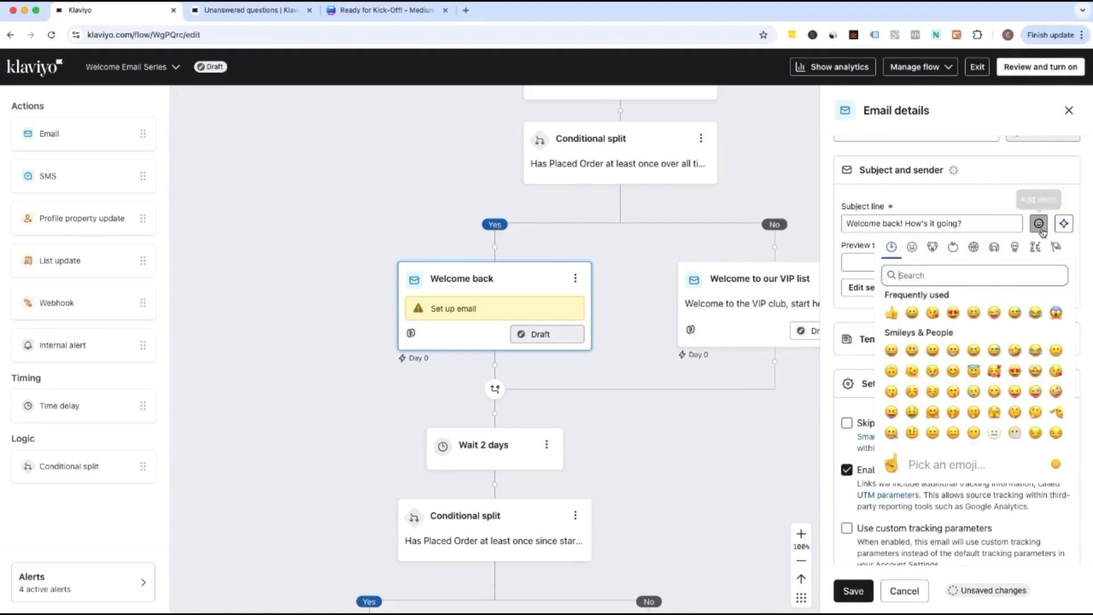
{"action": "left_click", "coordinate": [912, 312]}
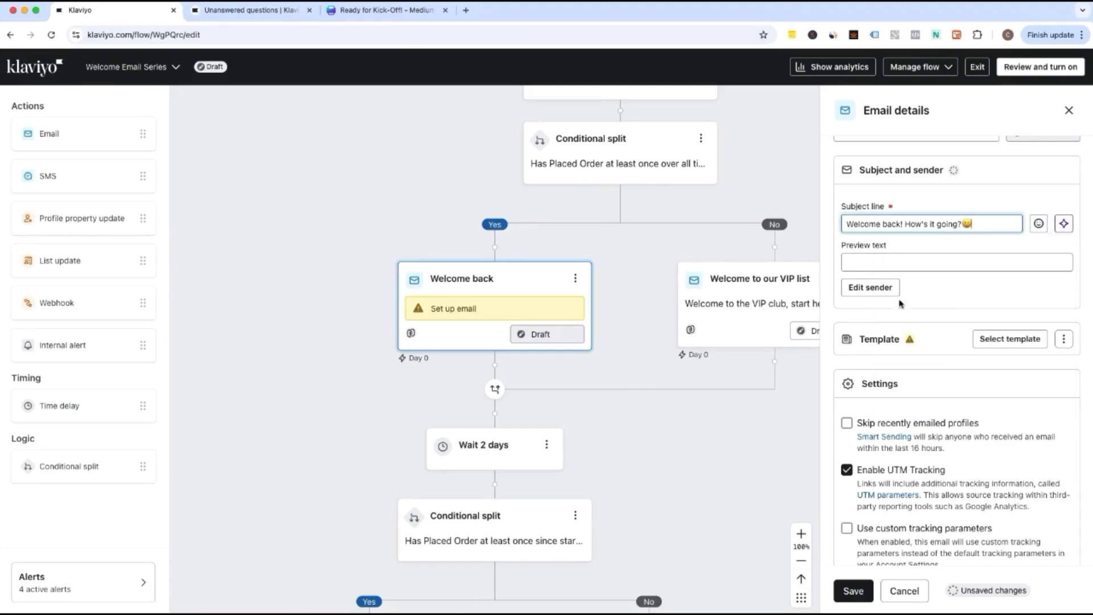
Set the Welcome back email's preview text to "We're happy to have you in our community! Welcome back to Brand name" and save.
{"action": "left_click", "coordinate": [890, 264]}
{"action": "type", "text": "We're so happy to have you in our community! Welcome back to Brand name"}
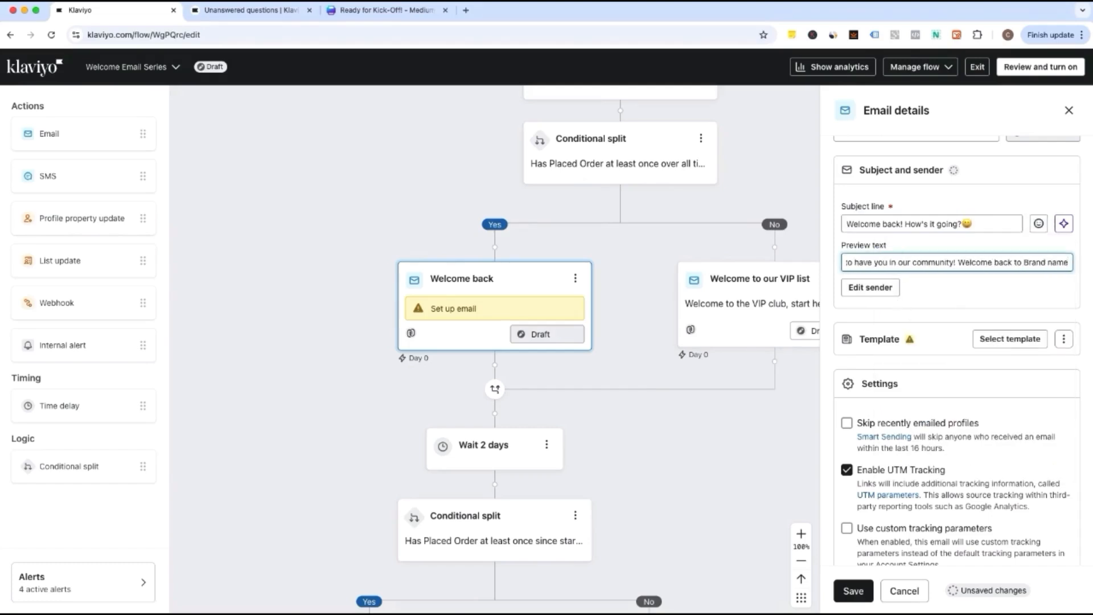
{"action": "left_click", "coordinate": [845, 596]}
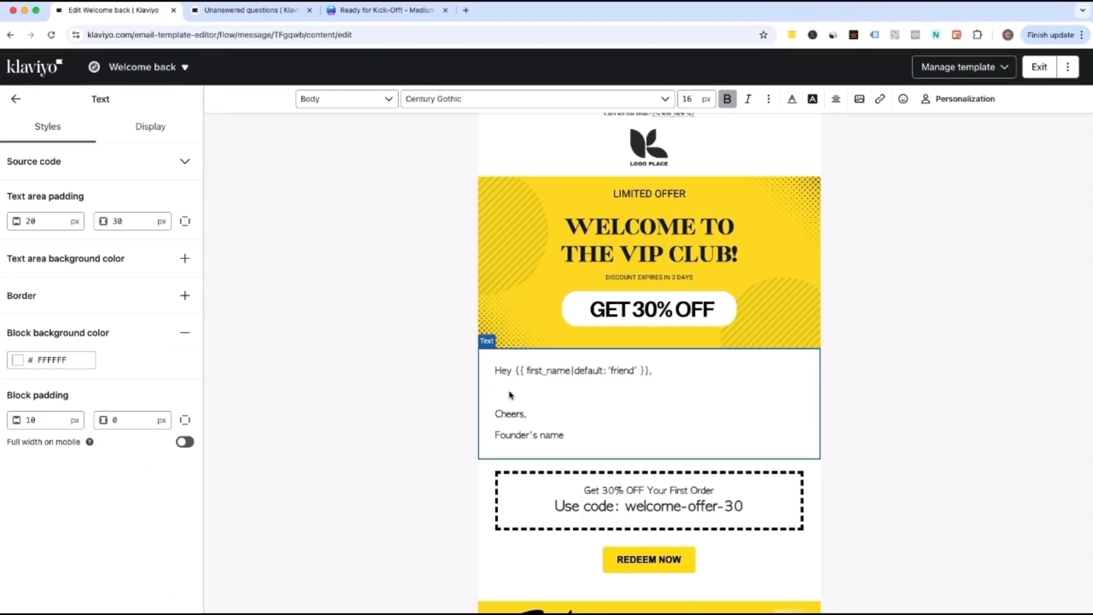
Write a paragraph above "Cheers," welcoming the loyal customer to the VIP list with a 30% off voucher for the next order.
{"action": "type", "text": "Welcome to our VIP list! And thanks for being a loyal customer. You're in for something special. As promised here's your 30% off voucher, good on your next order. Thanks for joining our community of kicks enthusiasts"}
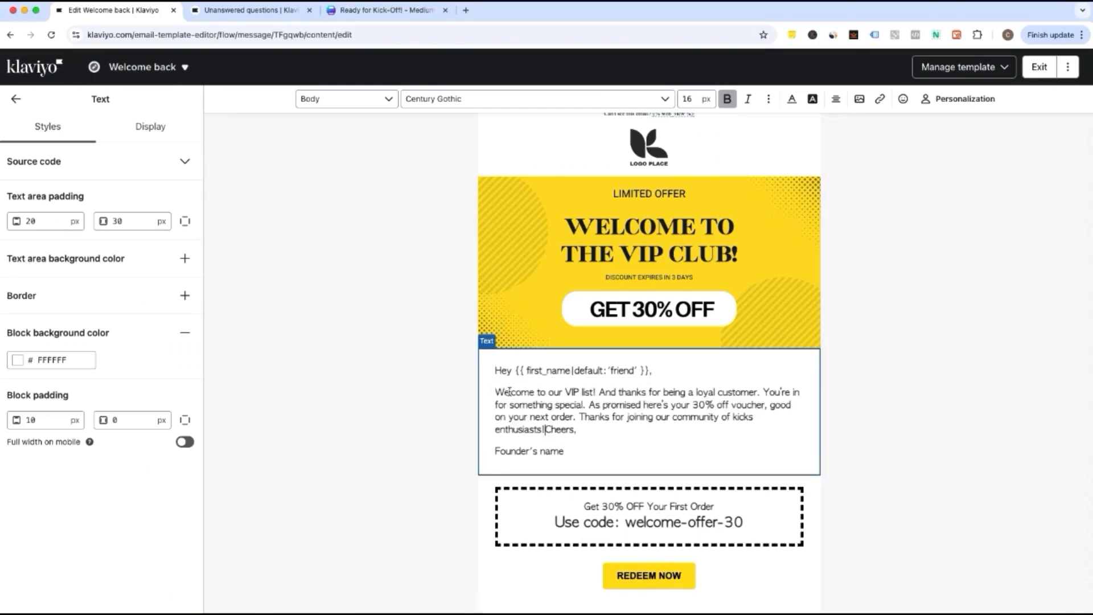
{"action": "key", "text": "Return"}
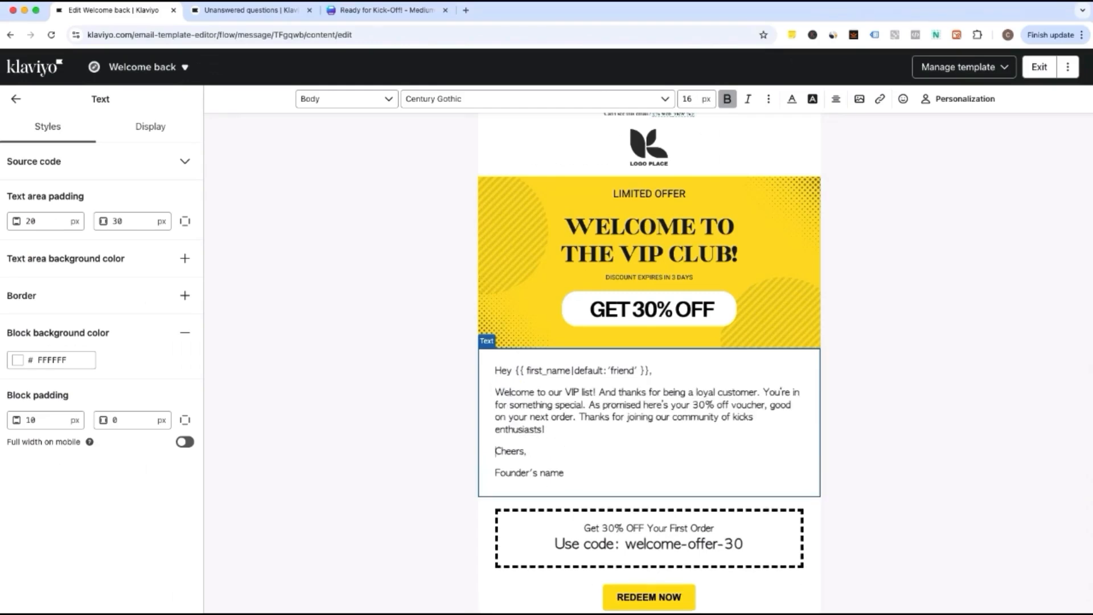
Change the label of the Welcome back email's redeem button to REDEEM YOUR DISCOUNT.
{"action": "scroll", "coordinate": [445, 457], "scroll_direction": "down", "scroll_amount": 2}
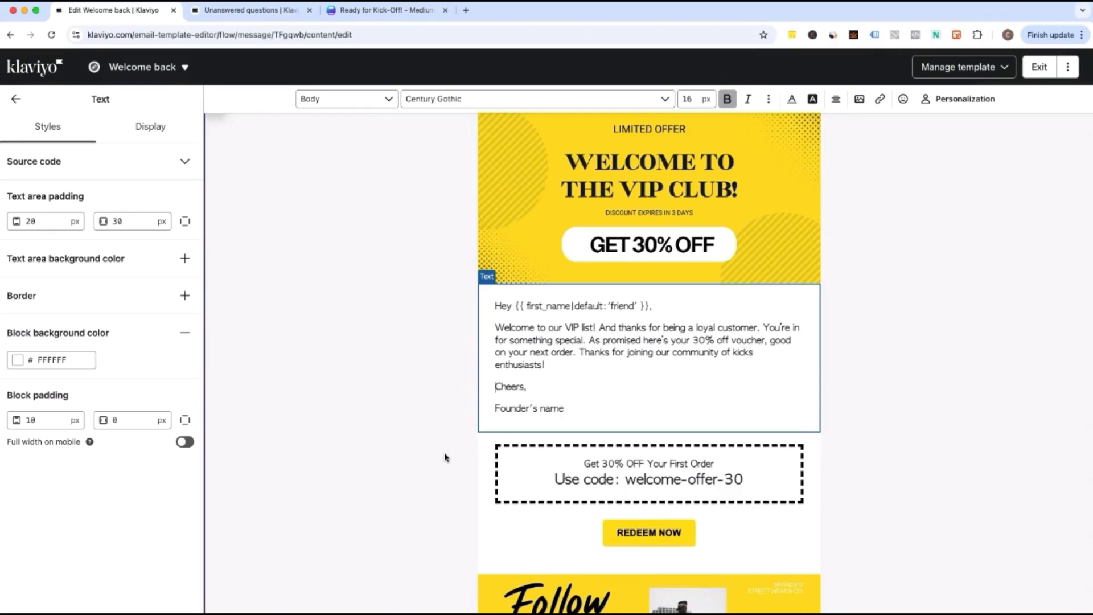
{"action": "scroll", "coordinate": [446, 457], "scroll_direction": "down", "scroll_amount": 2}
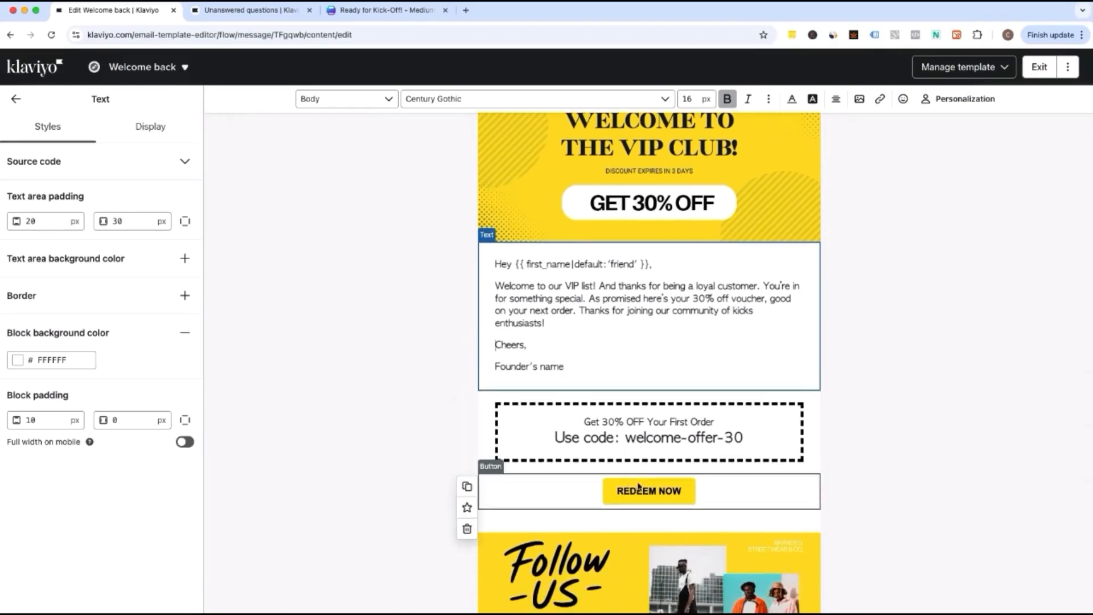
{"action": "left_click", "coordinate": [659, 493]}
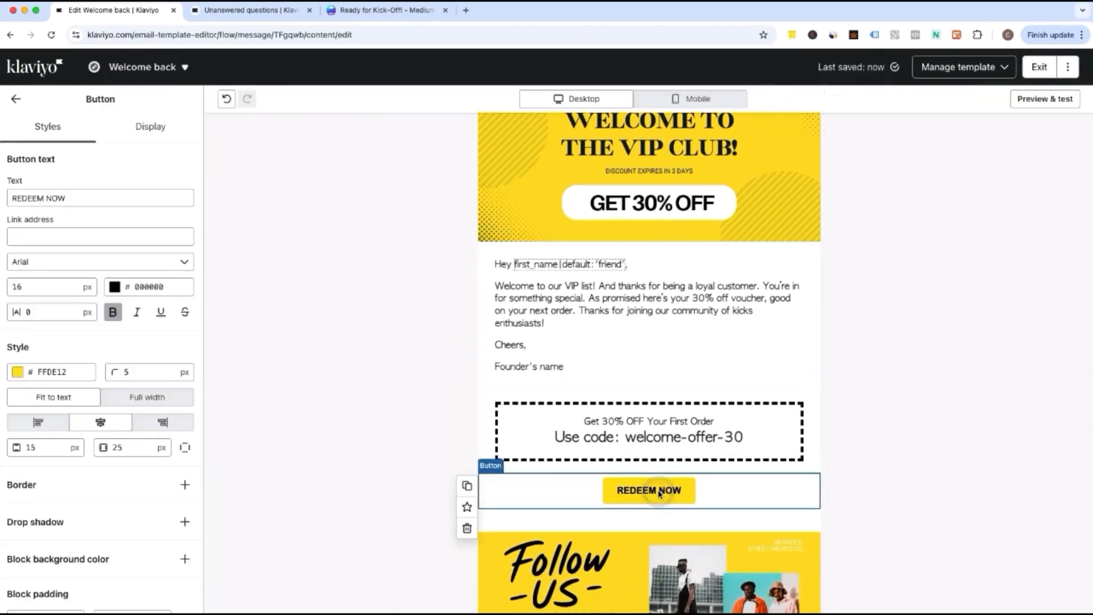
{"action": "left_click", "coordinate": [54, 200]}
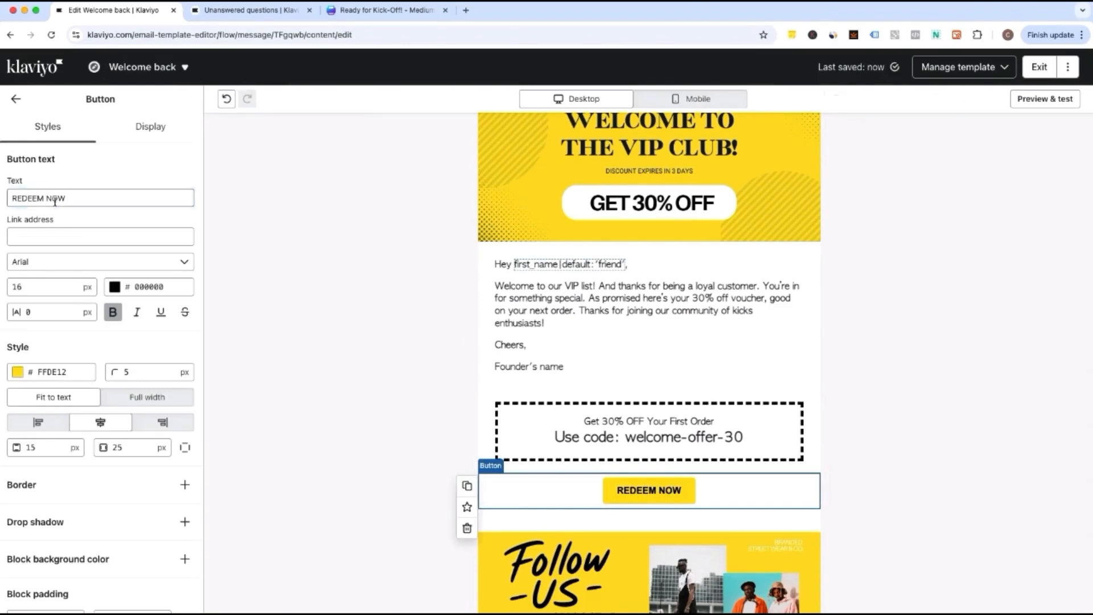
{"action": "double_click", "coordinate": [55, 199]}
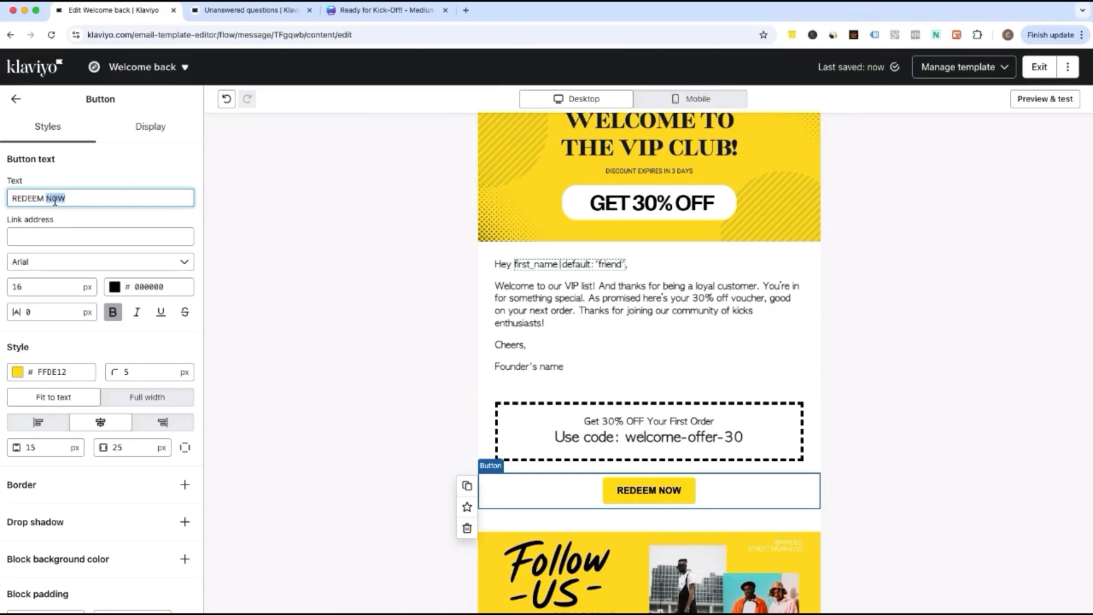
{"action": "type", "text": "YOUR DISCOUNT"}
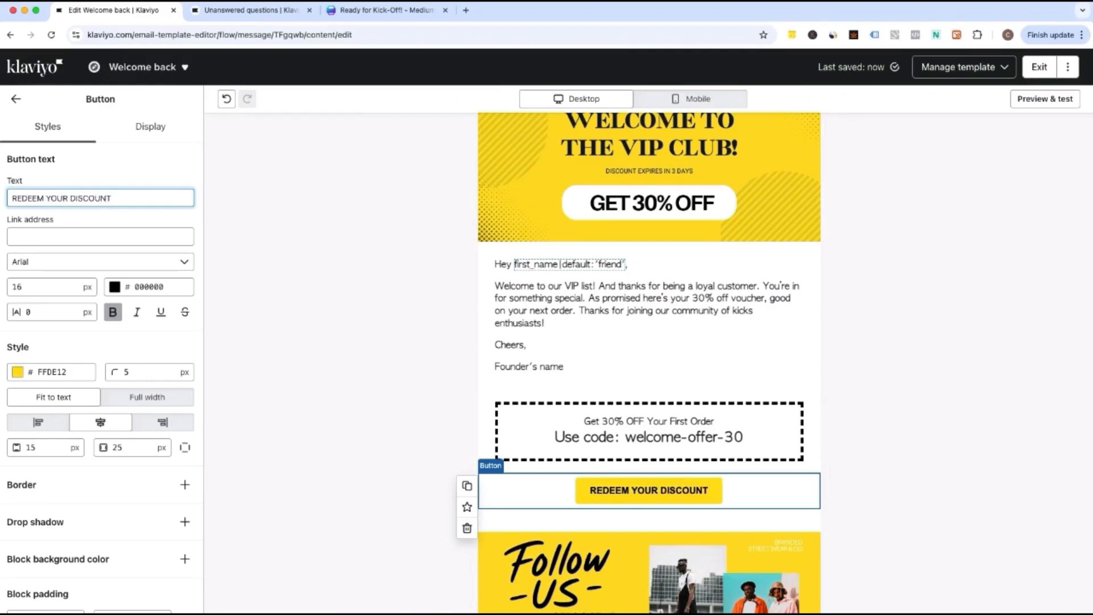
{"action": "left_click", "coordinate": [249, 397]}
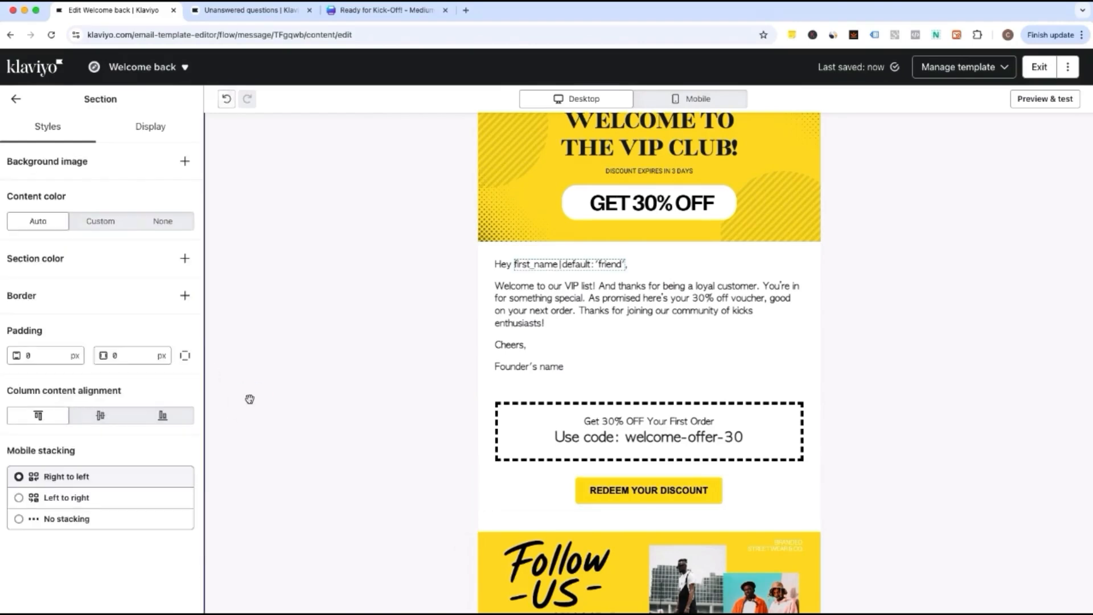
Review the Welcome back email in the desktop and mobile layouts and exit to the flow.
{"action": "scroll", "coordinate": [249, 399], "scroll_direction": "down", "scroll_amount": 2}
{"action": "scroll", "coordinate": [250, 400], "scroll_direction": "down", "scroll_amount": 2}
{"action": "scroll", "coordinate": [249, 399], "scroll_direction": "up", "scroll_amount": 5}
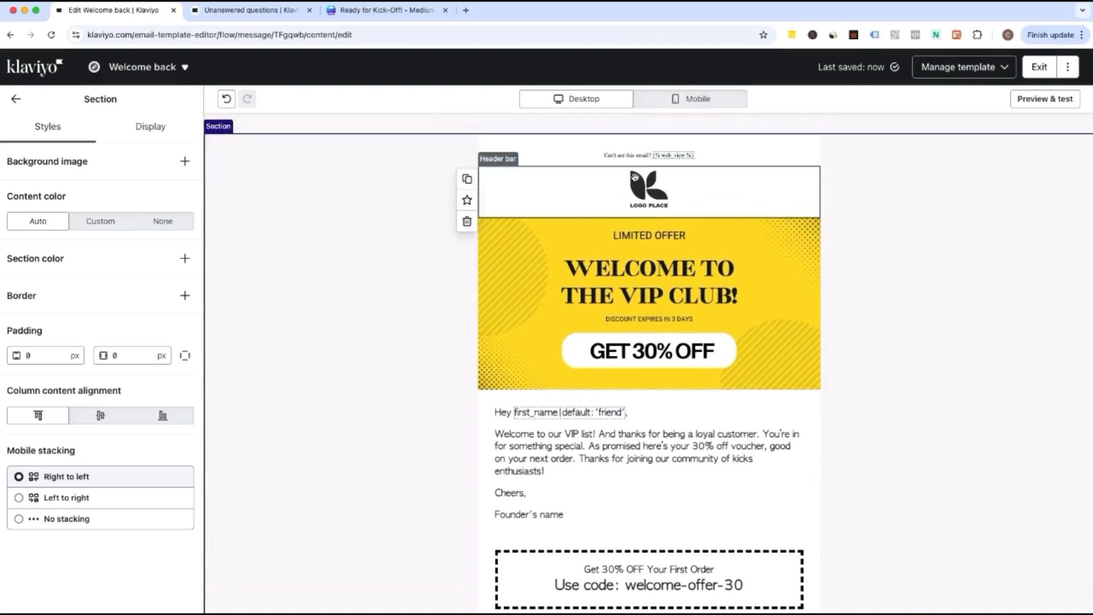
{"action": "left_click", "coordinate": [690, 99]}
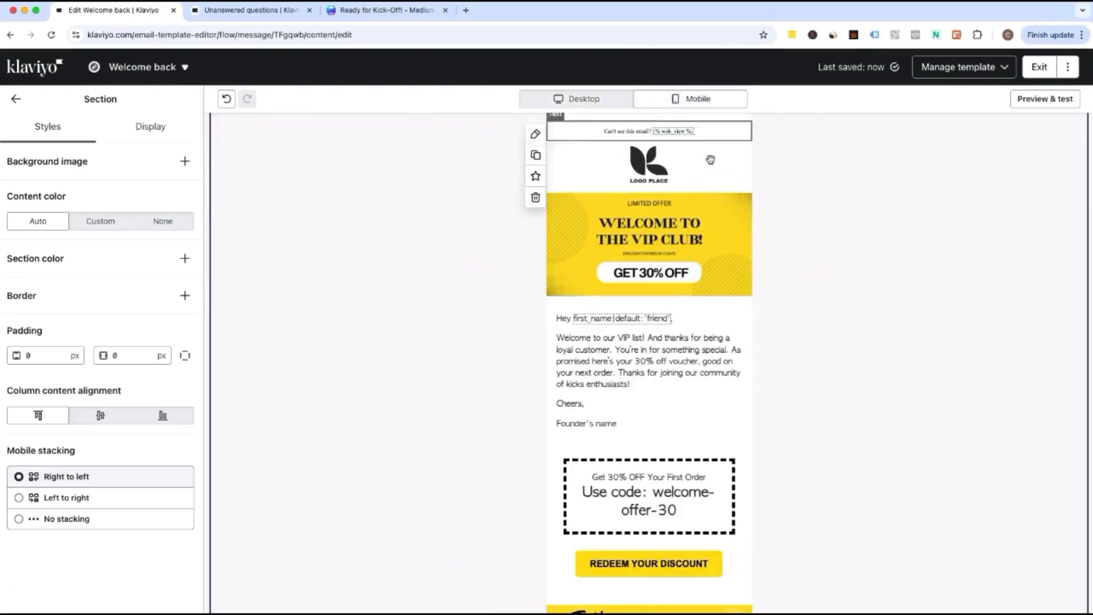
{"action": "scroll", "coordinate": [705, 258], "scroll_direction": "down", "scroll_amount": 3}
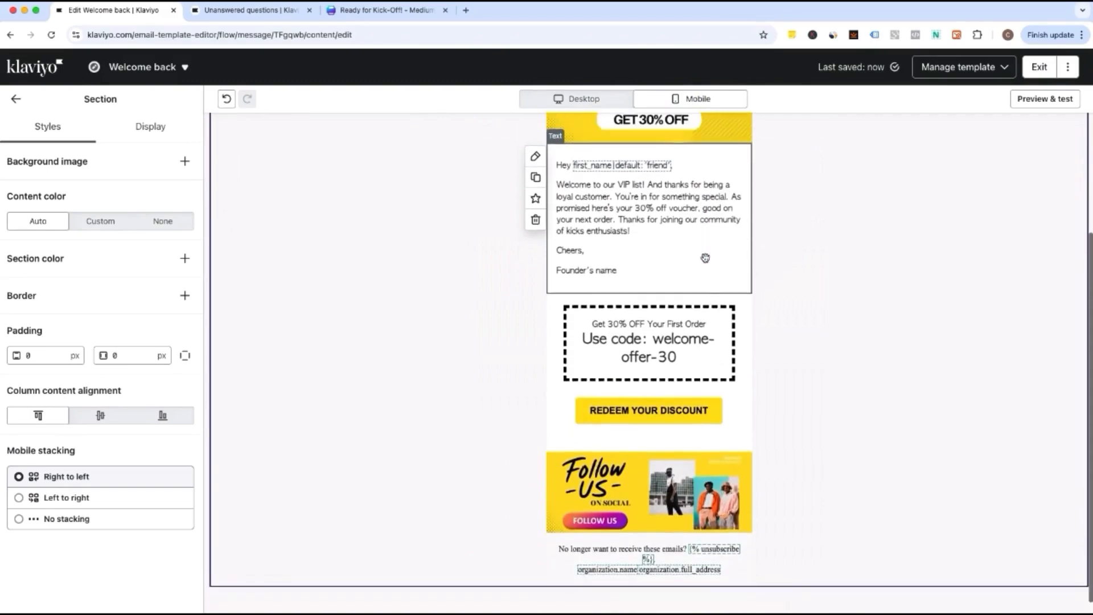
{"action": "scroll", "coordinate": [705, 257], "scroll_direction": "up", "scroll_amount": 1}
{"action": "scroll", "coordinate": [705, 258], "scroll_direction": "up", "scroll_amount": 2}
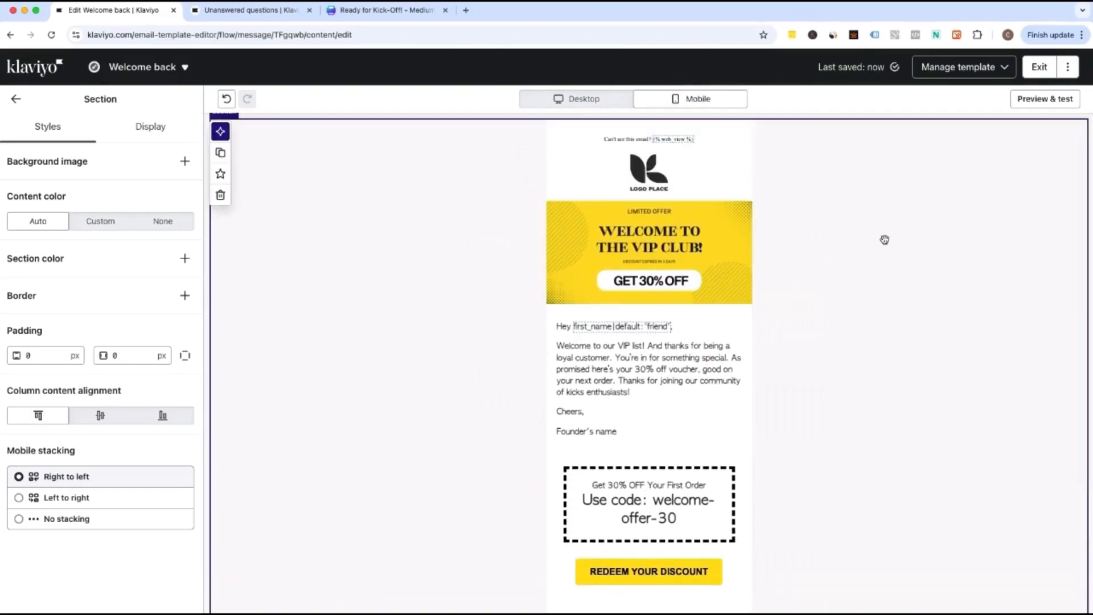
{"action": "left_click", "coordinate": [1040, 66]}
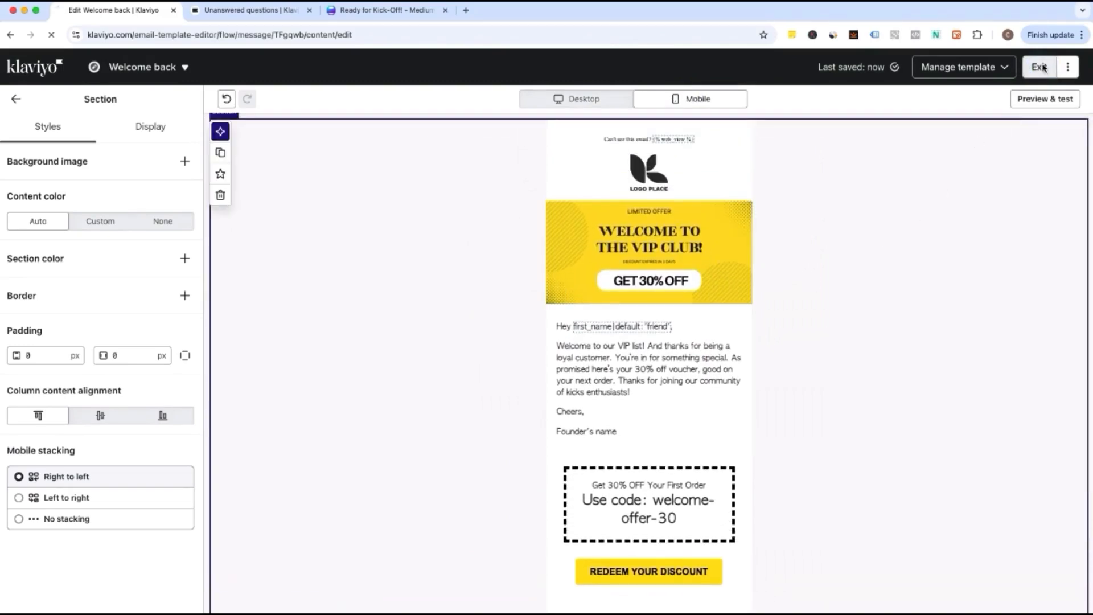
{"action": "scroll", "coordinate": [533, 599], "scroll_direction": "down", "scroll_amount": 5}
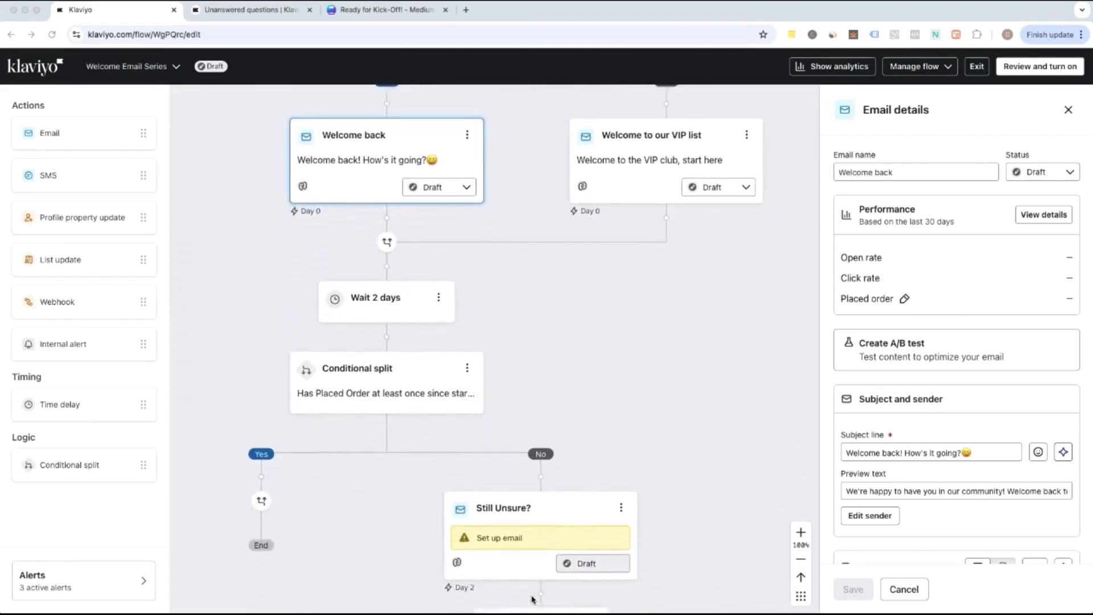
Set the Still Unsure? email's subject line to "Still unsure? We got you covered".
{"action": "left_click", "coordinate": [540, 493]}
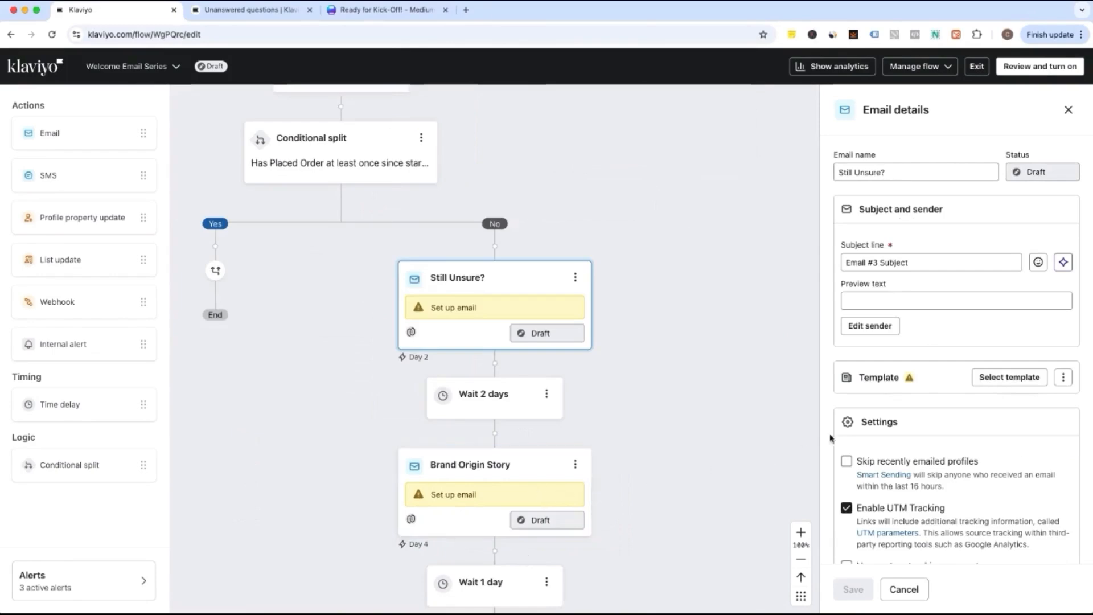
{"action": "left_click", "coordinate": [915, 260]}
{"action": "triple_click", "coordinate": [915, 260]}
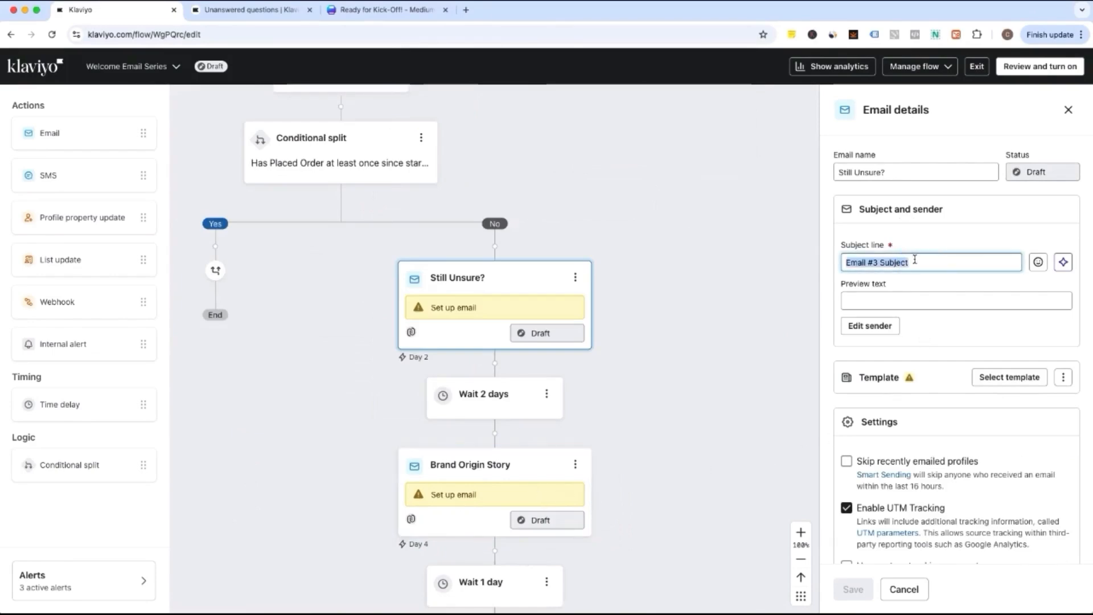
{"action": "type", "text": "S"}
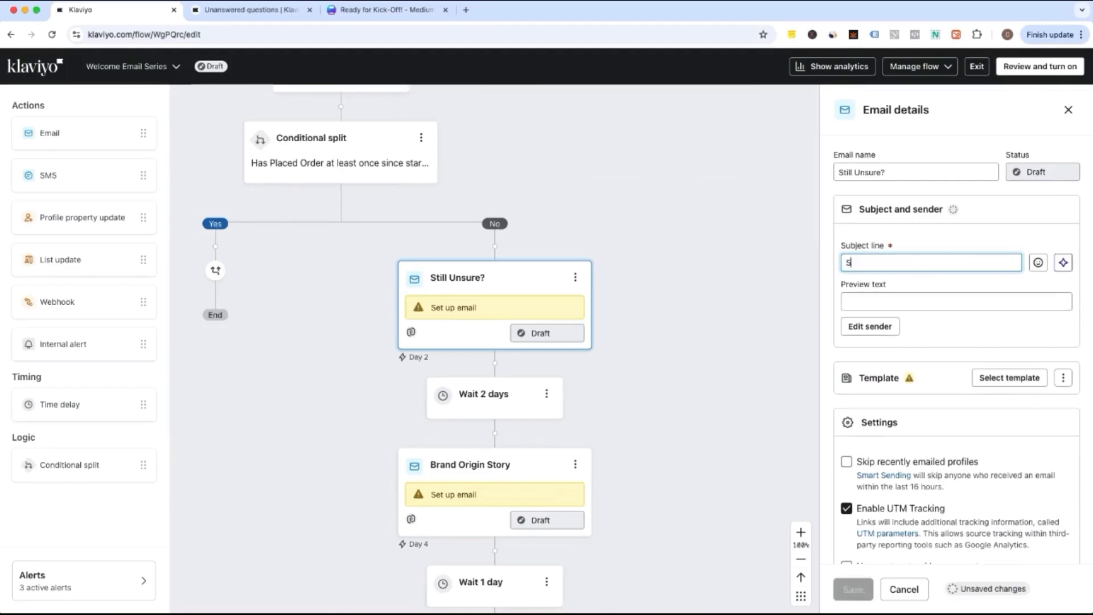
{"action": "type", "text": "till unsure"}
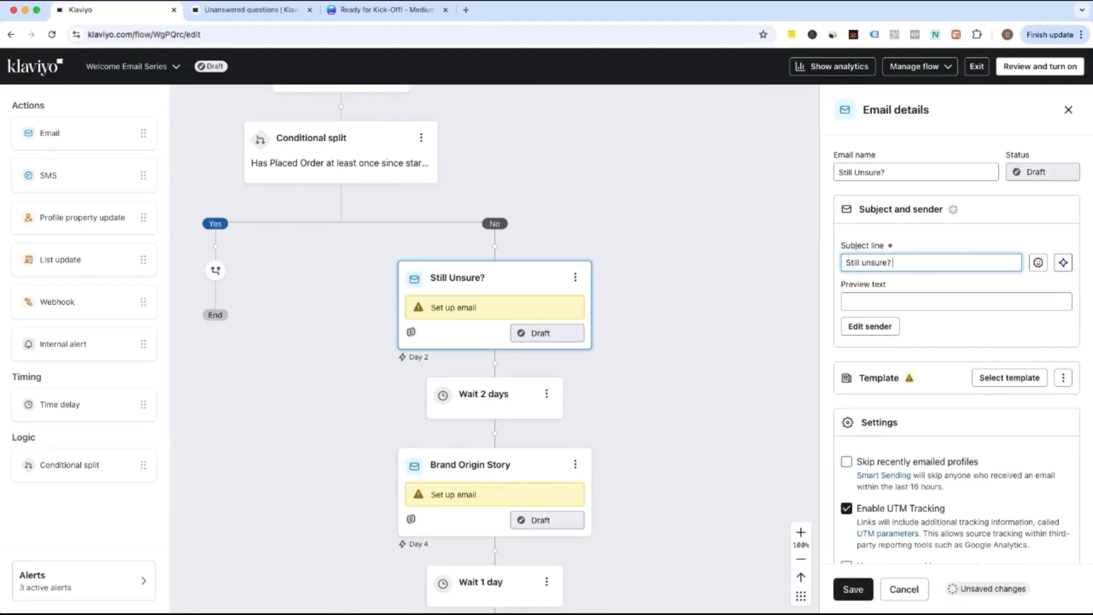
{"action": "type", "text": "? We got you covered"}
Set the Still Unsure? email's preview text to "See what collections other customers love" and save.
{"action": "left_click", "coordinate": [968, 301]}
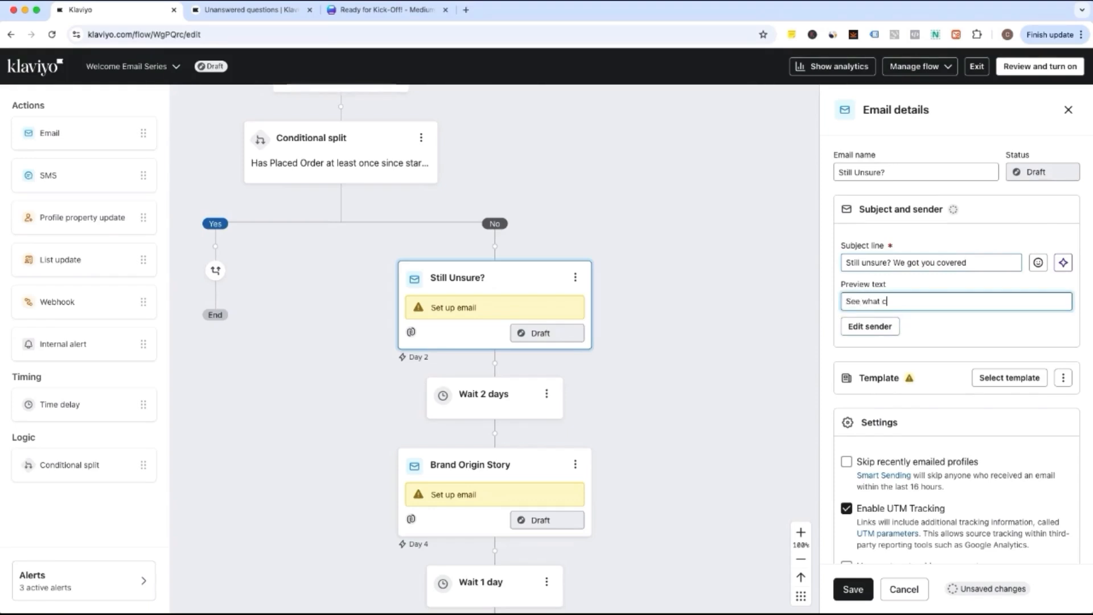
{"action": "type", "text": "See what collections o"}
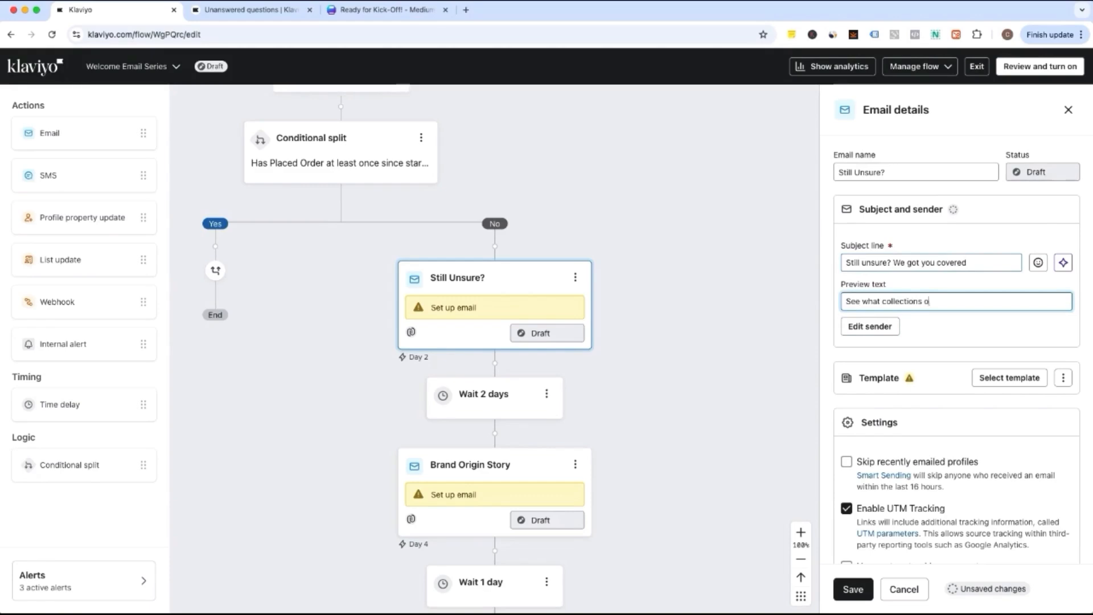
{"action": "type", "text": "ther customers love"}
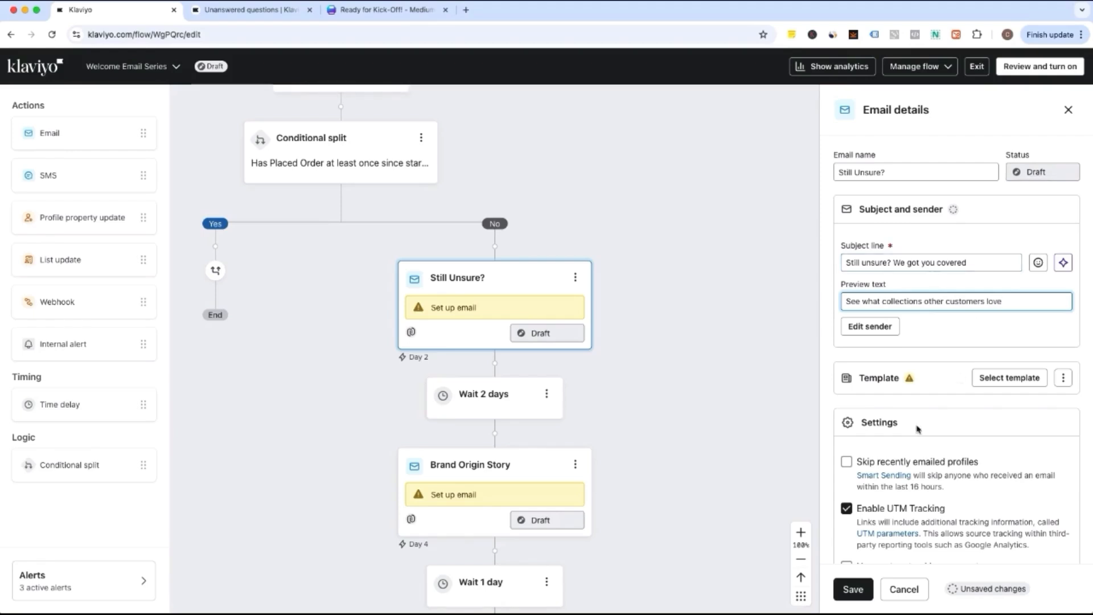
{"action": "left_click", "coordinate": [855, 595]}
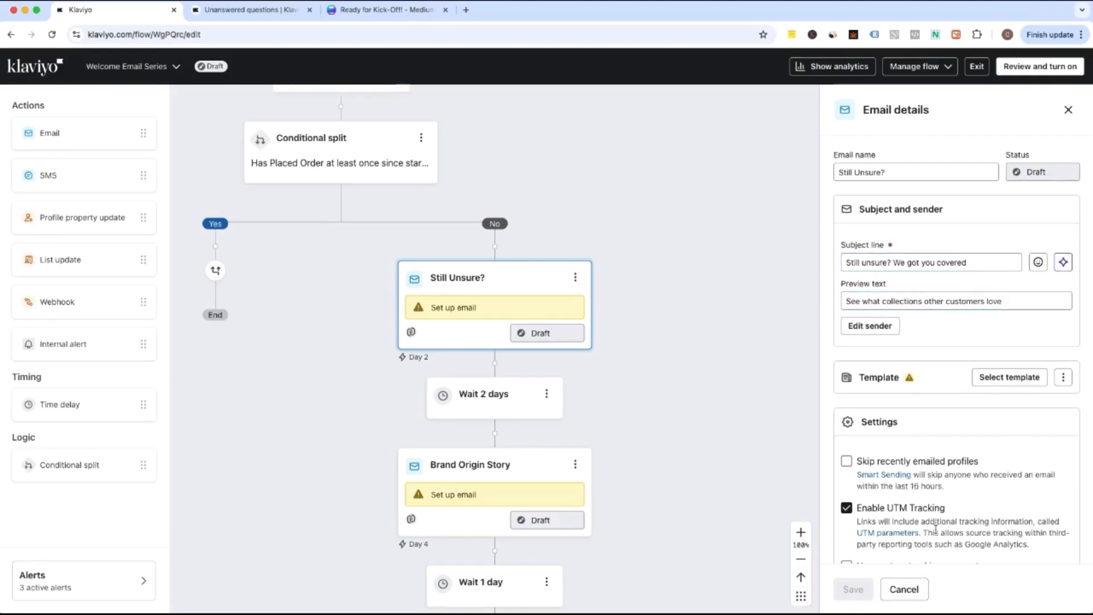
Apply the saved template Welcome series template 1 to the Still Unsure? email.
{"action": "left_click", "coordinate": [1011, 379]}
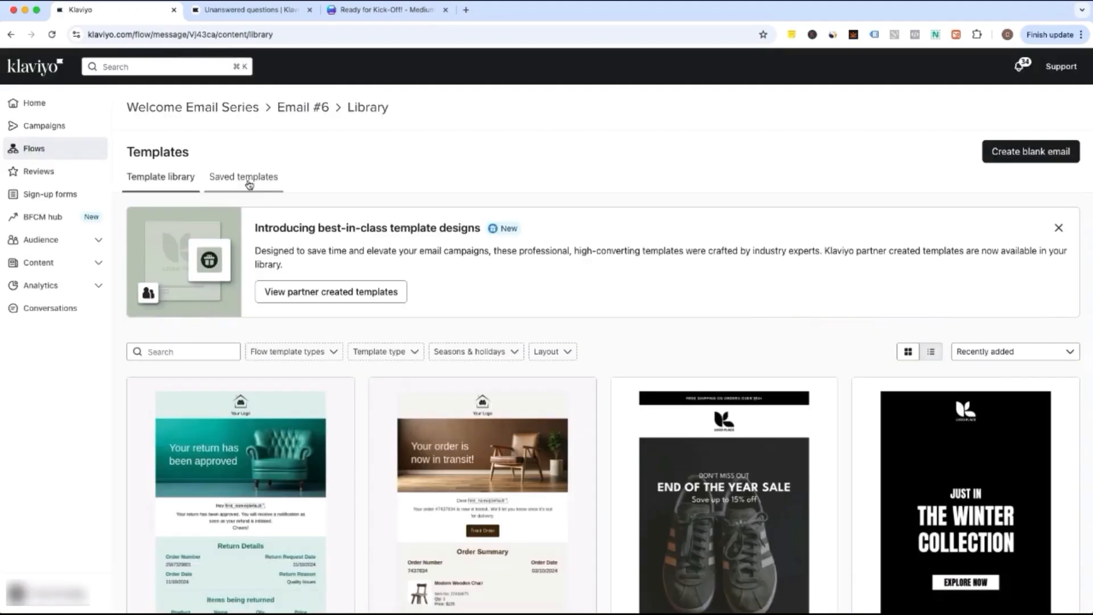
{"action": "left_click", "coordinate": [249, 181]}
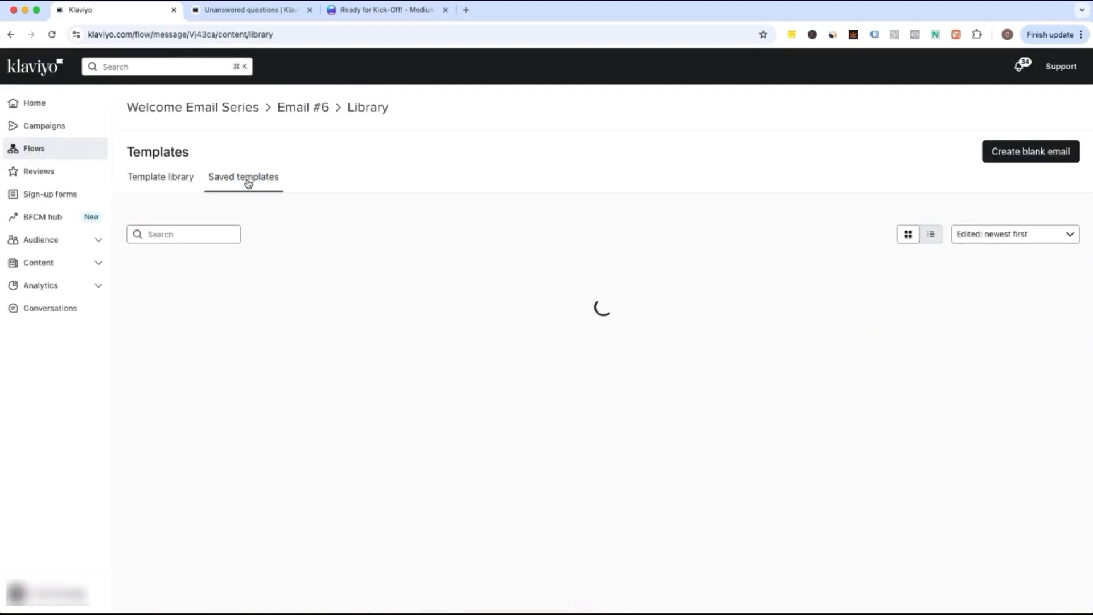
{"action": "left_click", "coordinate": [259, 300]}
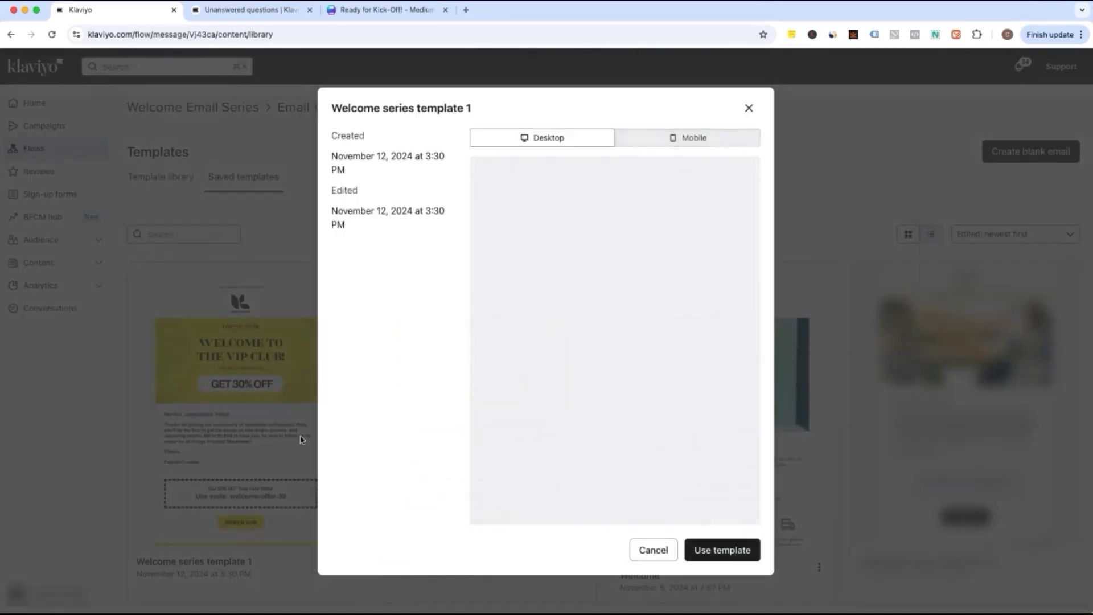
{"action": "left_click", "coordinate": [714, 547]}
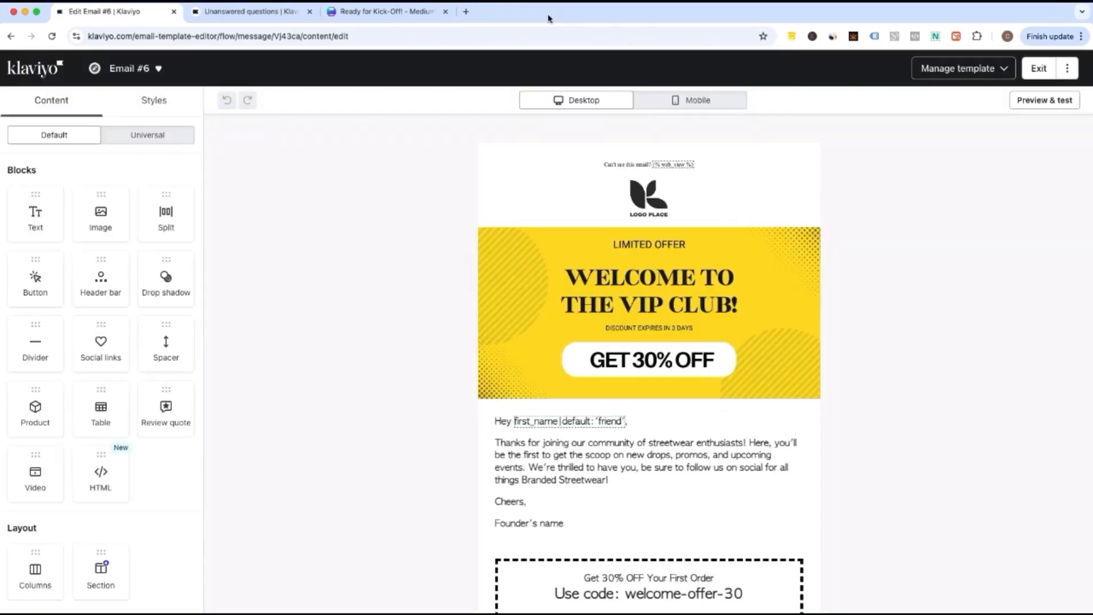
Delete the greeting text block and the discount code block below the VIP club banner.
{"action": "scroll", "coordinate": [439, 369], "scroll_direction": "down", "scroll_amount": 3}
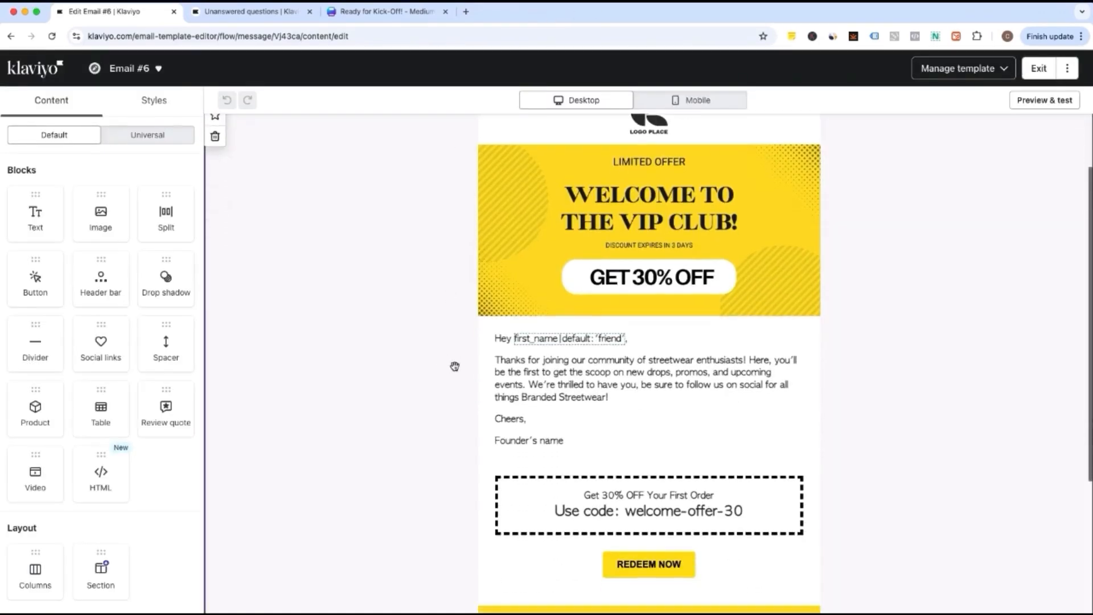
{"action": "left_click", "coordinate": [467, 393]}
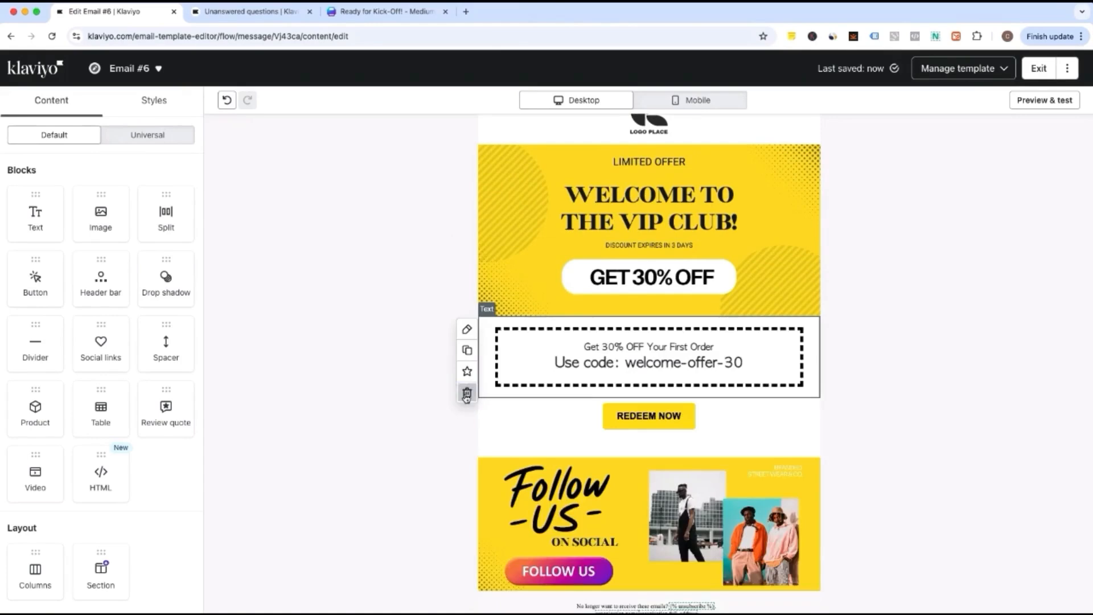
Change the redeem button's label to SHOP BEST-SELLERS and give its block a black background.
{"action": "left_click", "coordinate": [512, 380]}
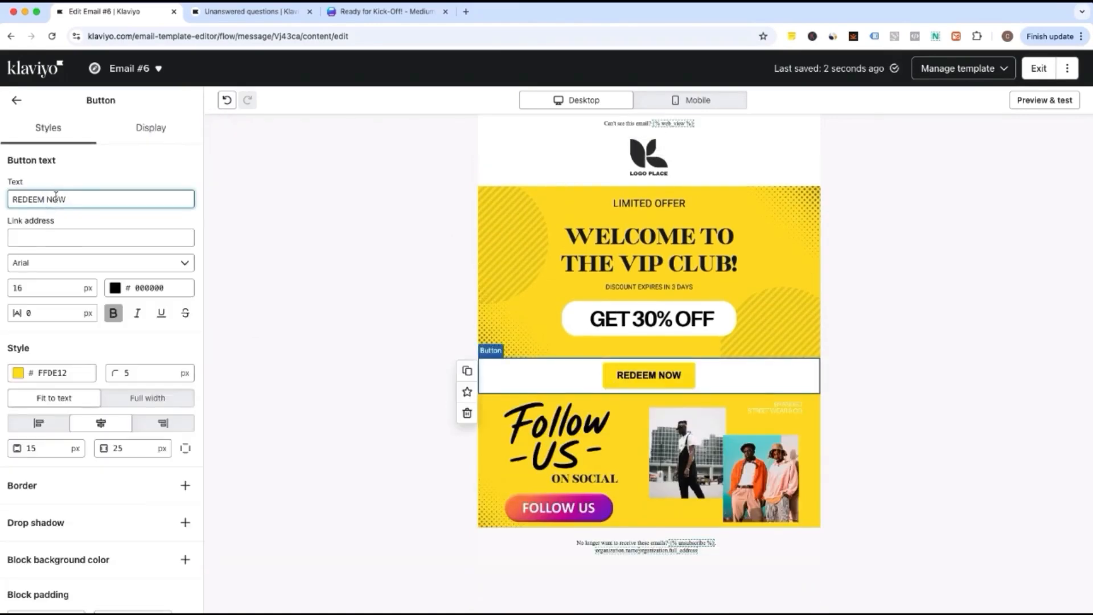
{"action": "triple_click", "coordinate": [56, 196]}
{"action": "type", "text": "SHOP BEST-"}
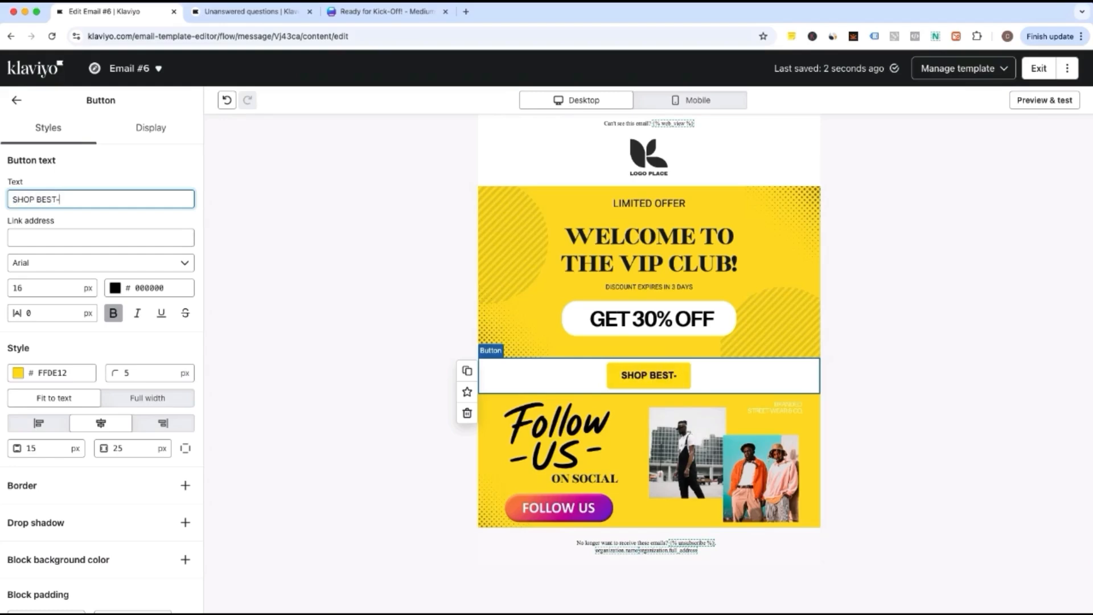
{"action": "type", "text": "SELLERS"}
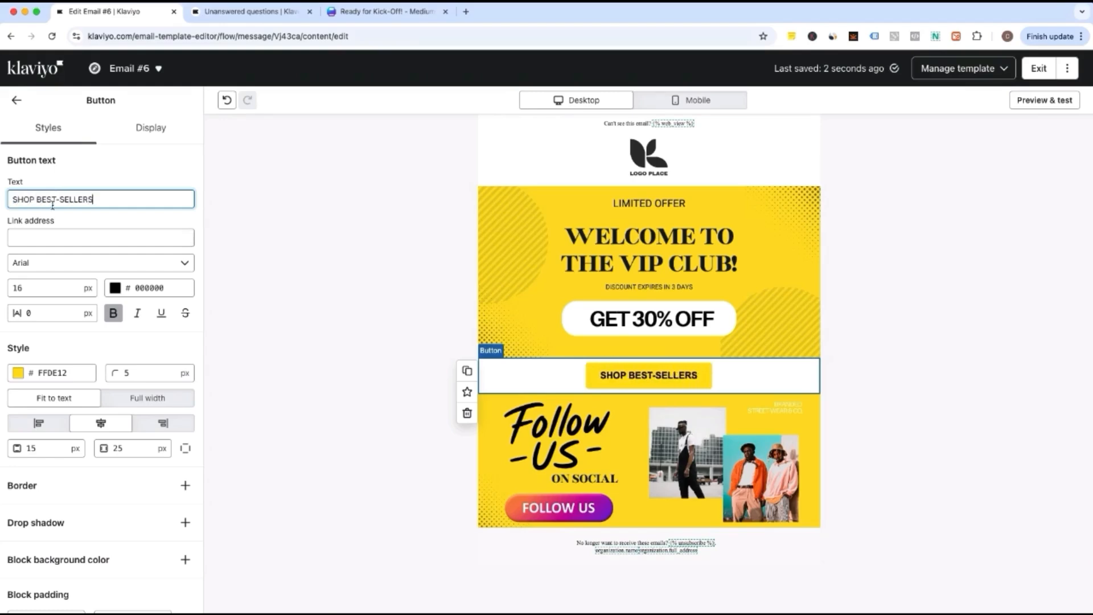
{"action": "left_click", "coordinate": [35, 237]}
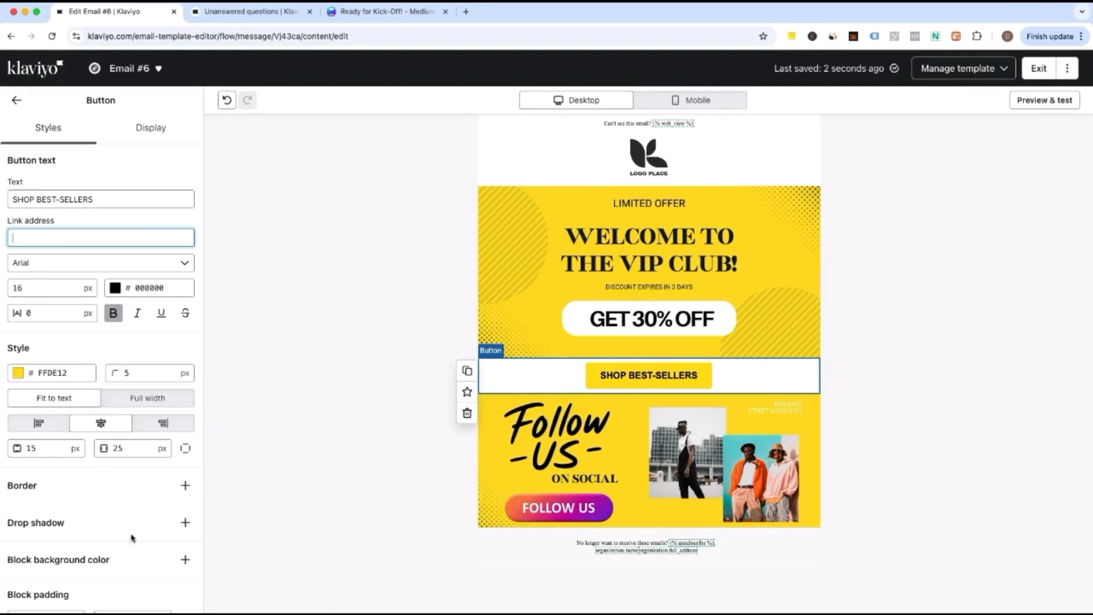
{"action": "left_click", "coordinate": [186, 562]}
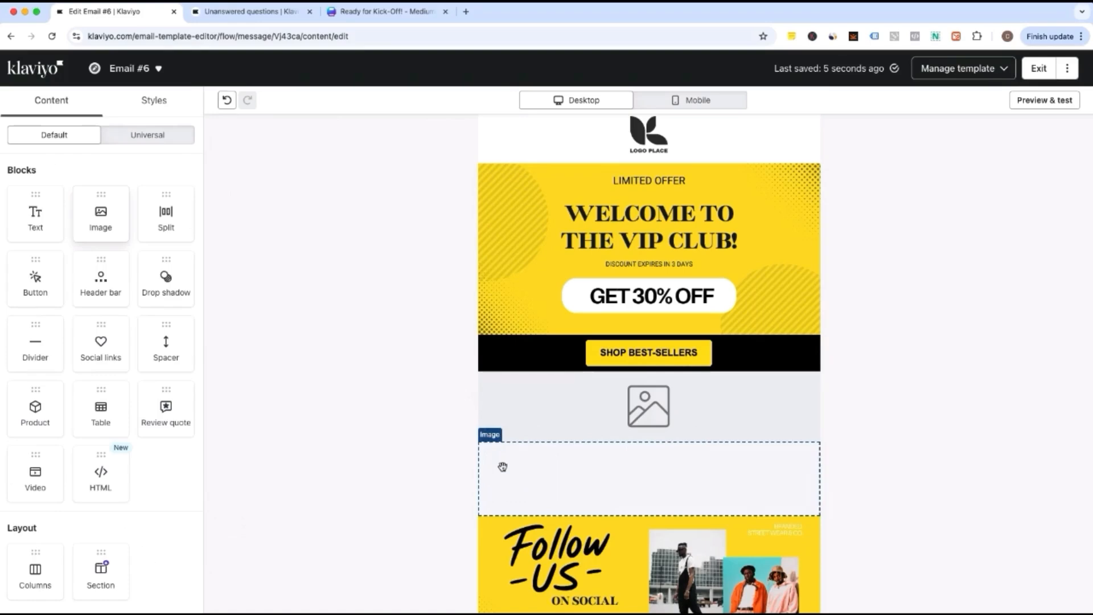
Add two image blocks below the button and upload "Still Unsure? Collection 1.jpg" to the first with alt text "Popular items collection".
{"action": "left_click_drag", "start_coordinate": [503, 467], "coordinate": [501, 468]}
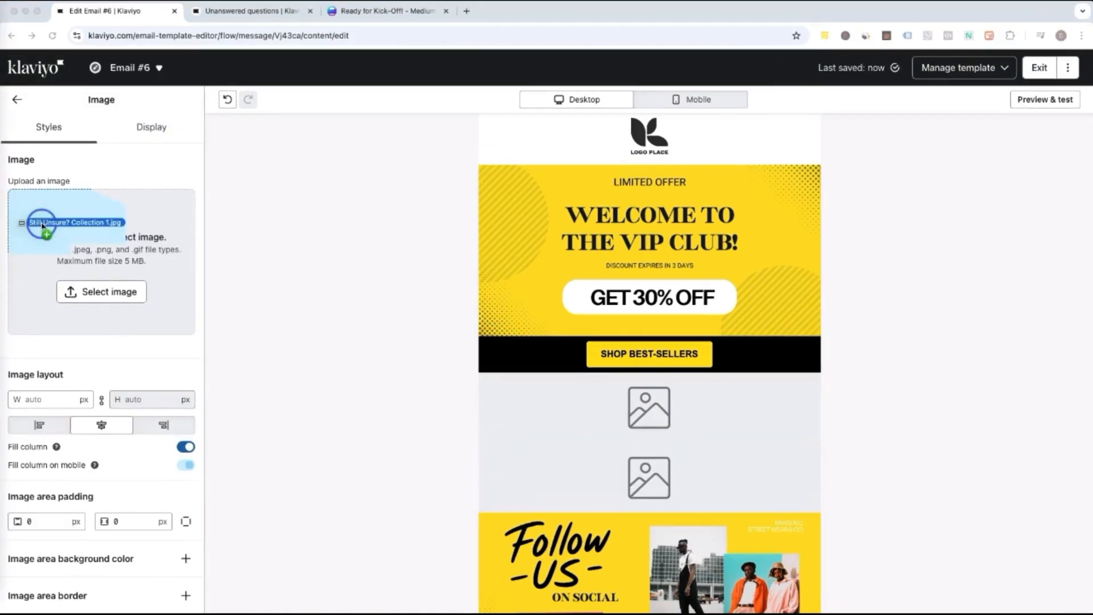
{"action": "left_click_drag", "start_coordinate": [44, 222], "coordinate": [44, 223]}
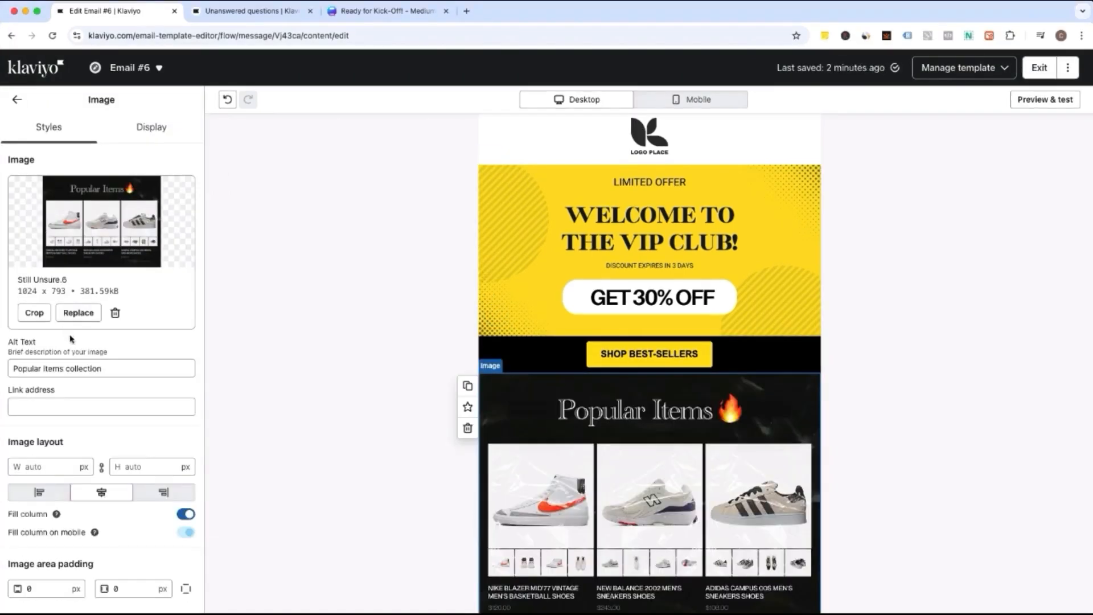
{"action": "left_click", "coordinate": [110, 369]}
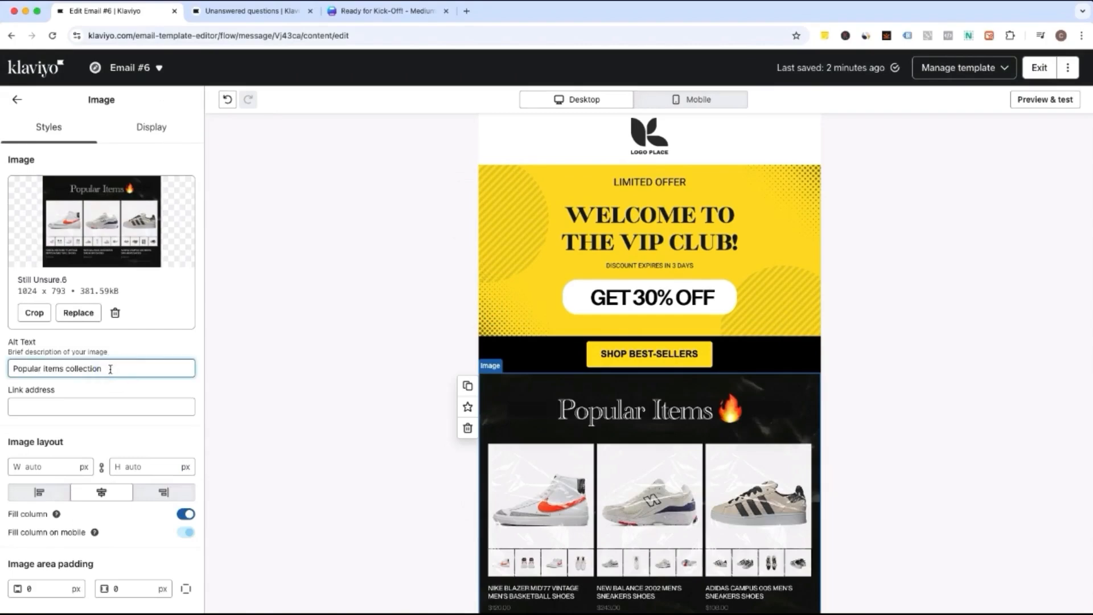
{"action": "left_click", "coordinate": [129, 405]}
Upload the second shoe collection image to the empty image block with alt text "Popular items collection 2".
{"action": "scroll", "coordinate": [275, 430], "scroll_direction": "down", "scroll_amount": 3}
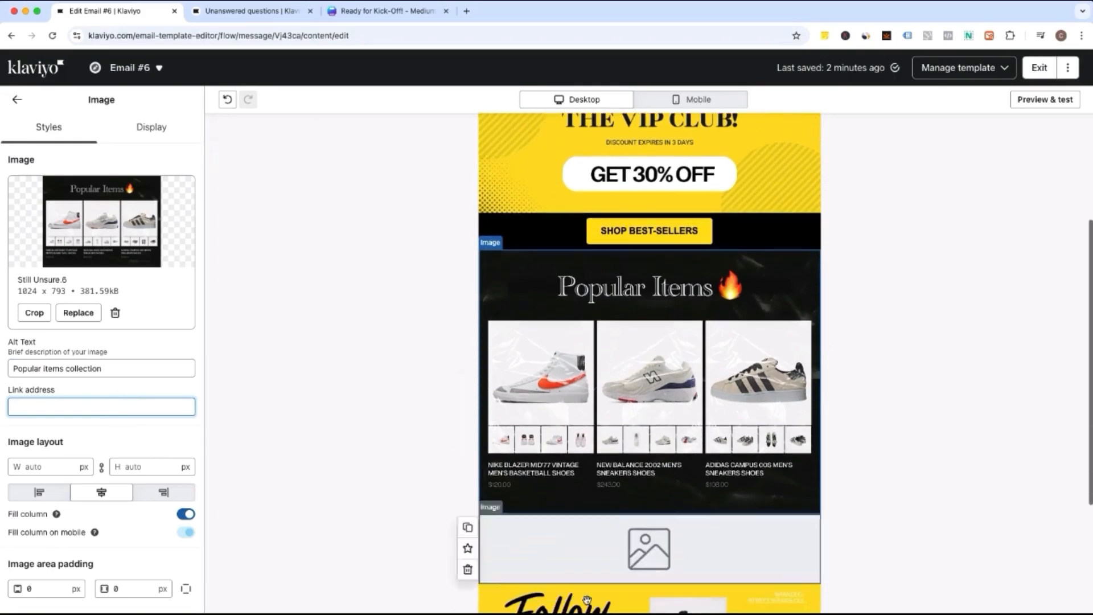
{"action": "left_click", "coordinate": [583, 564]}
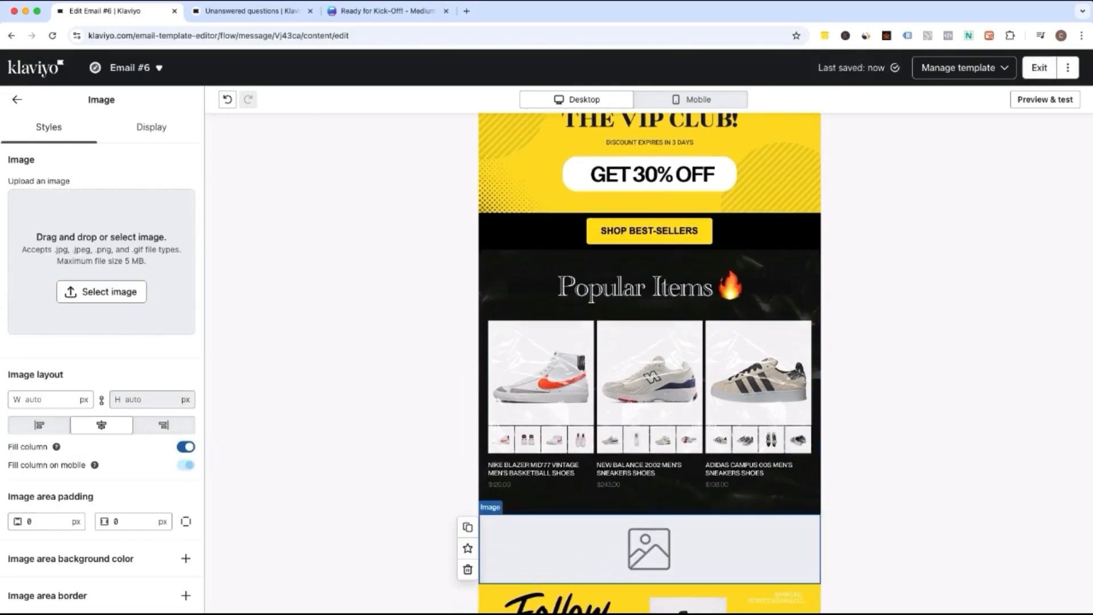
{"action": "left_click_drag", "start_coordinate": [1, 256], "coordinate": [88, 224]}
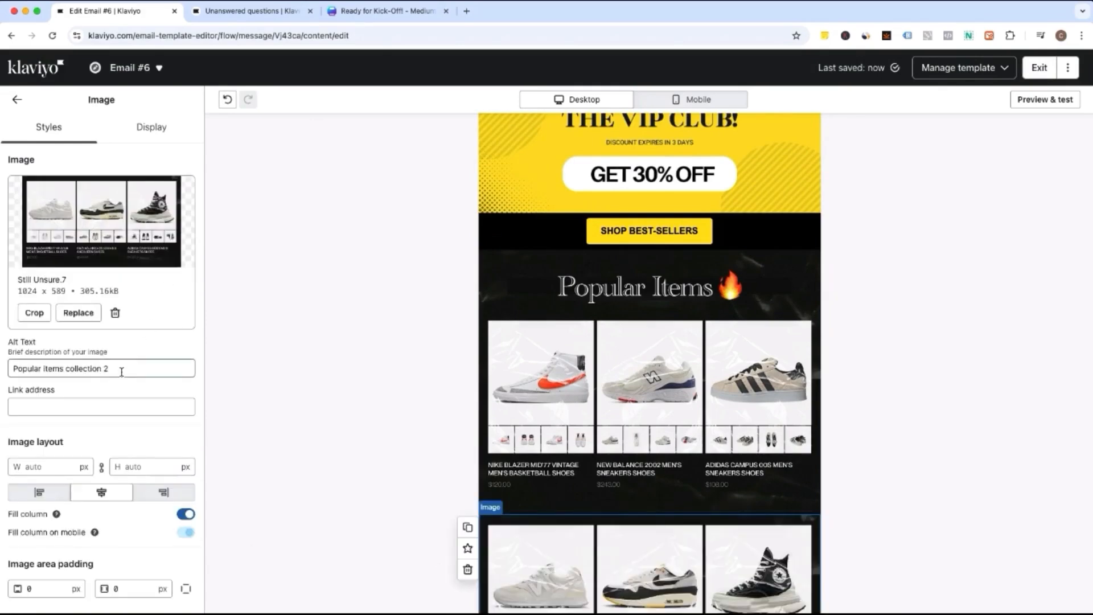
{"action": "left_click", "coordinate": [105, 405]}
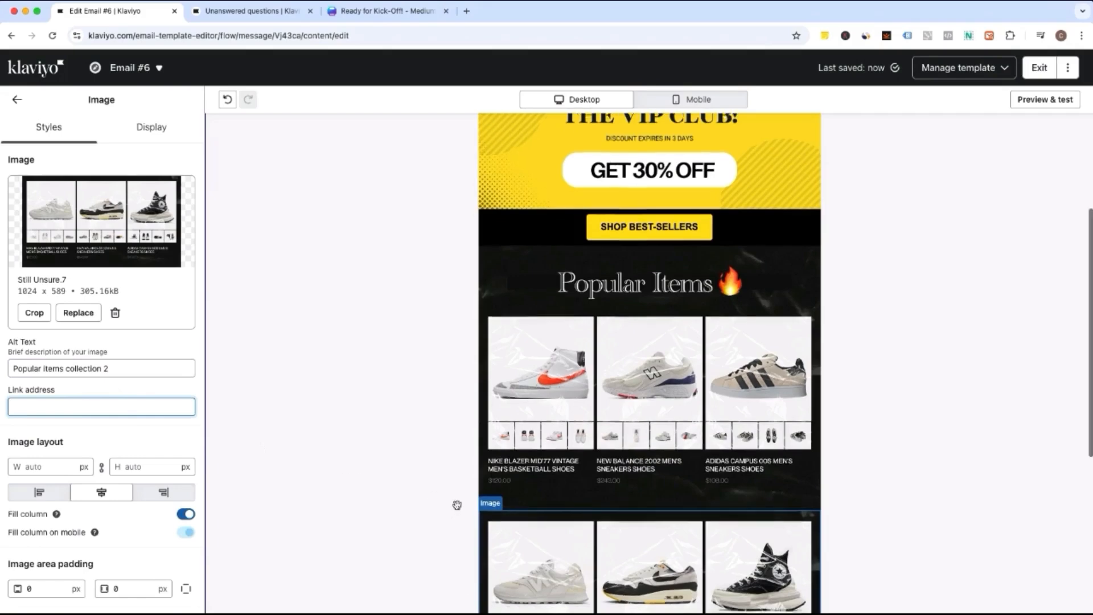
Review the Still Unsure? email in the desktop and mobile layouts and exit to the flow.
{"action": "scroll", "coordinate": [456, 505], "scroll_direction": "down", "scroll_amount": 5}
{"action": "scroll", "coordinate": [457, 505], "scroll_direction": "up", "scroll_amount": 10}
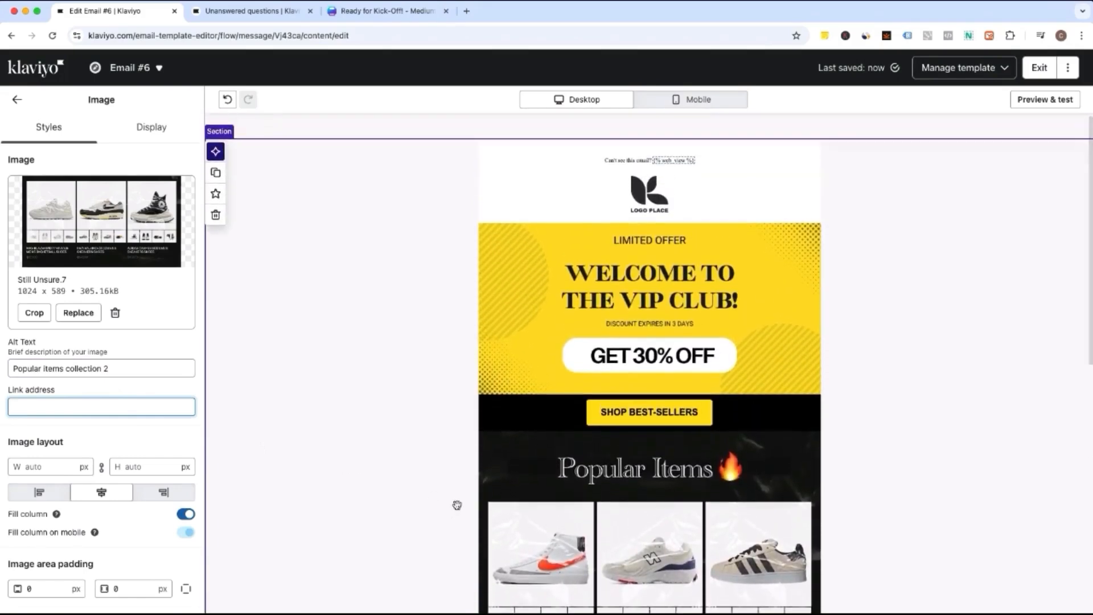
{"action": "left_click", "coordinate": [707, 96]}
{"action": "scroll", "coordinate": [712, 284], "scroll_direction": "down", "scroll_amount": 2}
{"action": "scroll", "coordinate": [711, 345], "scroll_direction": "up", "scroll_amount": 2}
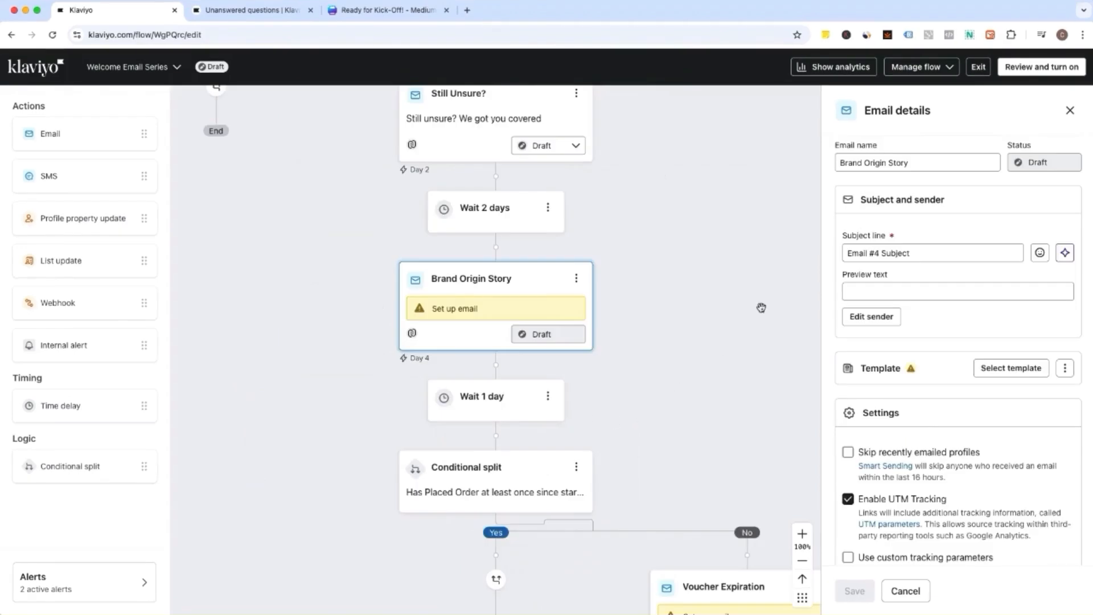
Set the Brand Origin Story email's subject line to "It's all about you".
{"action": "left_click", "coordinate": [931, 253]}
{"action": "key", "text": "super+a"}
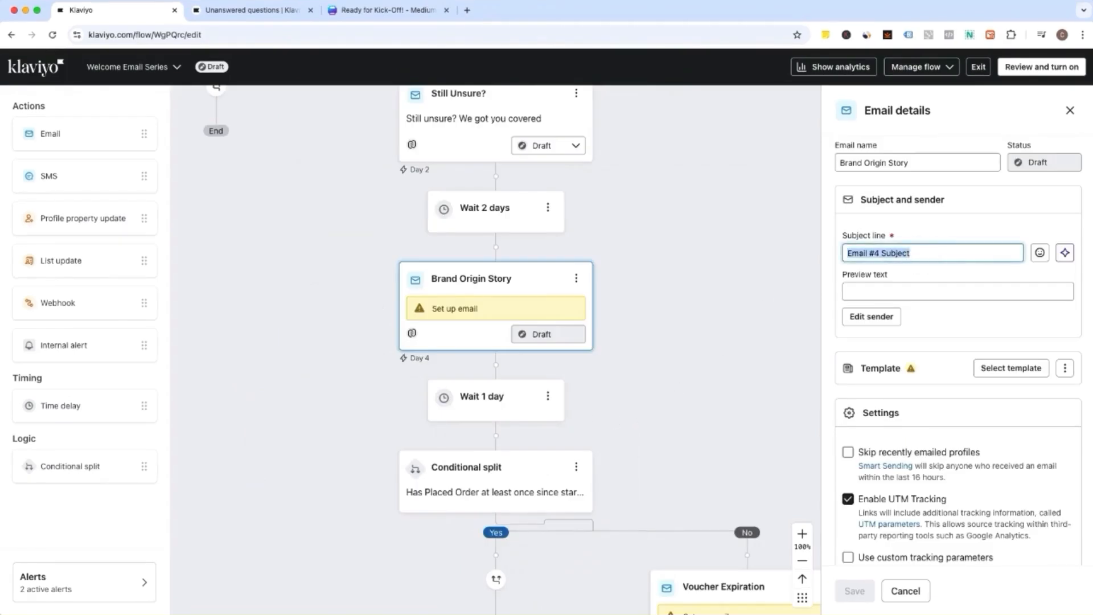
{"action": "key", "text": "BackSpace"}
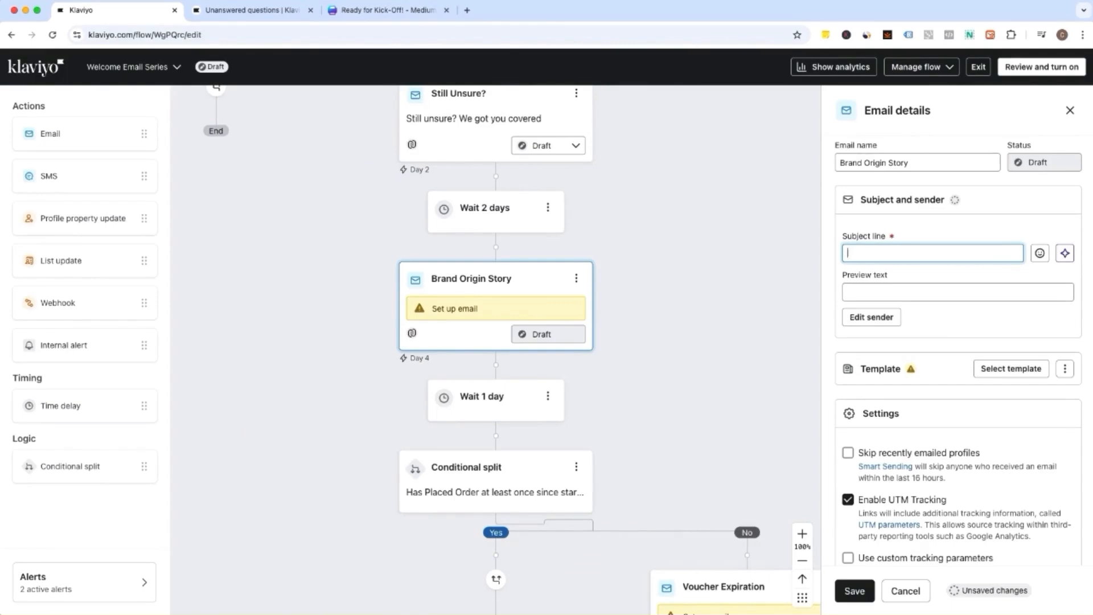
{"action": "type", "text": "It's all about you"}
Set the Brand Origin Story email's preview text to "Hey friend, taking a moment to share our story and why it's all about you" and save.
{"action": "key", "text": "Tab"}
{"action": "key", "text": "Tab"}
{"action": "key", "text": "Tab"}
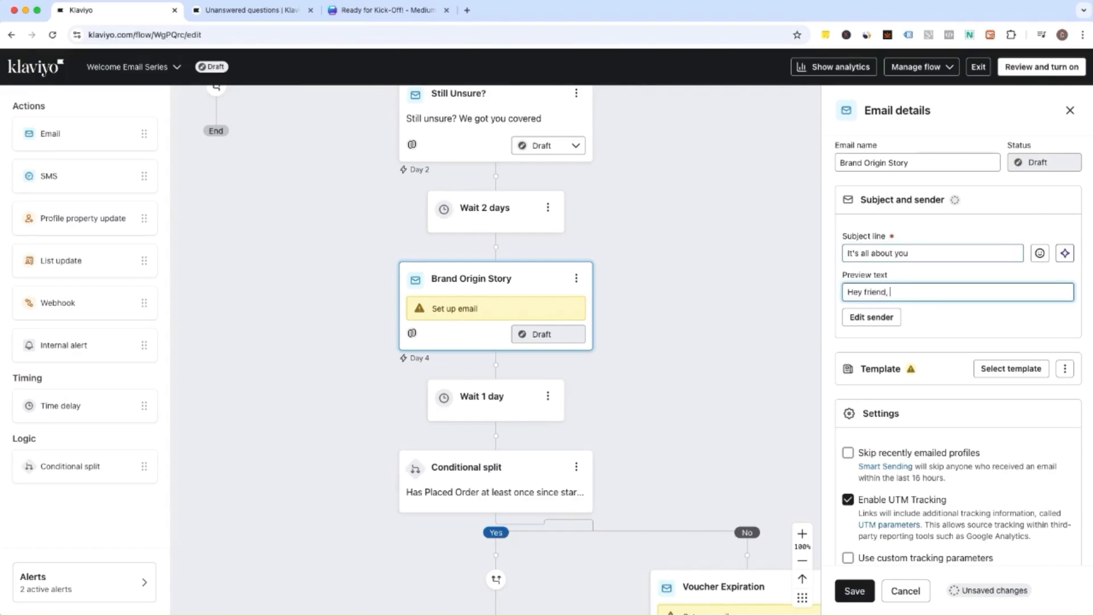
{"action": "type", "text": "moment to share our story and why it"}
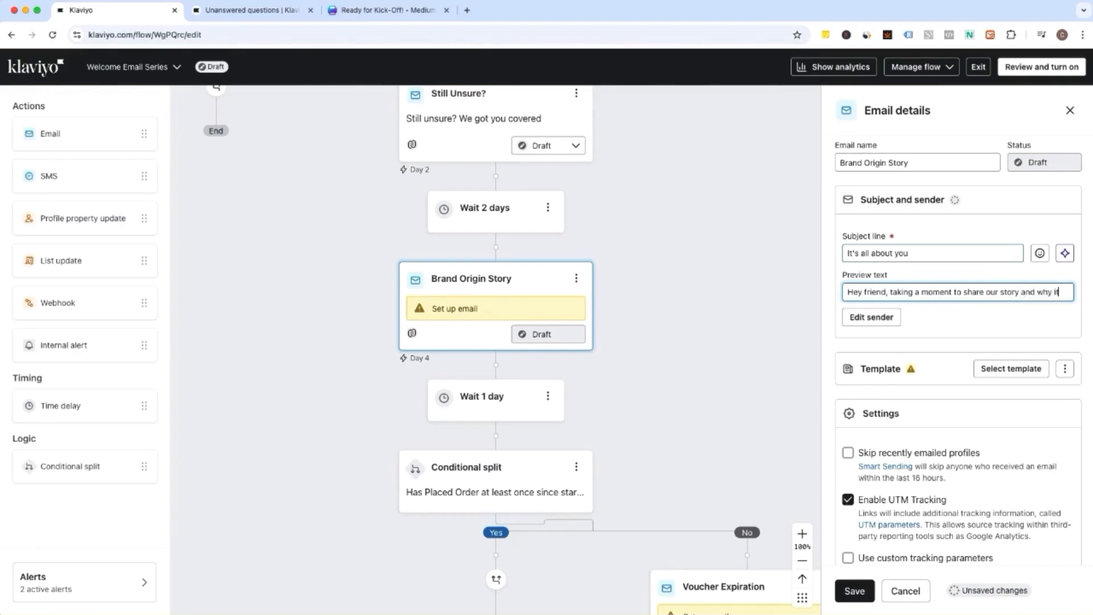
{"action": "type", "text": "'s all about you"}
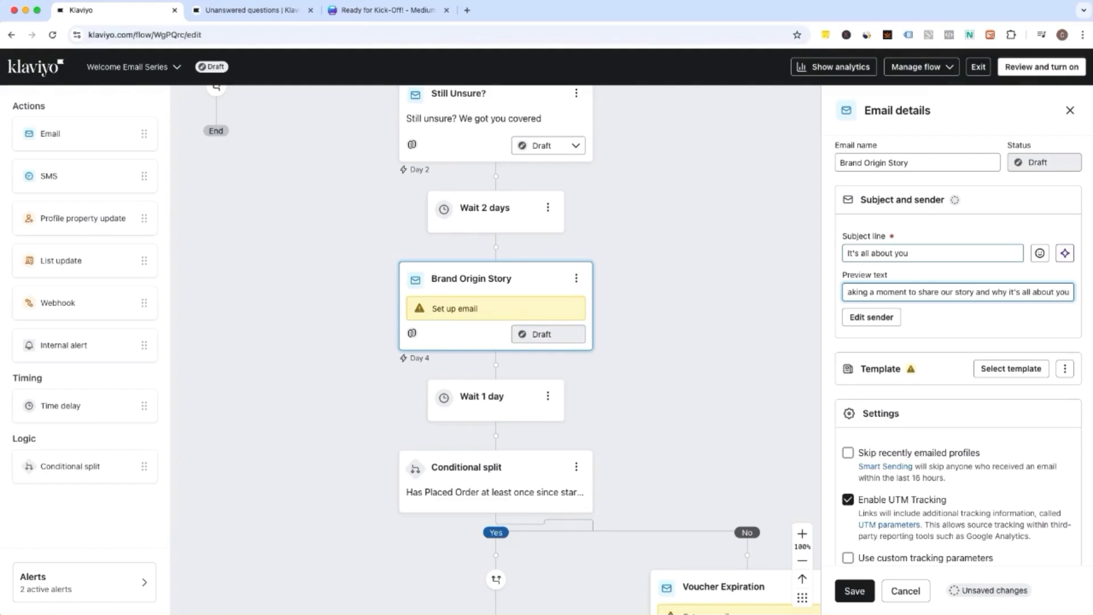
{"action": "left_click", "coordinate": [934, 335]}
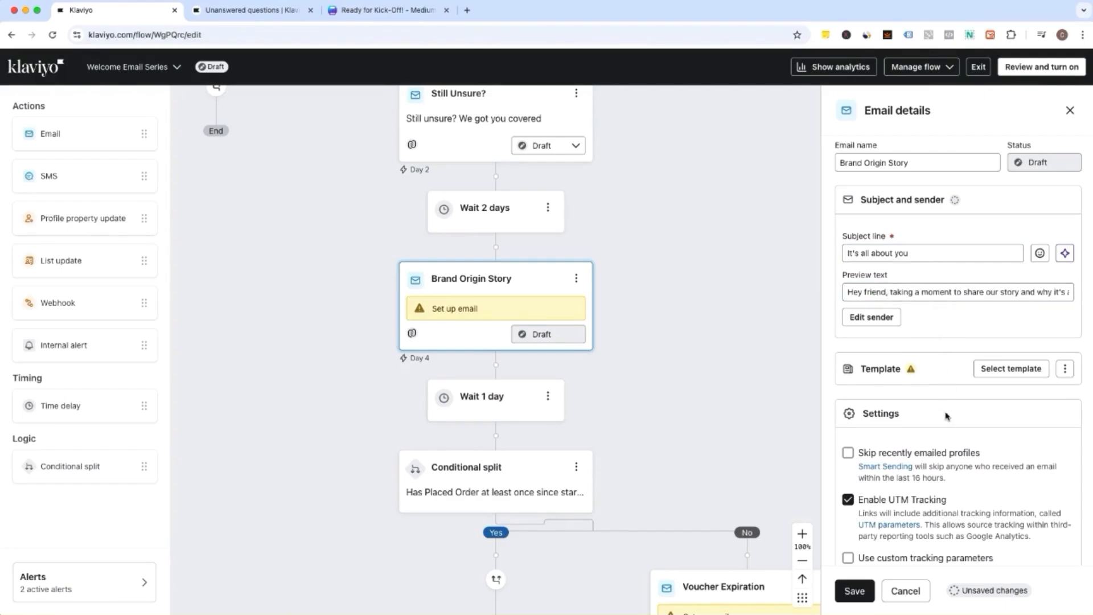
{"action": "left_click", "coordinate": [861, 590]}
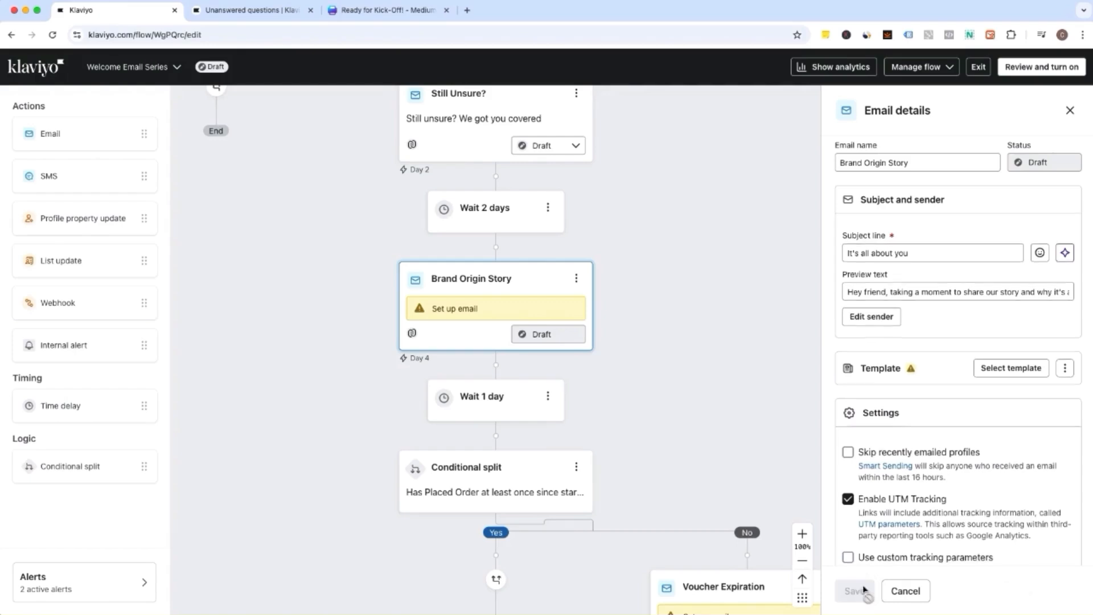
Apply the saved VIP template to the Brand Origin Story email and replace its hero banner with the "Brand Origin Story - Hero" image.
{"action": "left_click", "coordinate": [1019, 373]}
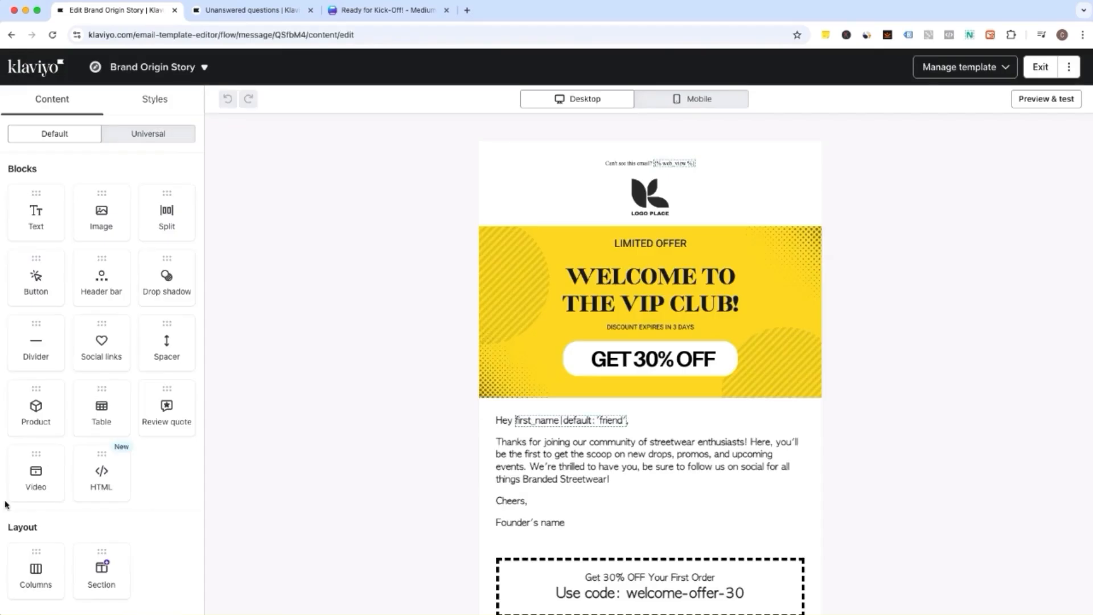
{"action": "left_click", "coordinate": [532, 337]}
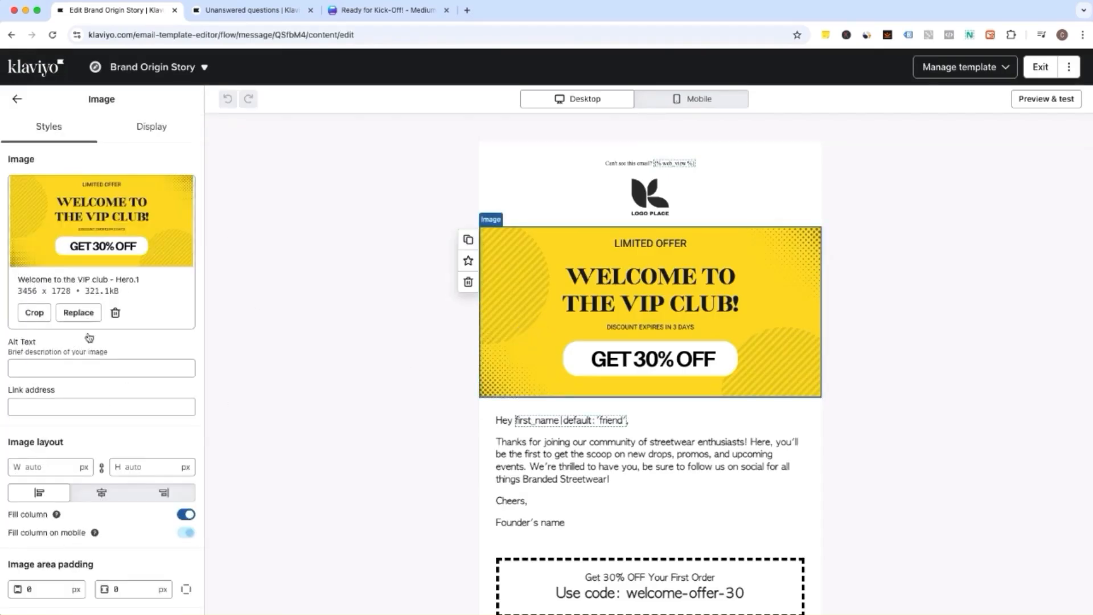
{"action": "left_click", "coordinate": [115, 312]}
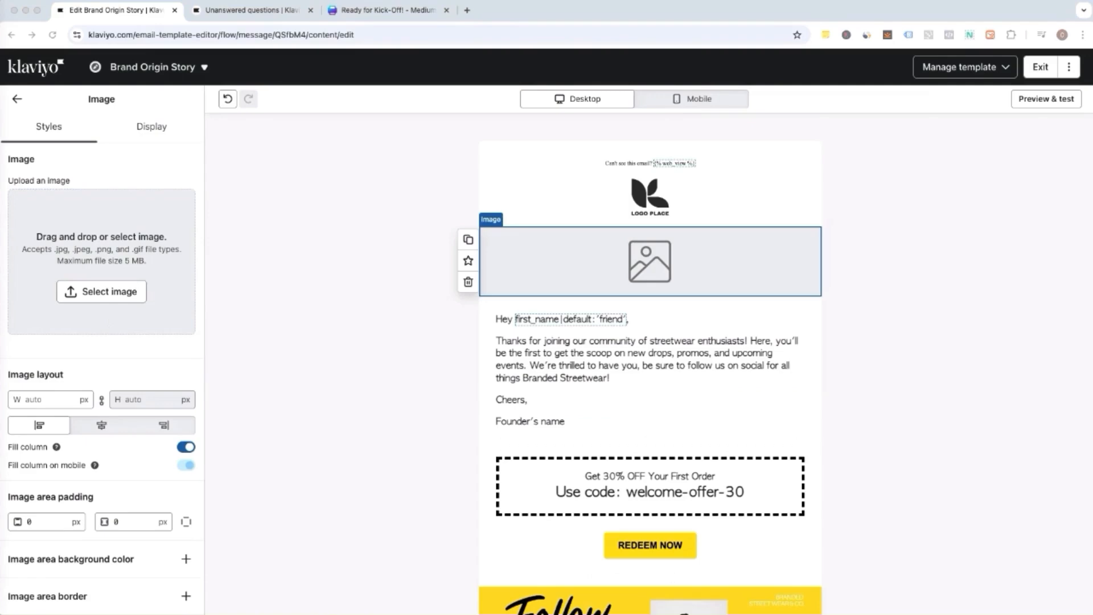
{"action": "left_click_drag", "start_coordinate": [0, 183], "coordinate": [37, 245]}
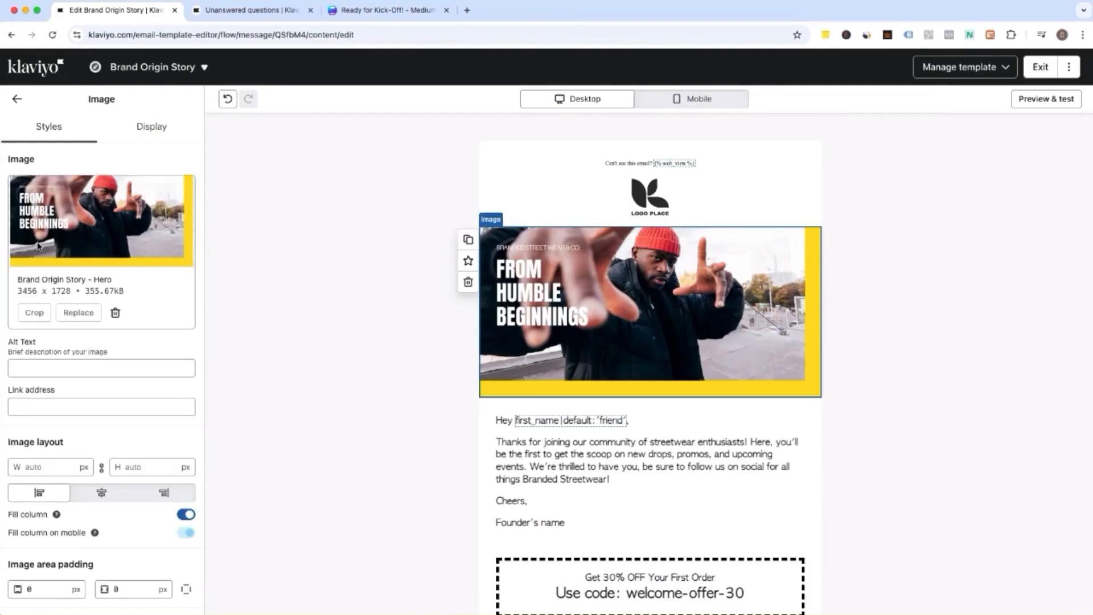
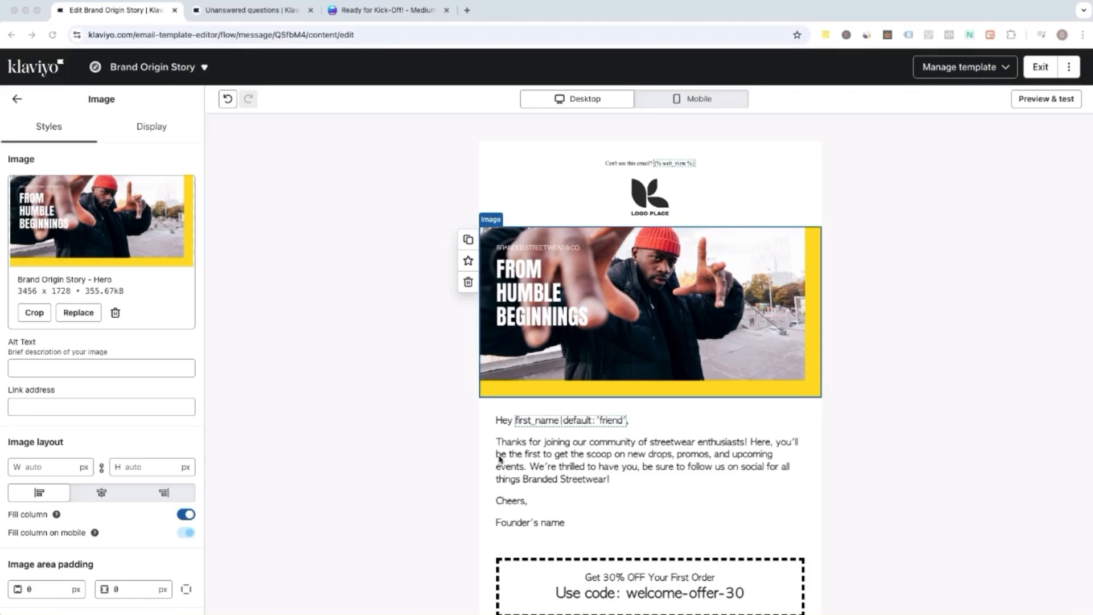
Replace the body text with the copied brand story and remove the bold formatting from the thank-you paragraph under "It's All About You".
{"action": "left_click", "coordinate": [543, 462]}
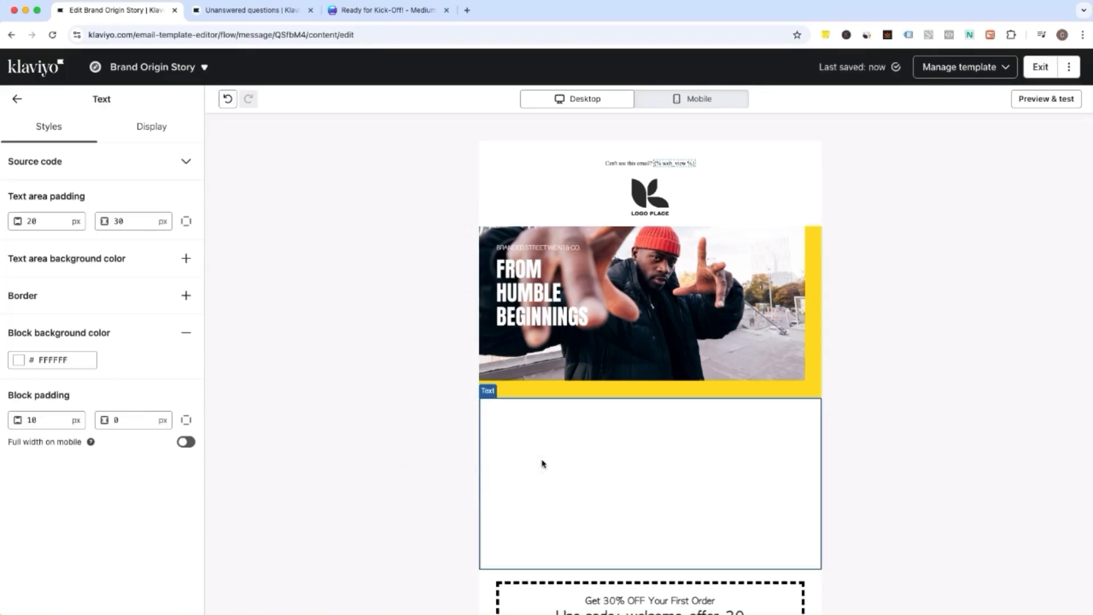
{"action": "left_click", "coordinate": [571, 519]}
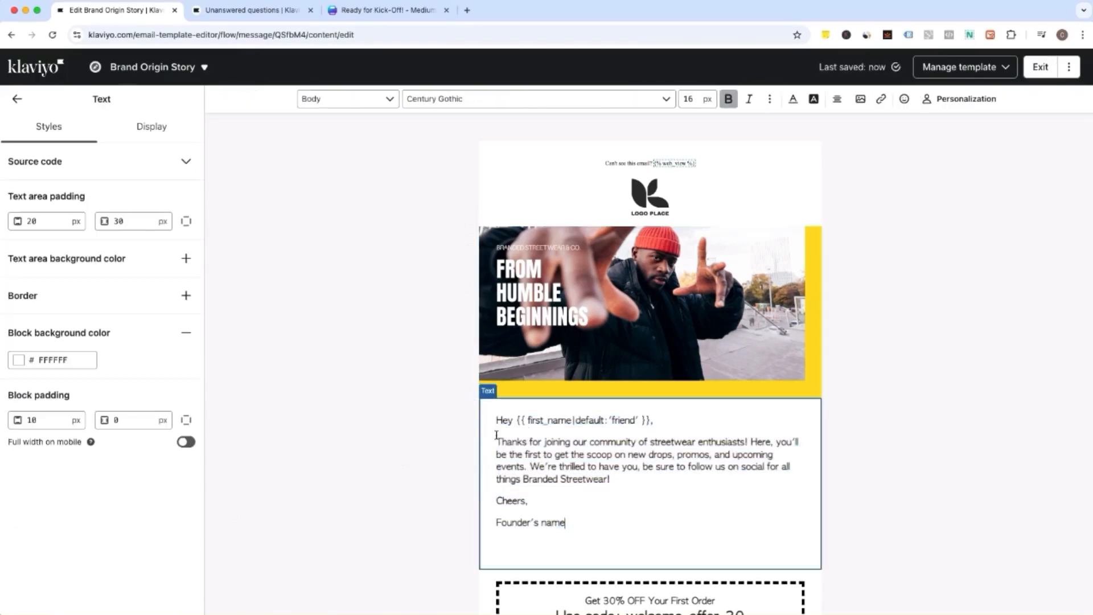
{"action": "key", "text": "ctrl+a"}
{"action": "key", "text": "ctrl+v"}
{"action": "left_click_drag", "start_coordinate": [703, 535], "coordinate": [484, 508]}
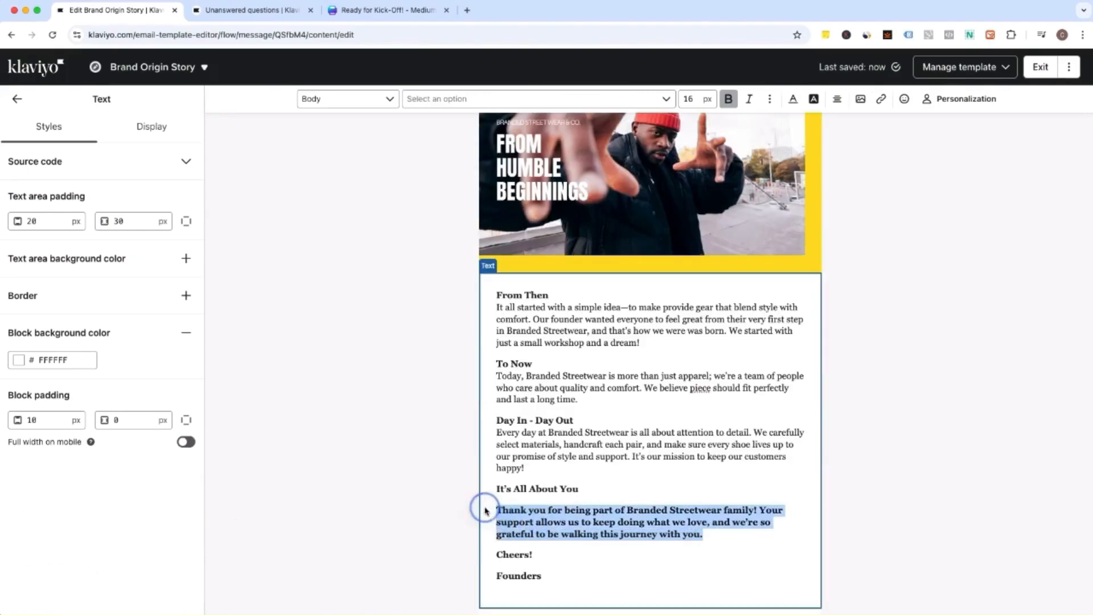
{"action": "left_click", "coordinate": [728, 98]}
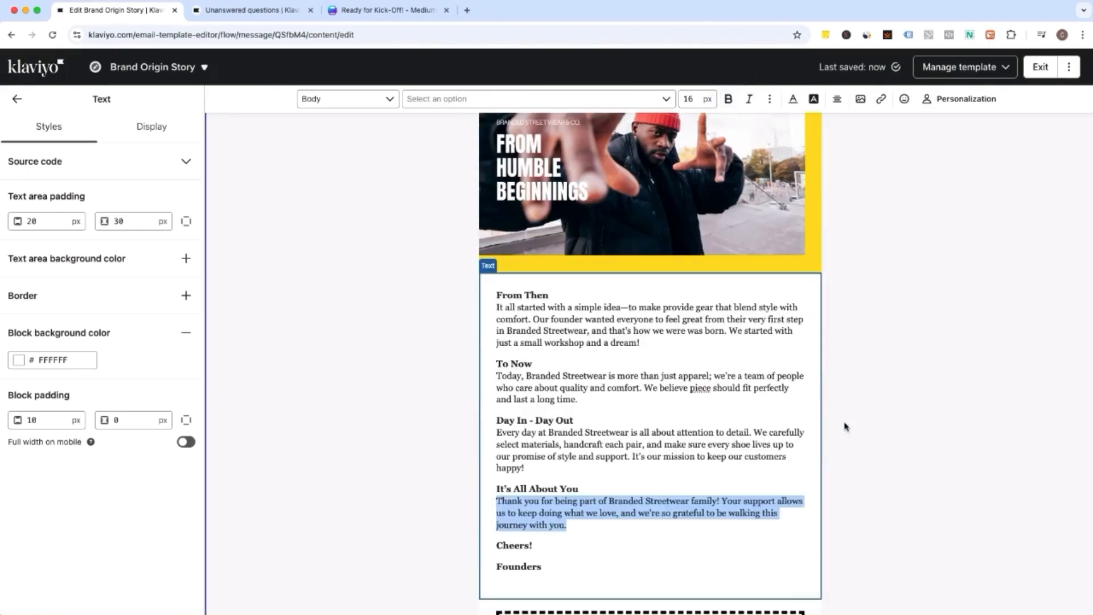
{"action": "left_click", "coordinate": [735, 571]}
Delete the discount code text, Follow Us image, Redeem Now button and spacer blocks below the brand story.
{"action": "scroll", "coordinate": [735, 571], "scroll_direction": "down", "scroll_amount": 3}
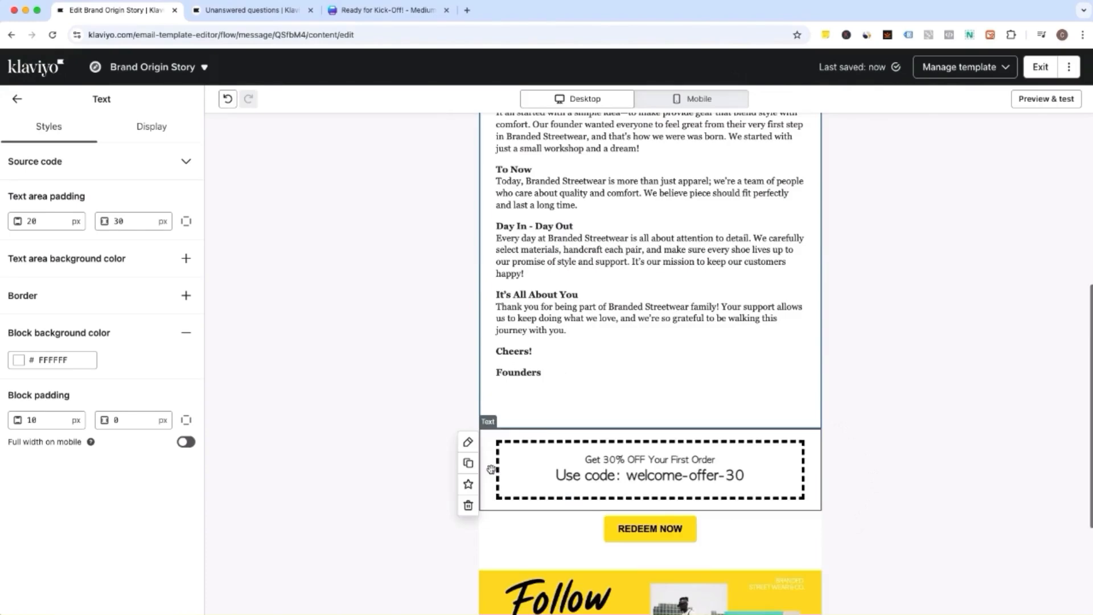
{"action": "left_click", "coordinate": [468, 506]}
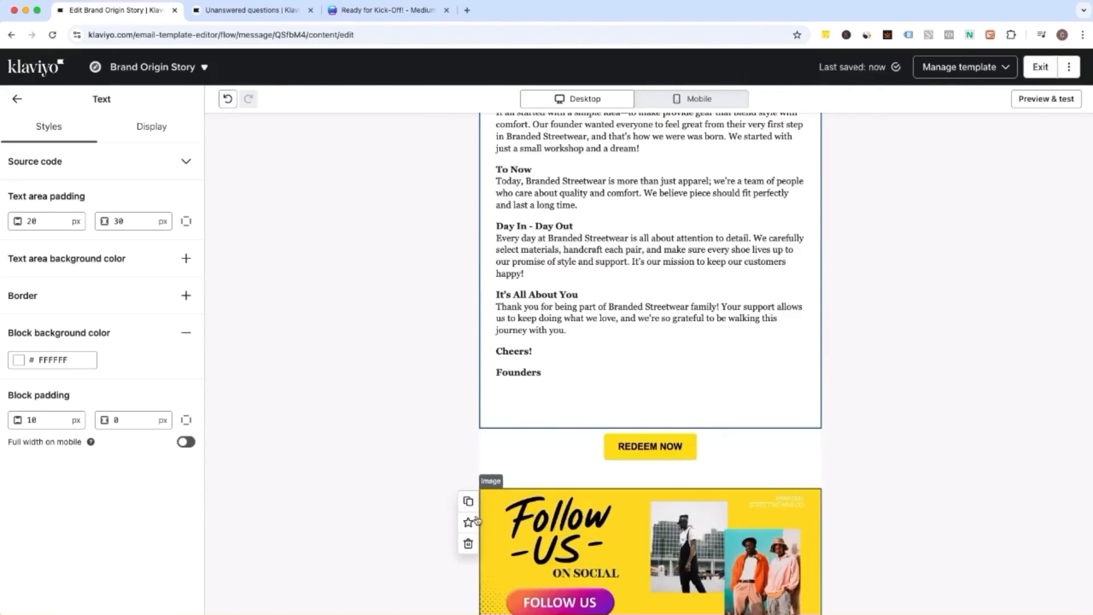
{"action": "left_click", "coordinate": [470, 545]}
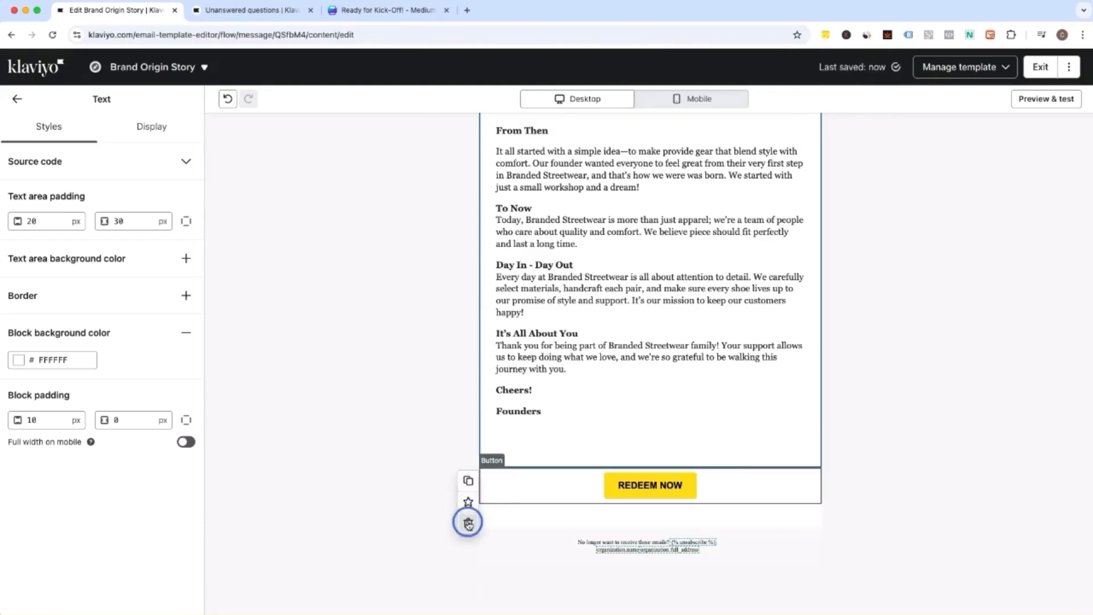
{"action": "left_click", "coordinate": [468, 522]}
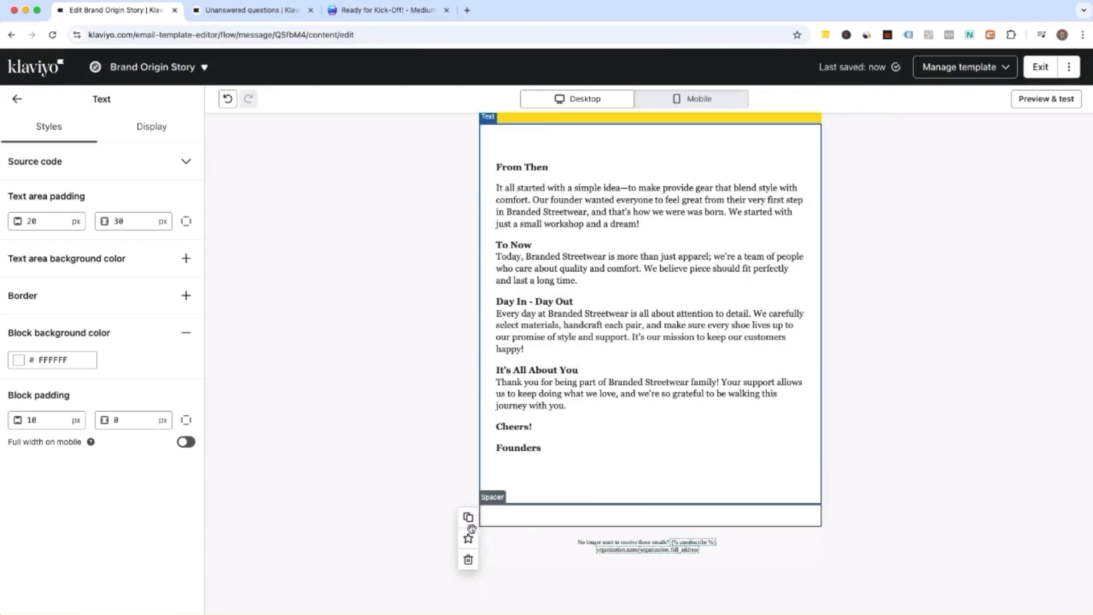
{"action": "left_click", "coordinate": [468, 559]}
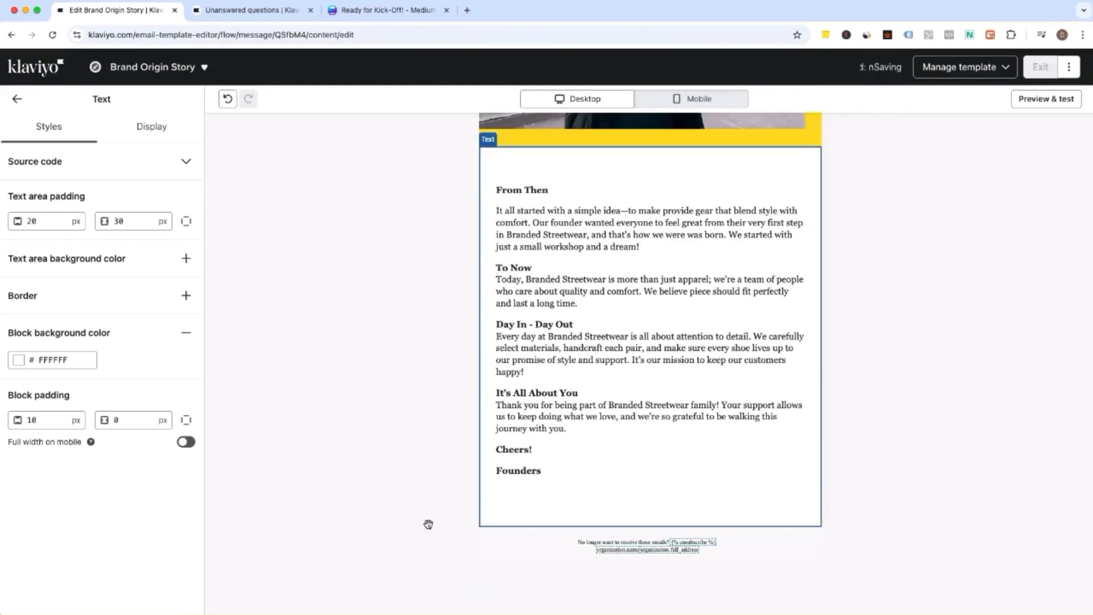
Add an image block below the story with the "Brand Origin Story - Guide Your Way" image and alt text "Guide Your Way".
{"action": "left_click", "coordinate": [17, 99]}
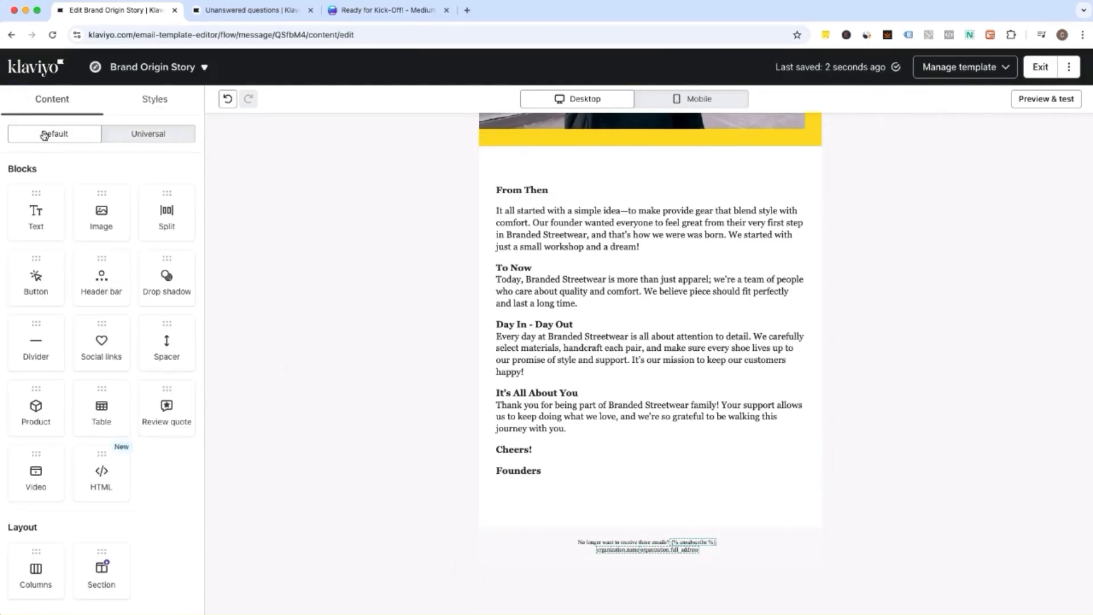
{"action": "left_click_drag", "start_coordinate": [86, 214], "coordinate": [36, 237]}
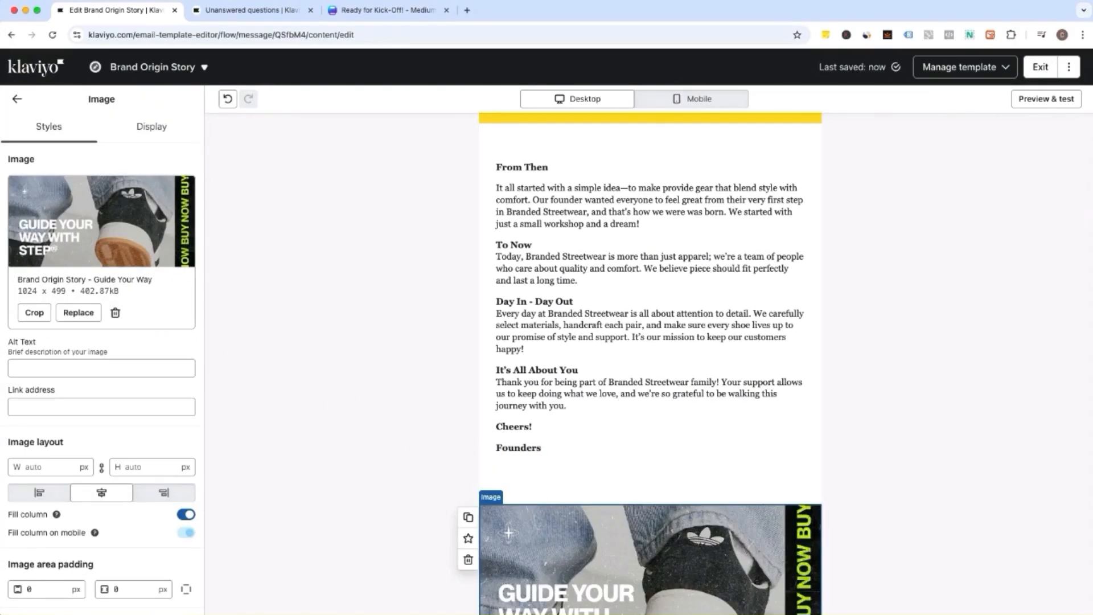
{"action": "left_click", "coordinate": [51, 365]}
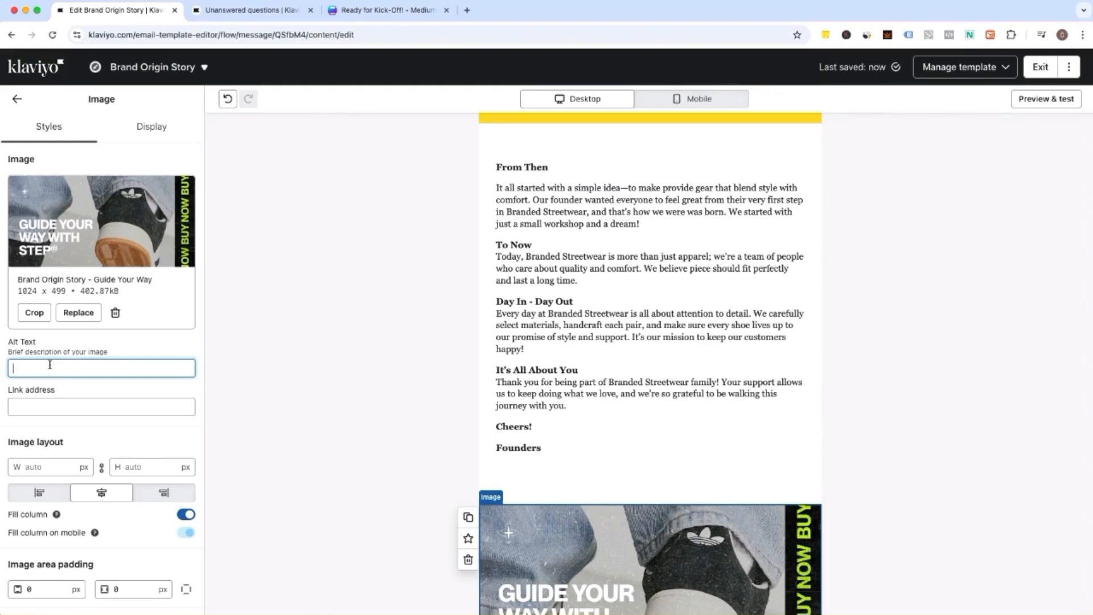
{"action": "type", "text": "Guide Your Way"}
{"action": "left_click", "coordinate": [64, 406]}
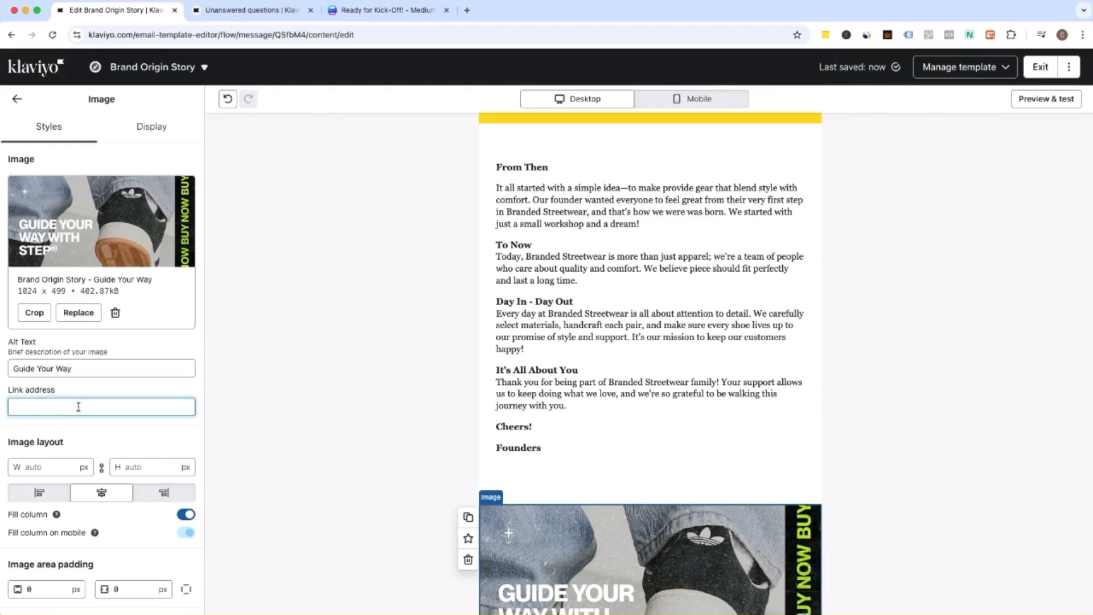
{"action": "left_click", "coordinate": [310, 461]}
Add another image block beneath the Guide Your Way banner and upload the "Brand Origin Story - Trust Badge" image to it.
{"action": "scroll", "coordinate": [393, 475], "scroll_direction": "down", "scroll_amount": 1}
{"action": "scroll", "coordinate": [393, 475], "scroll_direction": "down", "scroll_amount": 2}
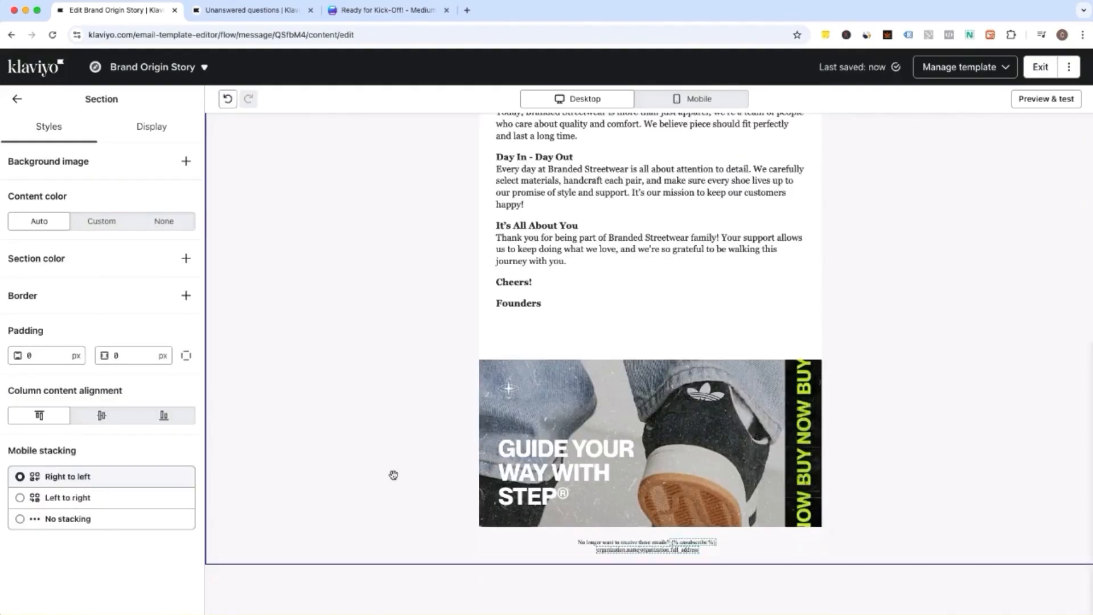
{"action": "left_click", "coordinate": [16, 101]}
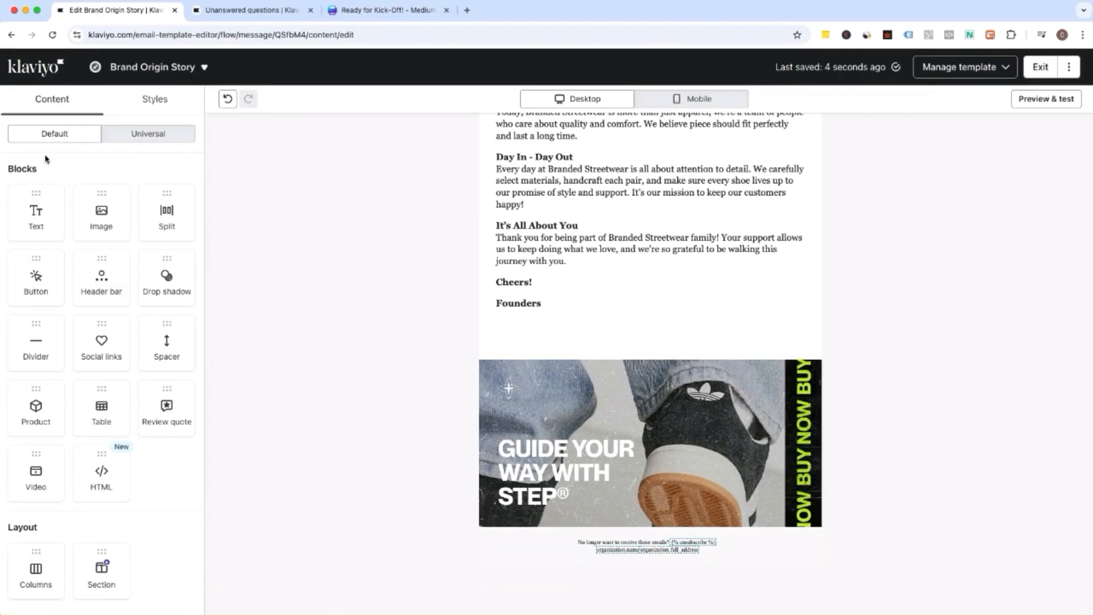
{"action": "left_click_drag", "start_coordinate": [98, 215], "coordinate": [497, 486]}
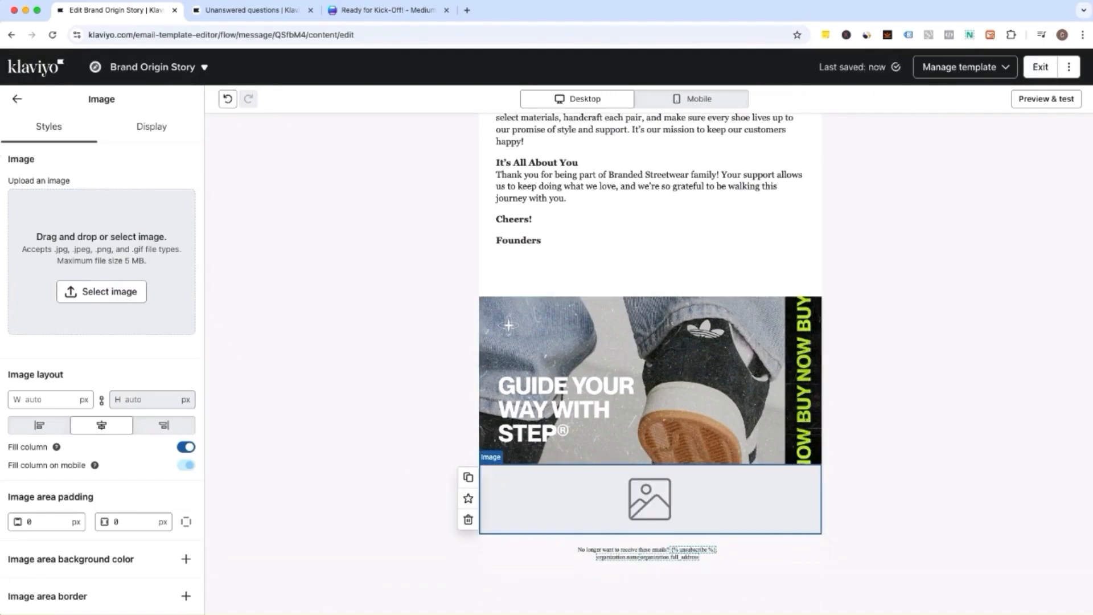
{"action": "left_click_drag", "start_coordinate": [3, 209], "coordinate": [88, 229]}
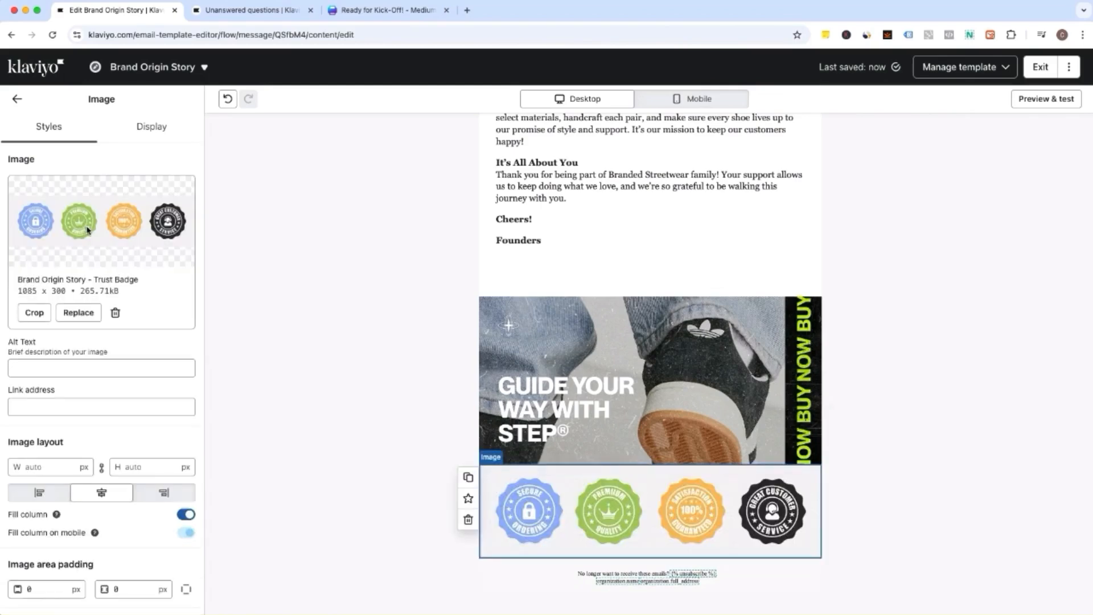
{"action": "left_click", "coordinate": [307, 319]}
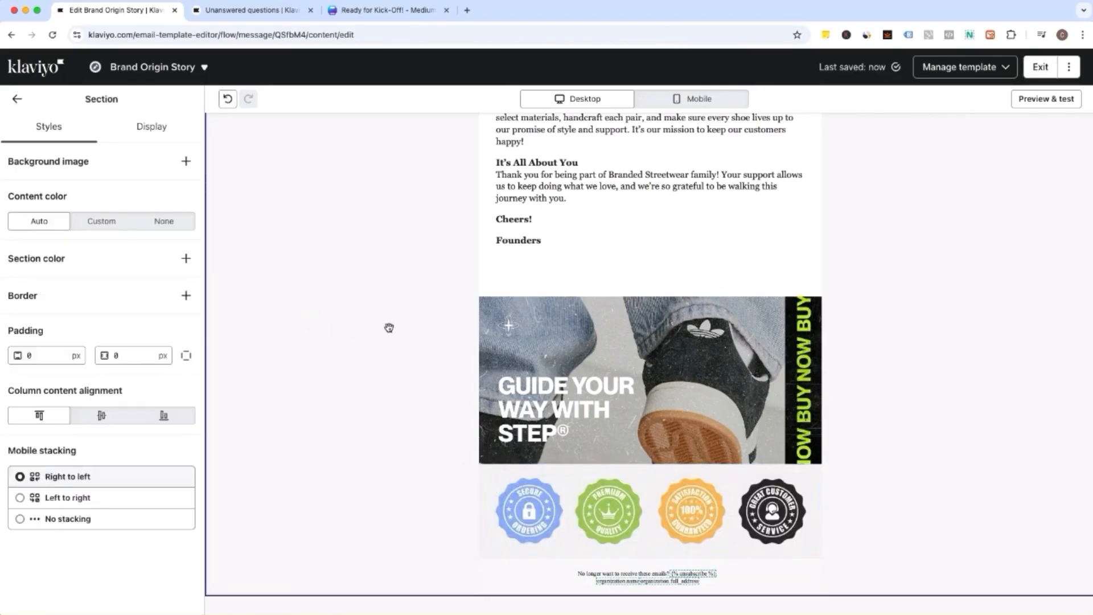
Review the Brand Origin Story email from header to footer in the desktop and mobile layouts.
{"action": "scroll", "coordinate": [501, 290], "scroll_direction": "up", "scroll_amount": 8}
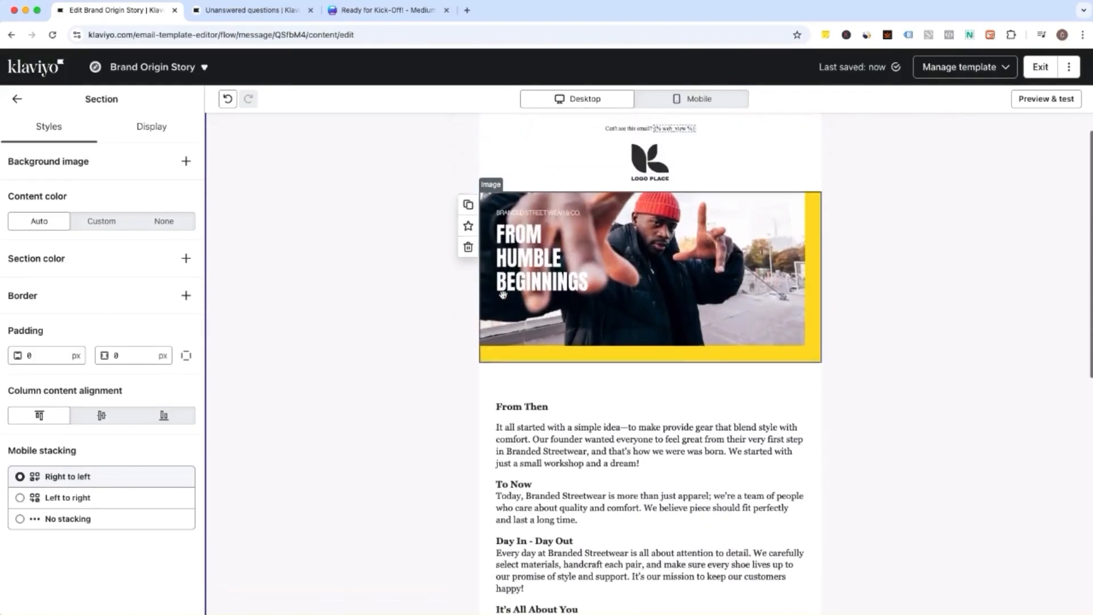
{"action": "left_click", "coordinate": [726, 105]}
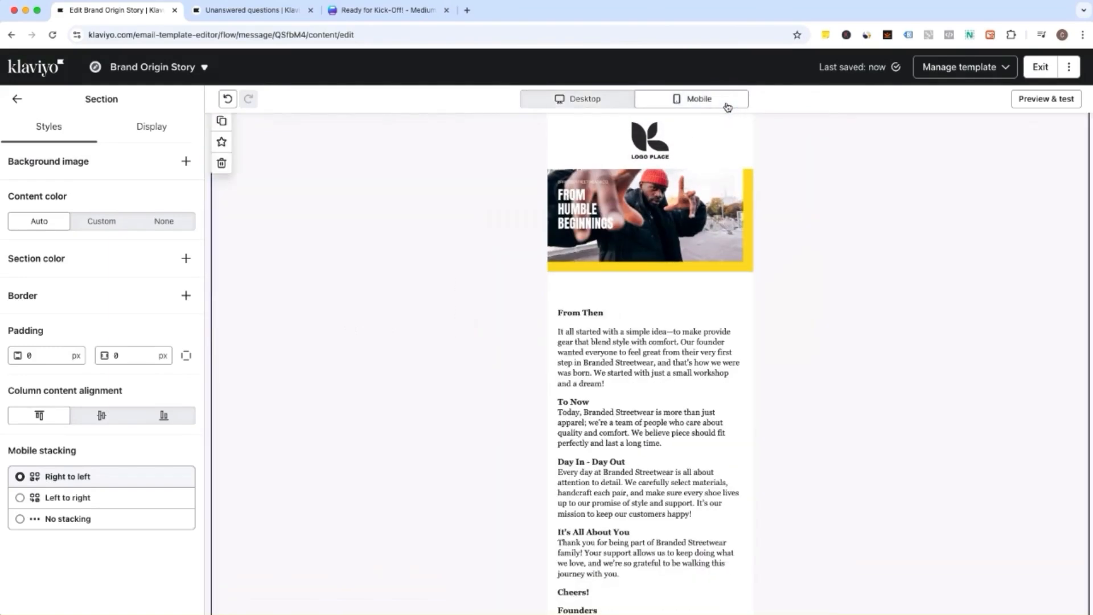
{"action": "scroll", "coordinate": [710, 346], "scroll_direction": "down", "scroll_amount": 2}
{"action": "scroll", "coordinate": [711, 350], "scroll_direction": "up", "scroll_amount": 1}
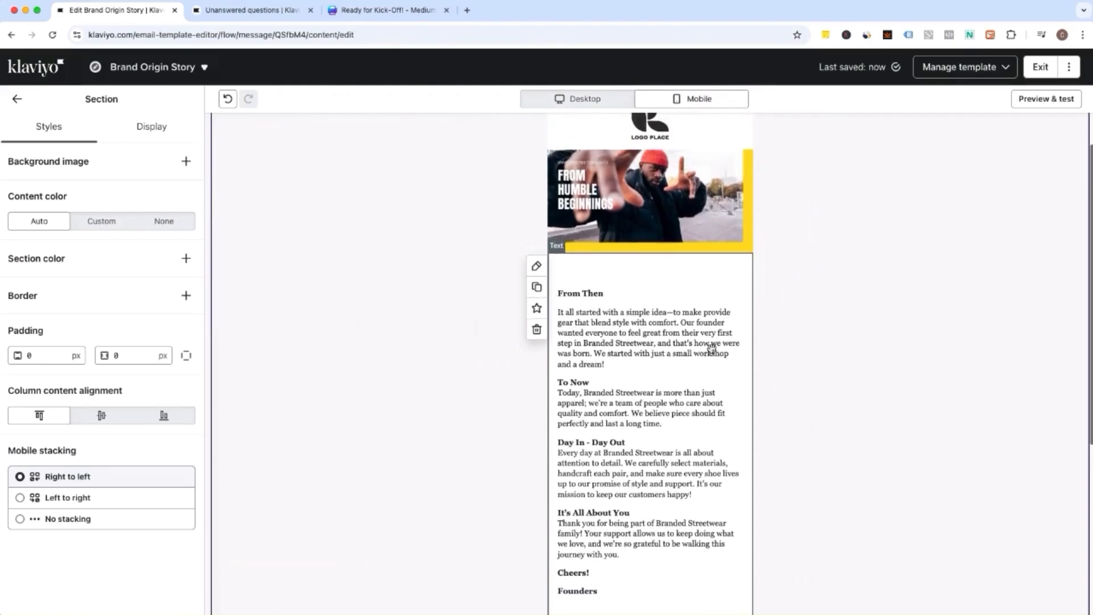
{"action": "scroll", "coordinate": [711, 348], "scroll_direction": "down", "scroll_amount": 10}
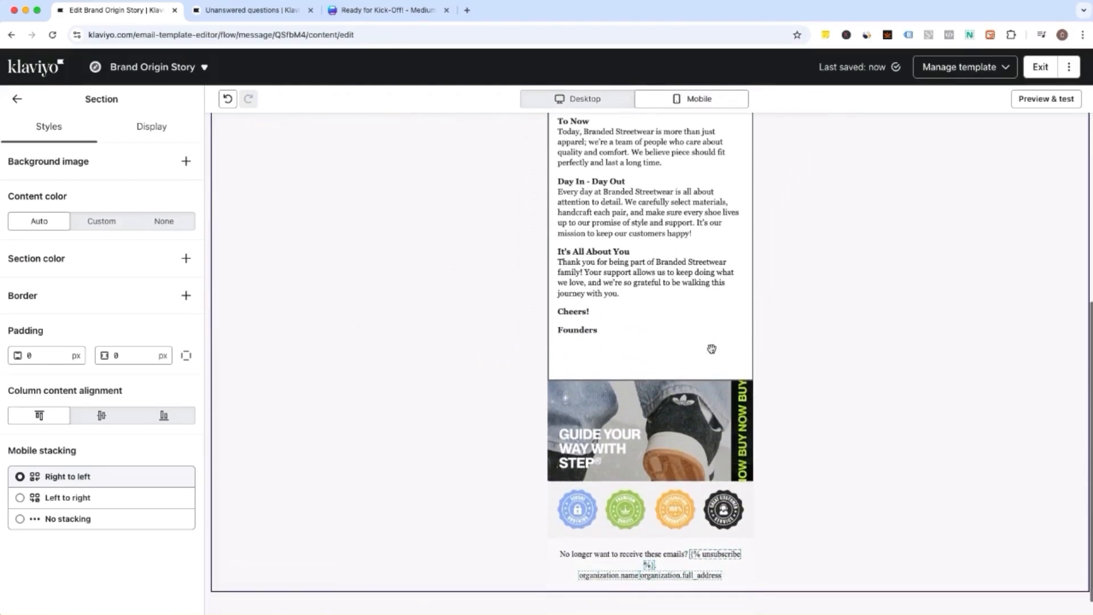
{"action": "scroll", "coordinate": [711, 348], "scroll_direction": "up", "scroll_amount": 12}
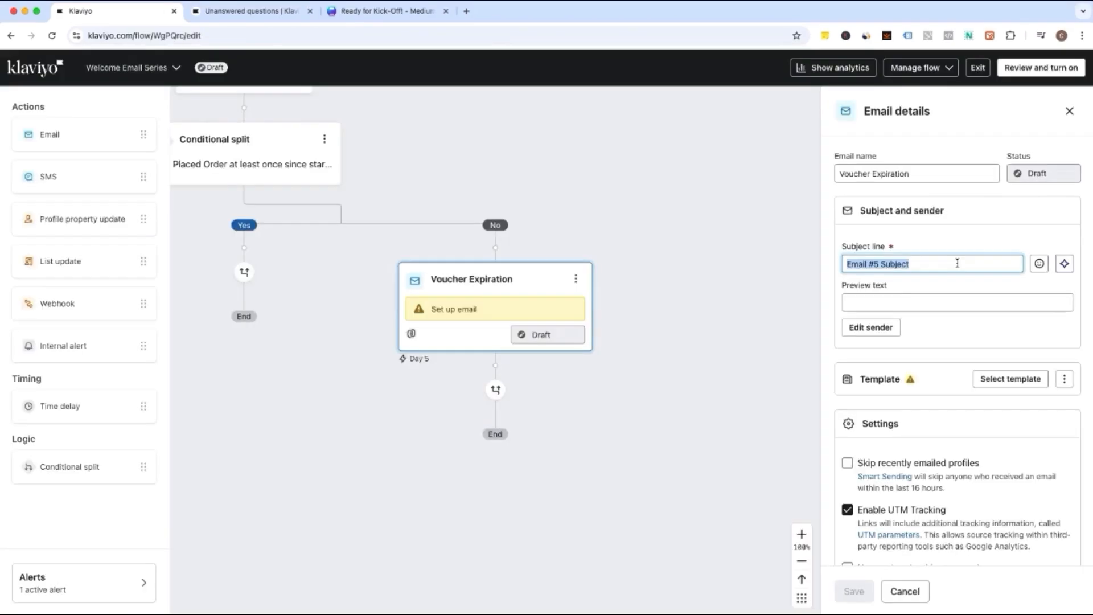
Set the Voucher Expiration email's subject line to "Hey Shopper, time's running out".
{"action": "type", "text": "Hey Shopper, time's runni"}
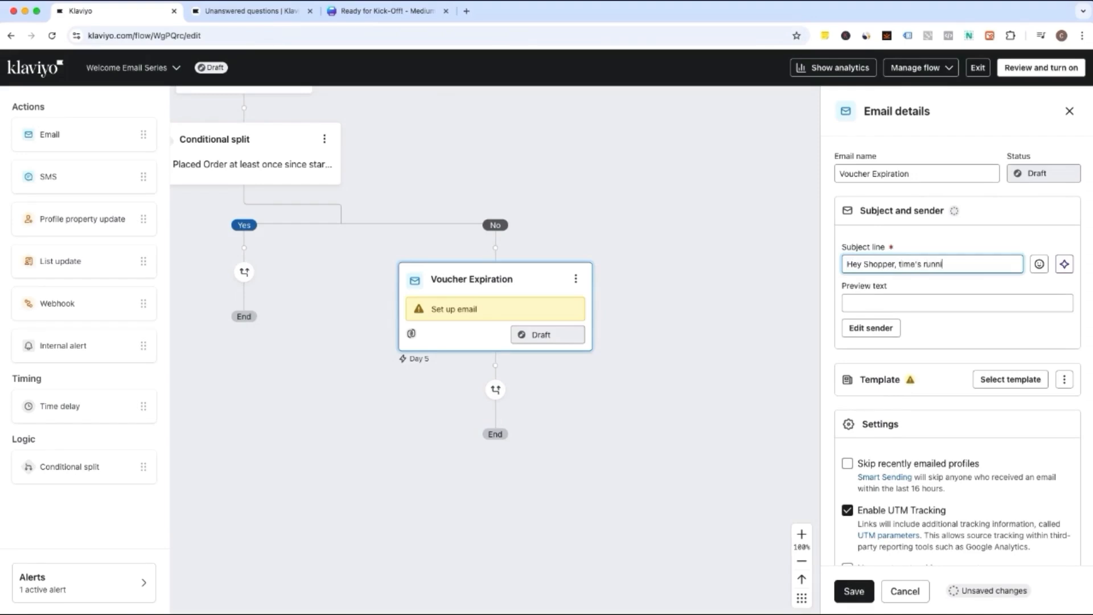
{"action": "key", "text": "Tab"}
{"action": "key", "text": "Tab"}
{"action": "key", "text": "Tab"}
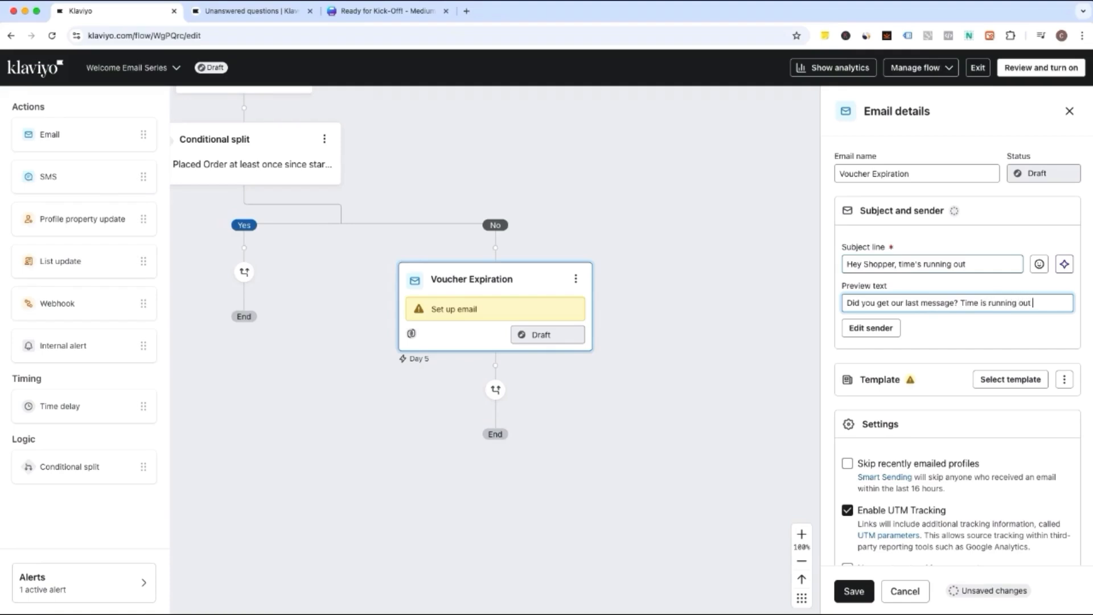
Set the Voucher Expiration email's preview text to "Did you get our last message? Time is running out on your free gift" and save.
{"action": "type", "text": "ree gift"}
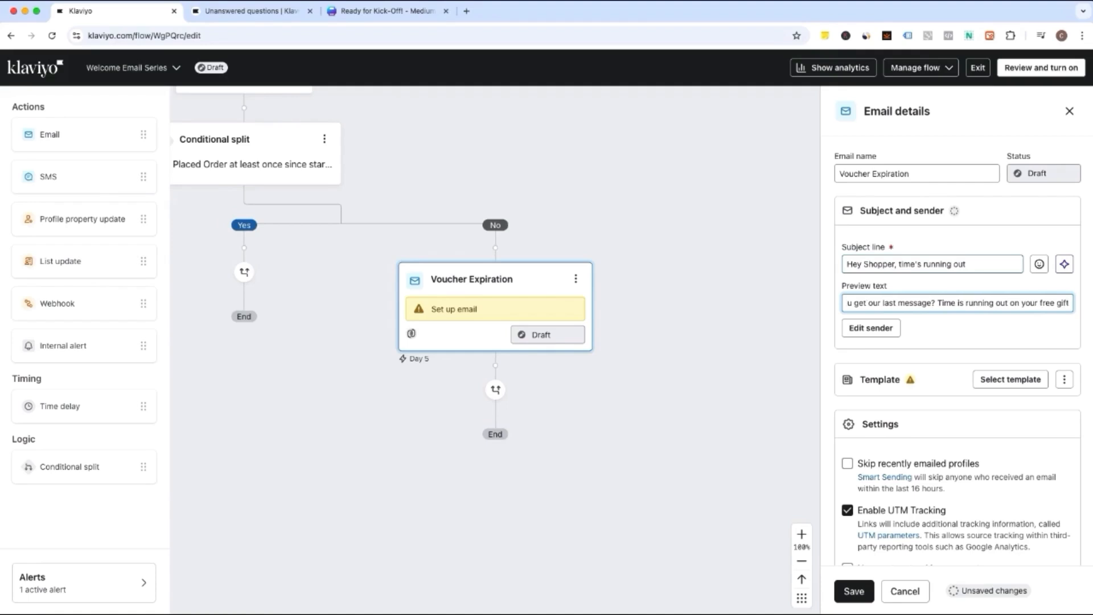
{"action": "key", "text": "Tab"}
{"action": "left_click", "coordinate": [854, 591]}
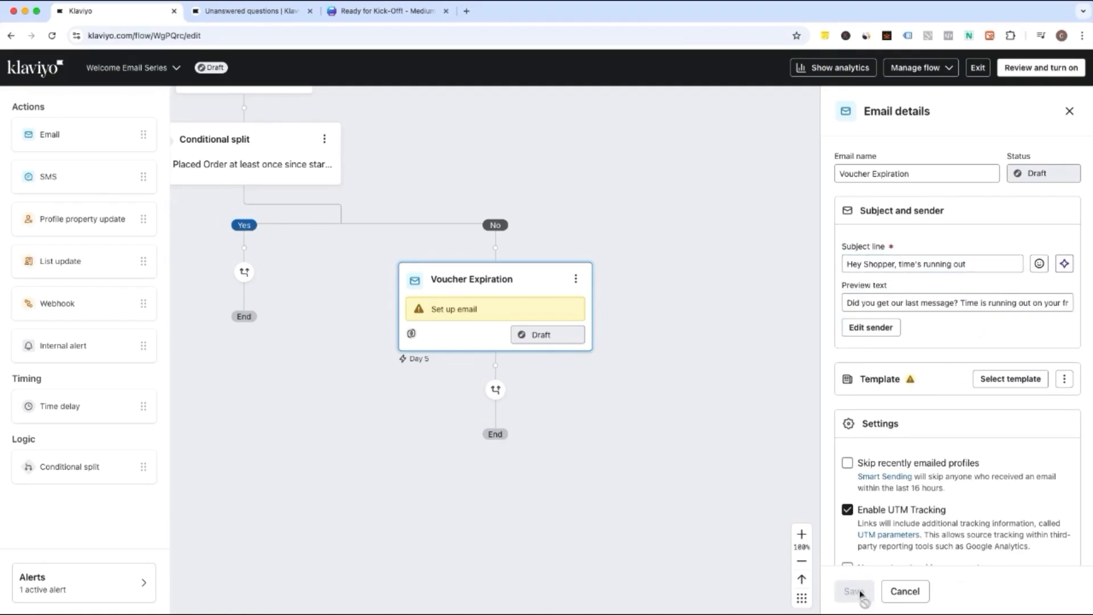
Apply the saved VIP template to the Voucher Expiration email and replace its hero banner with the "Voucher Expiration Hero" image.
{"action": "left_click", "coordinate": [1003, 380]}
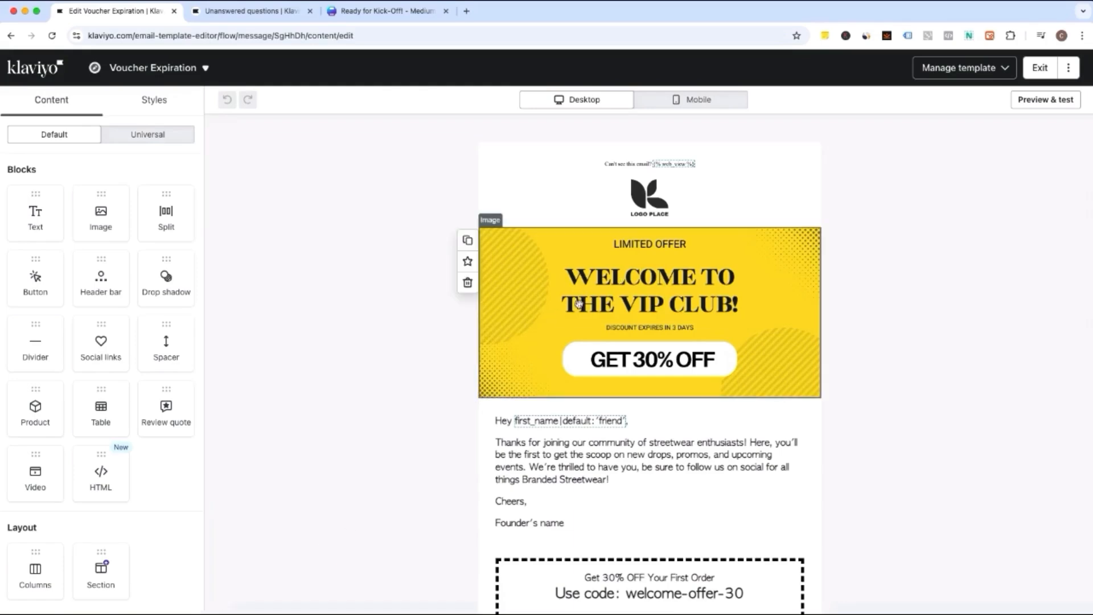
{"action": "left_click", "coordinate": [577, 305]}
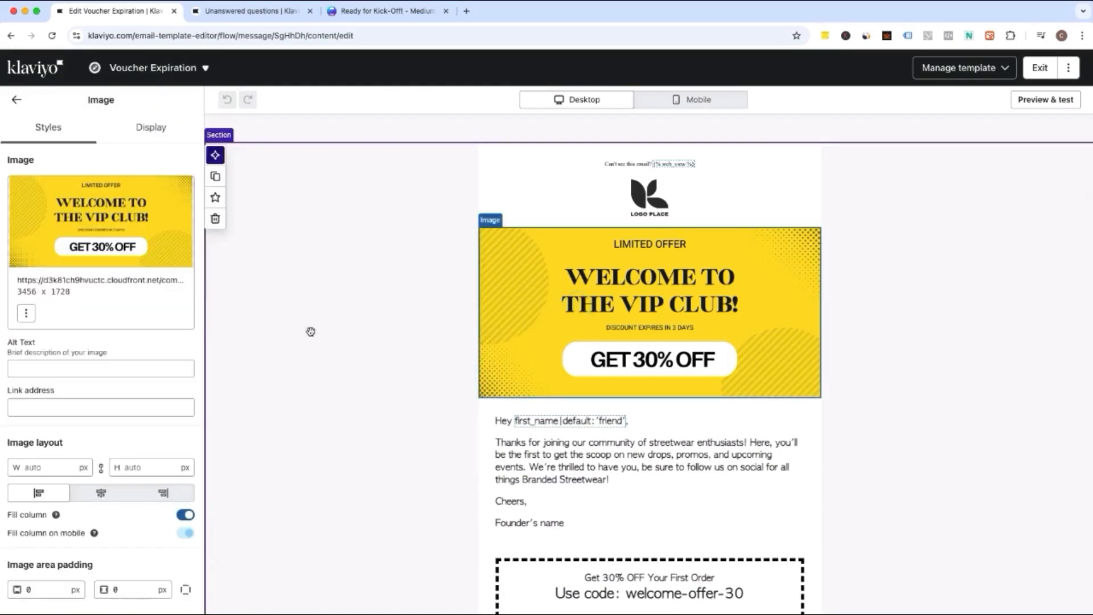
{"action": "left_click", "coordinate": [114, 313]}
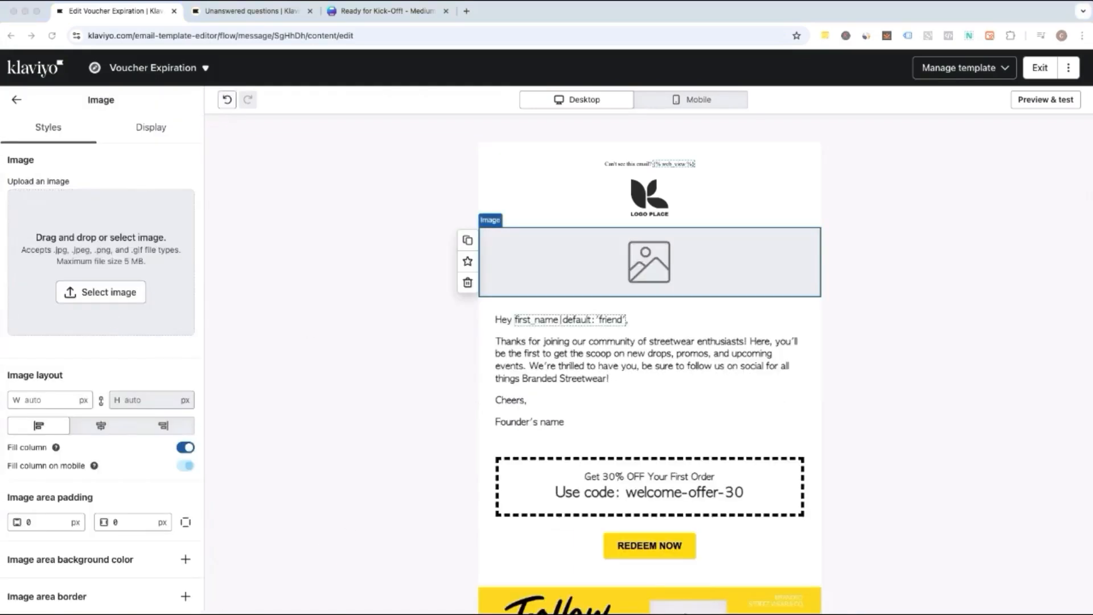
{"action": "left_click_drag", "start_coordinate": [0, 193], "coordinate": [34, 238]}
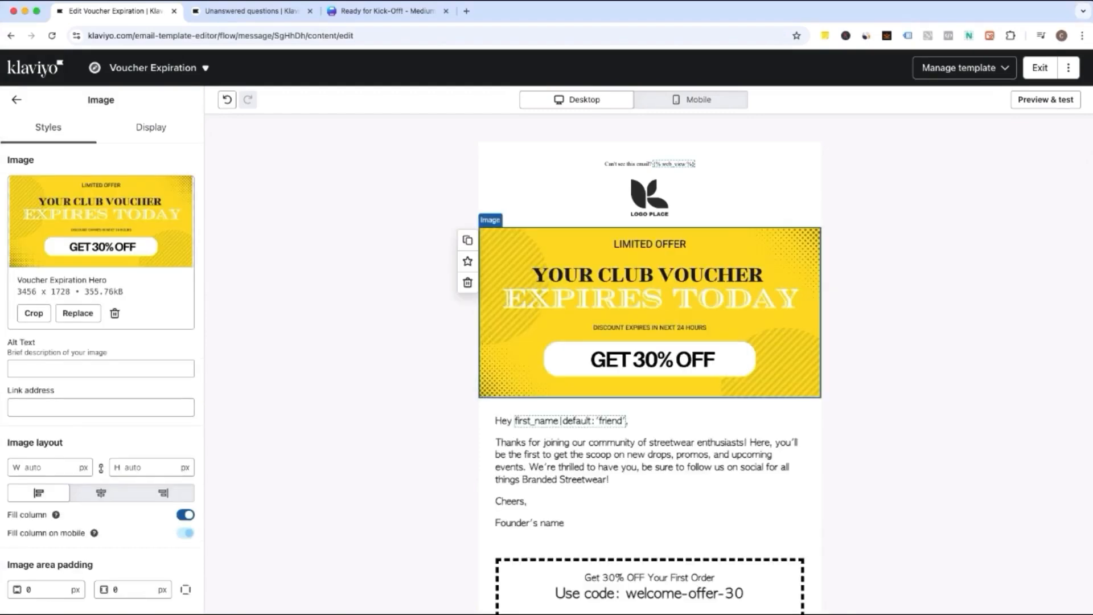
Set the hero image's alt text to "VIP club voucher expires today".
{"action": "left_click", "coordinate": [29, 371]}
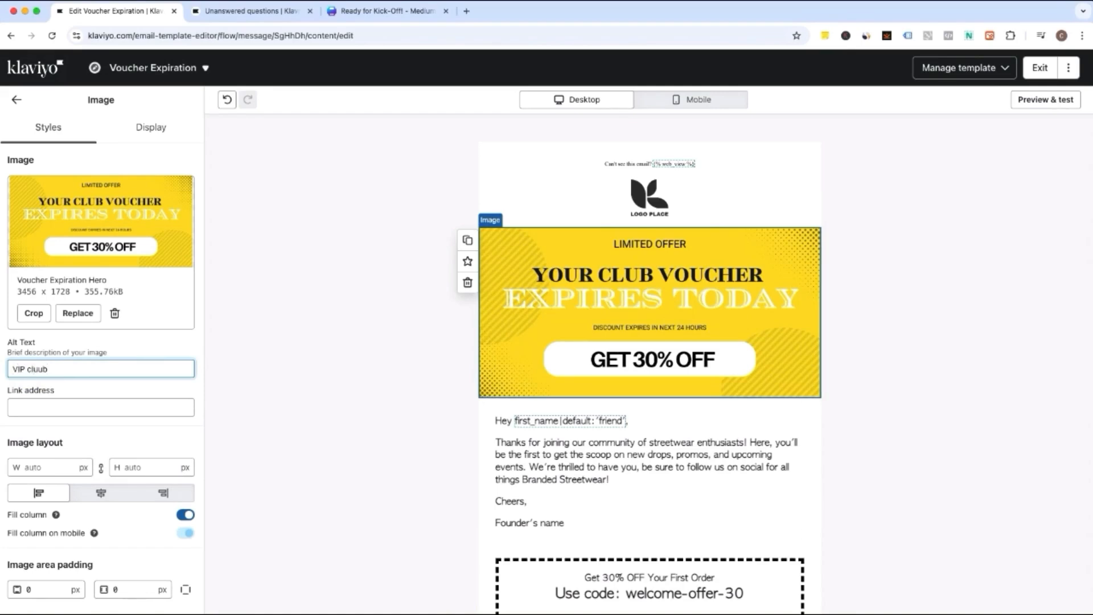
{"action": "type", "text": "VIP club voucher expires today"}
{"action": "left_click", "coordinate": [52, 408]}
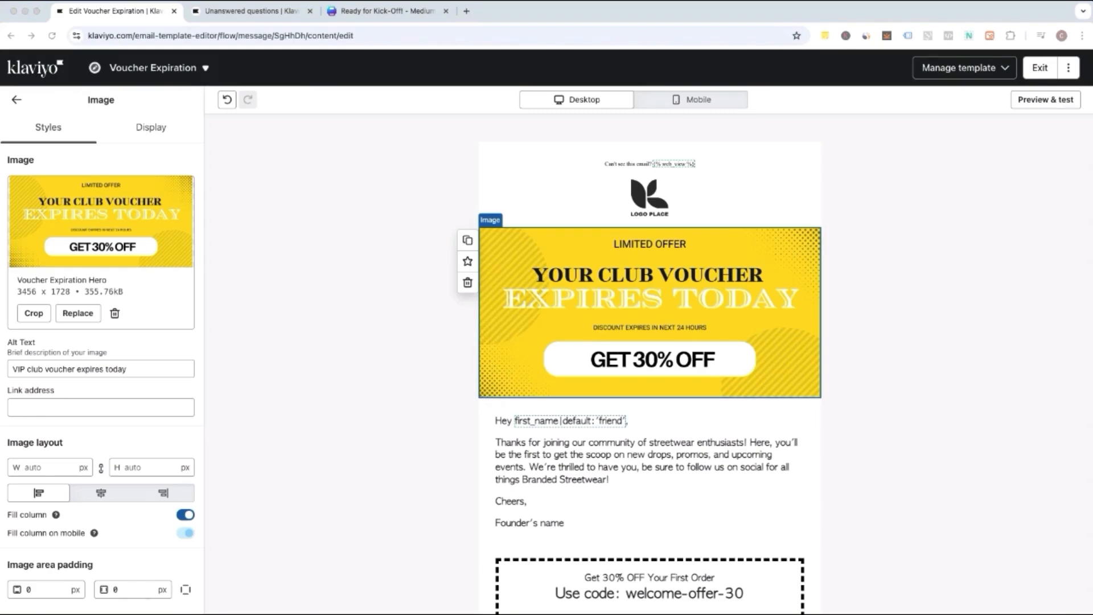
Replace the body copy below the greeting with the copied 24-hour voucher expiry message, keeping its formatting, and remove the duplicate "Hey first name," line.
{"action": "left_click_drag", "start_coordinate": [566, 522], "coordinate": [493, 447]}
{"action": "key", "text": "super+v"}
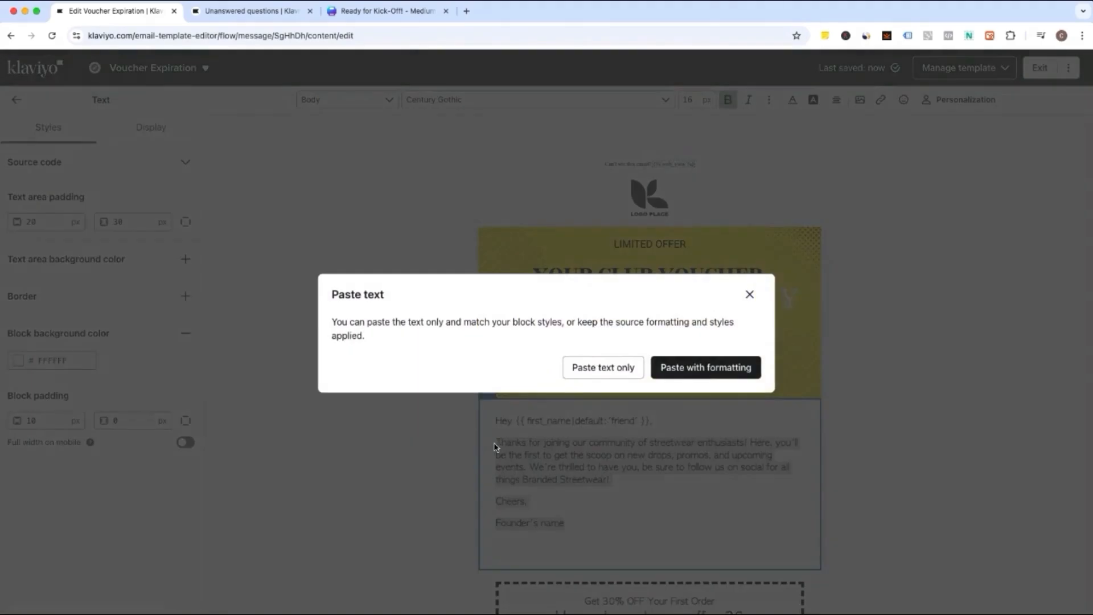
{"action": "left_click", "coordinate": [705, 368]}
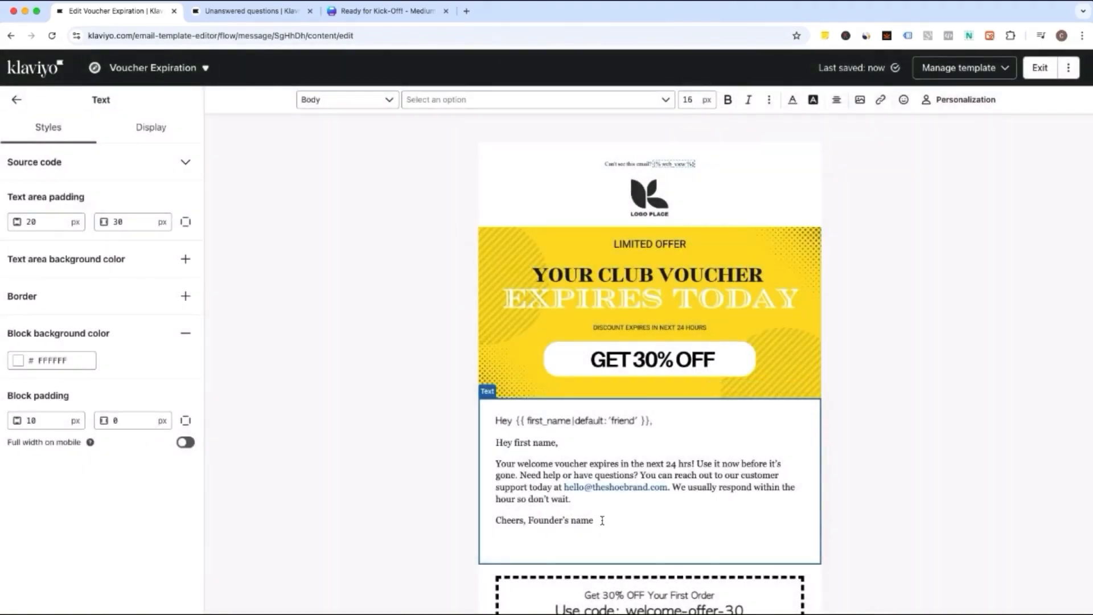
{"action": "left_click_drag", "start_coordinate": [602, 520], "coordinate": [480, 447]}
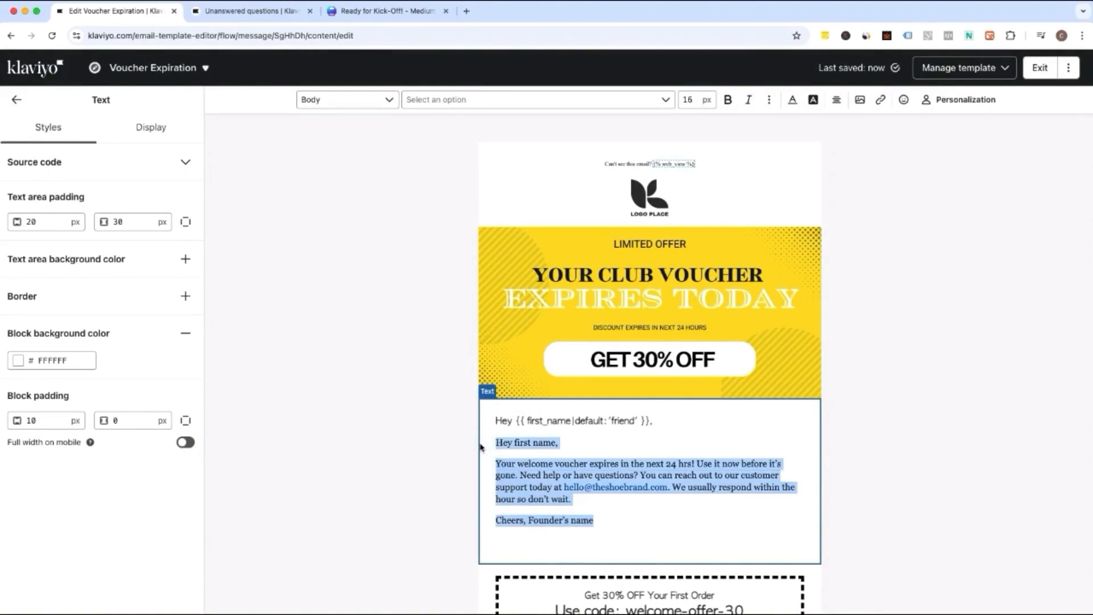
{"action": "left_click", "coordinate": [563, 443]}
{"action": "left_click_drag", "start_coordinate": [563, 443], "coordinate": [486, 443]}
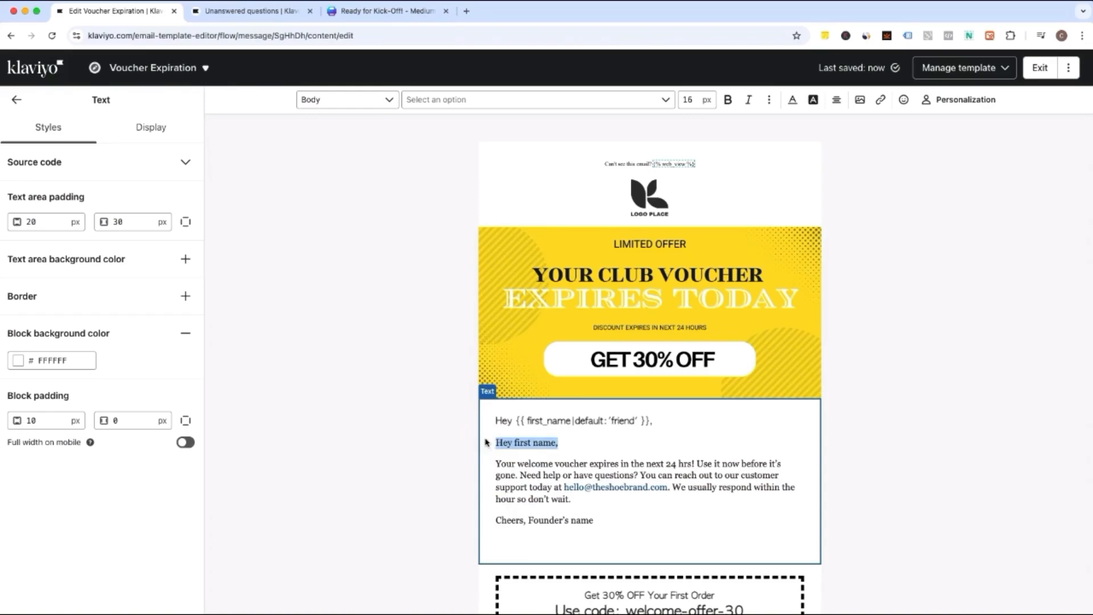
{"action": "key", "text": "BackSpace"}
{"action": "key", "text": "BackSpace"}
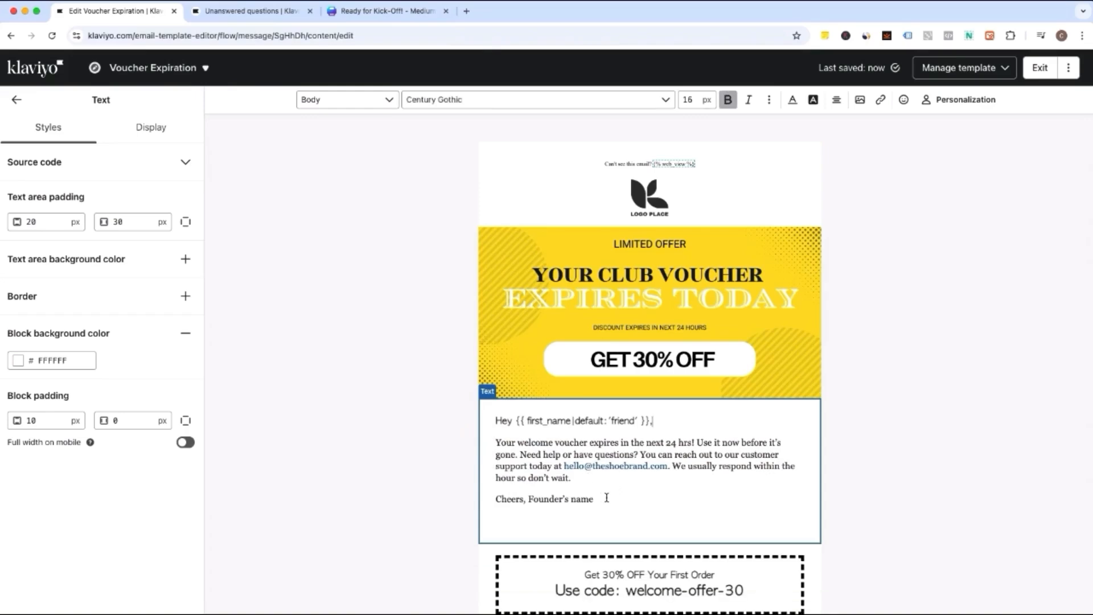
Set the entire body text block to Century Gothic and change the support e-mail address to the streetwear brand's own.
{"action": "left_click", "coordinate": [611, 495]}
{"action": "key", "text": "ctrl+a"}
{"action": "left_click", "coordinate": [647, 101]}
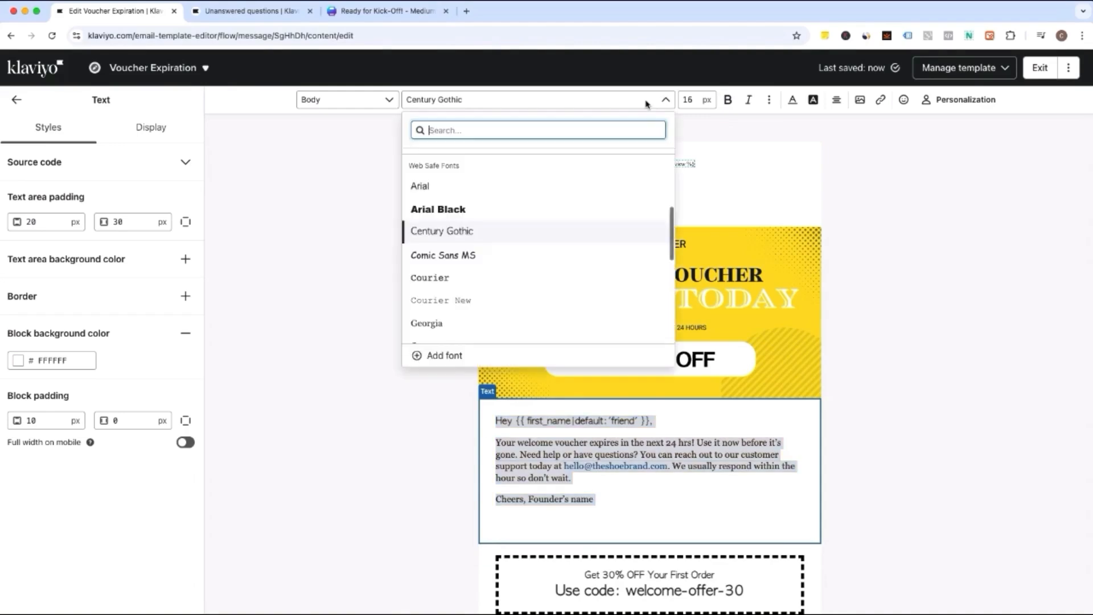
{"action": "left_click", "coordinate": [489, 231]}
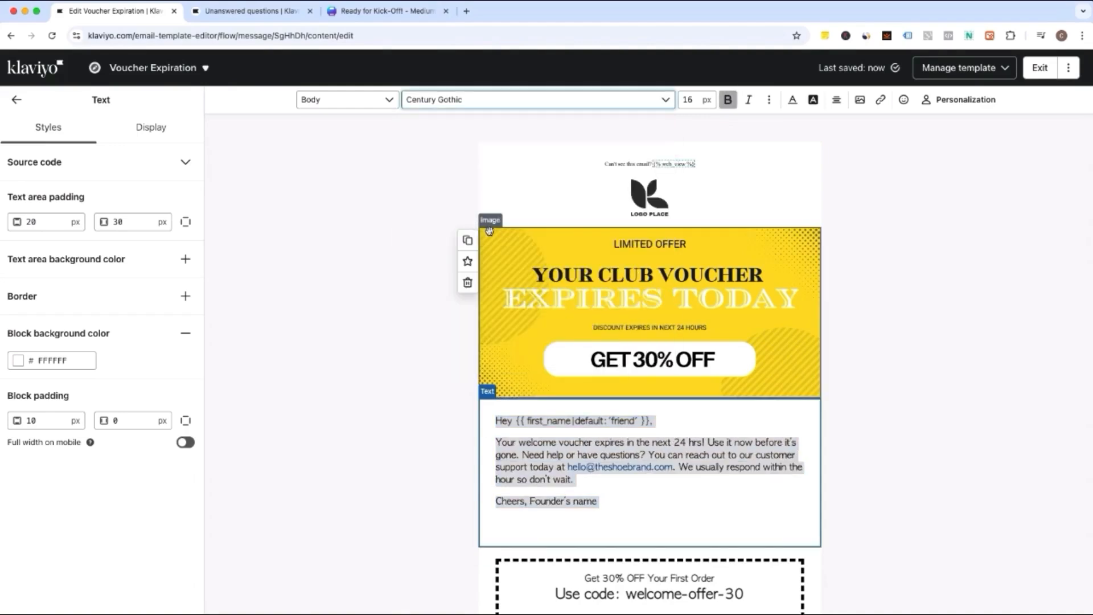
{"action": "left_click", "coordinate": [699, 101]}
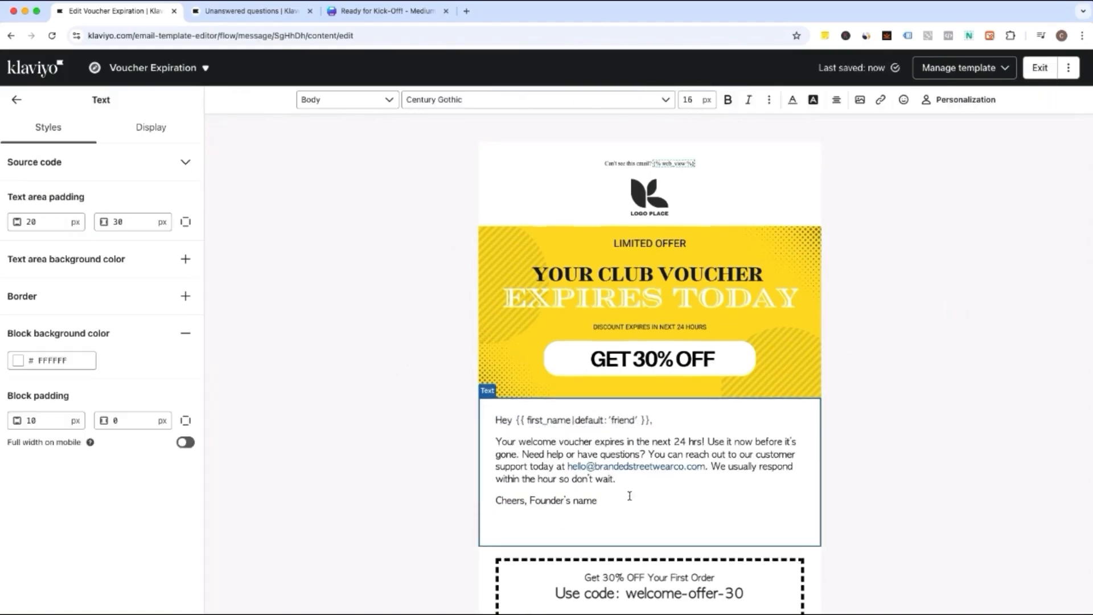
Change the text of the button below the discount code to "REDEEM DISCOUNT NOW".
{"action": "scroll", "coordinate": [630, 493], "scroll_direction": "down", "scroll_amount": 1}
{"action": "scroll", "coordinate": [630, 495], "scroll_direction": "down", "scroll_amount": 1}
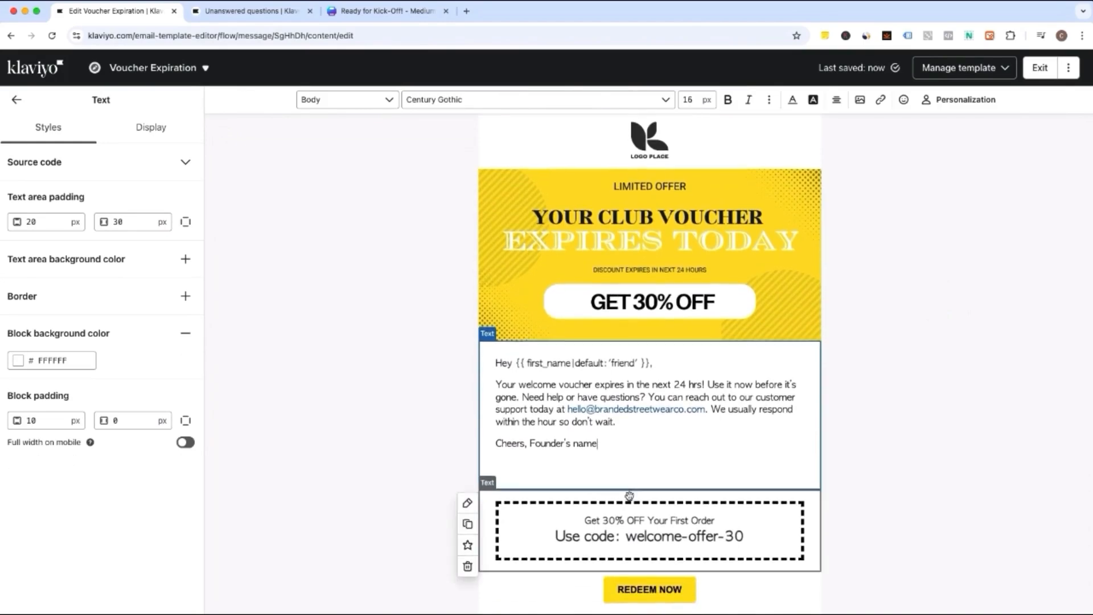
{"action": "scroll", "coordinate": [630, 495], "scroll_direction": "down", "scroll_amount": 3}
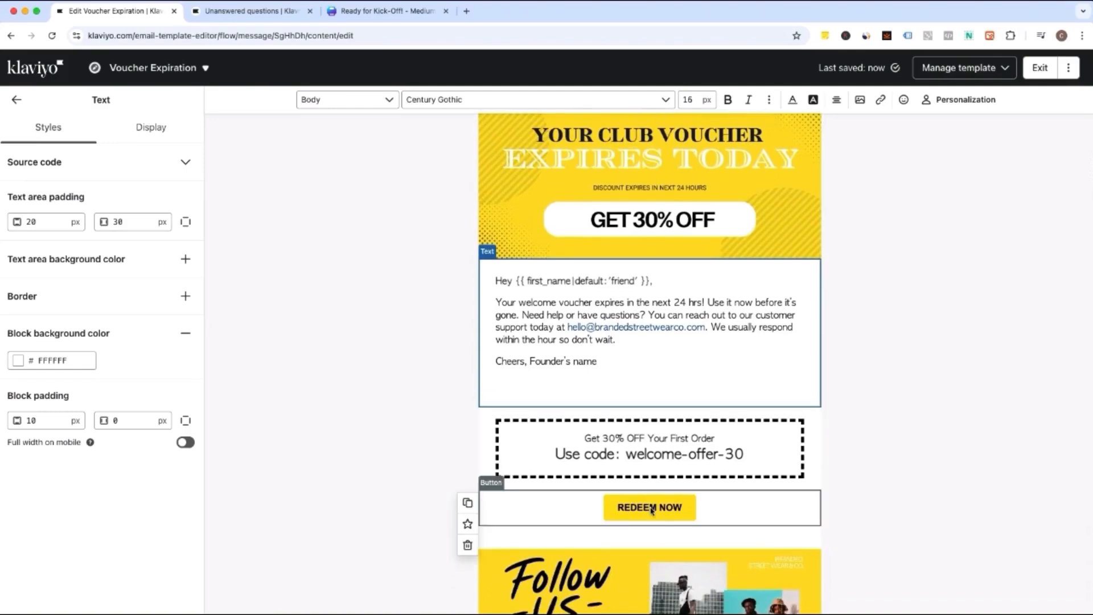
{"action": "left_click", "coordinate": [652, 509]}
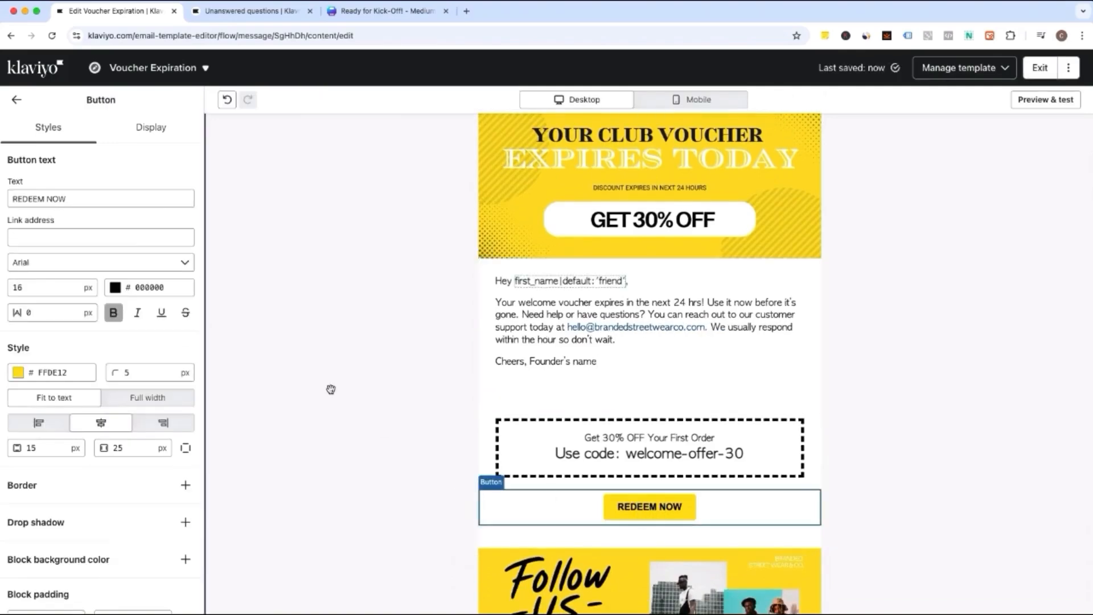
{"action": "left_click", "coordinate": [48, 194]}
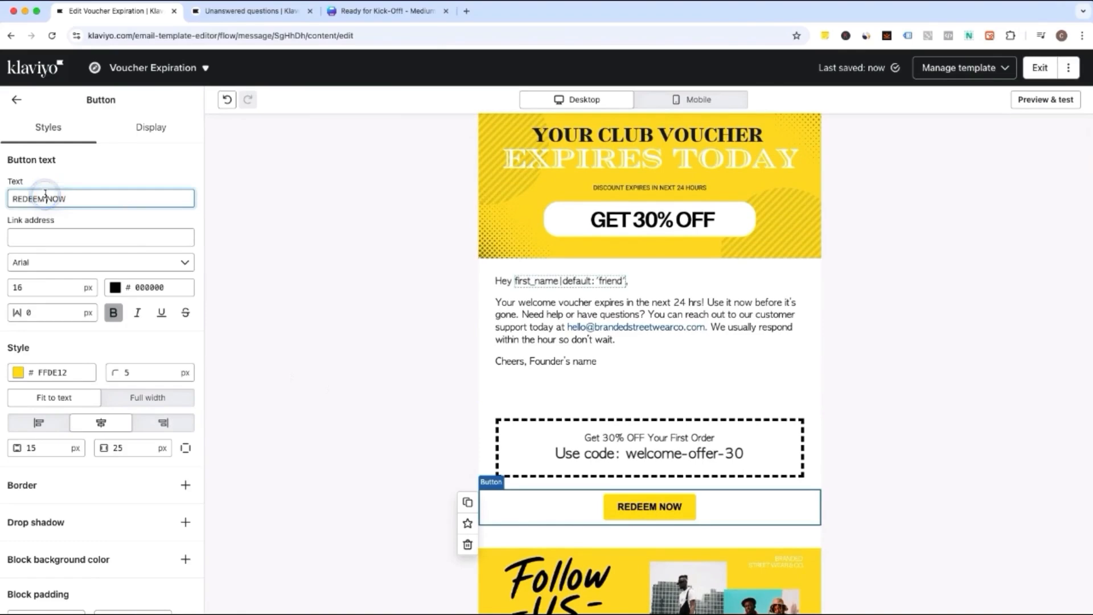
{"action": "type", "text": "DISCOUNT"}
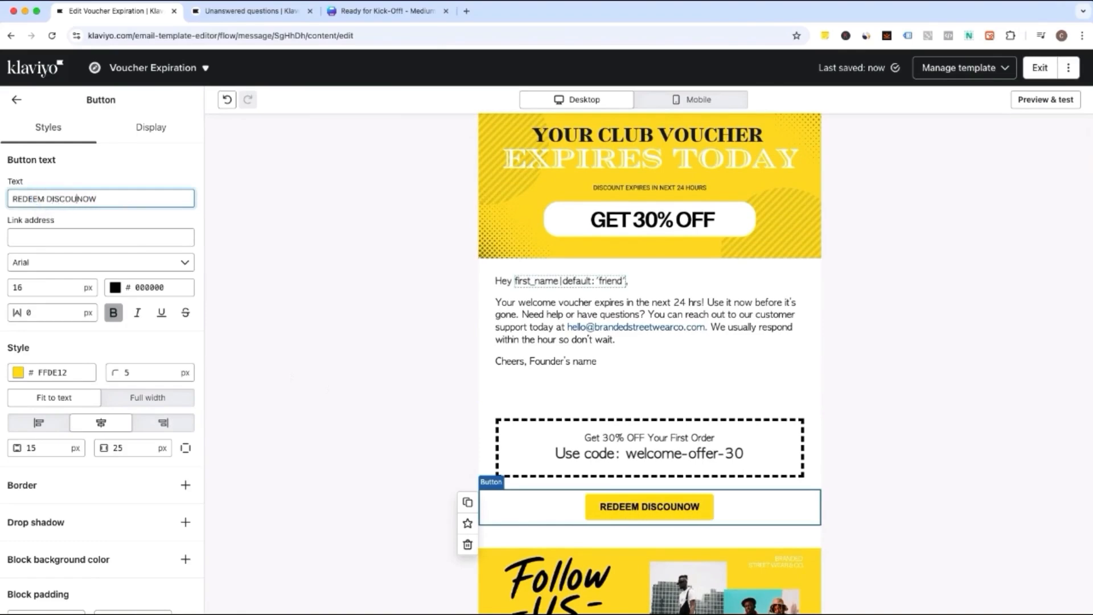
Replace the Follow Us social image below the button with the "Voucher Expiration - Free Shipping Graphic" image.
{"action": "left_click", "coordinate": [545, 580]}
{"action": "scroll", "coordinate": [545, 580], "scroll_direction": "down", "scroll_amount": 1}
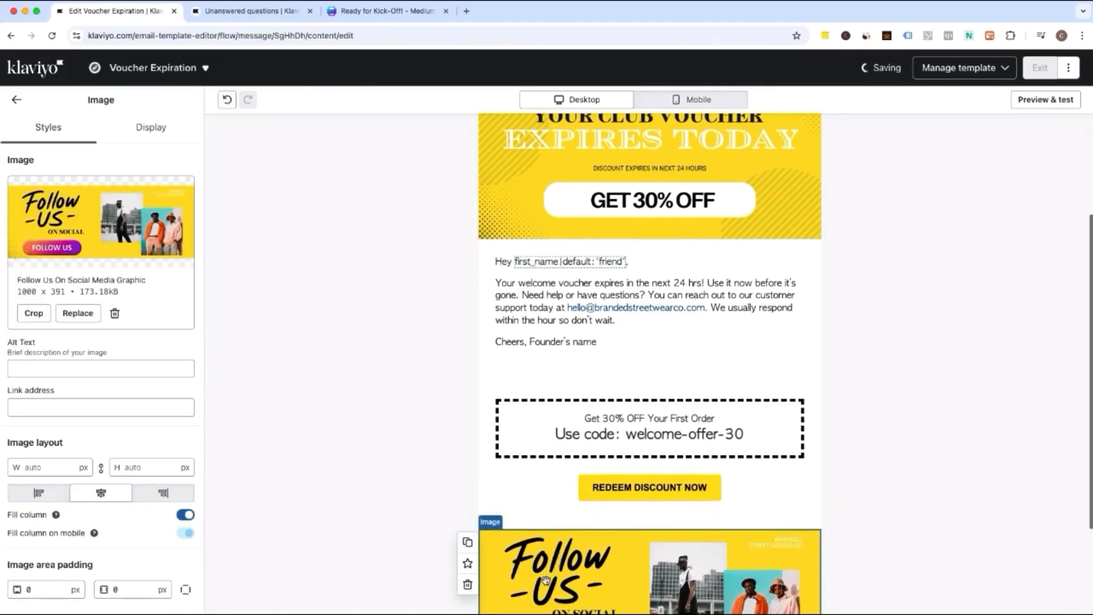
{"action": "left_click", "coordinate": [115, 313]}
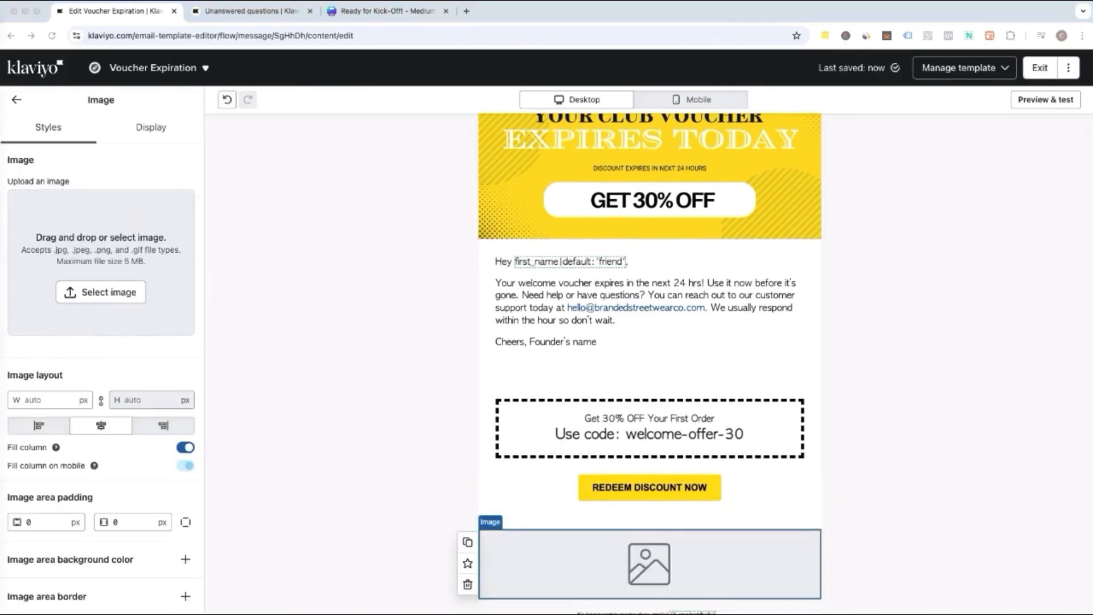
{"action": "left_click_drag", "start_coordinate": [3, 171], "coordinate": [97, 219]}
{"action": "scroll", "coordinate": [310, 370], "scroll_direction": "down", "scroll_amount": 1}
{"action": "left_click", "coordinate": [311, 369]}
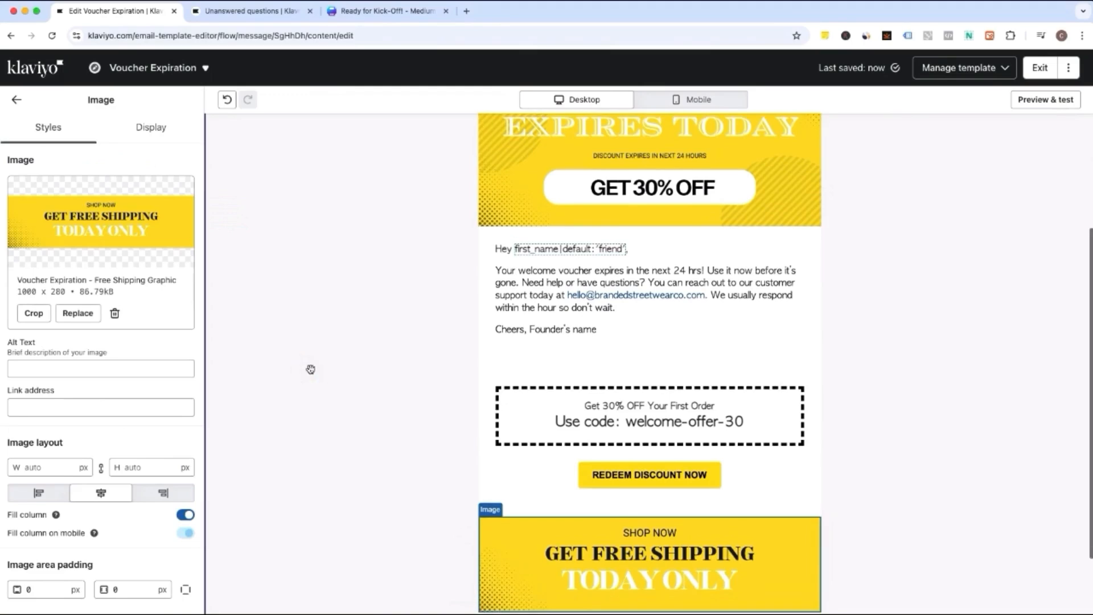
Review the Voucher Expiration email in the desktop and mobile layouts.
{"action": "scroll", "coordinate": [310, 370], "scroll_direction": "down", "scroll_amount": 1}
{"action": "scroll", "coordinate": [311, 369], "scroll_direction": "up", "scroll_amount": 3}
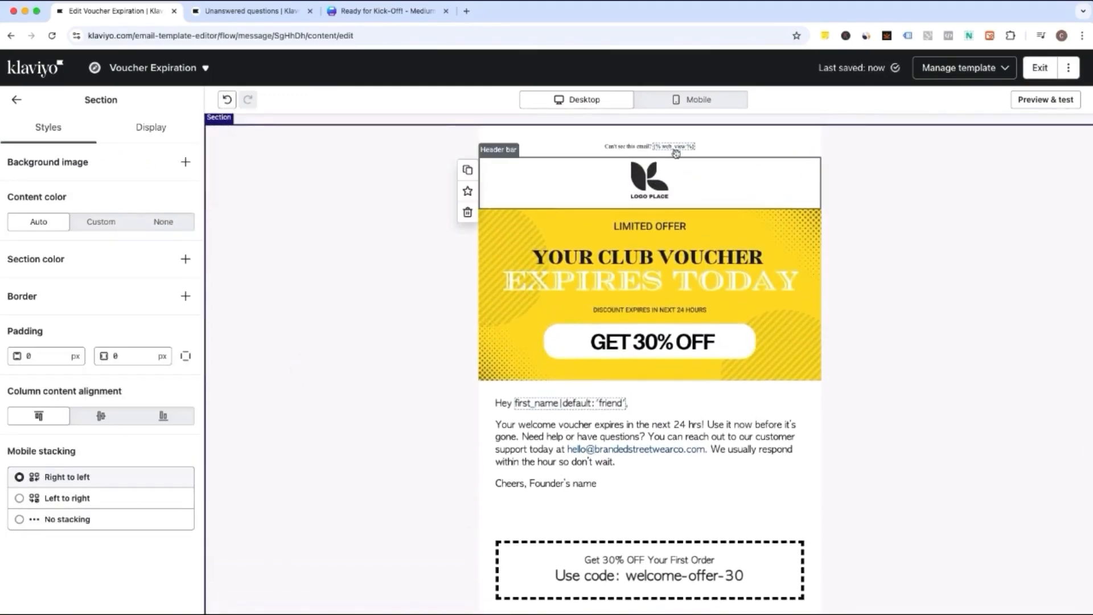
{"action": "left_click", "coordinate": [699, 106]}
{"action": "scroll", "coordinate": [827, 244], "scroll_direction": "down", "scroll_amount": 3}
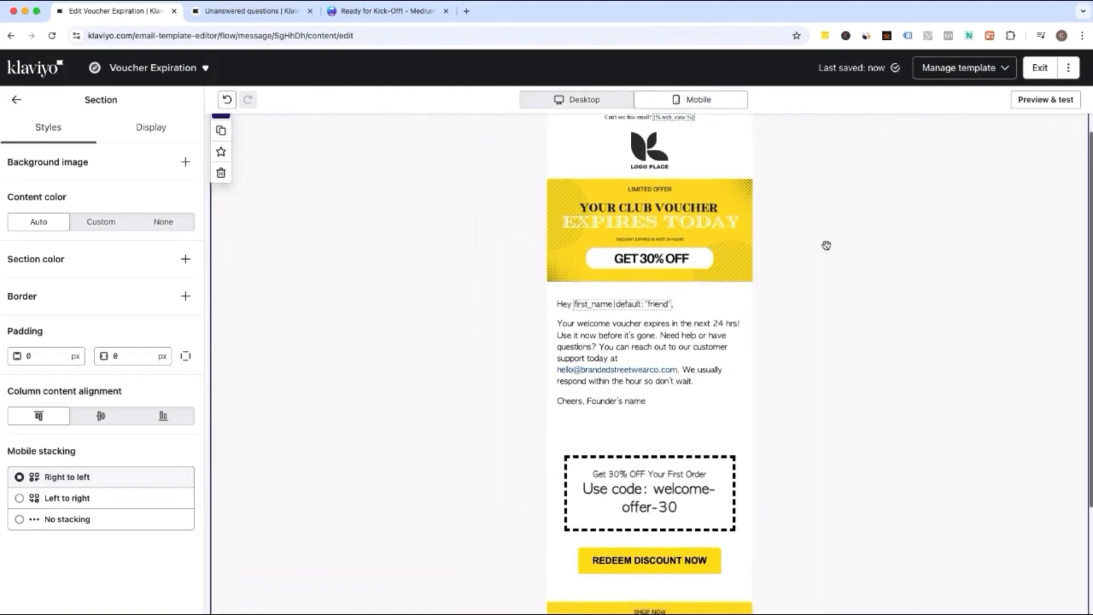
{"action": "scroll", "coordinate": [827, 245], "scroll_direction": "up", "scroll_amount": 3}
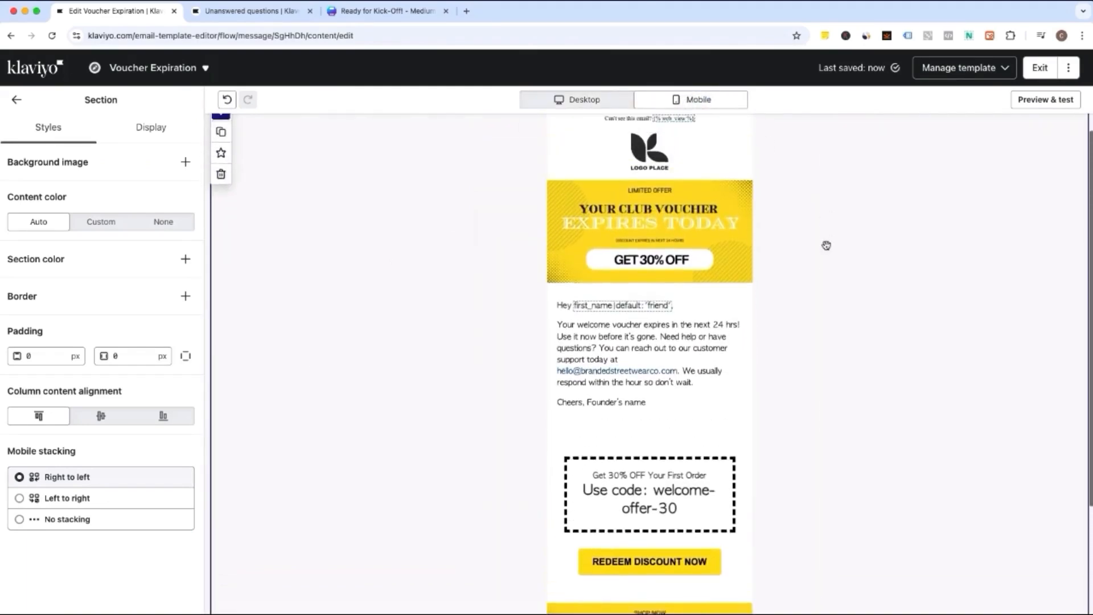
Exit the template editor and look over the Welcome Email Series flow from the Voucher Expiration email up to the trigger.
{"action": "left_click", "coordinate": [1040, 67]}
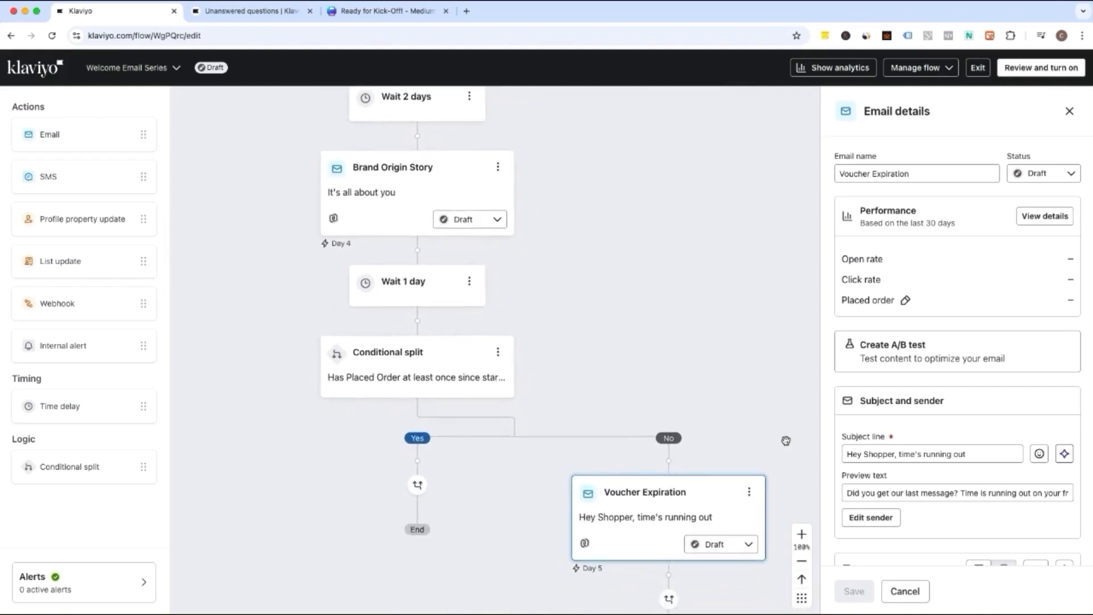
{"action": "scroll", "coordinate": [786, 441], "scroll_direction": "up", "scroll_amount": 10}
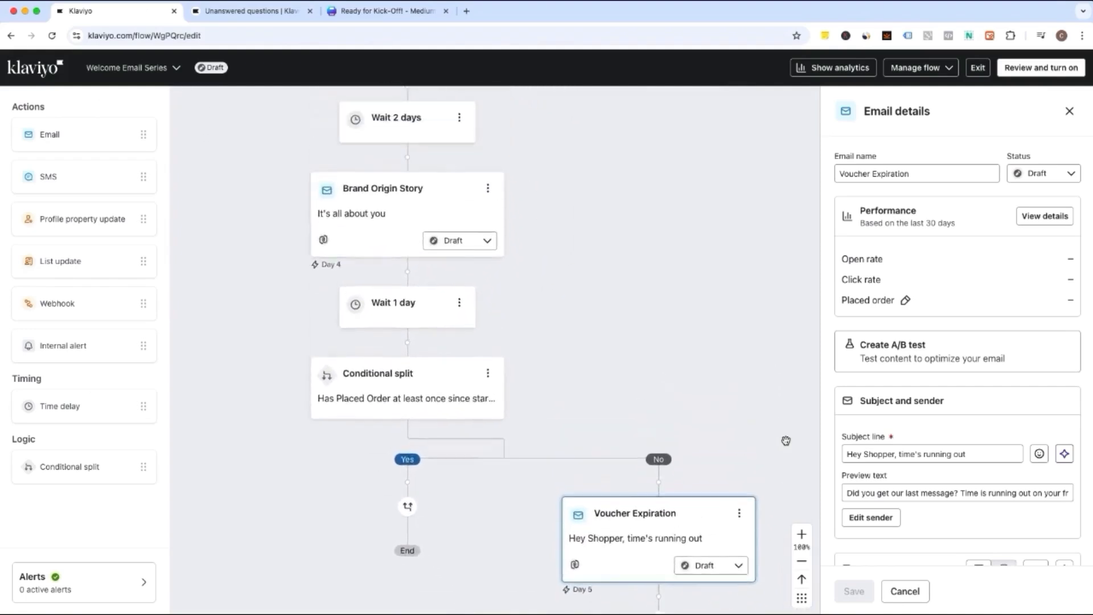
{"action": "scroll", "coordinate": [785, 440], "scroll_direction": "up", "scroll_amount": 10}
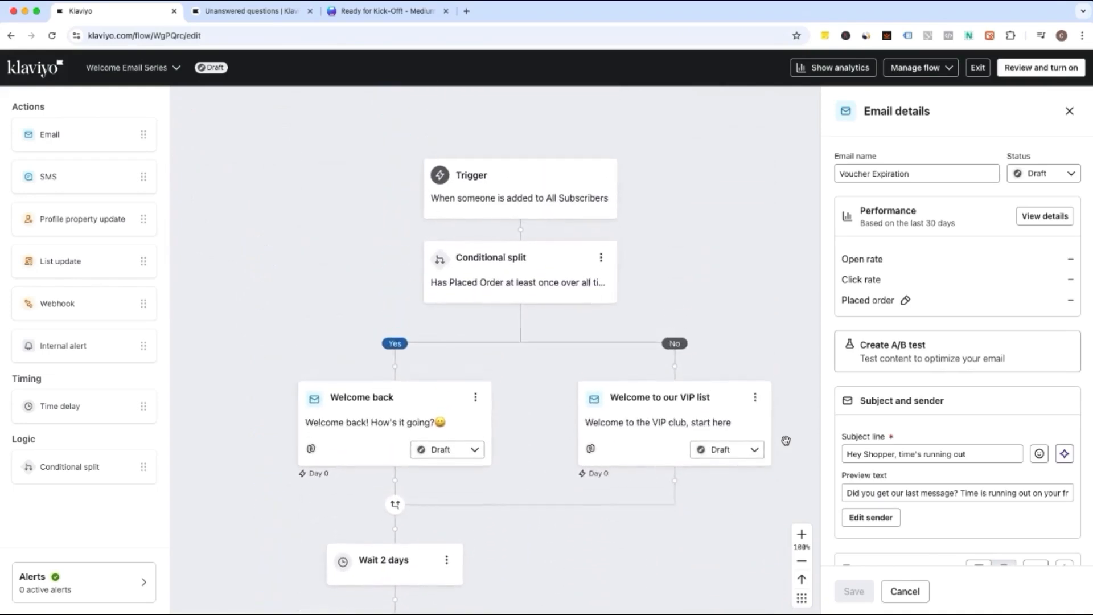